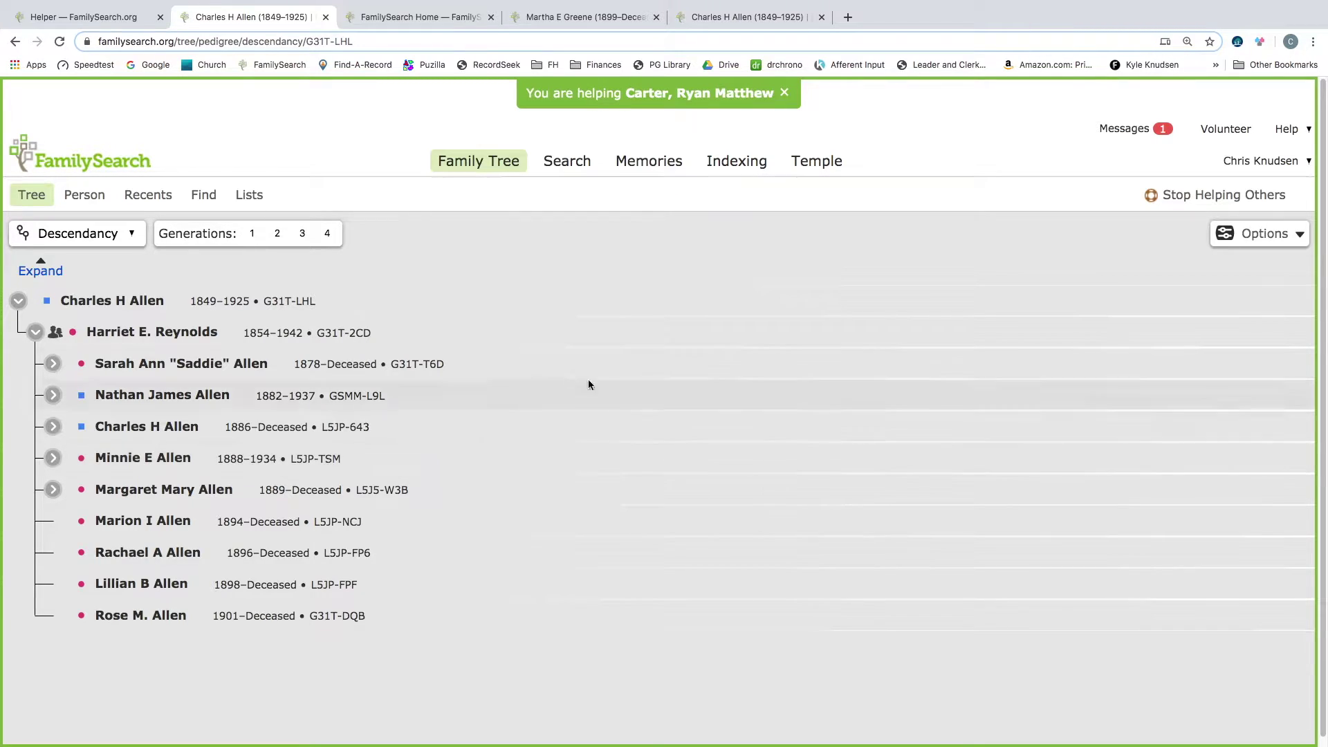
View the summary cards of the root ancestor, his wife and their first-listed daughter in the descendancy view
click(99, 300)
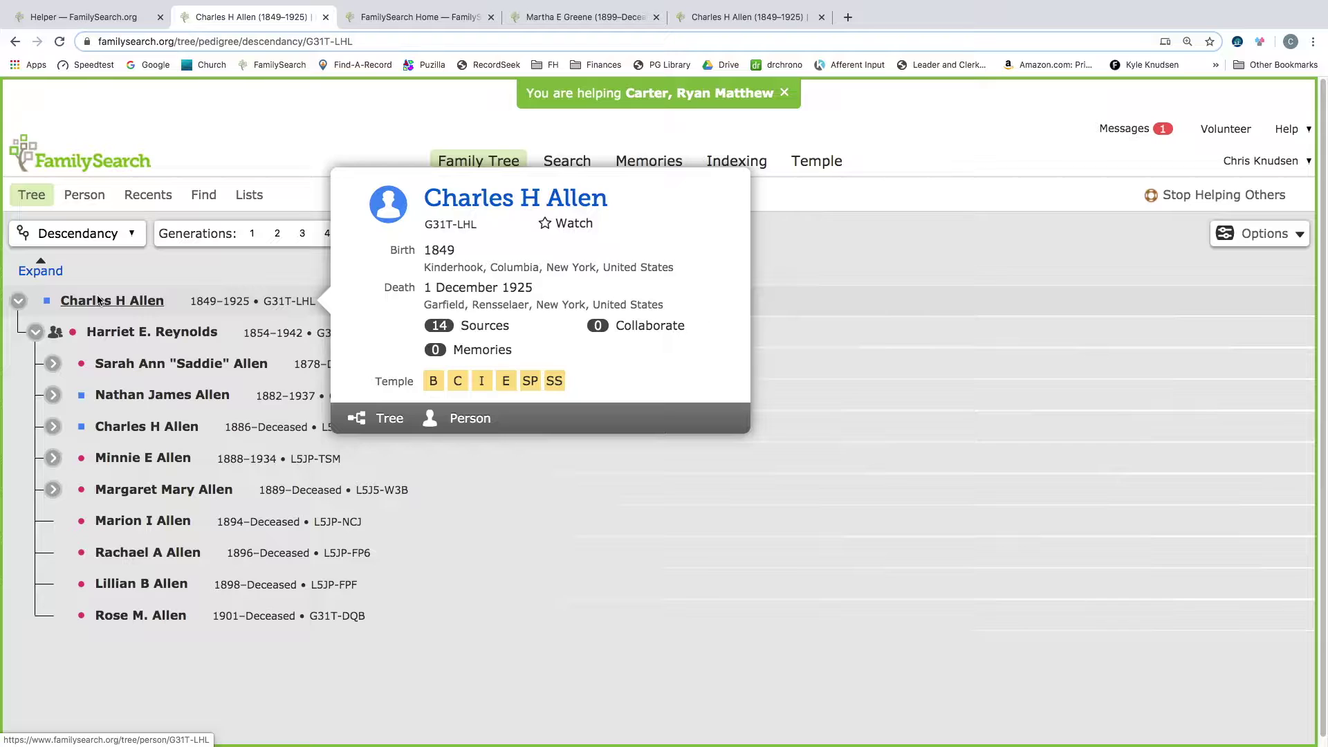
click(126, 336)
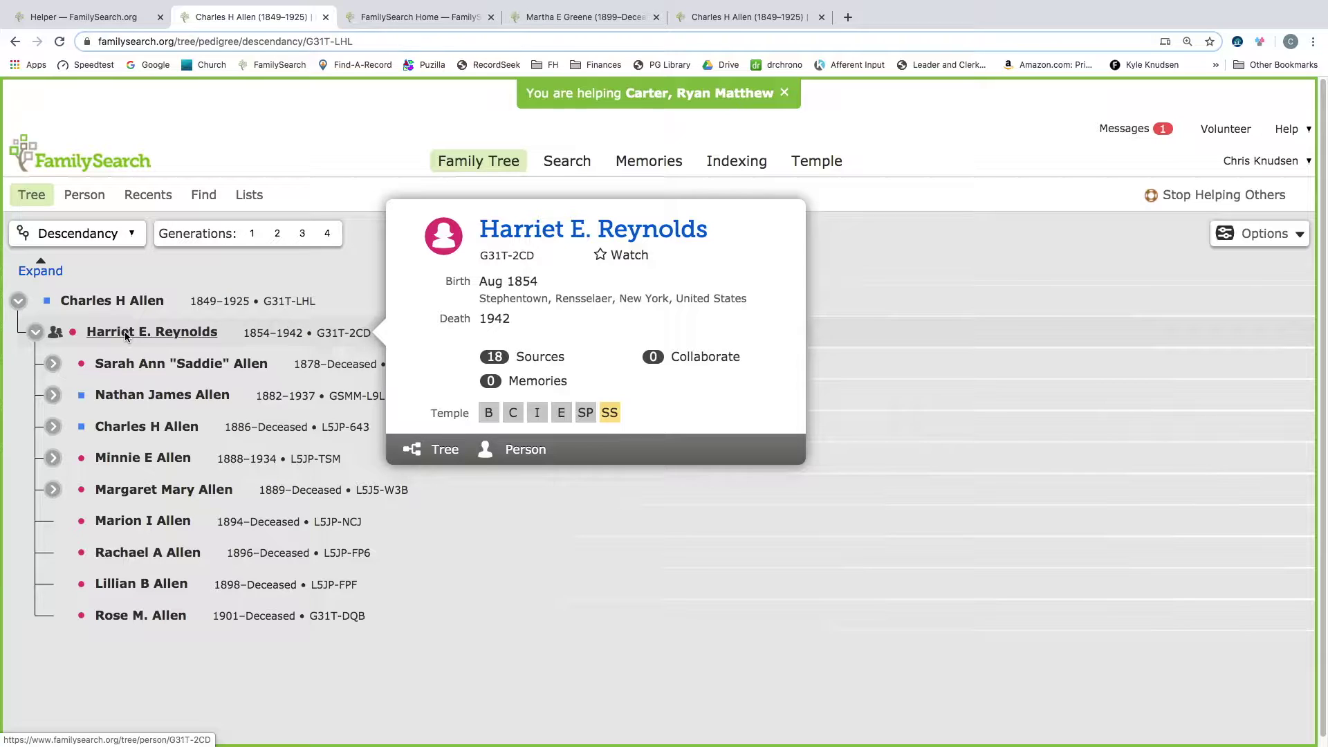
click(128, 366)
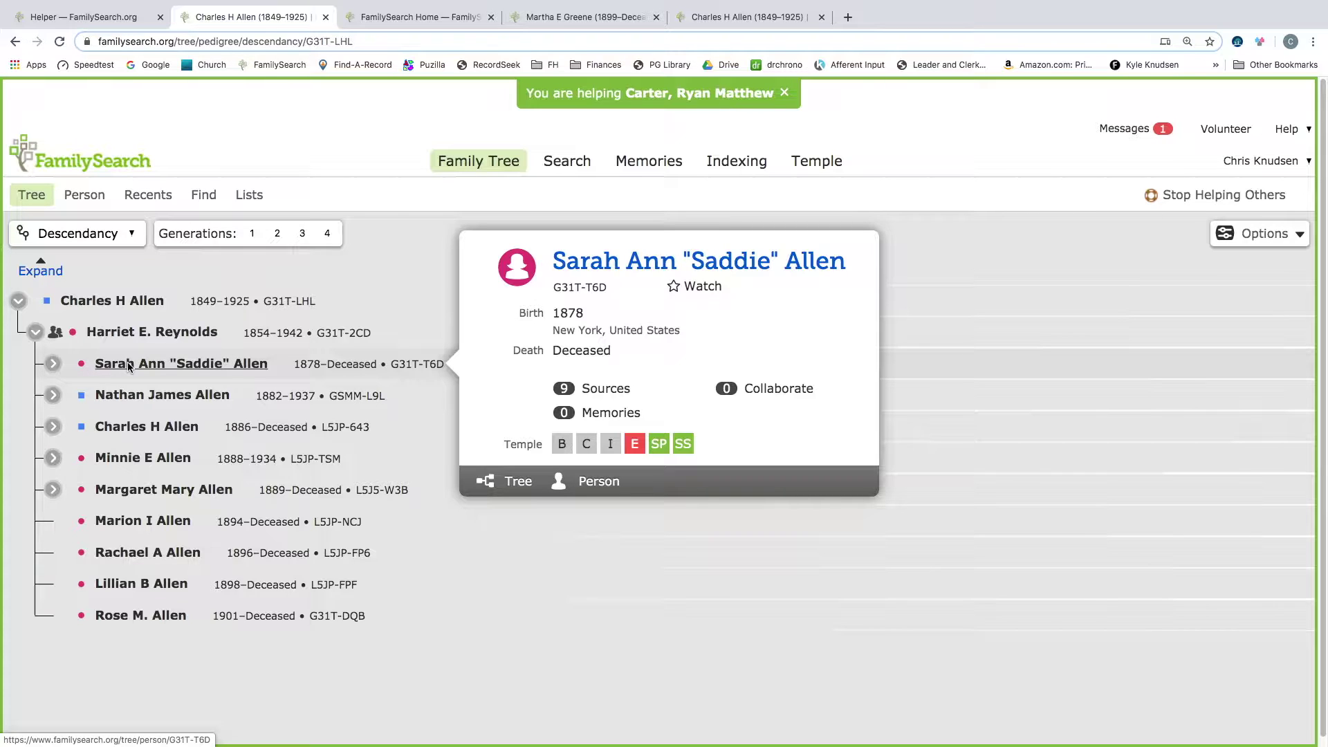
Expand the descendants of the first-listed daughter and of her own daughter, and view the summary cards of the granddaughter and her husband
click(53, 365)
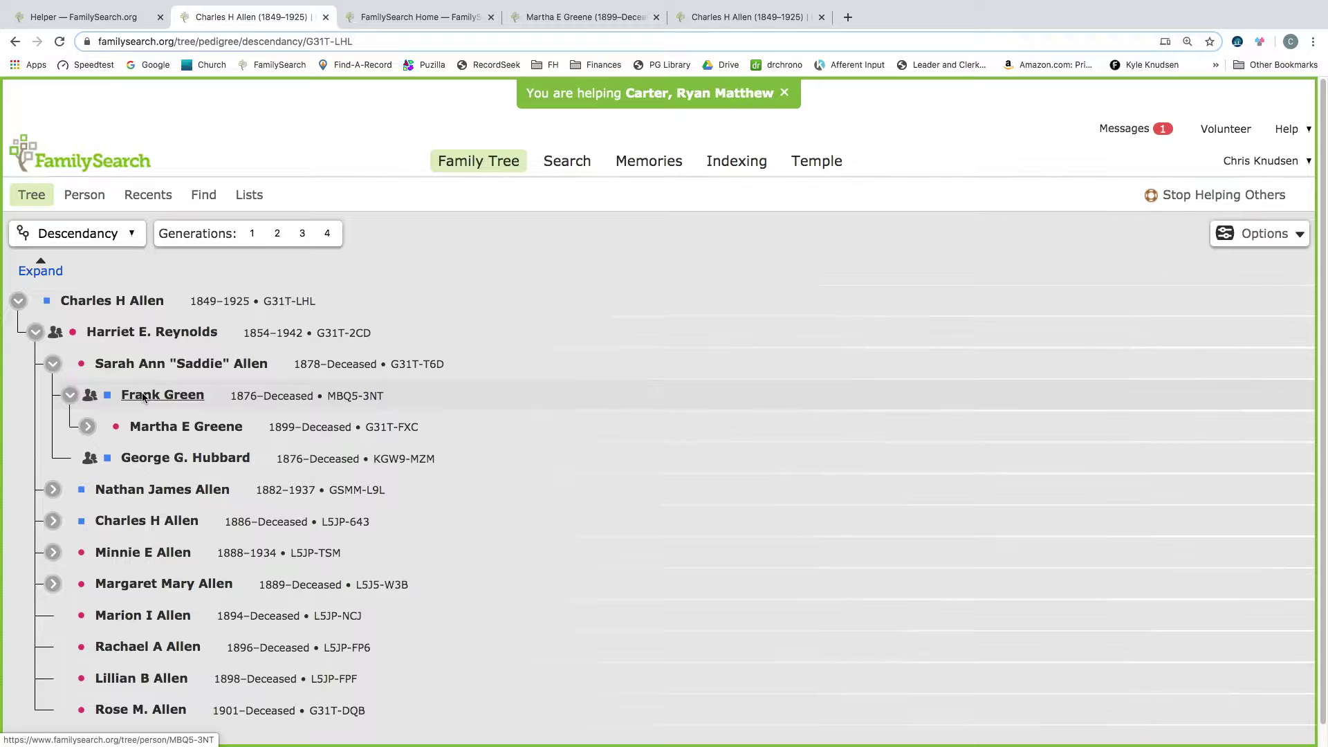
click(156, 428)
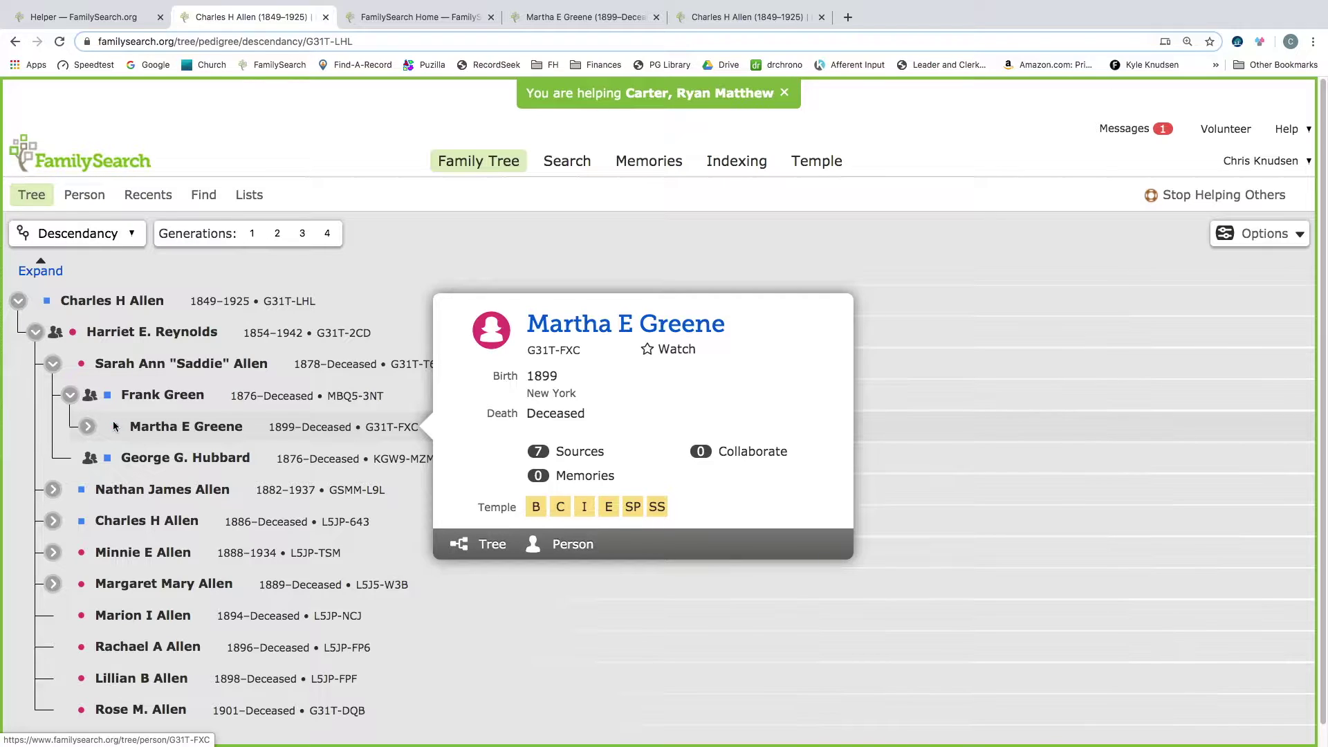
click(88, 425)
click(181, 461)
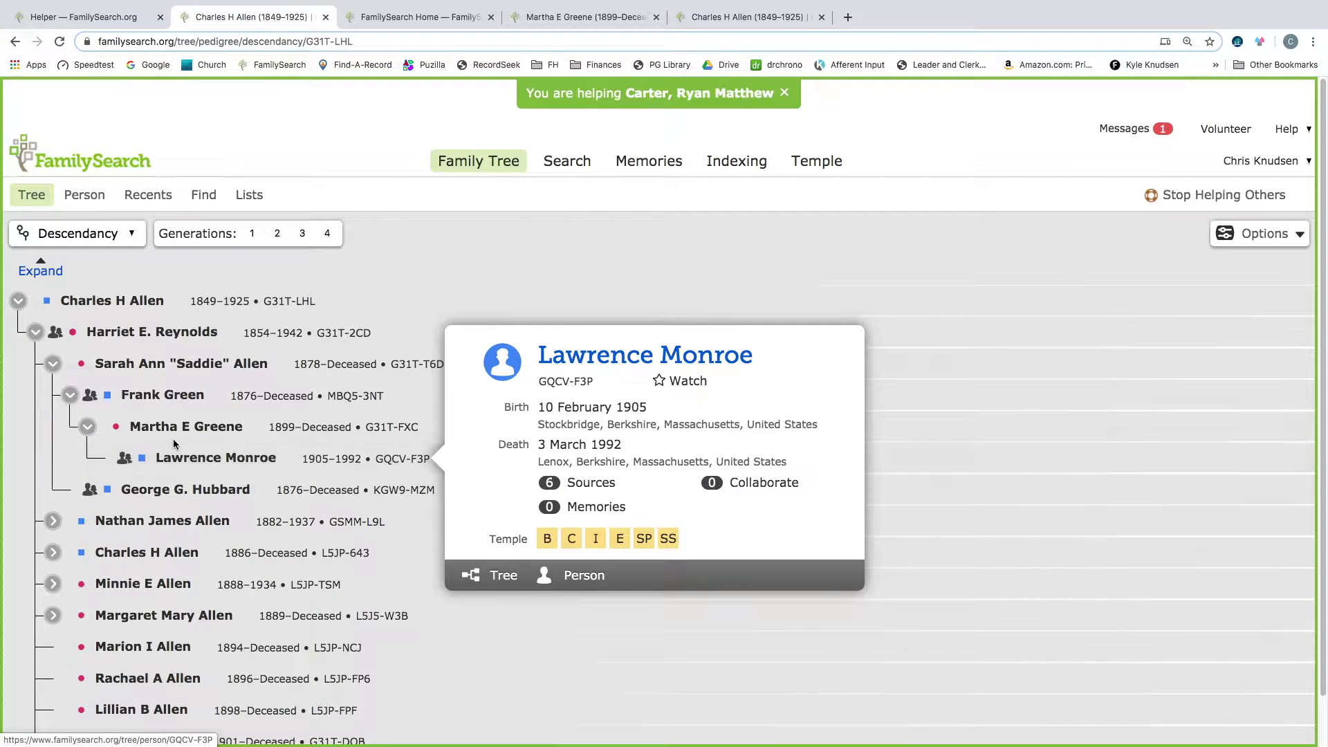
Open the person page of the first-listed daughter's first husband in a separate browser tab from his summary card
click(148, 397)
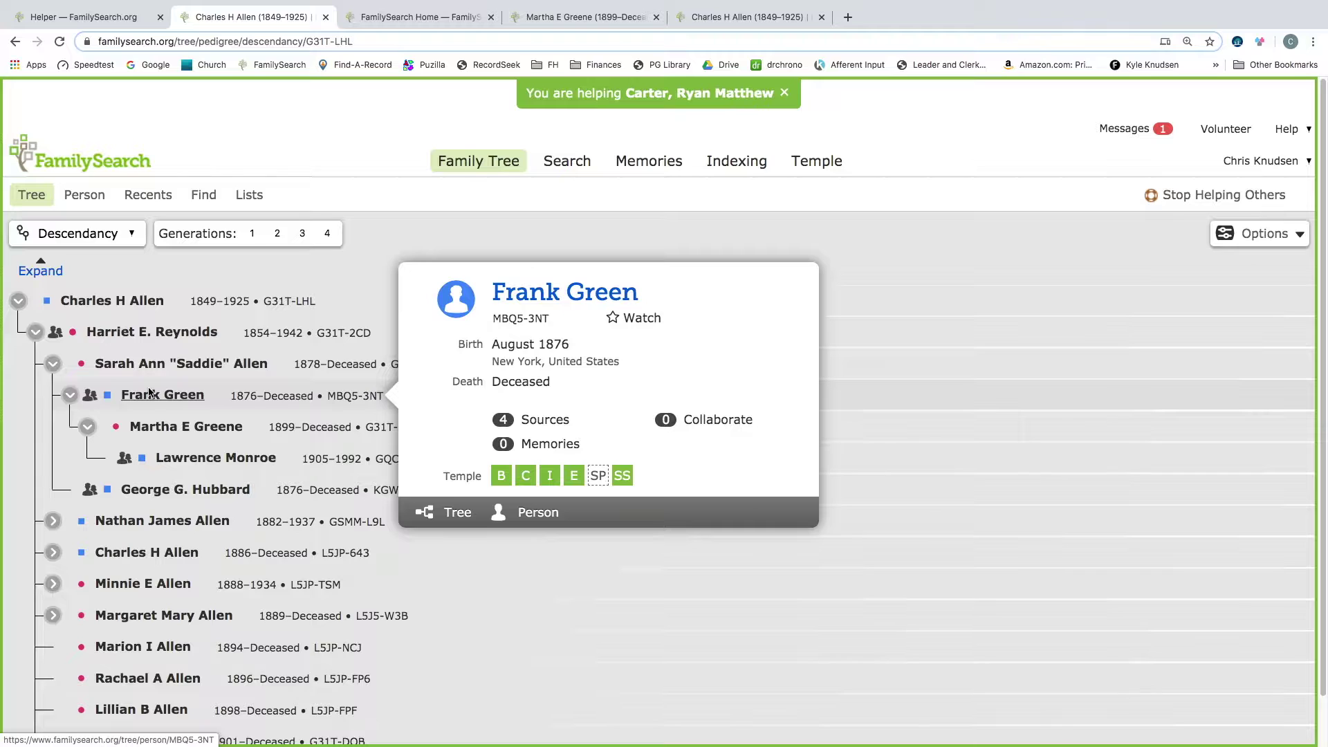
right_click(541, 521)
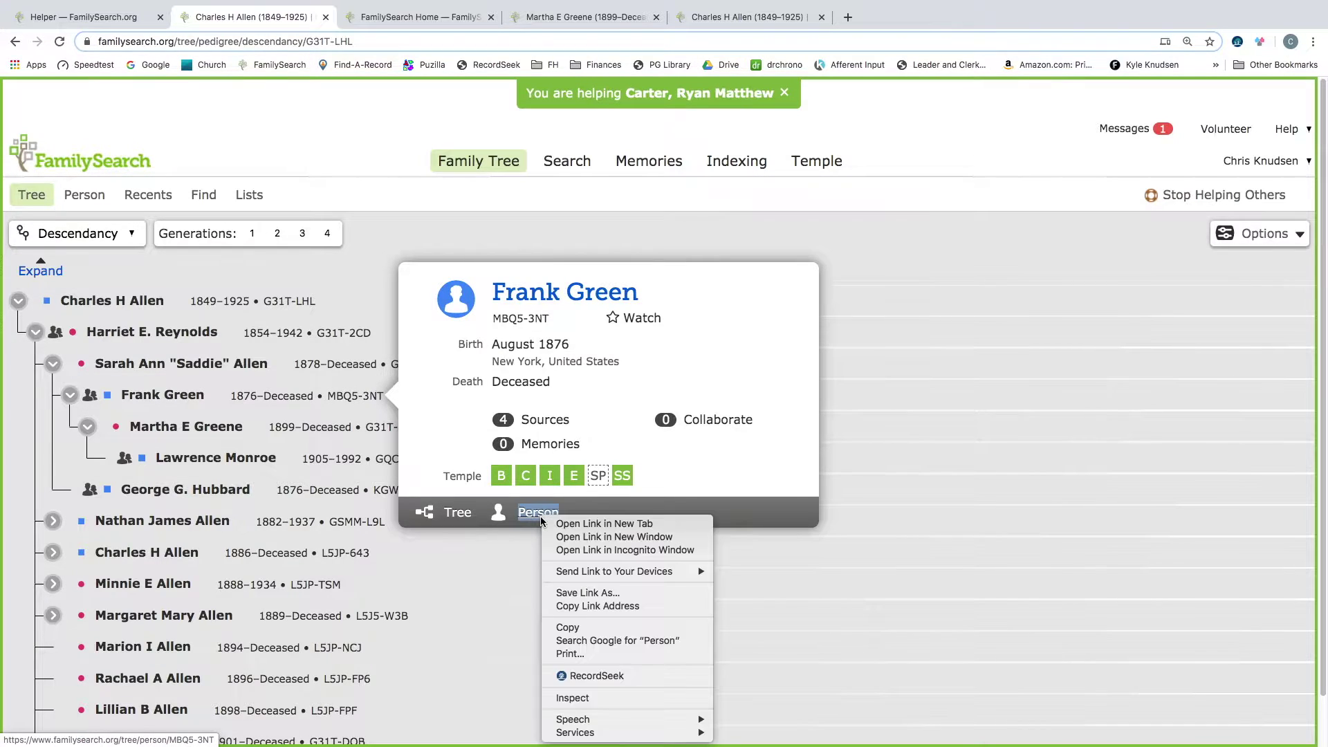
click(584, 523)
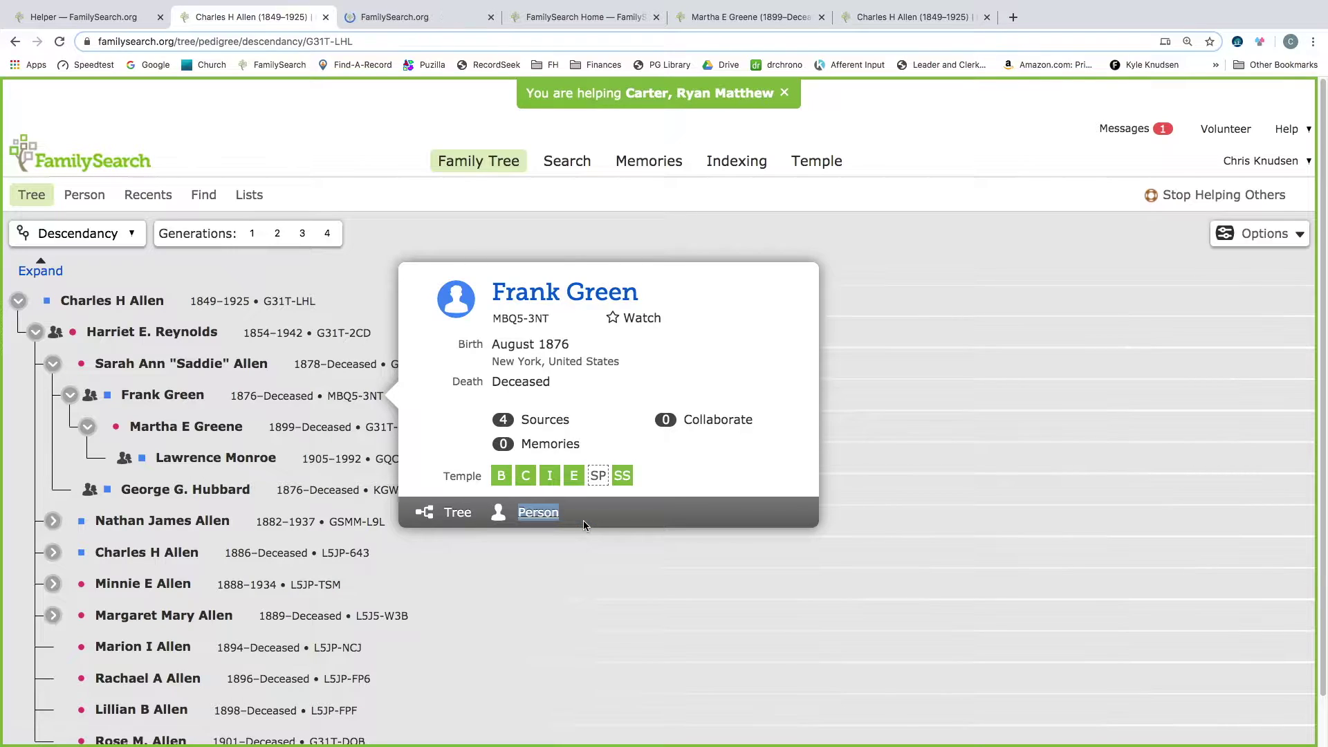
click(415, 18)
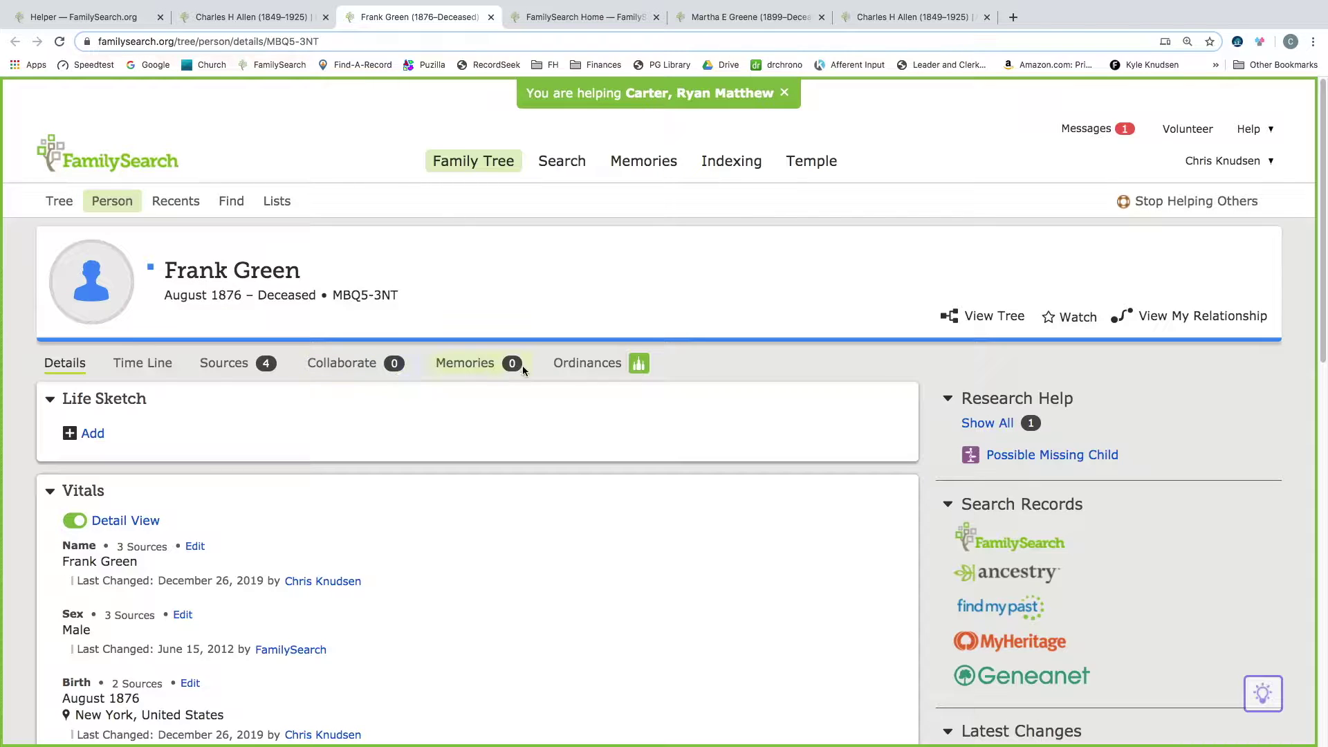
Review the ordinances and their request status for the first husband
click(594, 365)
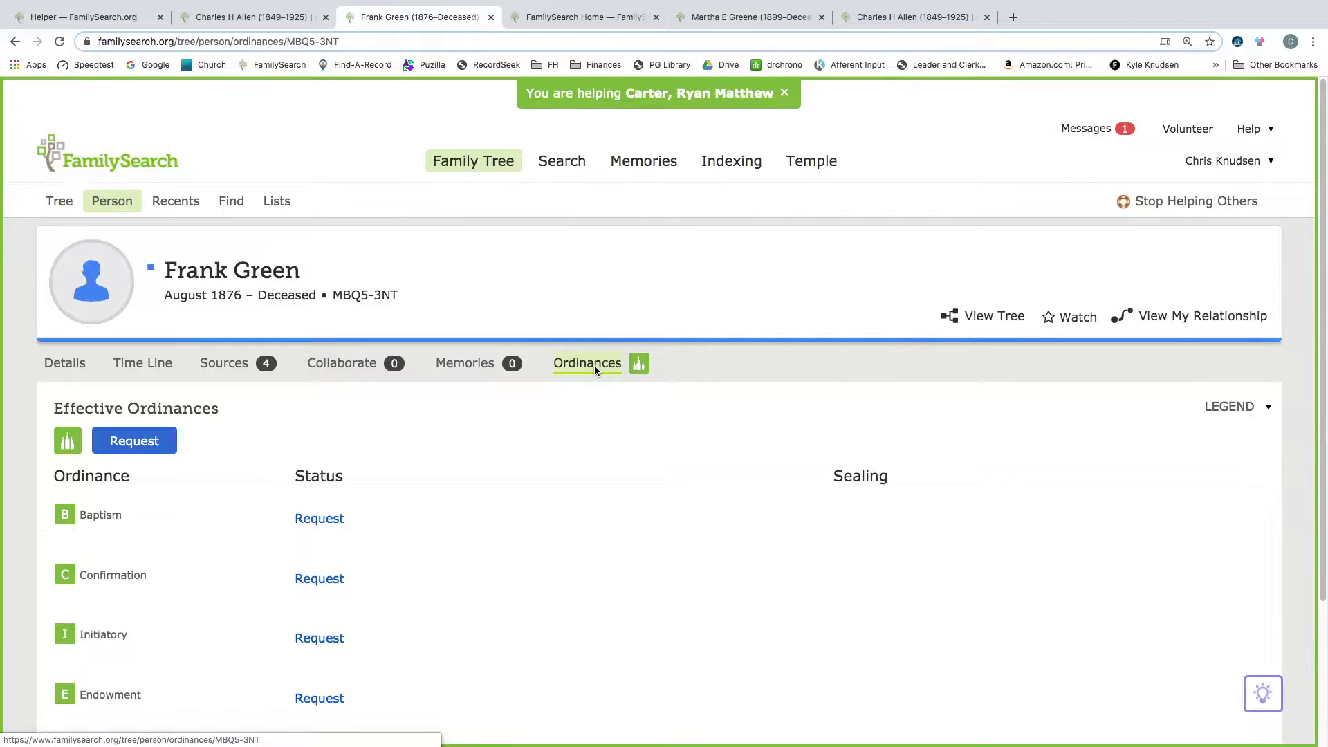
scroll(390, 455, down, 3)
scroll(388, 458, up, 3)
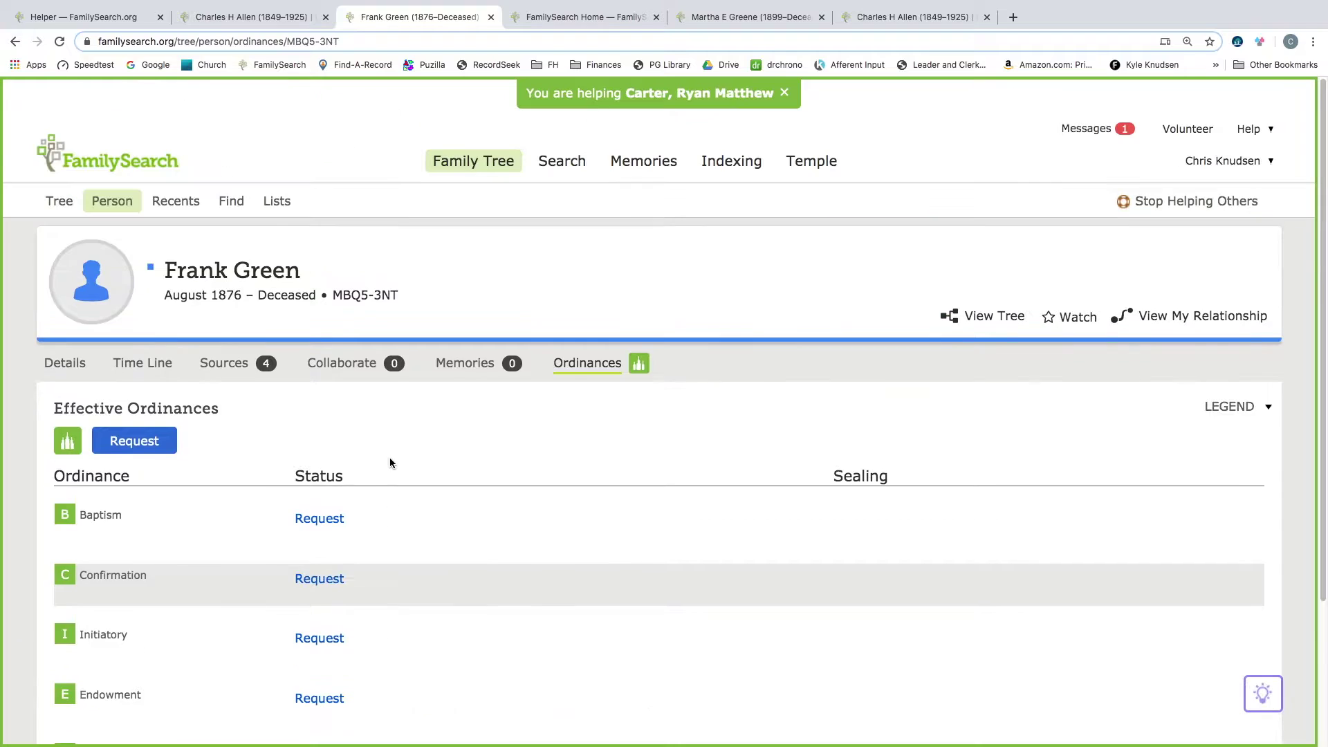
Examine the first husband's details, covering his vitals, residence, spouse, children and the missing parents
click(69, 364)
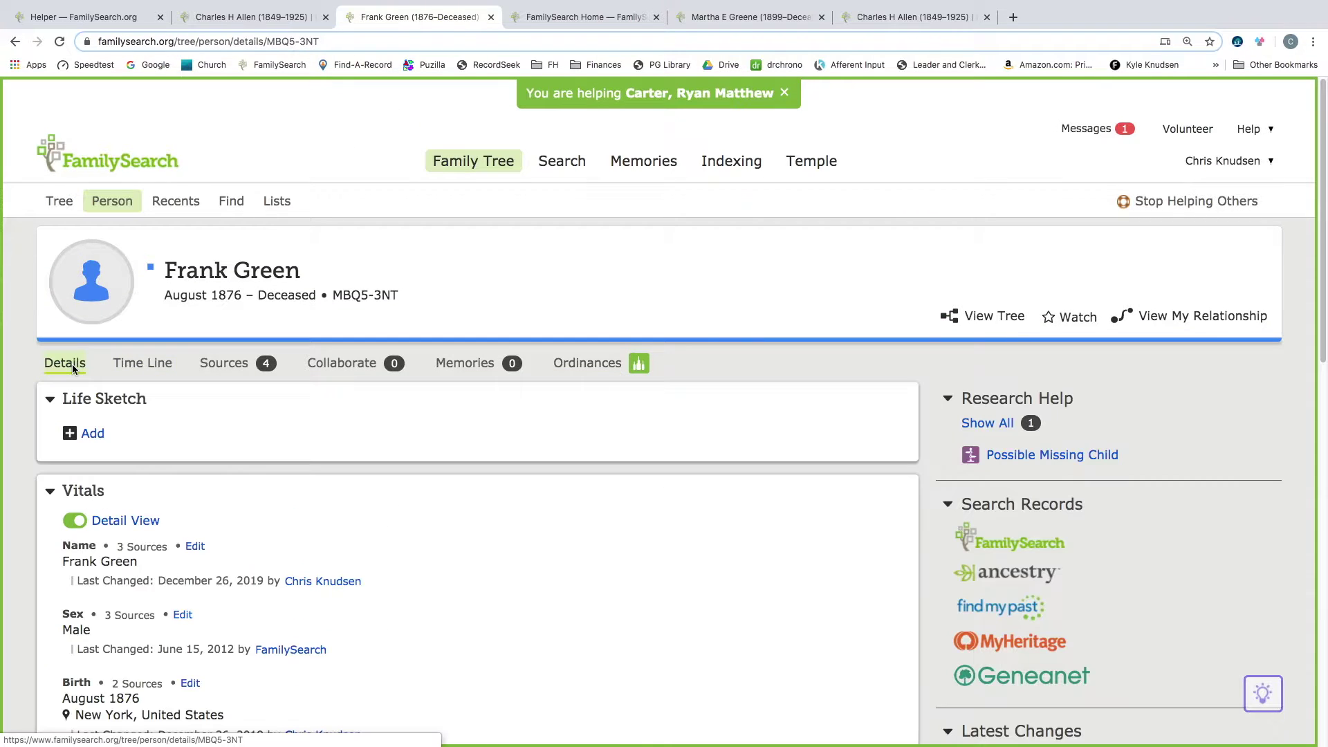
scroll(277, 463, down, 2)
scroll(293, 475, down, 2)
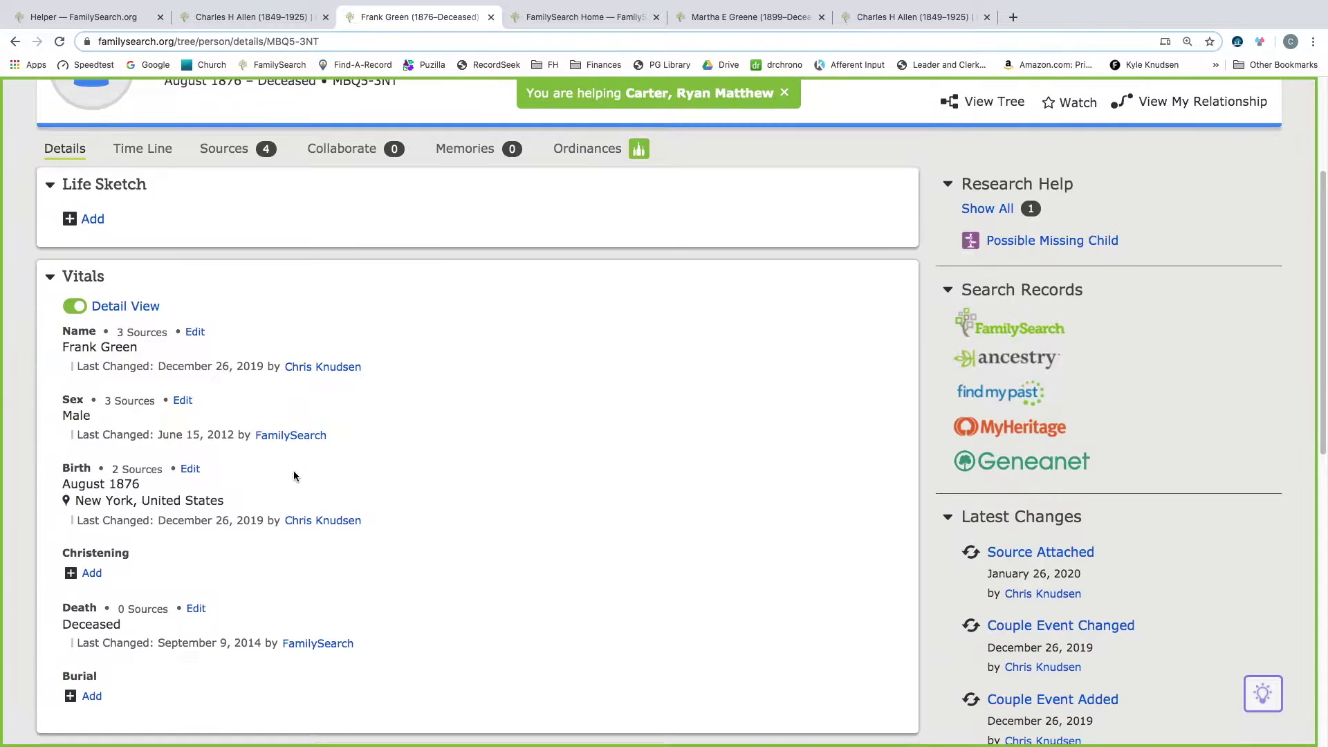
scroll(293, 476, down, 5)
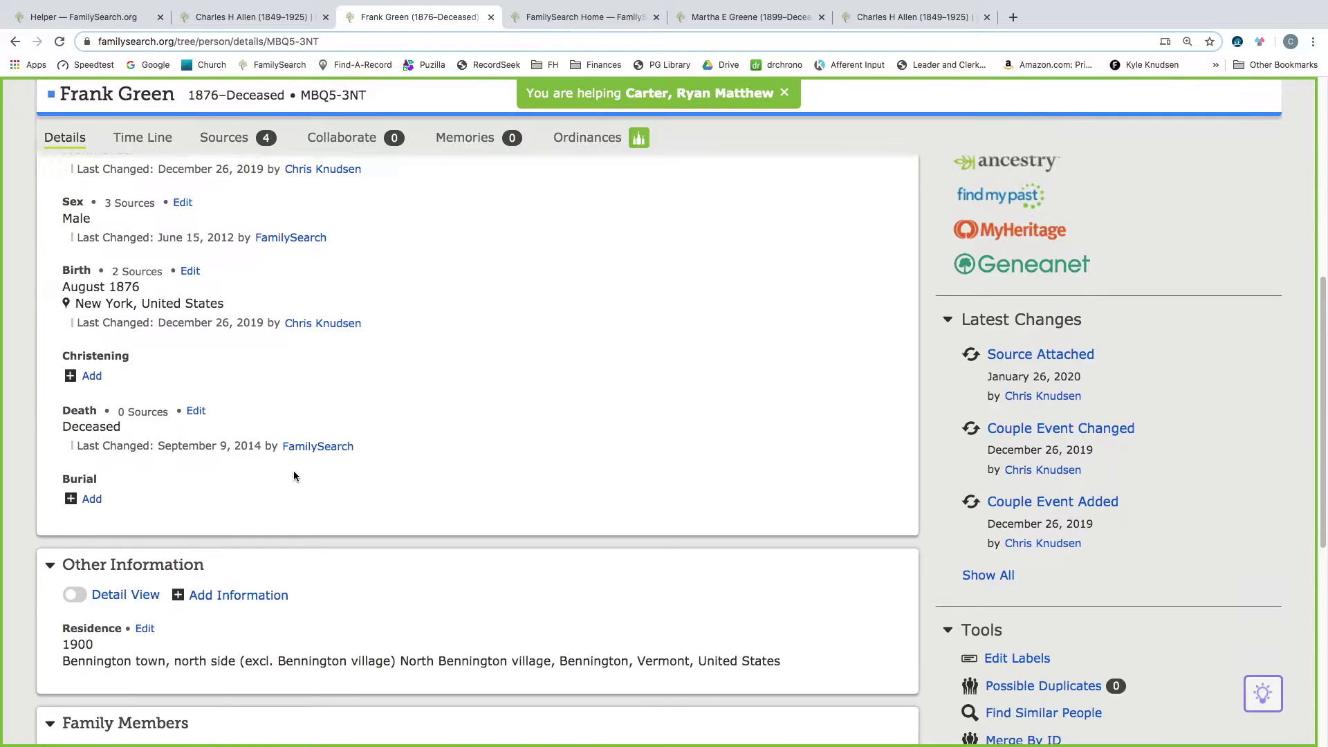
scroll(292, 476, down, 3)
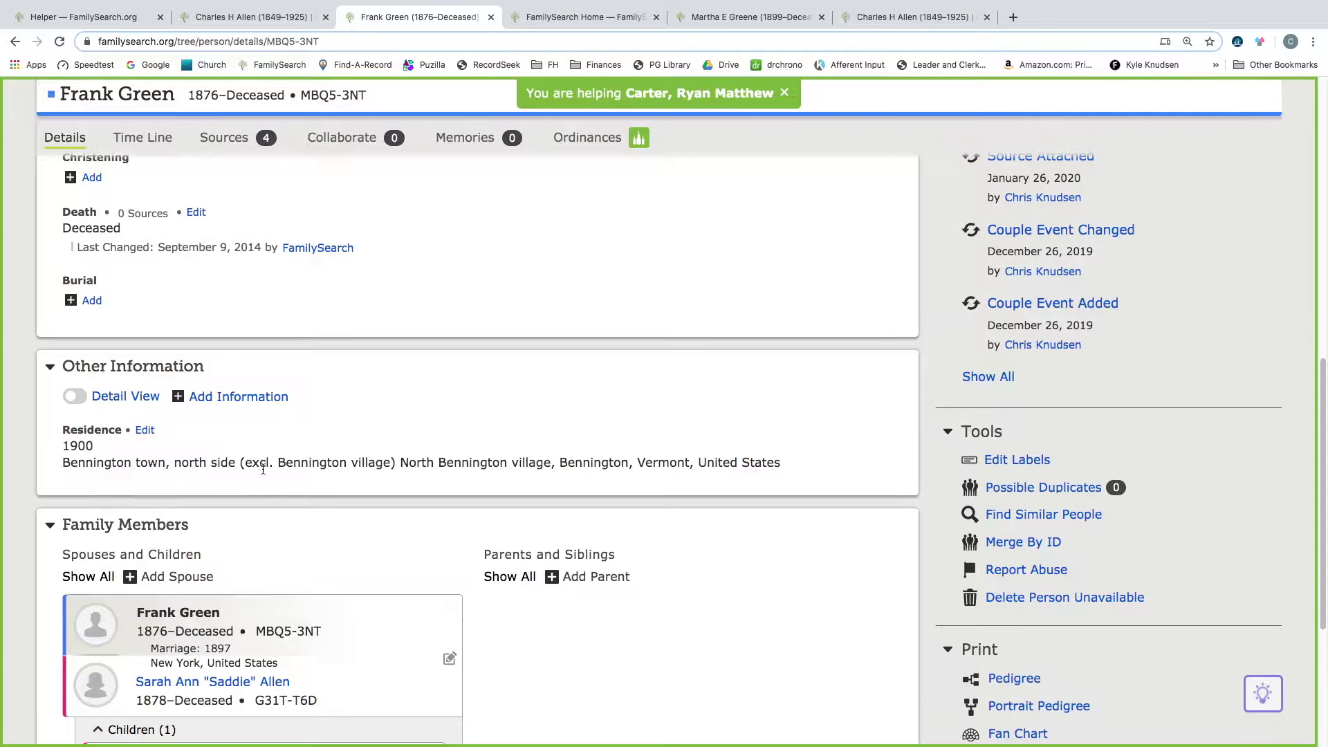
scroll(263, 469, down, 1)
scroll(263, 469, down, 3)
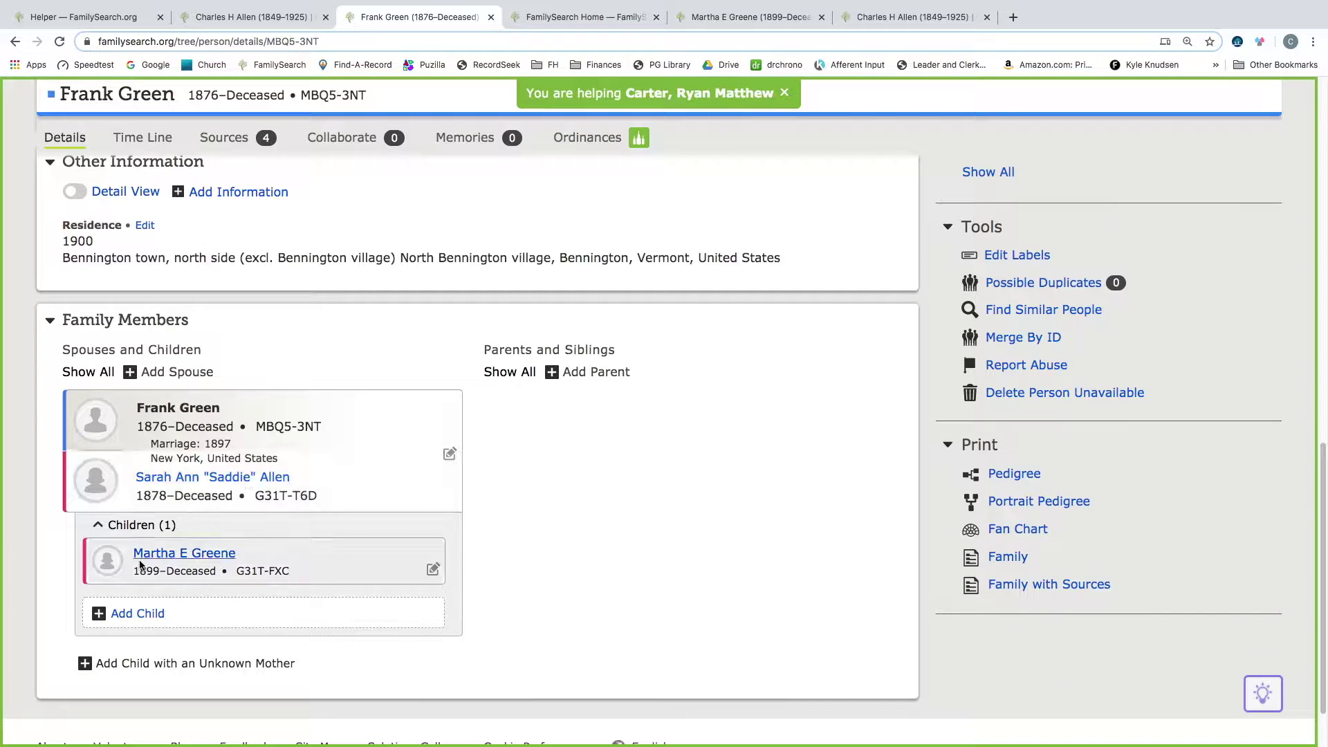
scroll(221, 539, up, 8)
scroll(231, 530, down, 3)
scroll(231, 529, down, 4)
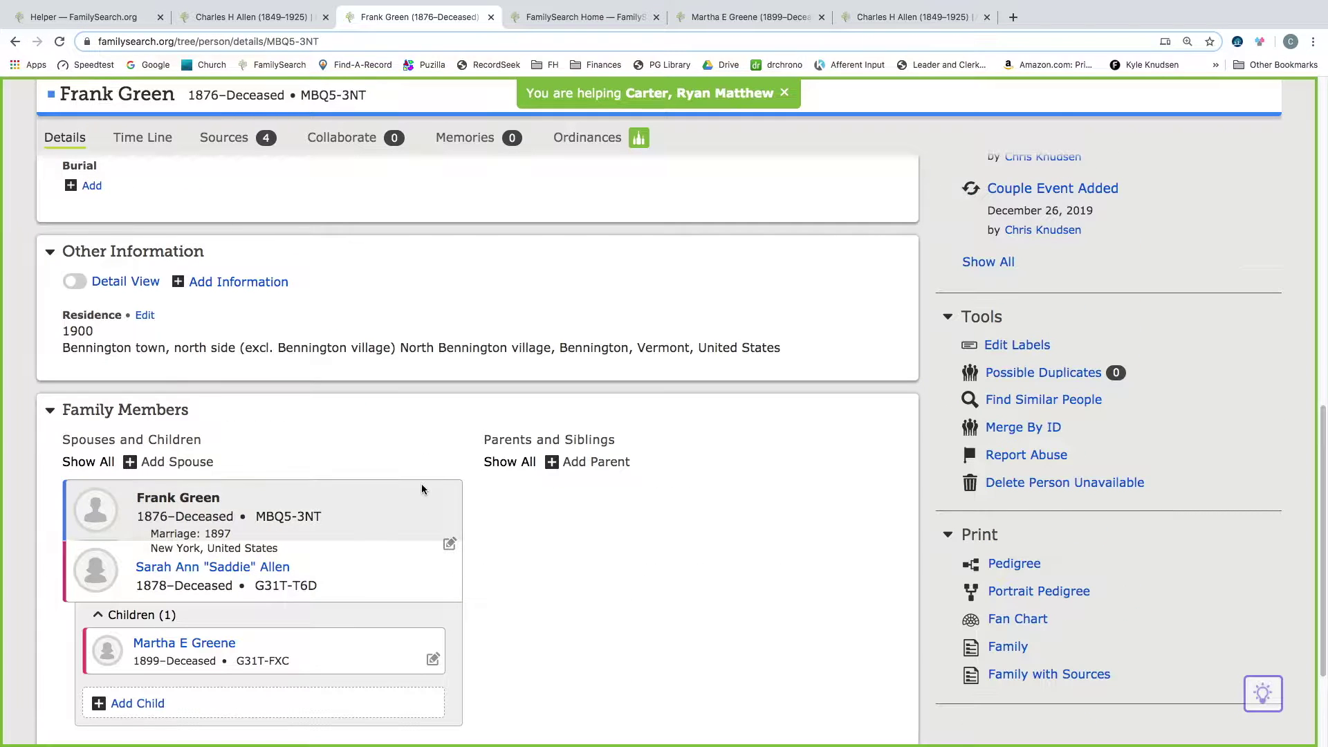
scroll(421, 484, up, 4)
scroll(422, 489, up, 3)
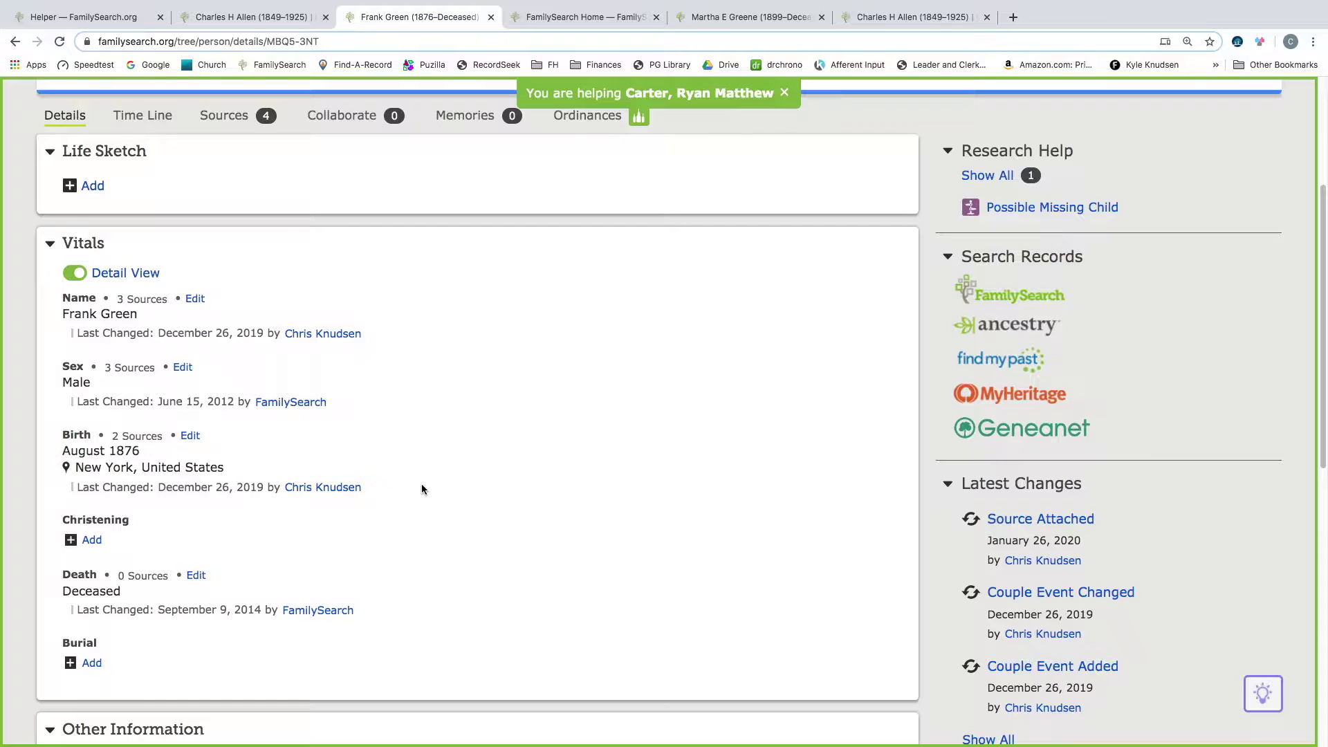
scroll(158, 401, up, 2)
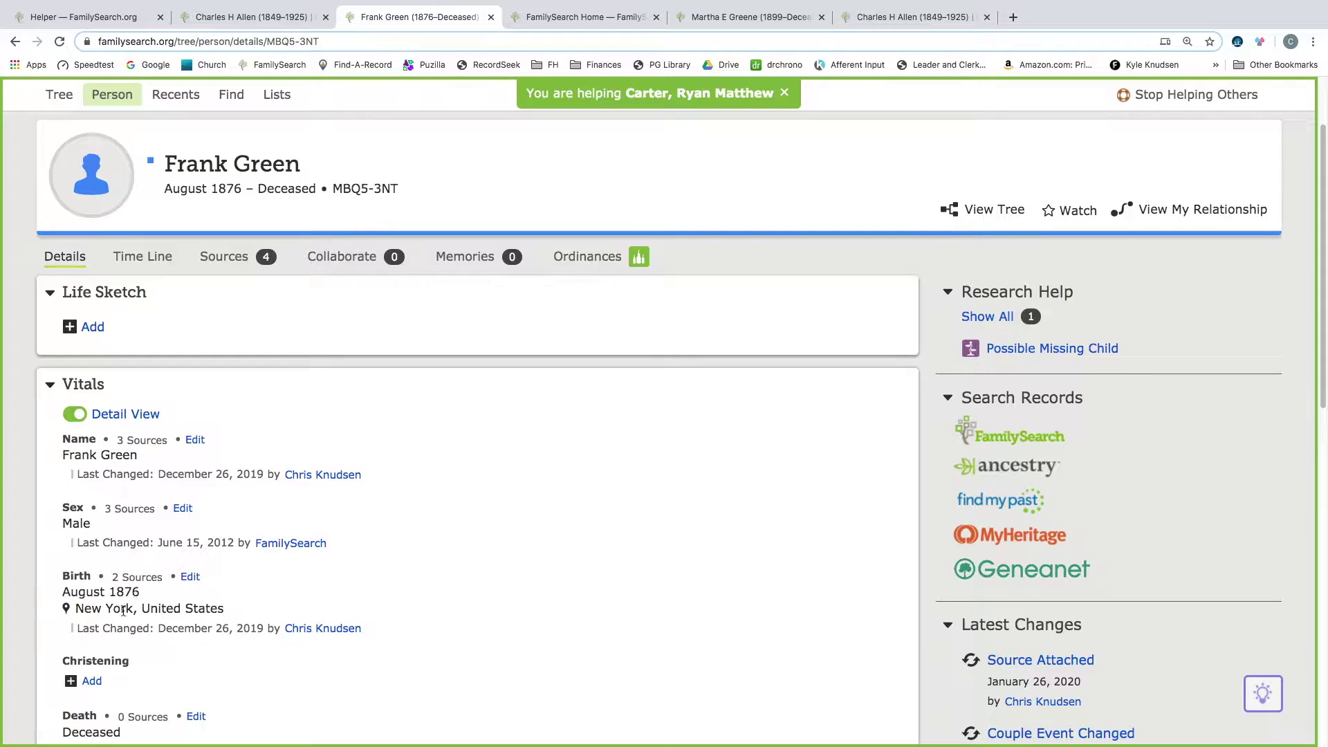
scroll(427, 536, down, 2)
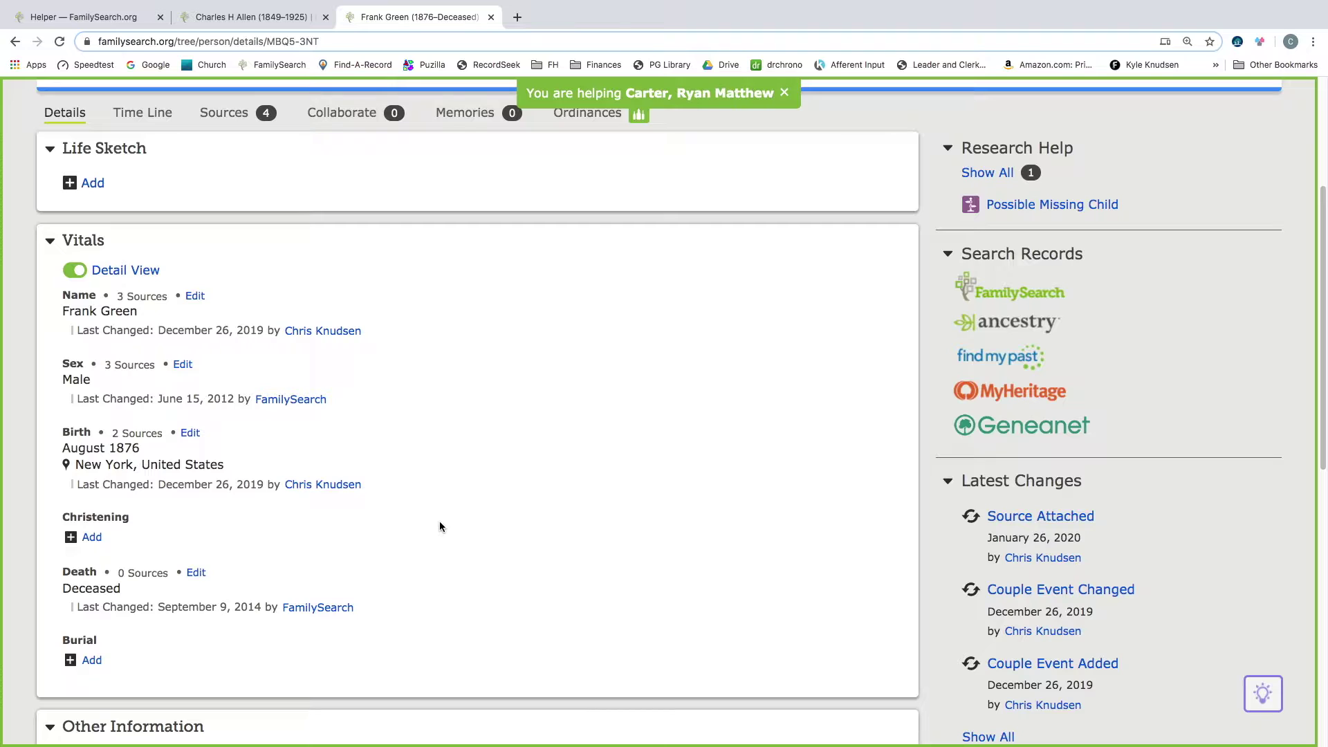
scroll(439, 528, down, 5)
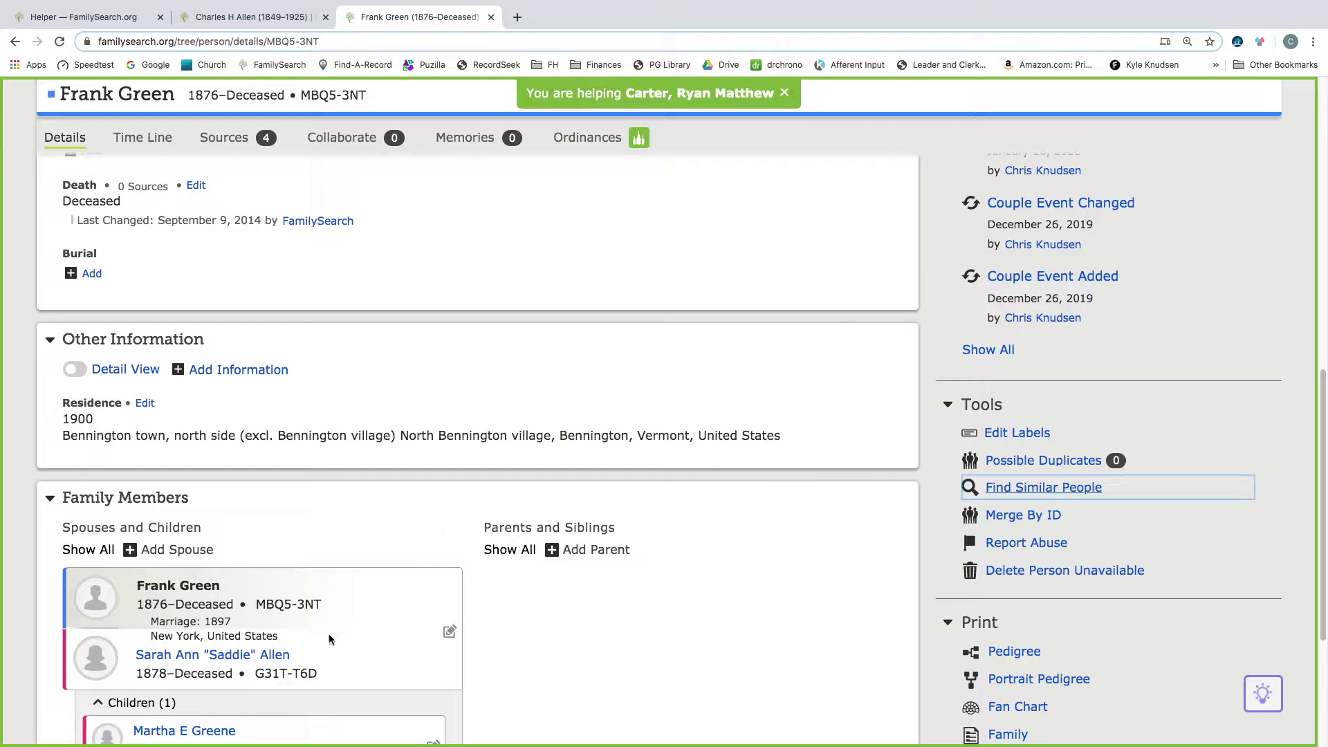
Check the summary cards of his wife and only child among the family members and open the child's person page
mouse_move(235, 654)
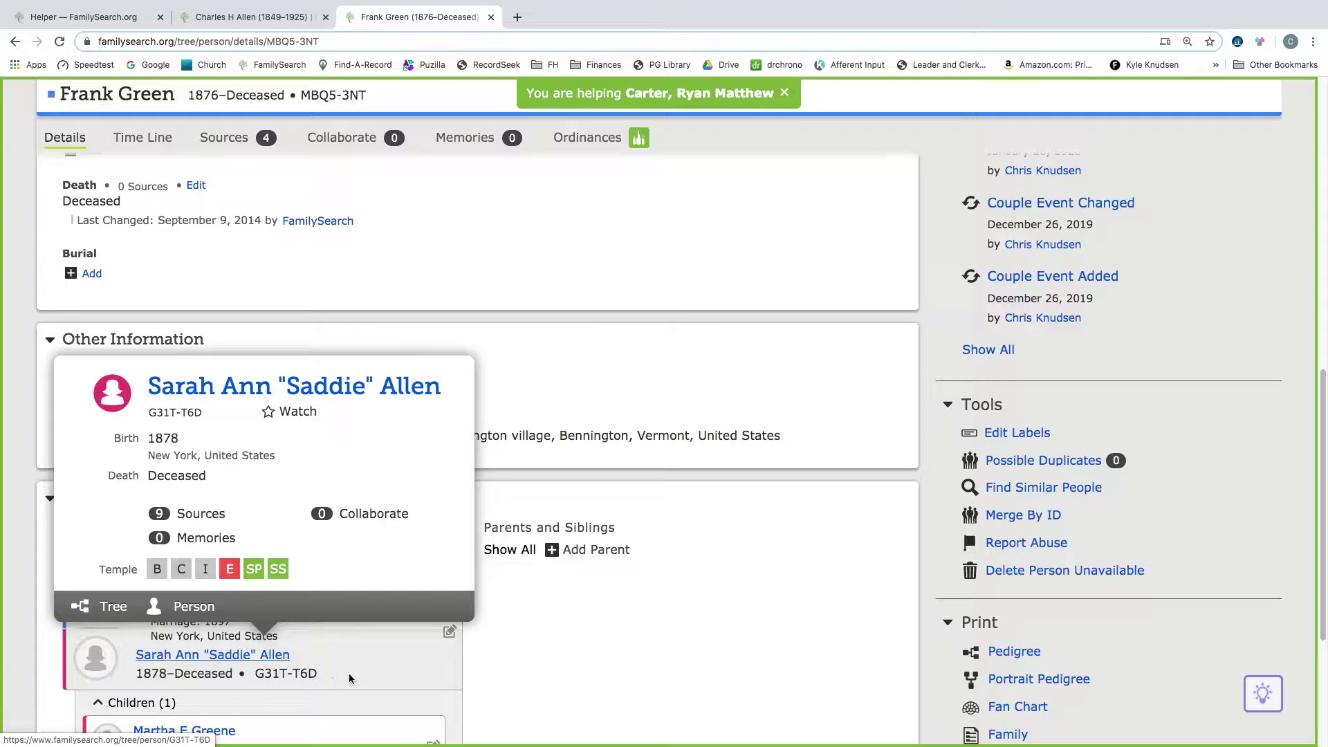
scroll(221, 692, down, 1)
mouse_move(207, 720)
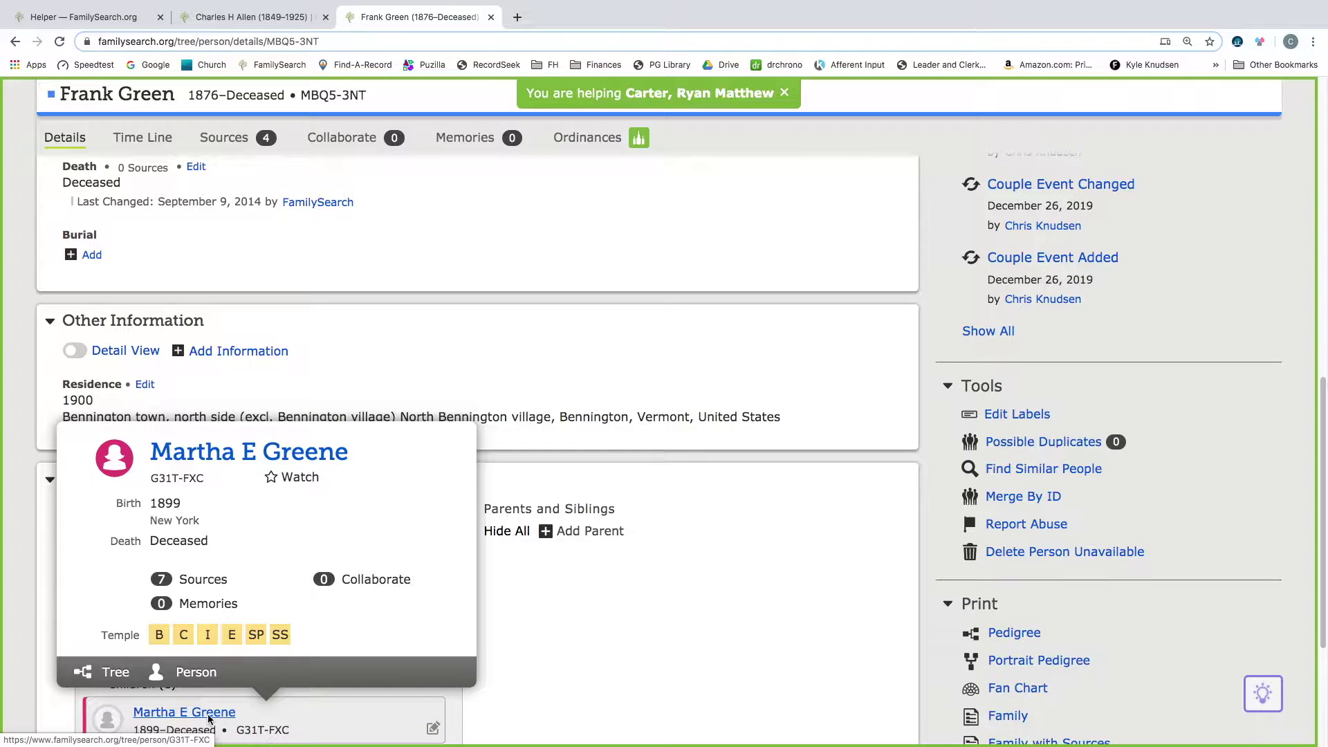
click(198, 673)
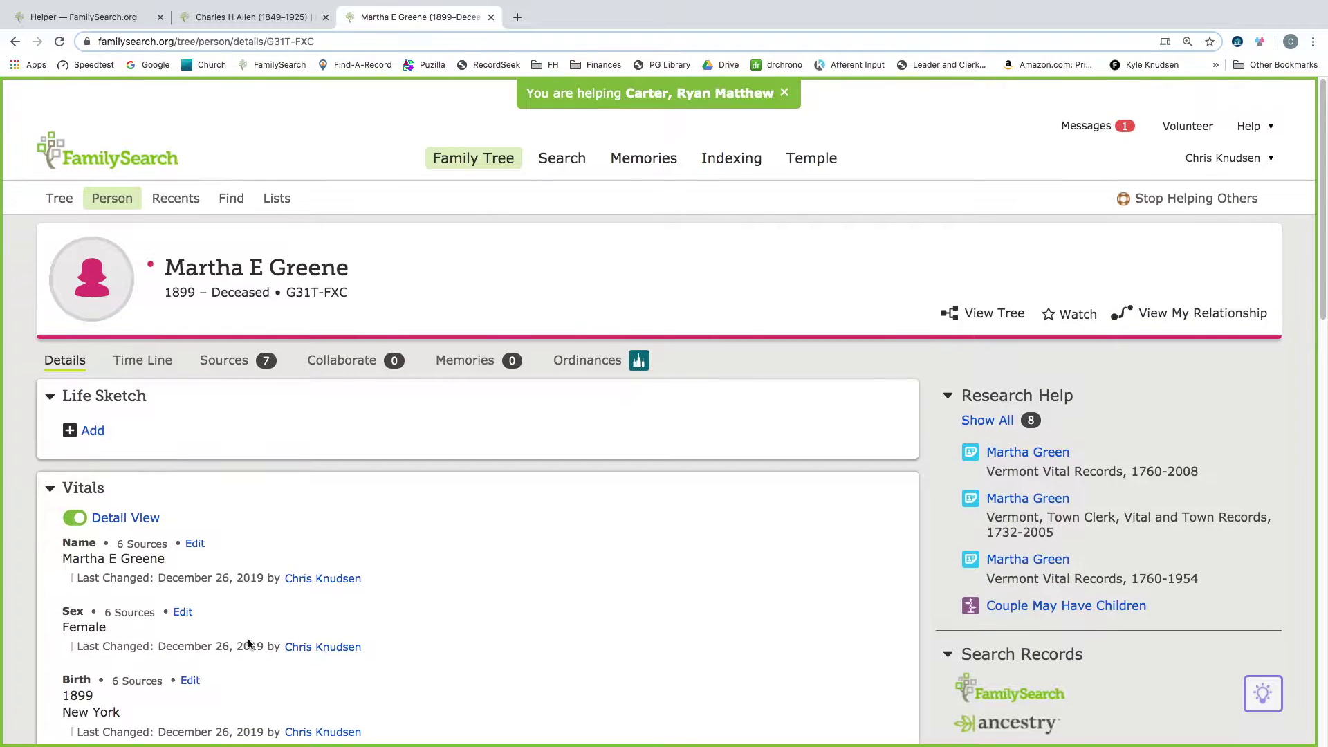
Review the daughter's vitals, residences, spouse and parents on her details page
scroll(248, 640, down, 2)
scroll(248, 645, down, 2)
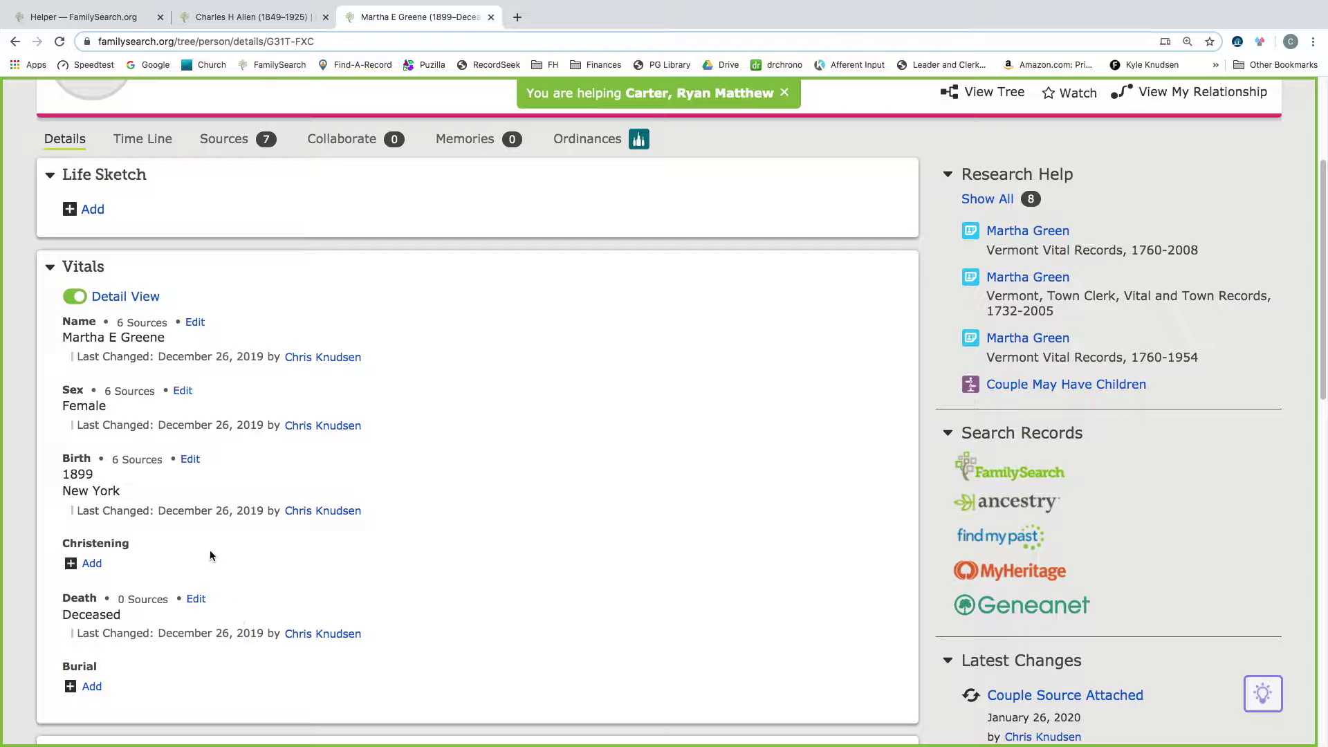
scroll(194, 559, up, 4)
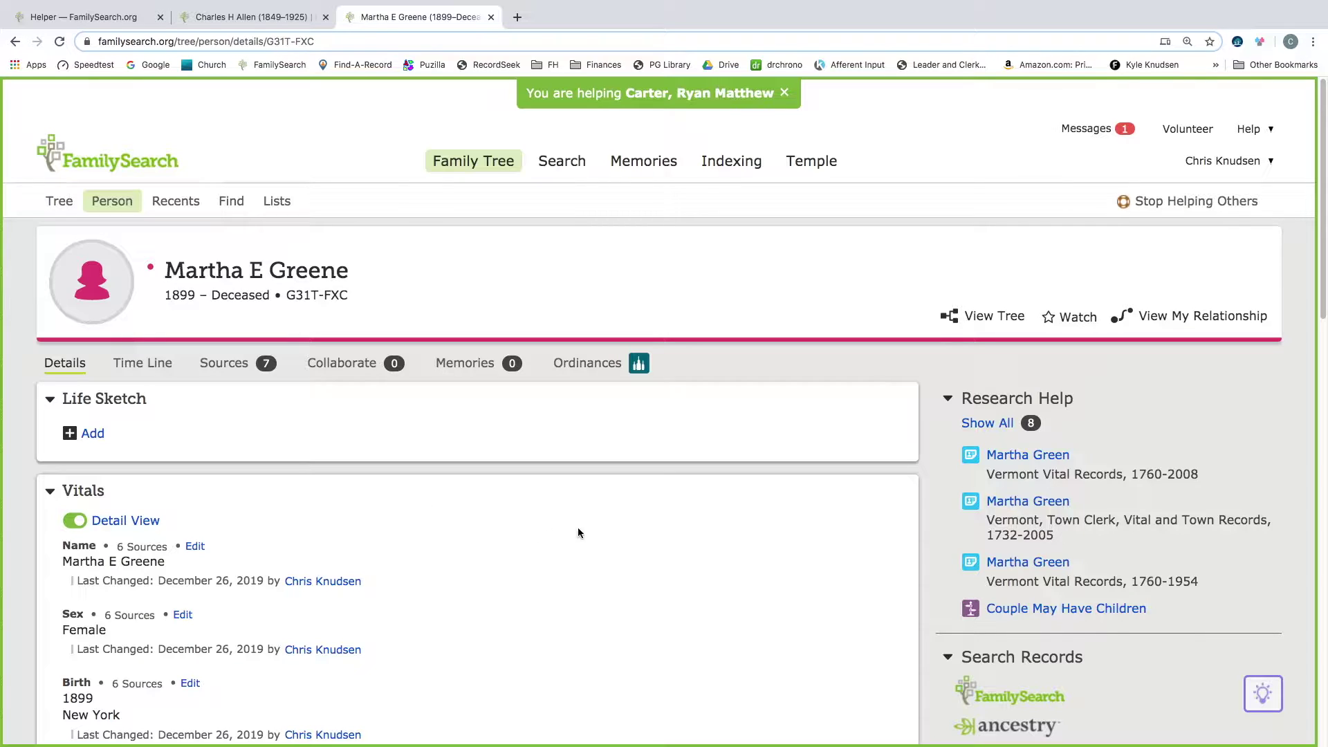
scroll(546, 529, down, 3)
scroll(278, 555, down, 10)
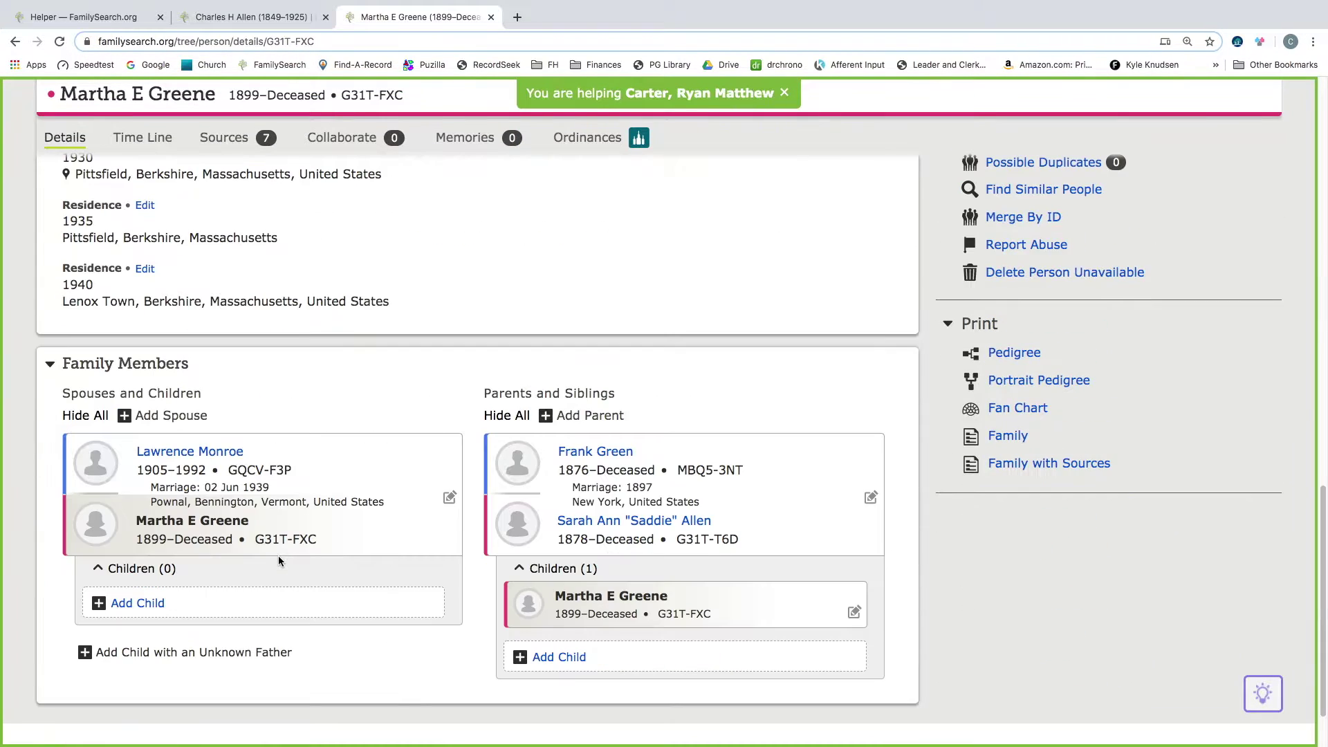
Return to the father's person page and search FamilySearch historical records for him
mouse_move(615, 458)
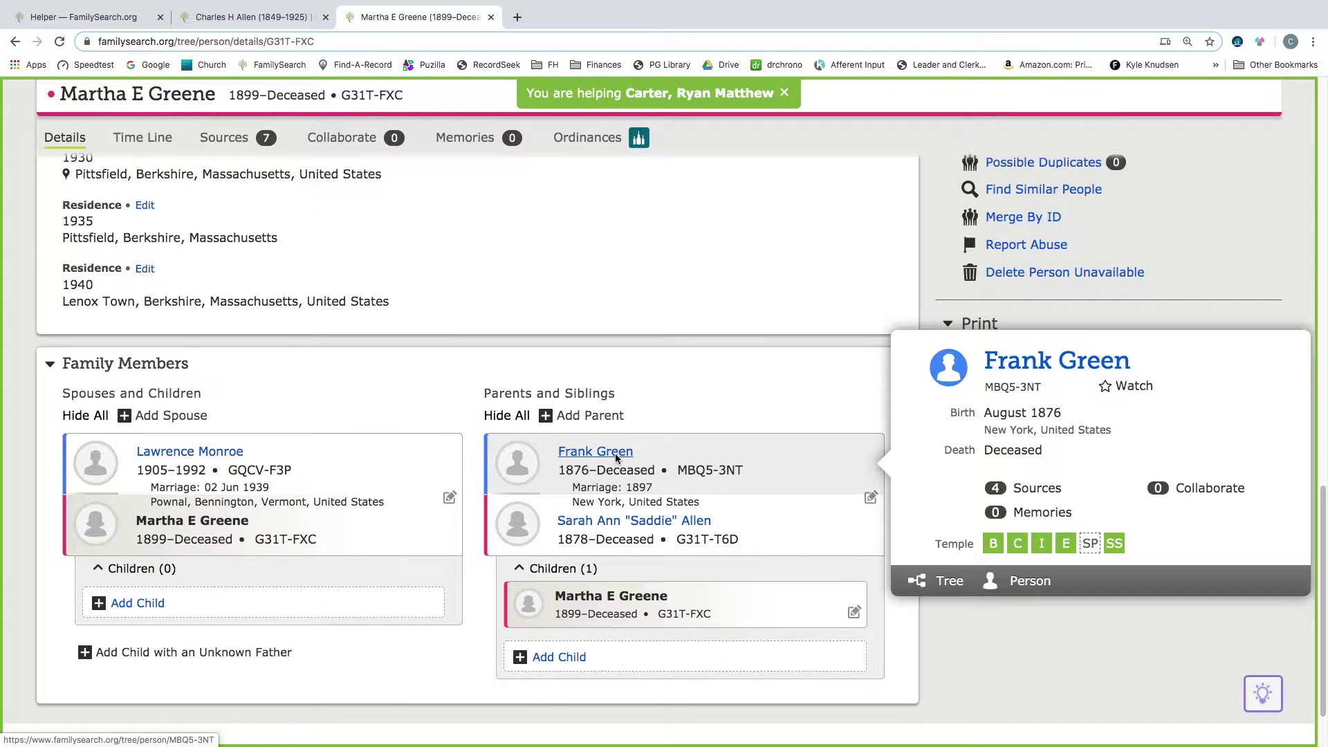
click(1029, 581)
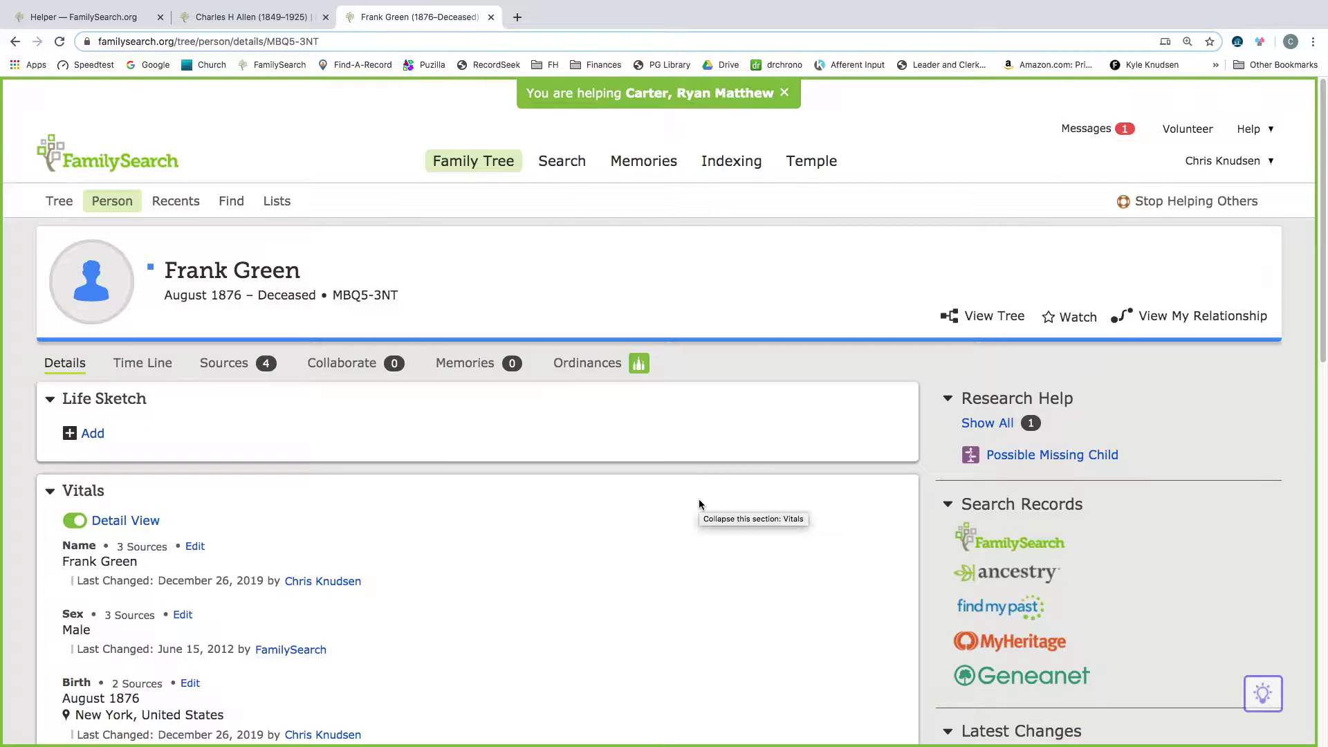
click(1007, 541)
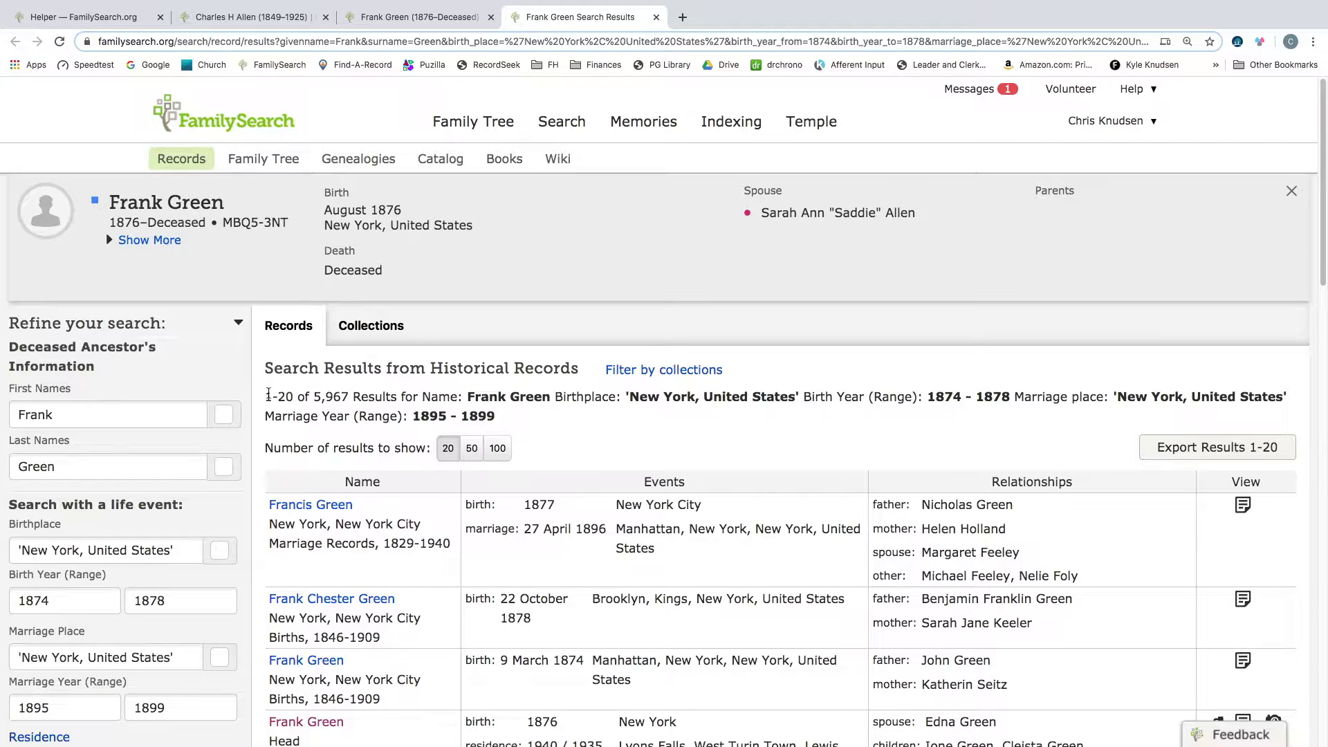
List all Census & Lists collections, narrow the results to United States Census, 1880, and look through the matching households
click(371, 326)
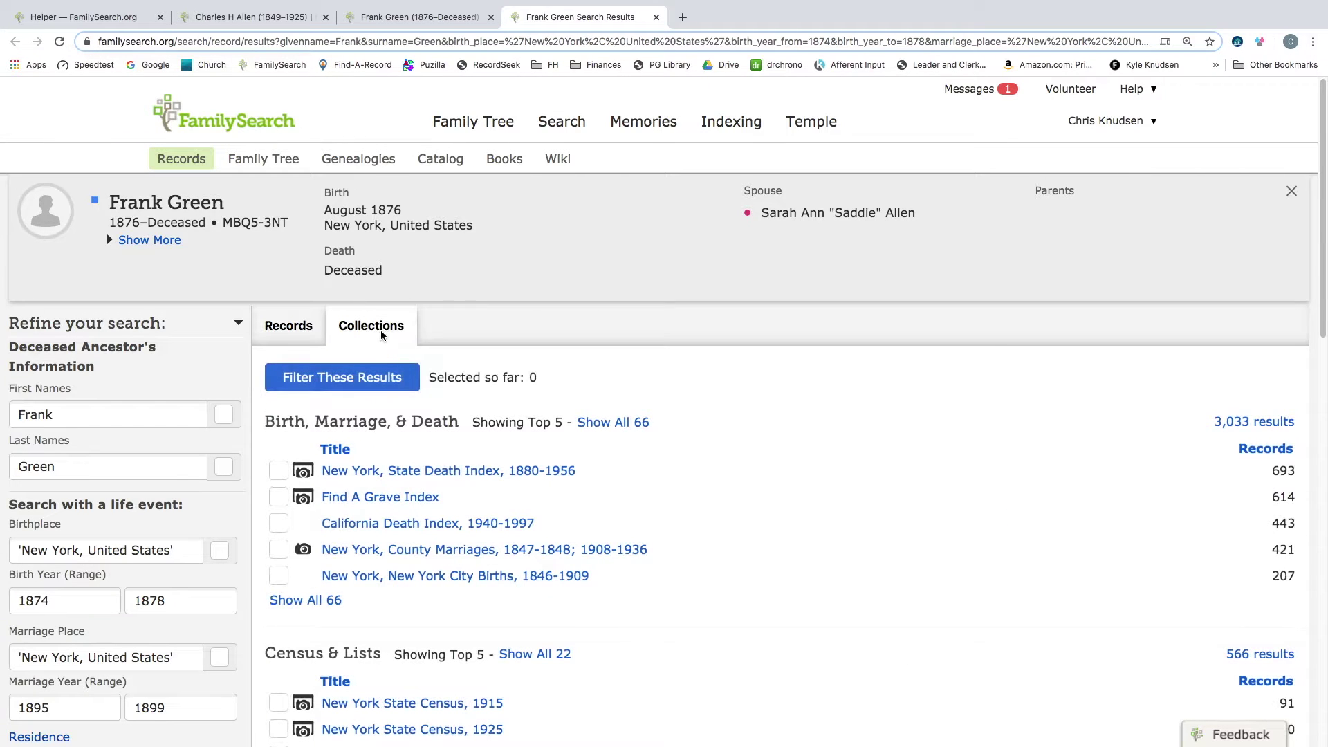
scroll(443, 569, down, 3)
click(548, 533)
scroll(439, 719, down, 1)
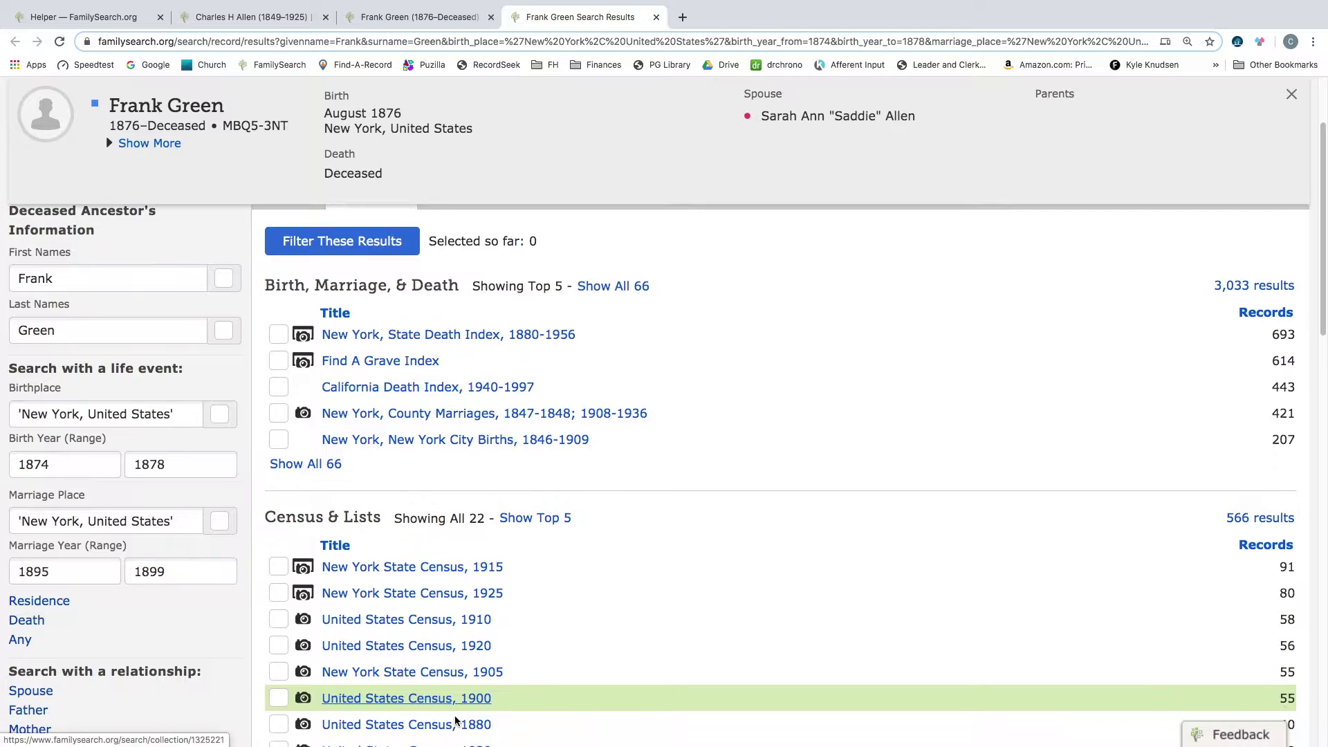
click(442, 724)
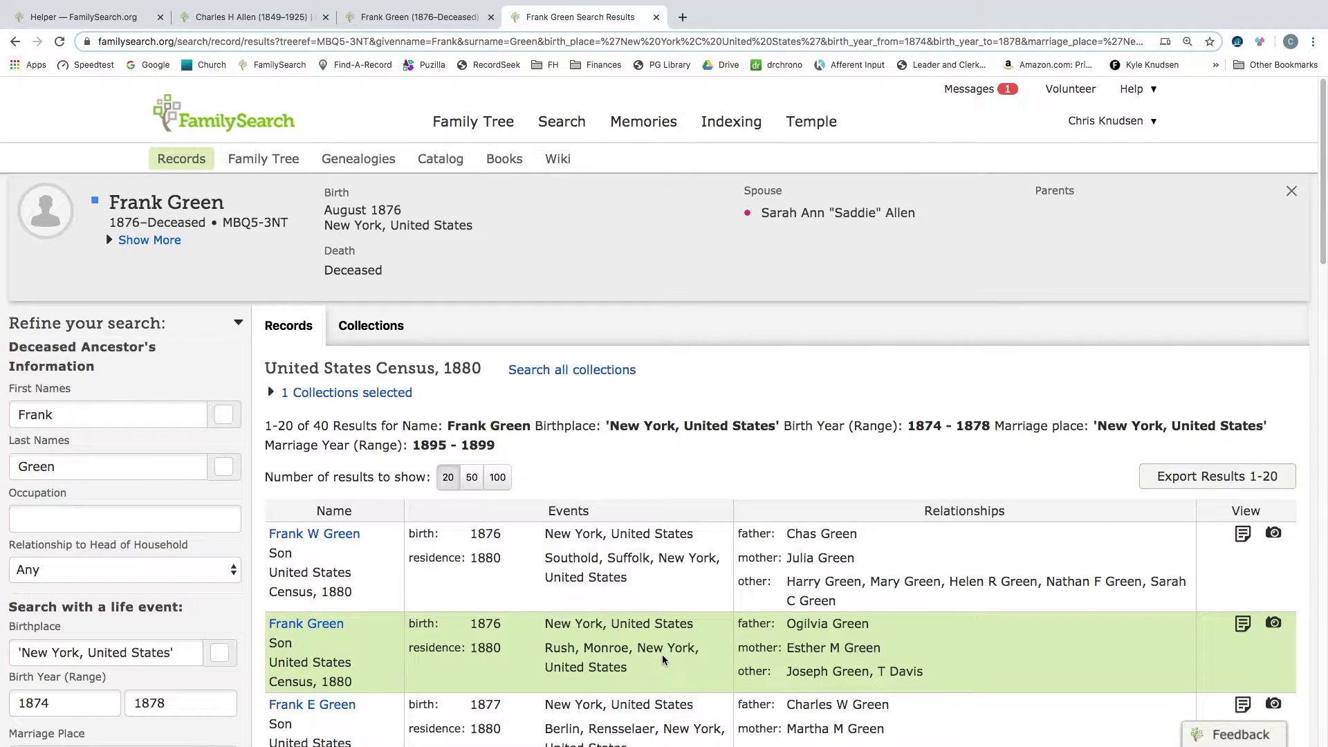
scroll(662, 659, down, 3)
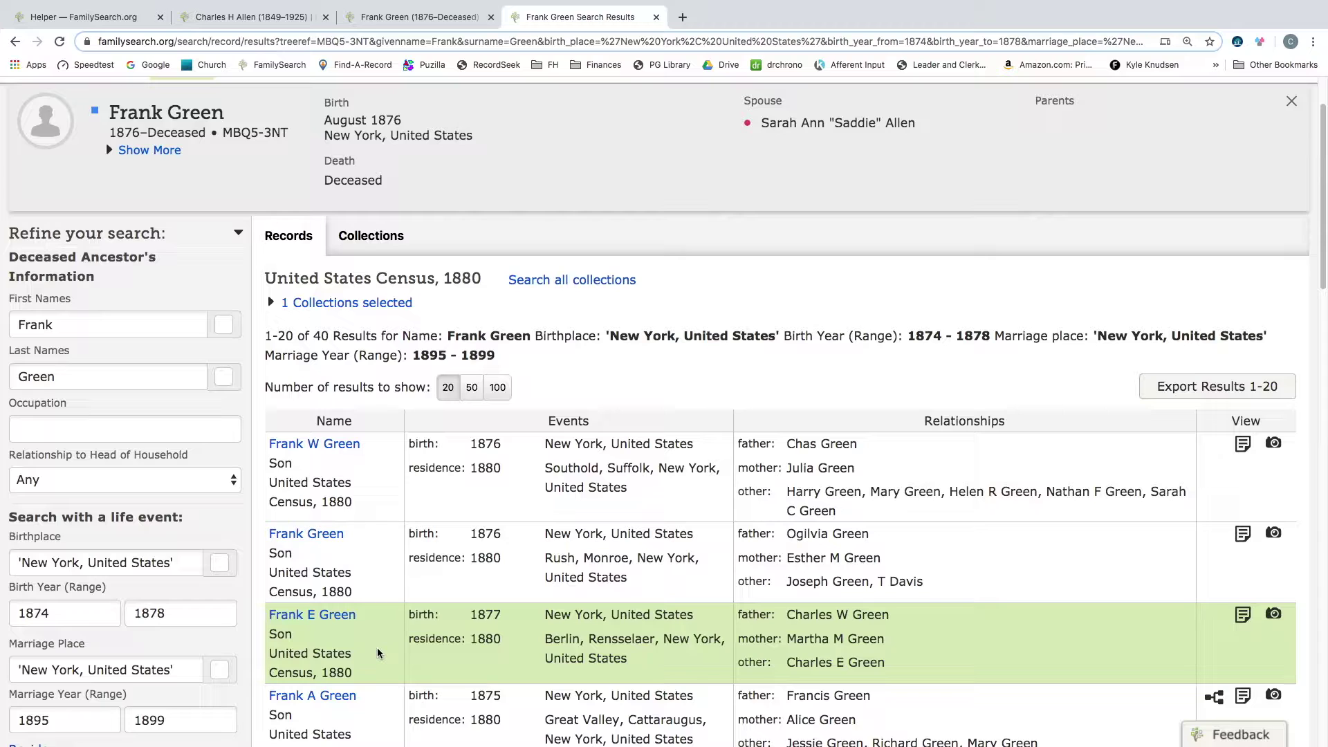
Compare the birth years, residences, parents and siblings of the 1880 census matches in the result list
scroll(444, 654, down, 3)
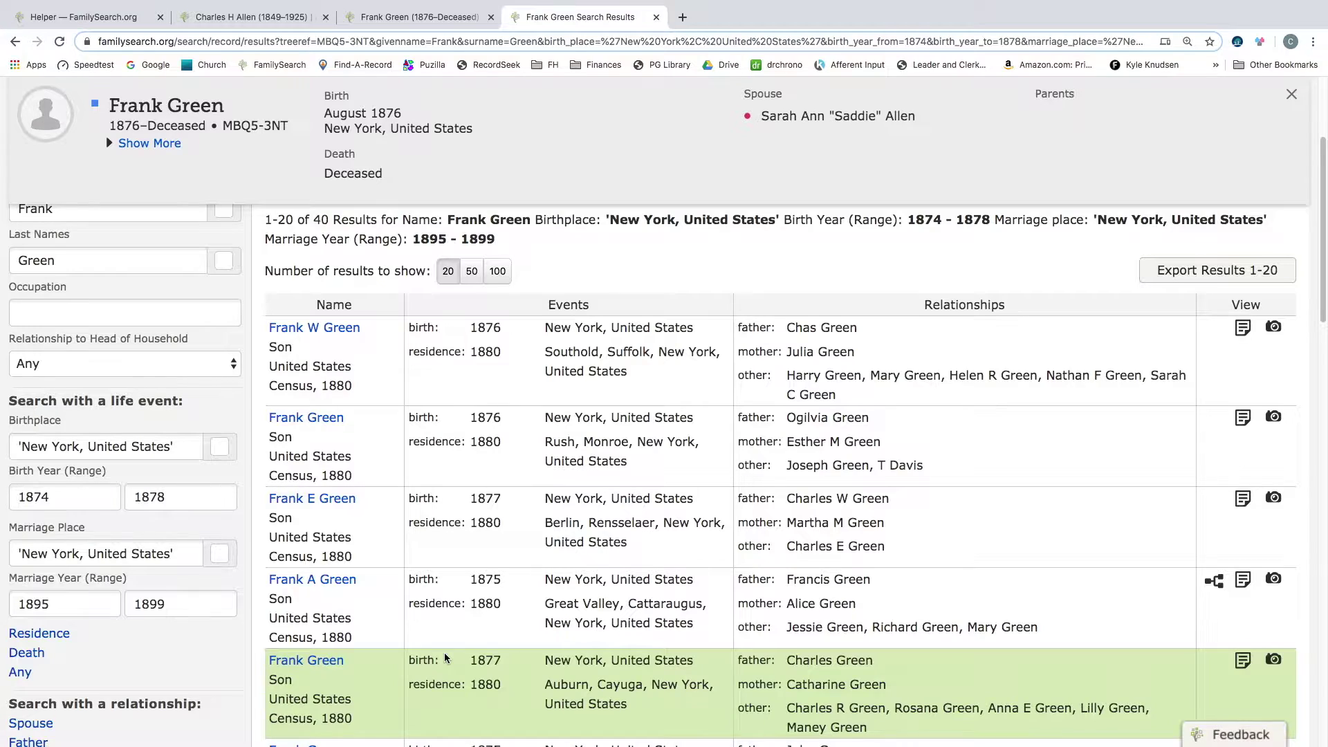
scroll(476, 598, down, 1)
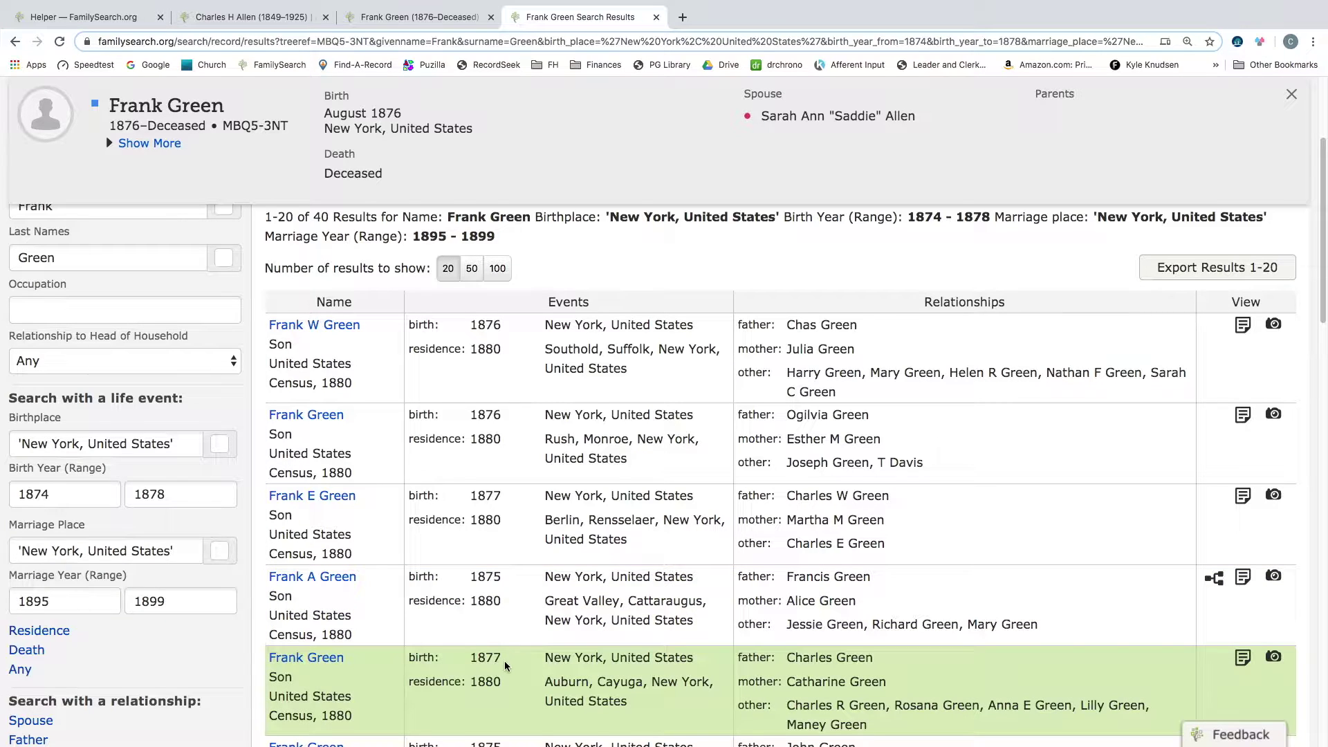
scroll(504, 665, down, 1)
scroll(507, 670, down, 3)
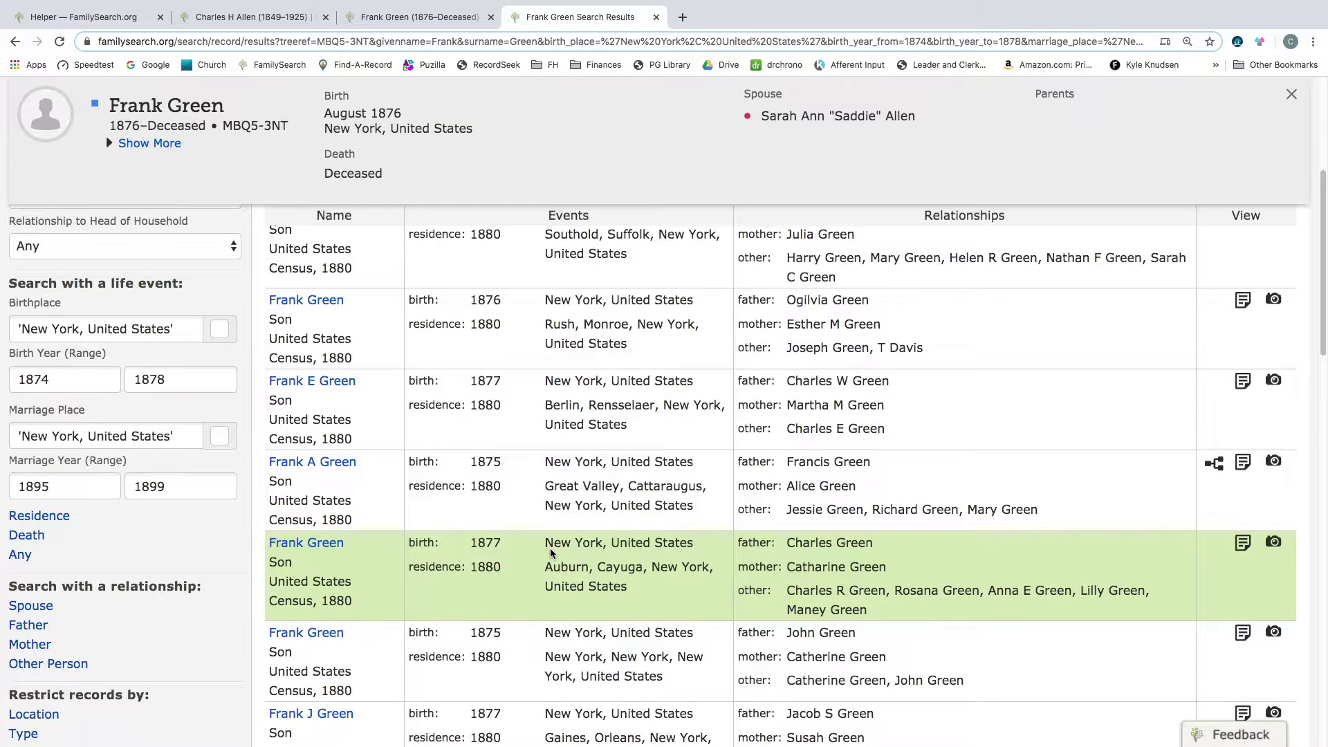
scroll(523, 498, up, 5)
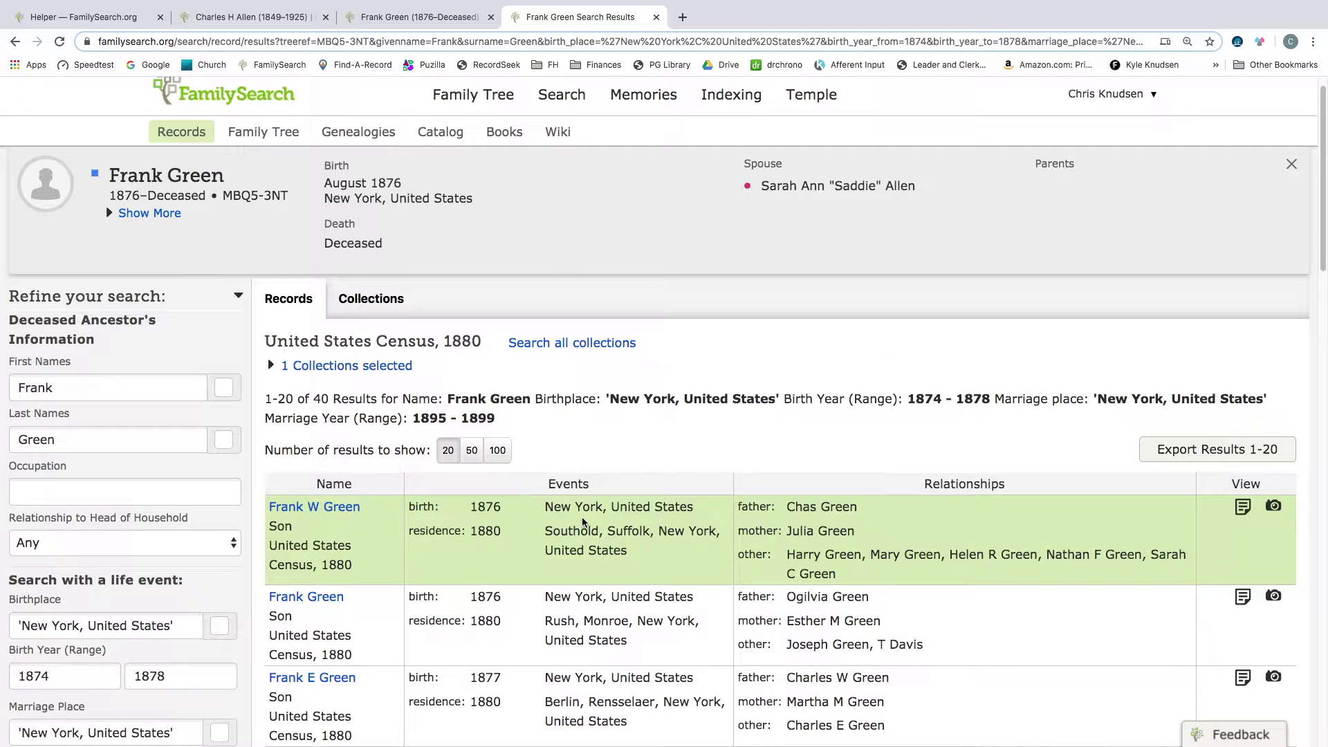
scroll(608, 602, down, 1)
scroll(609, 615, down, 1)
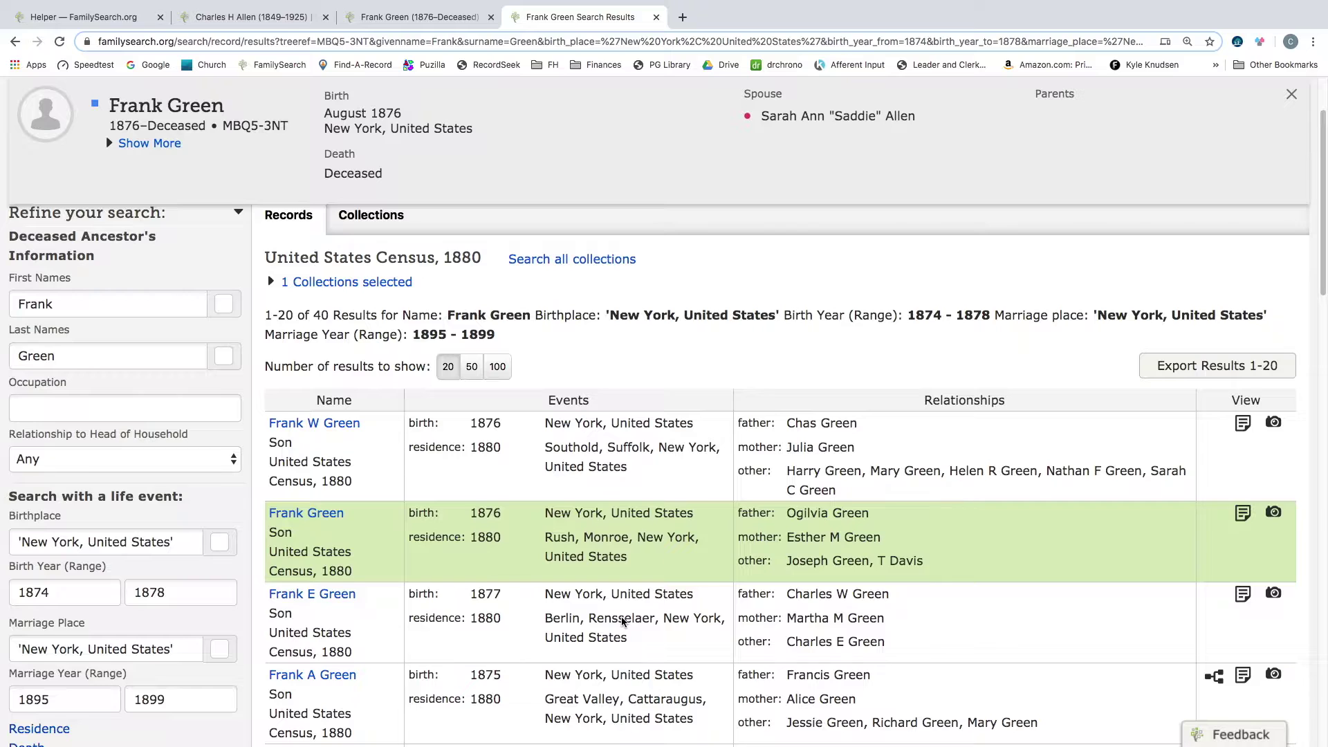
Open the 1880 census record for the Southold, Suffolk match, review its details and household members, and close the FamilySearch results
click(334, 422)
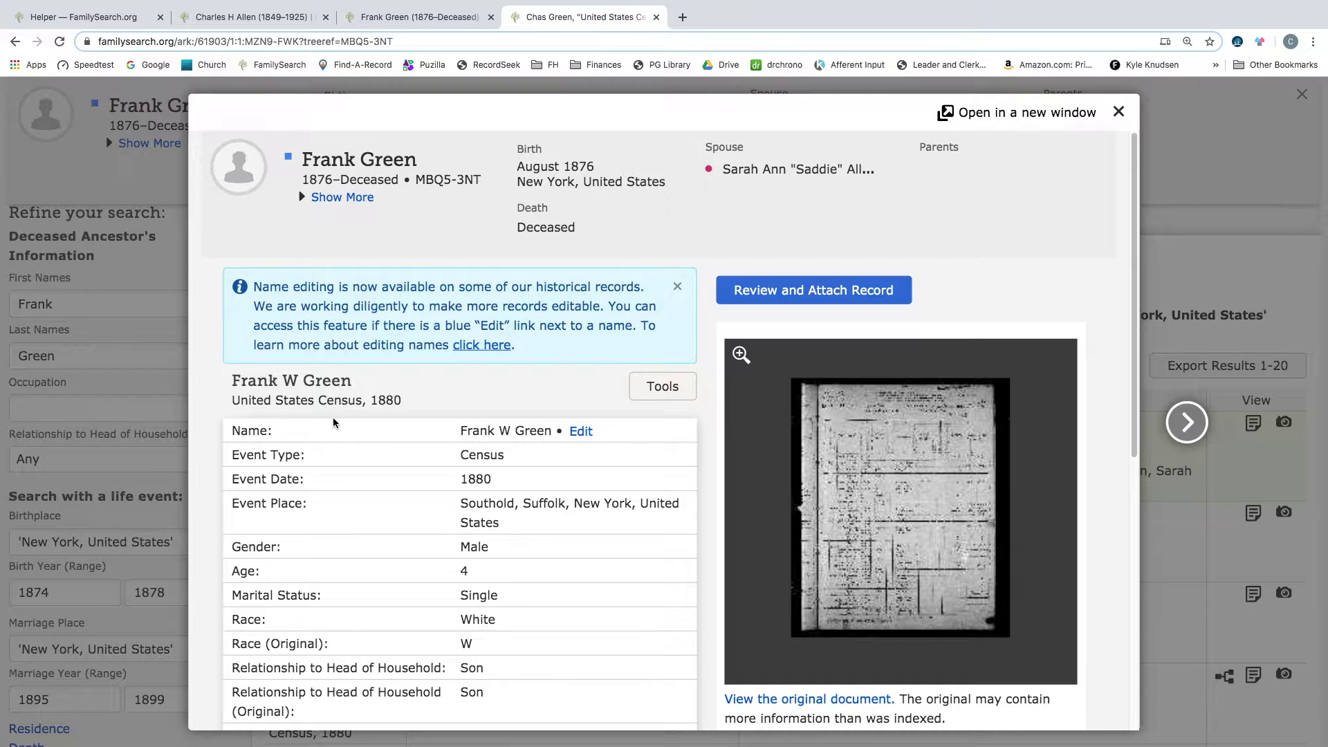
scroll(414, 518, down, 5)
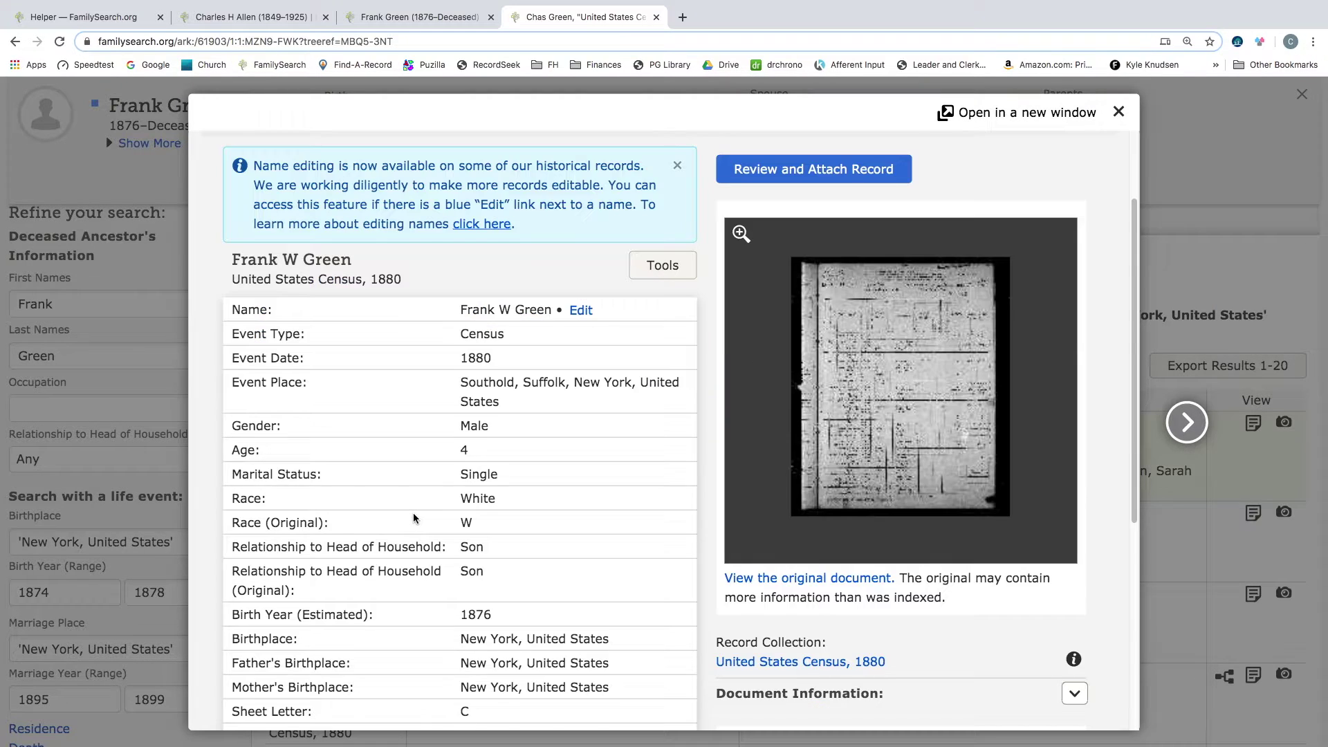
scroll(414, 518, down, 1)
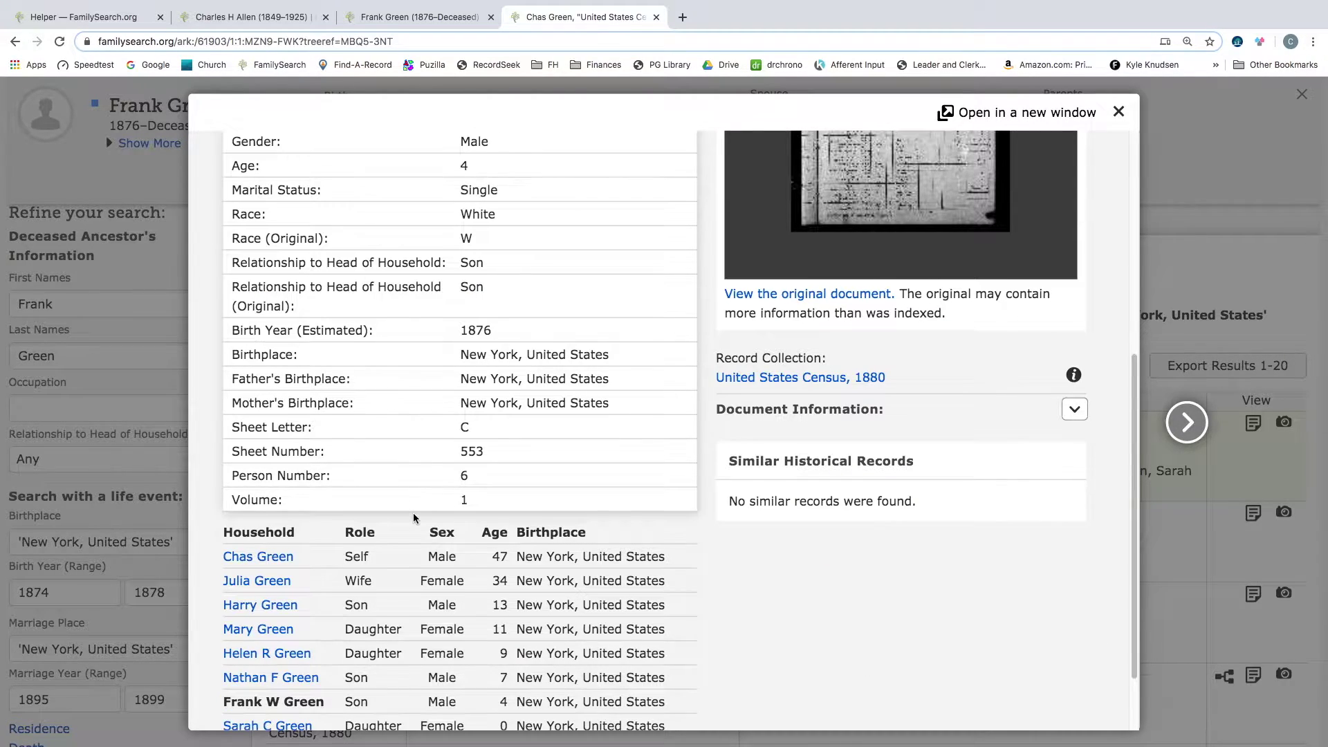
scroll(414, 517, down, 1)
scroll(413, 517, down, 1)
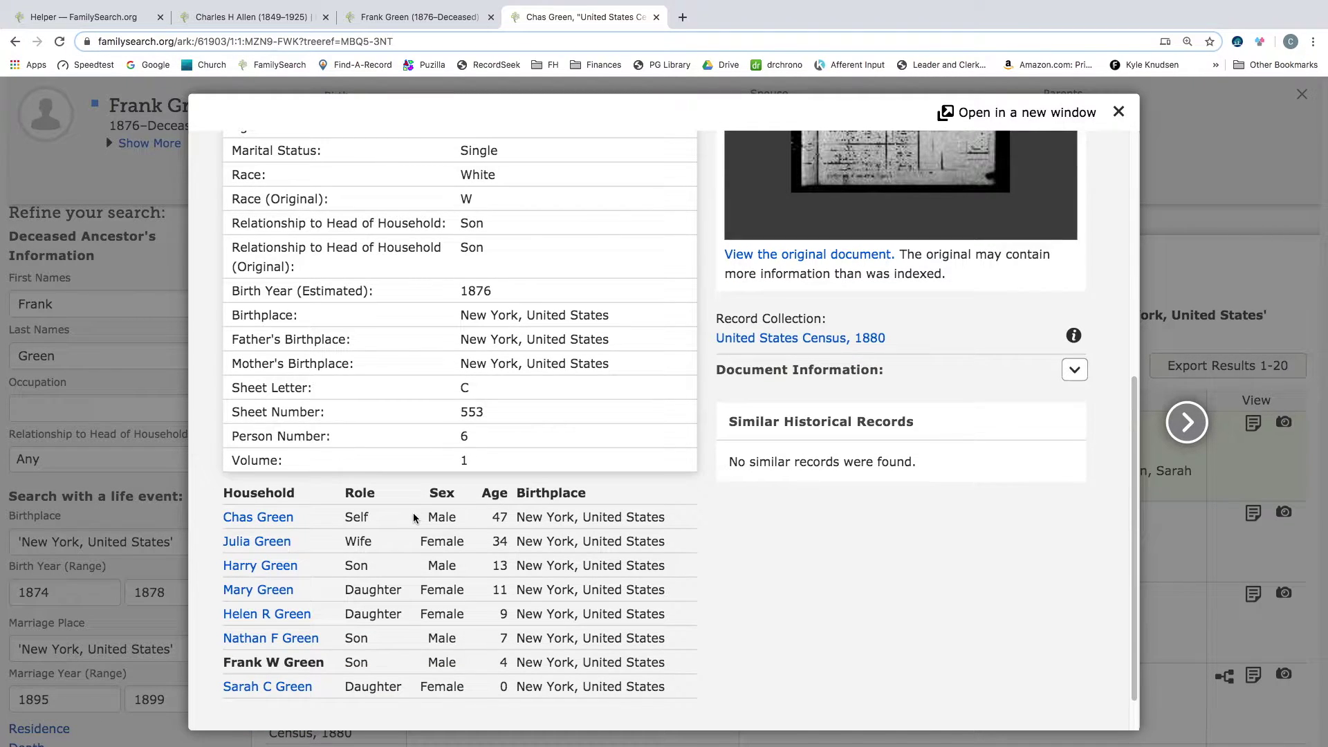
scroll(413, 517, up, 6)
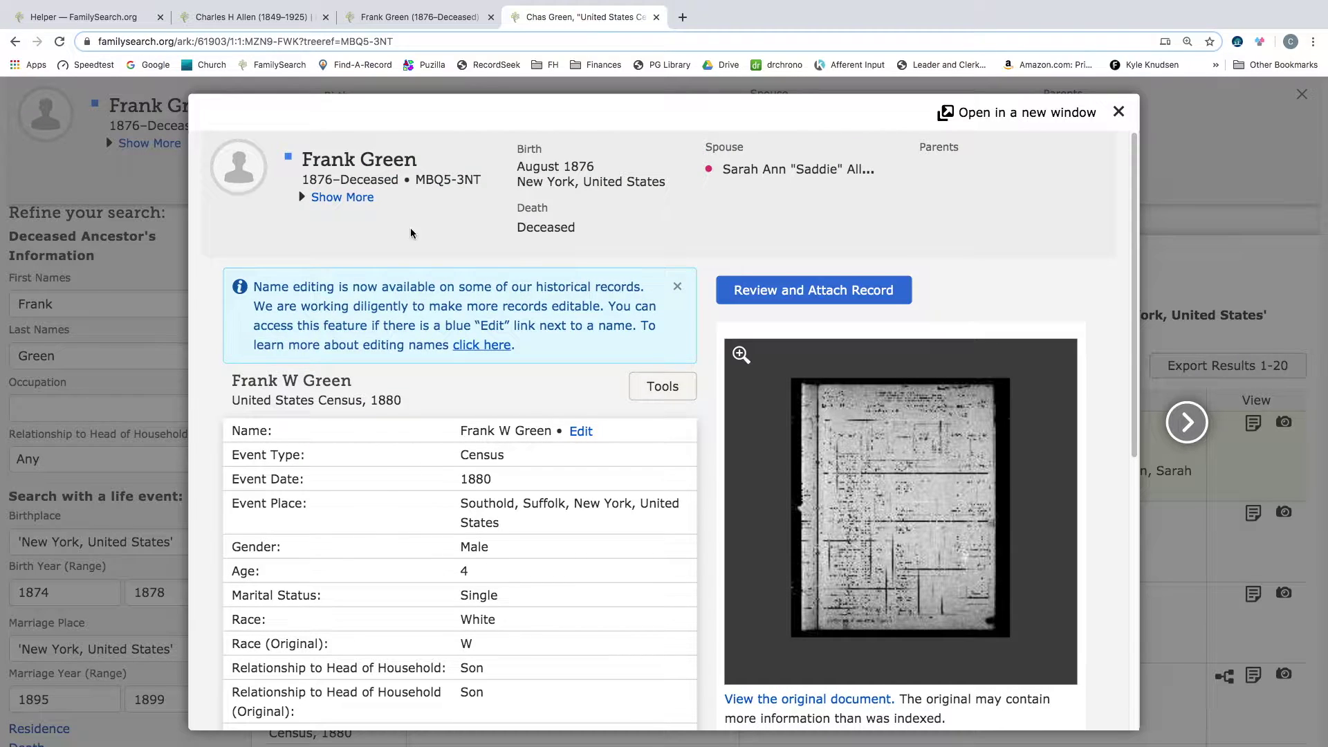
click(655, 20)
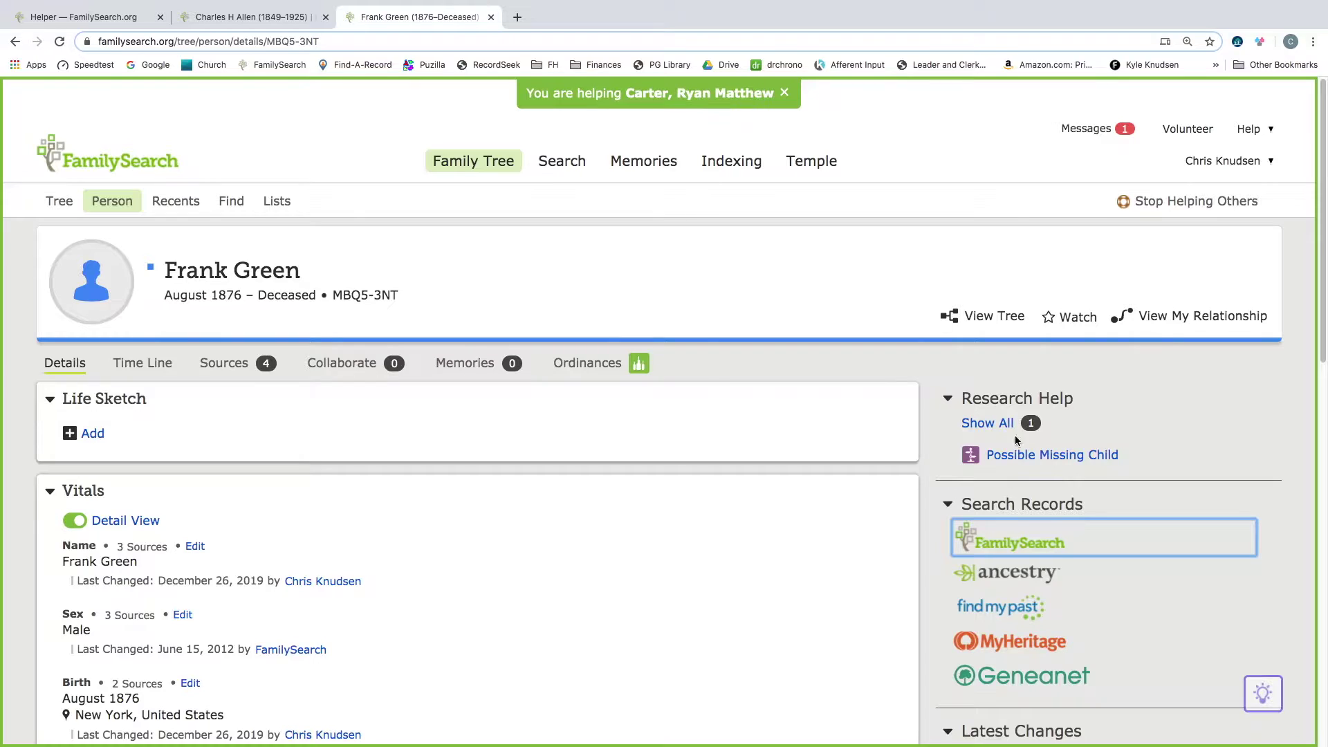
Search Ancestry for the husband from his person page and narrow the results to 1880s Census & Voter Lists
click(1037, 572)
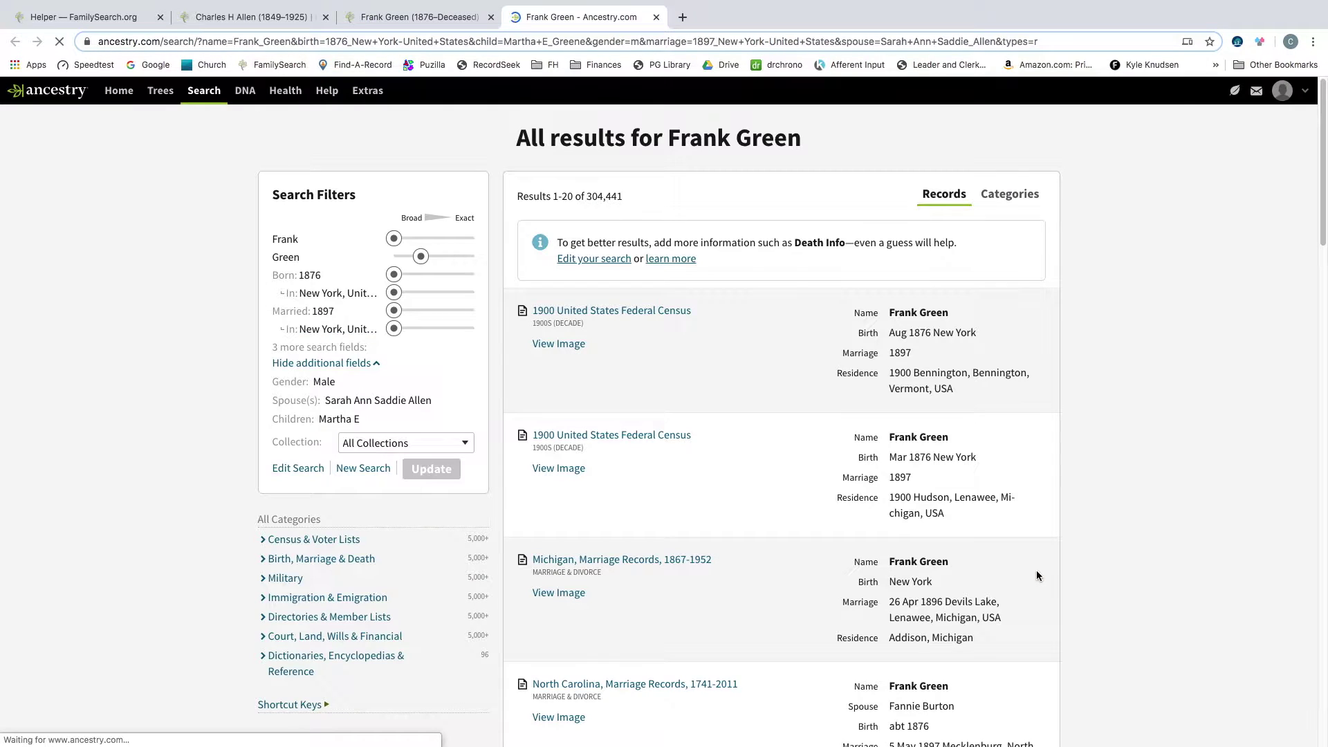
click(320, 539)
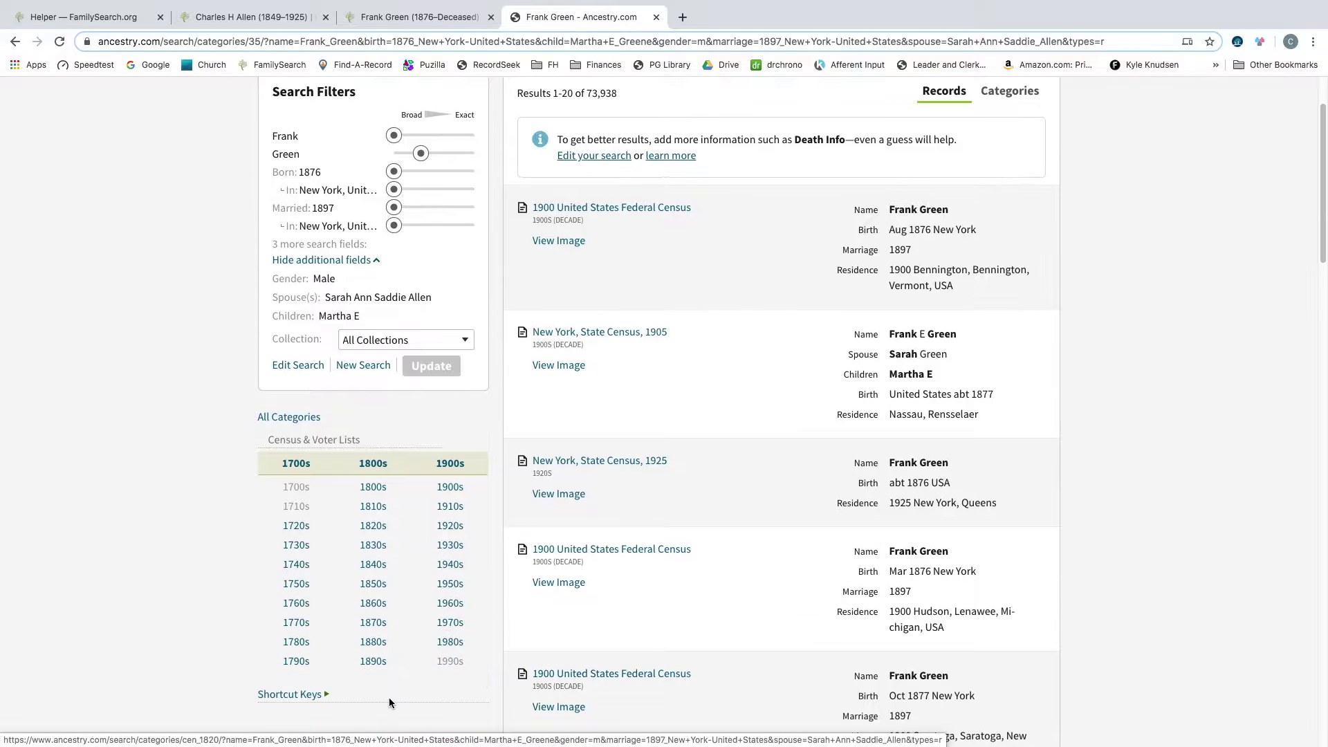
scroll(388, 697, down, 2)
click(373, 640)
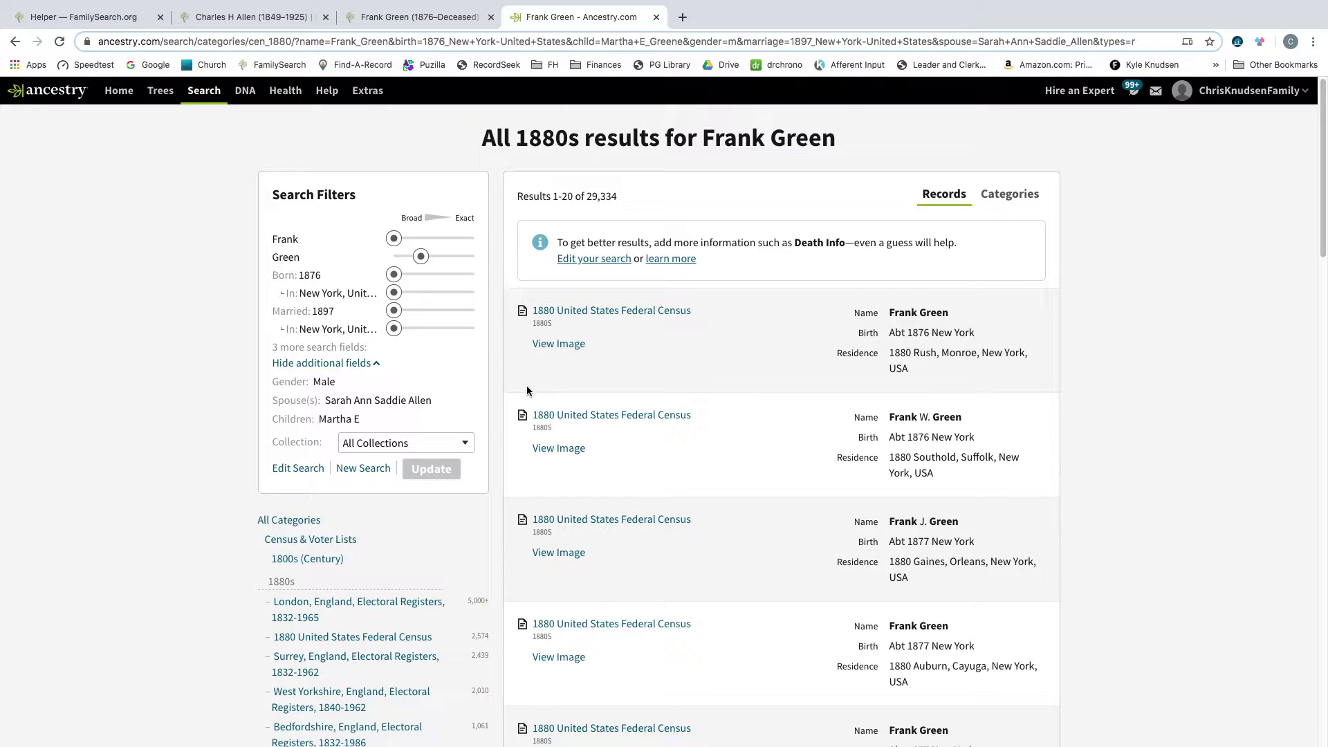
Review the Rush, Monroe 1880 census record and its suggested New York county marriage record, and return to the 1880s results
click(581, 311)
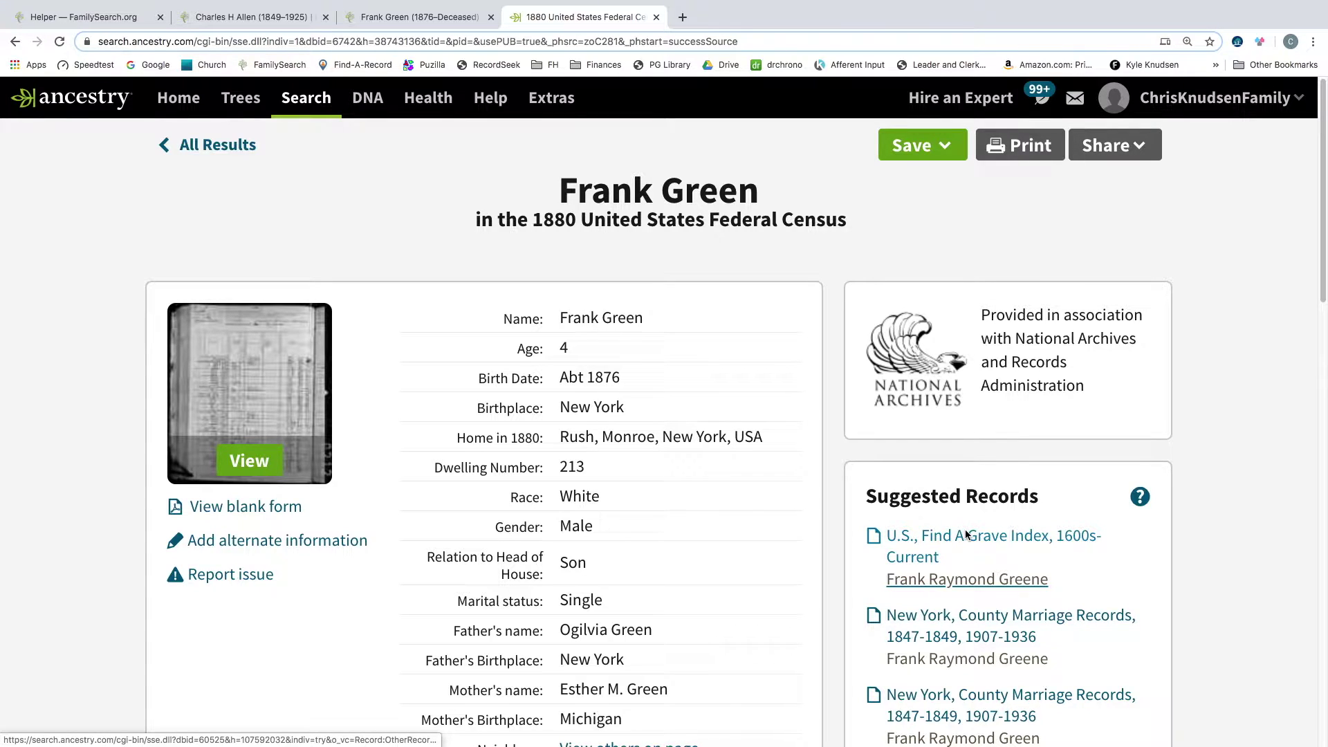
click(982, 615)
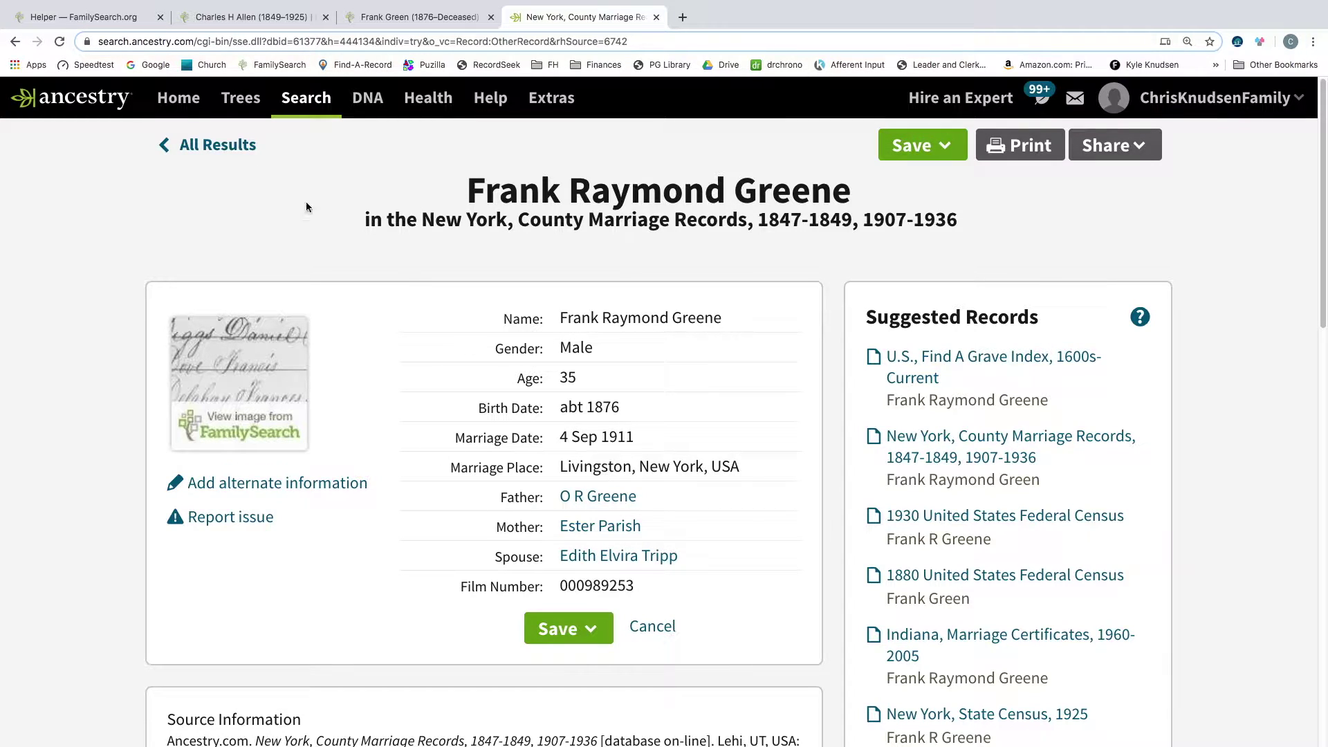
click(15, 41)
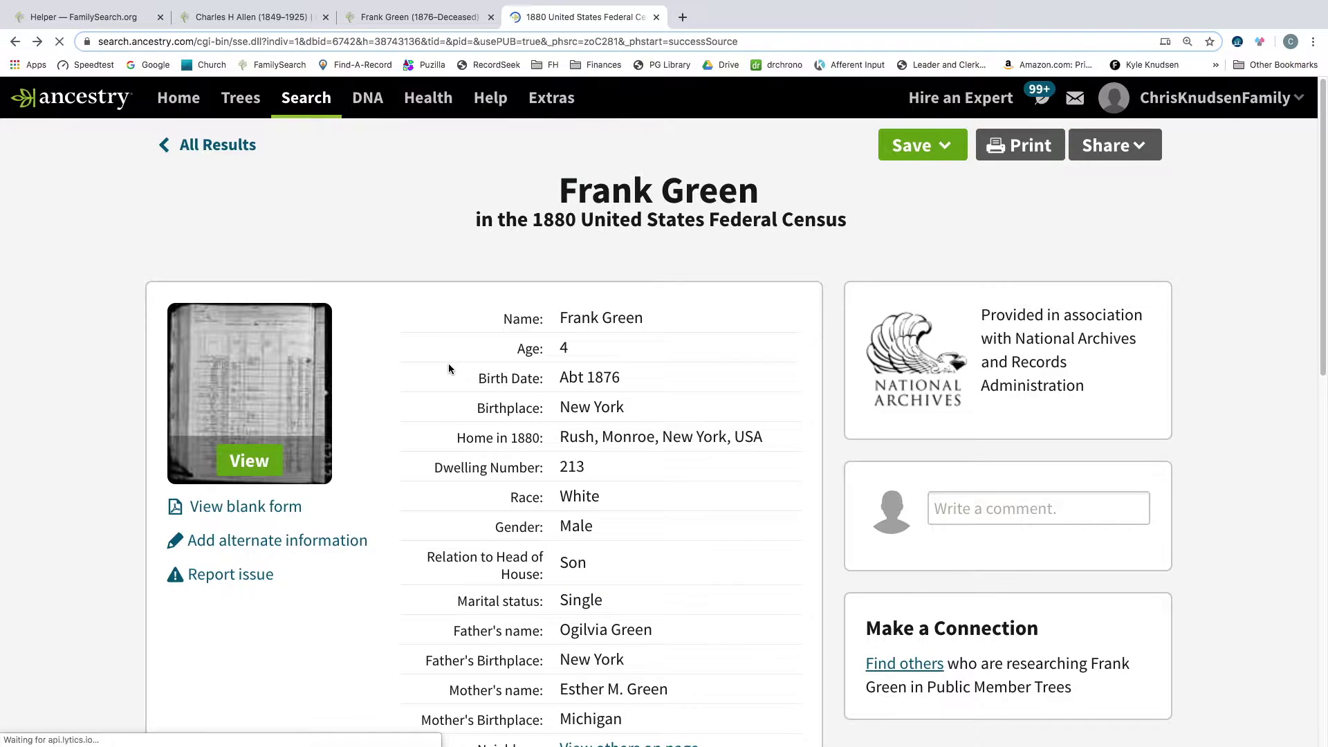
click(15, 41)
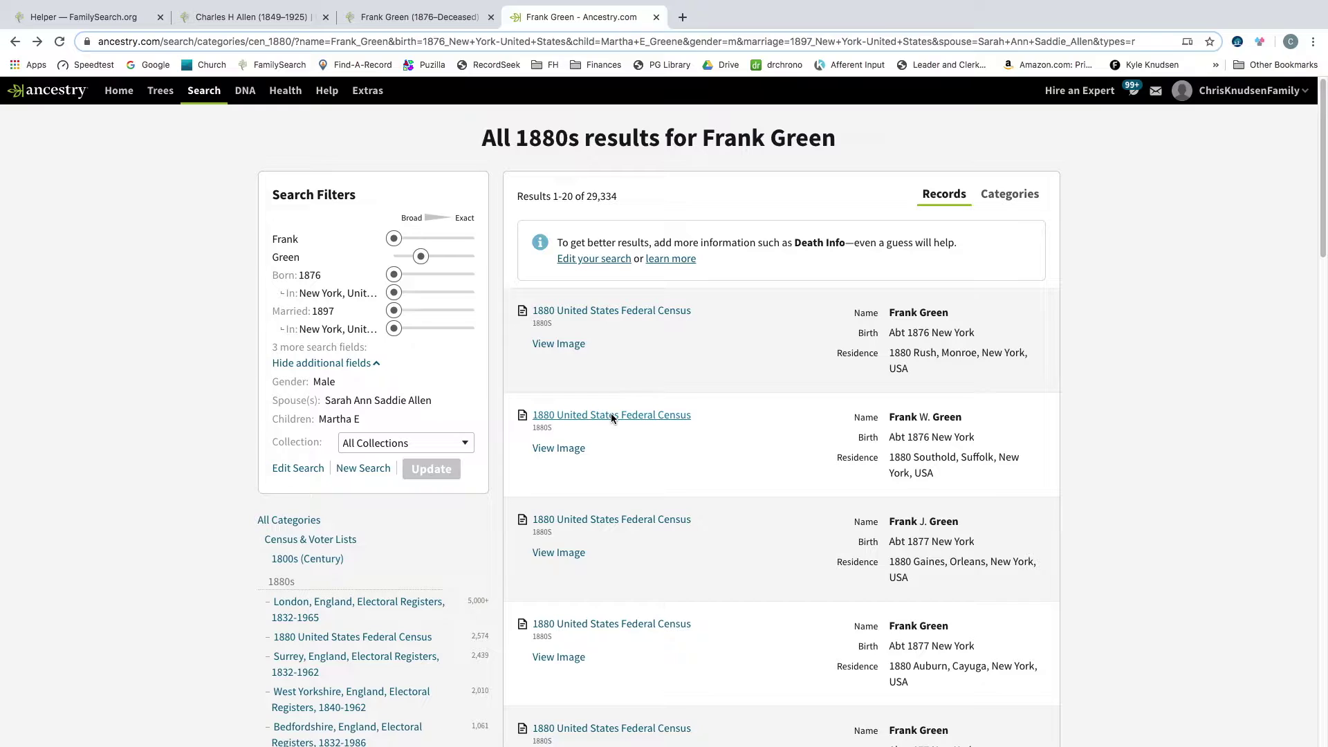
Open the Southold, Suffolk 1880 census record, check its parents, household and suggested records, and go back to the results
mouse_move(611, 417)
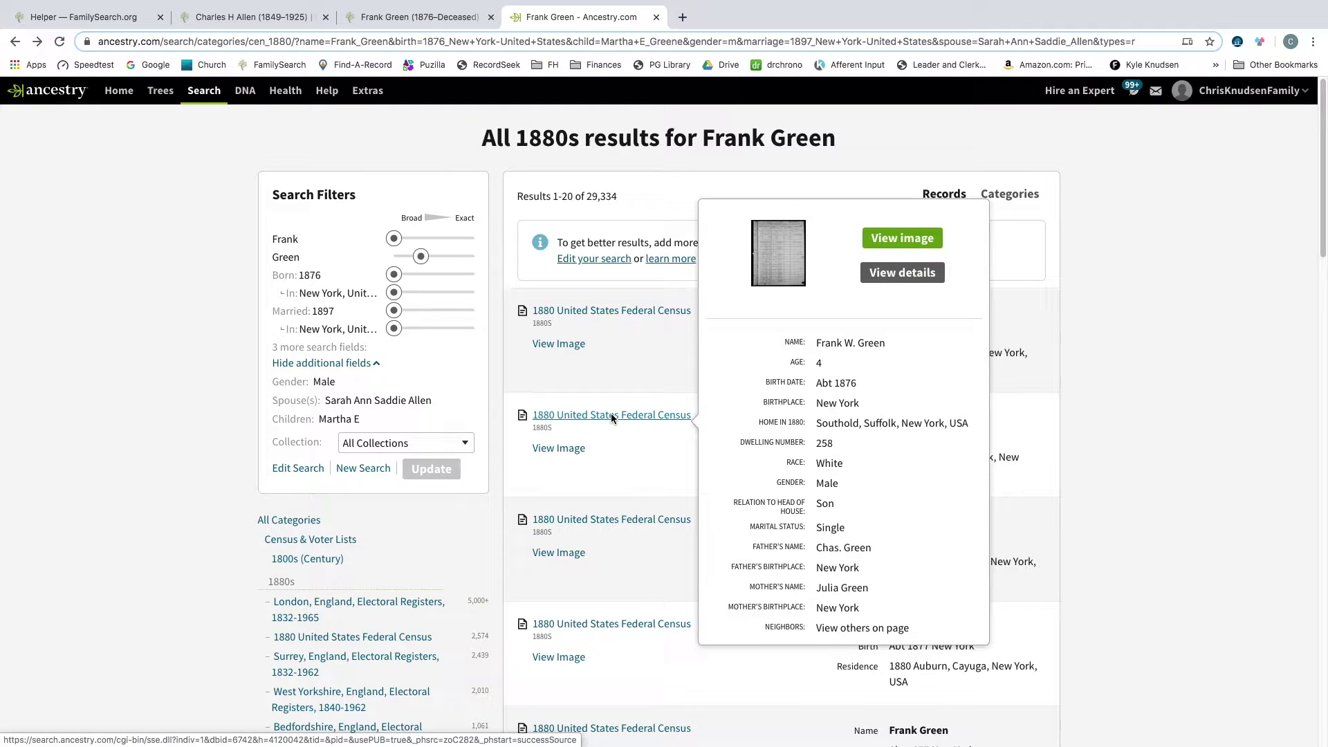
click(611, 415)
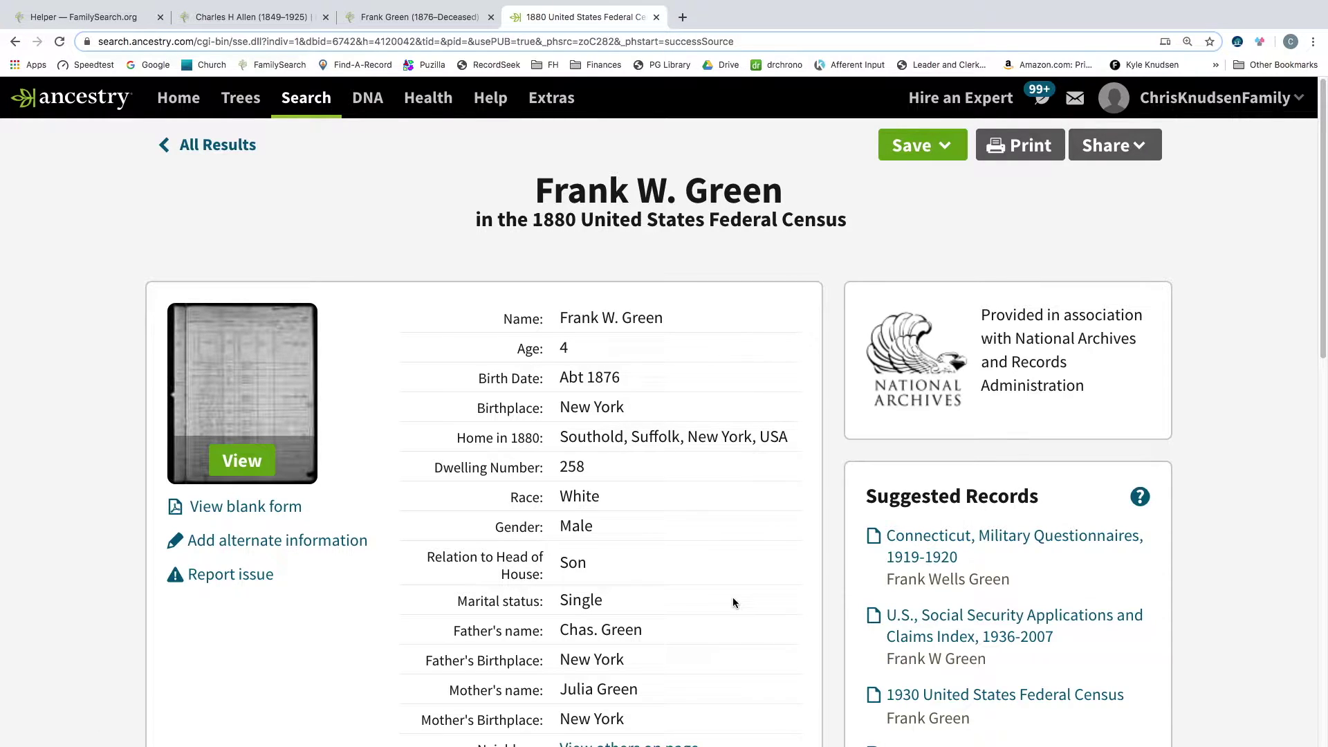
scroll(733, 602, down, 3)
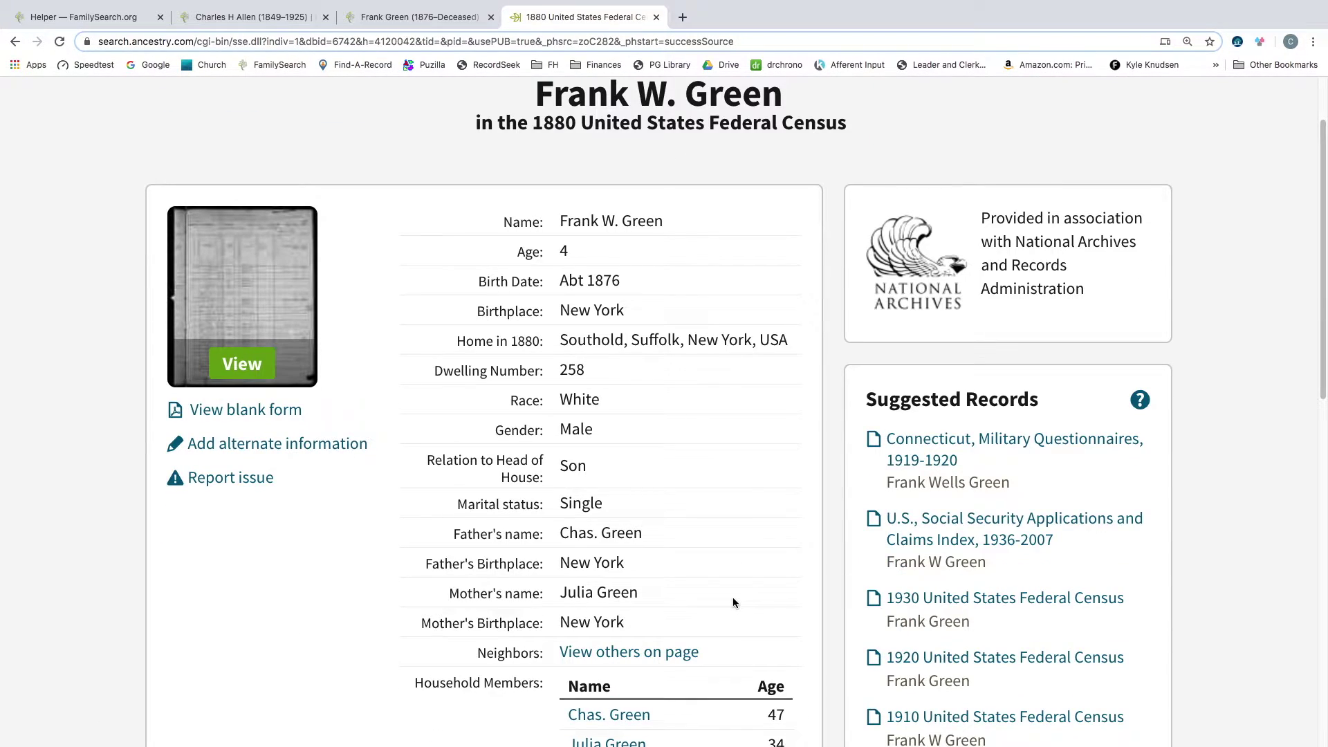
scroll(732, 596, down, 1)
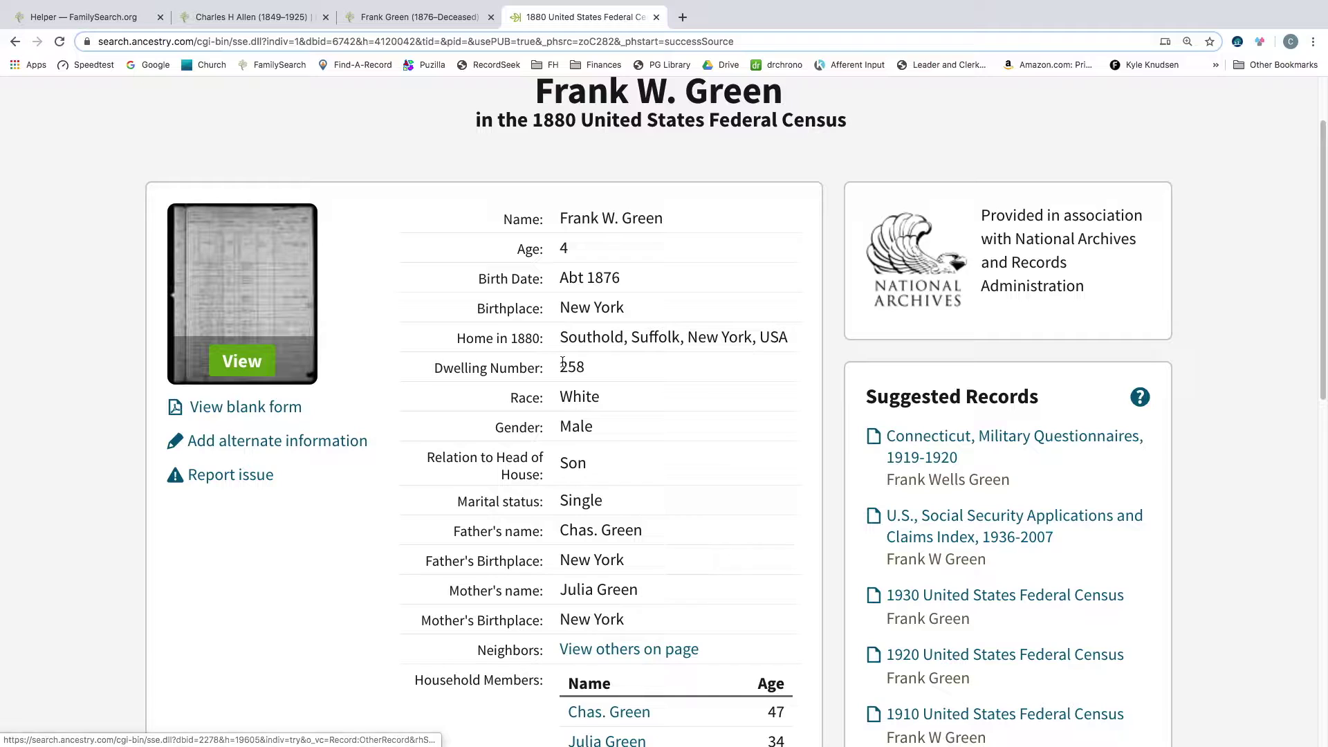
click(14, 43)
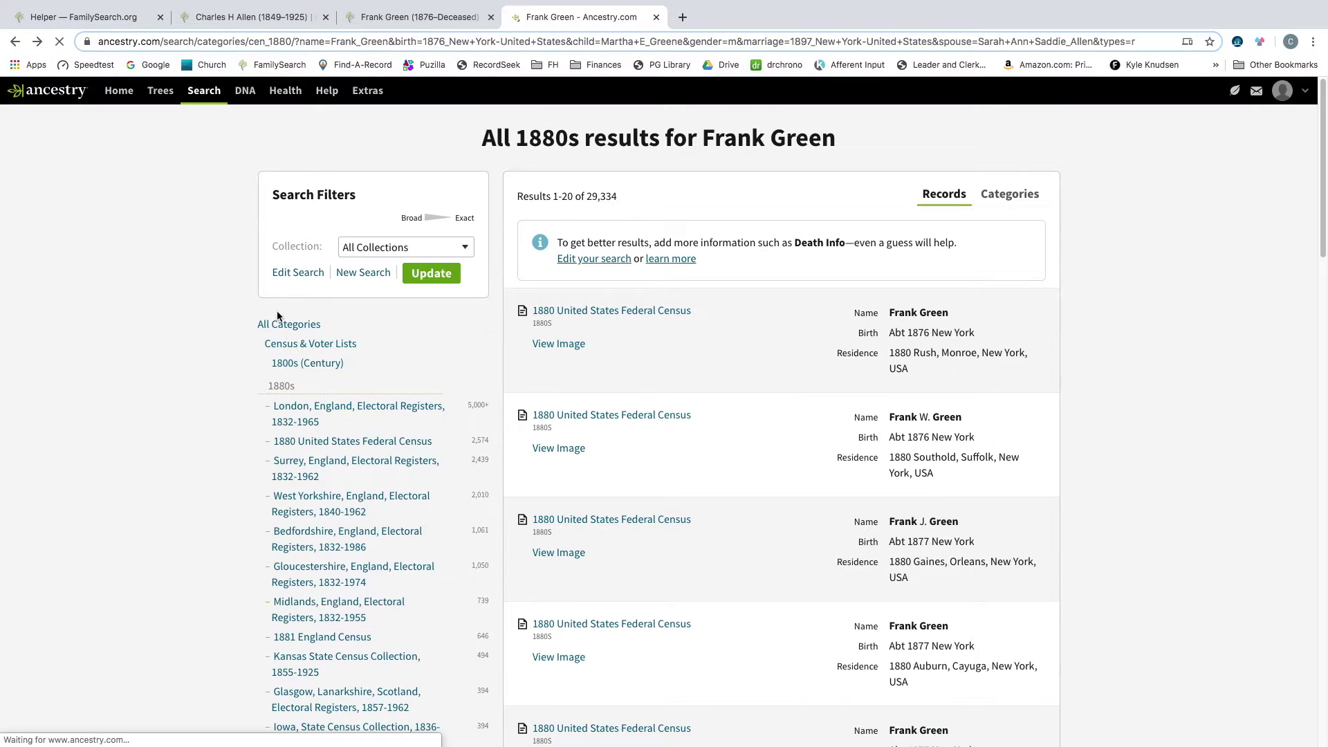
Open the Gaines, Orleans 1880 census record, check its parents and suggested records, and go back to the results
click(617, 520)
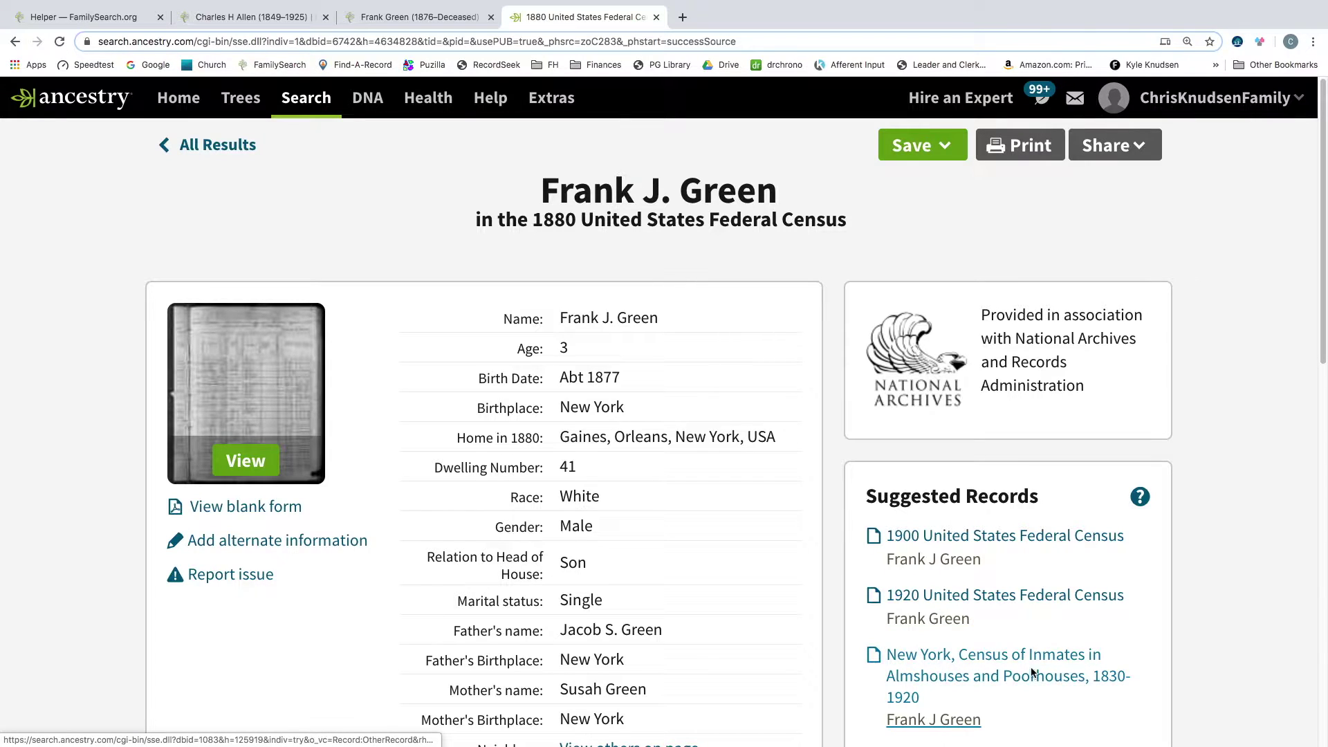
scroll(1020, 641, down, 1)
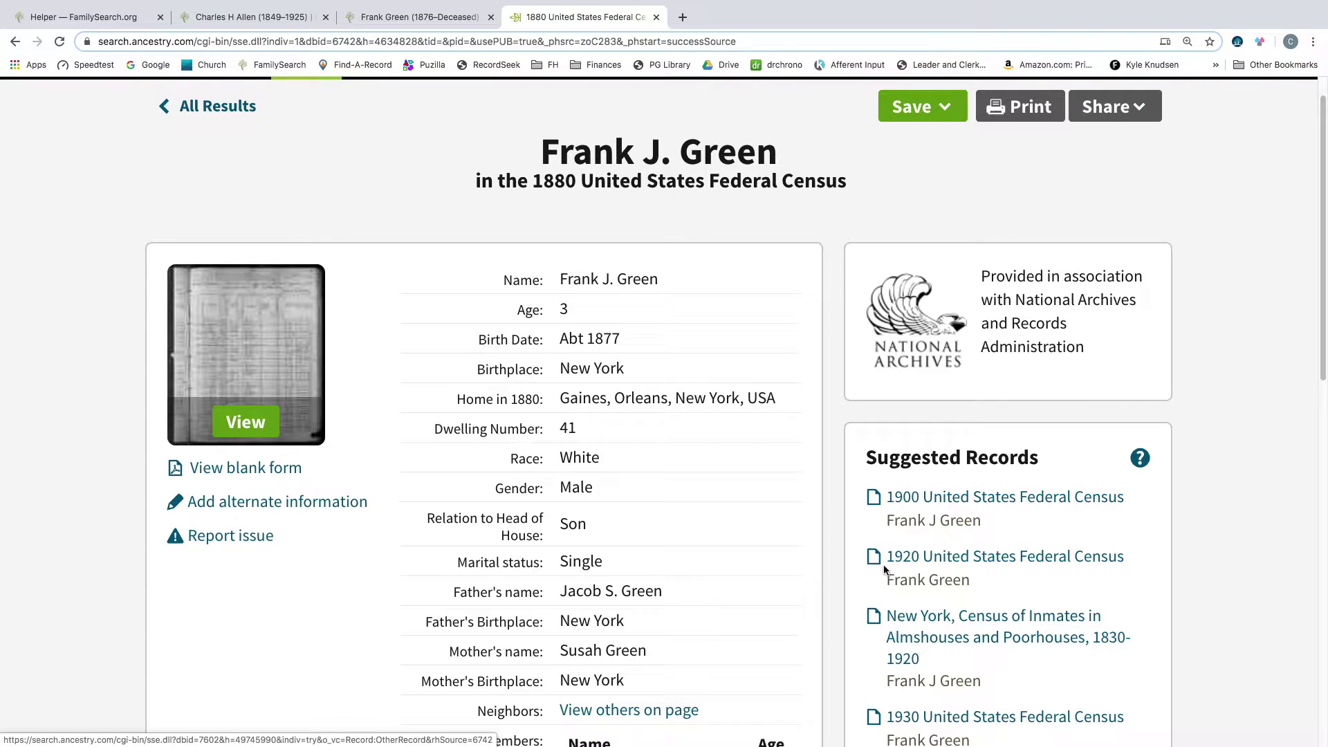
click(13, 42)
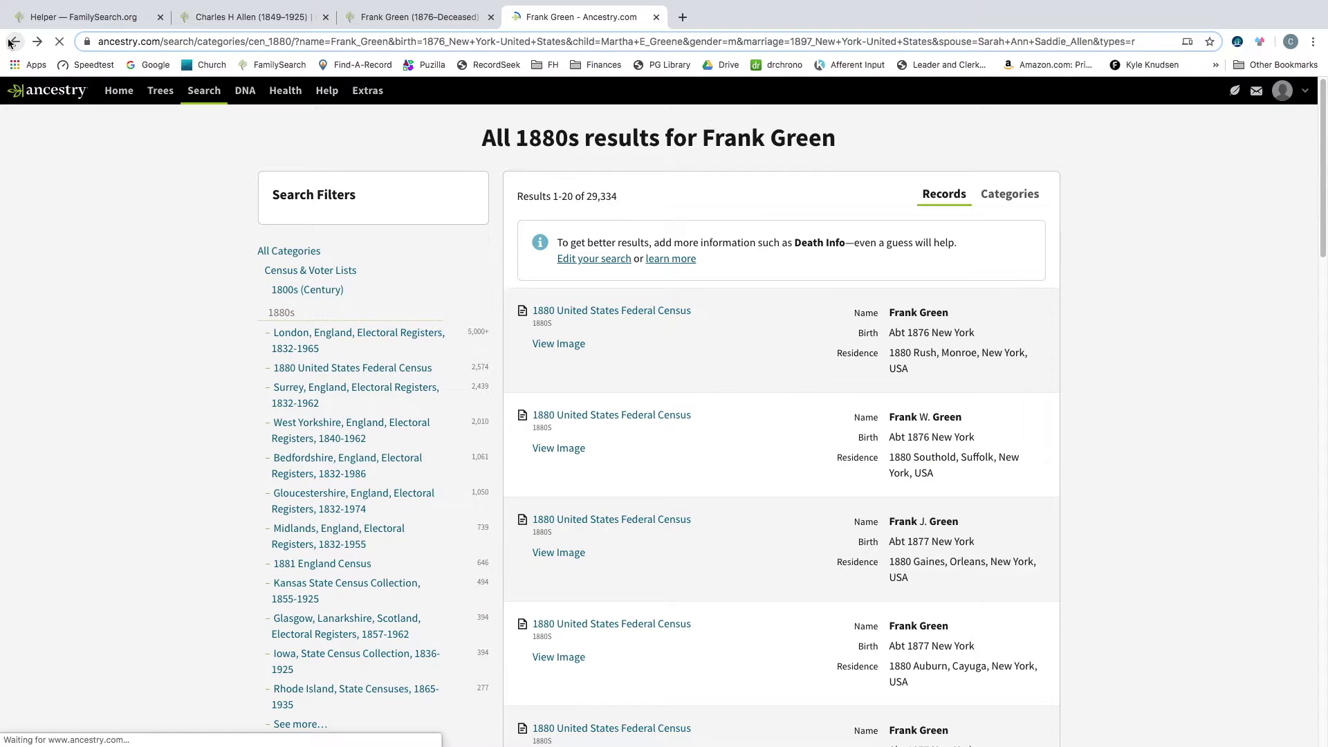
Open the Auburn, Cayuga 1880 census record and check the parents' names and birthplaces
mouse_move(650, 519)
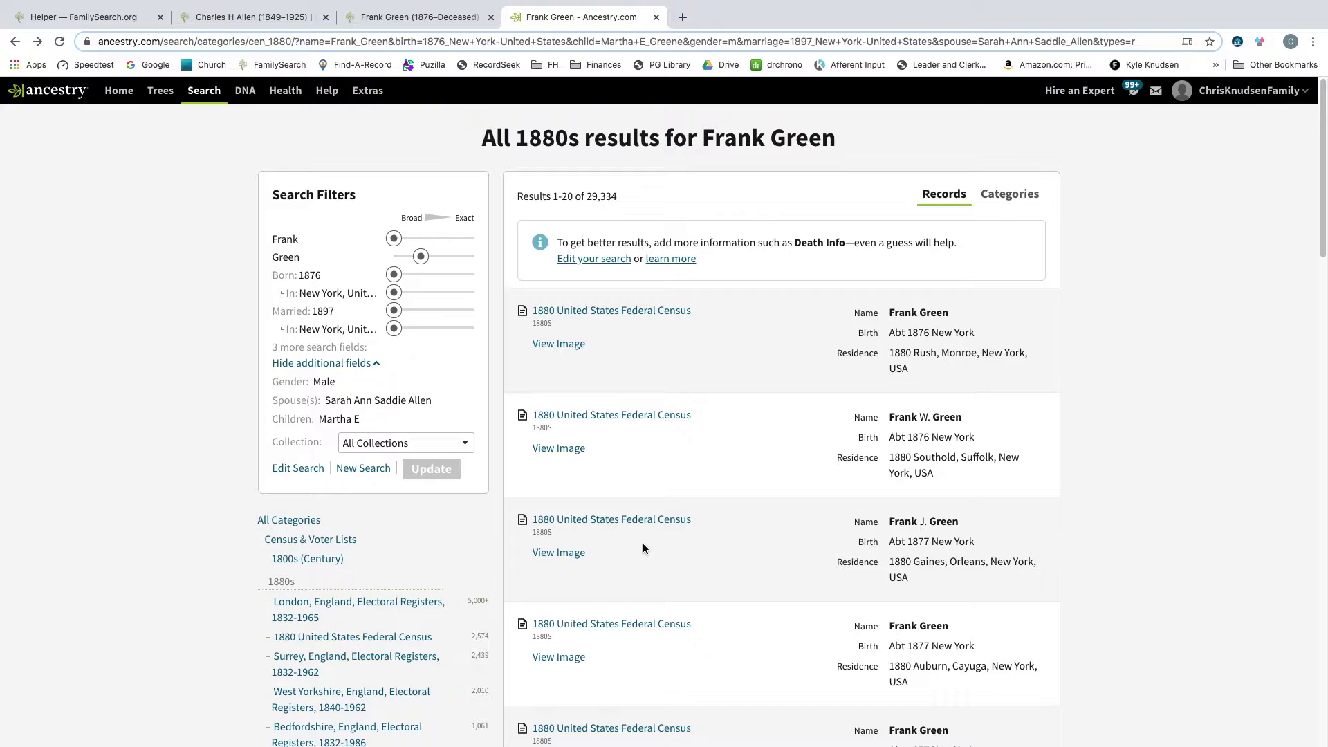
click(638, 623)
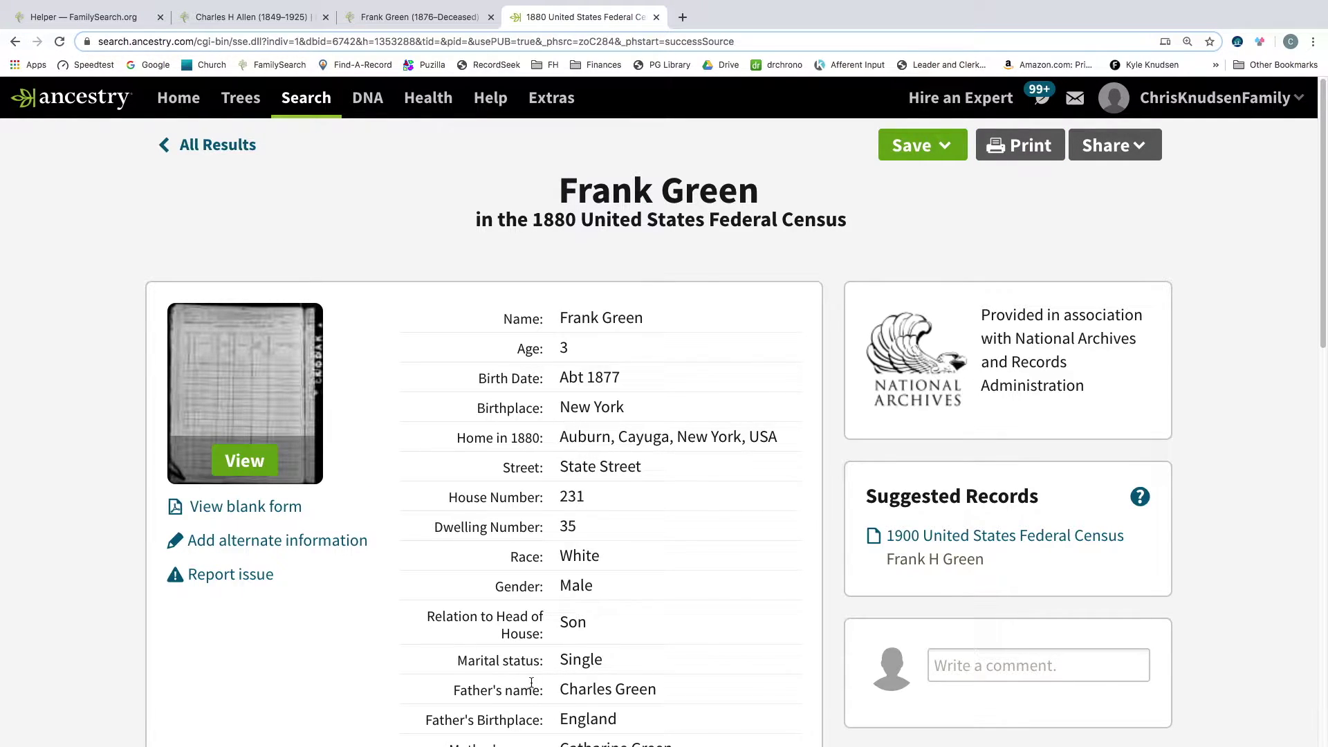
scroll(649, 600, down, 3)
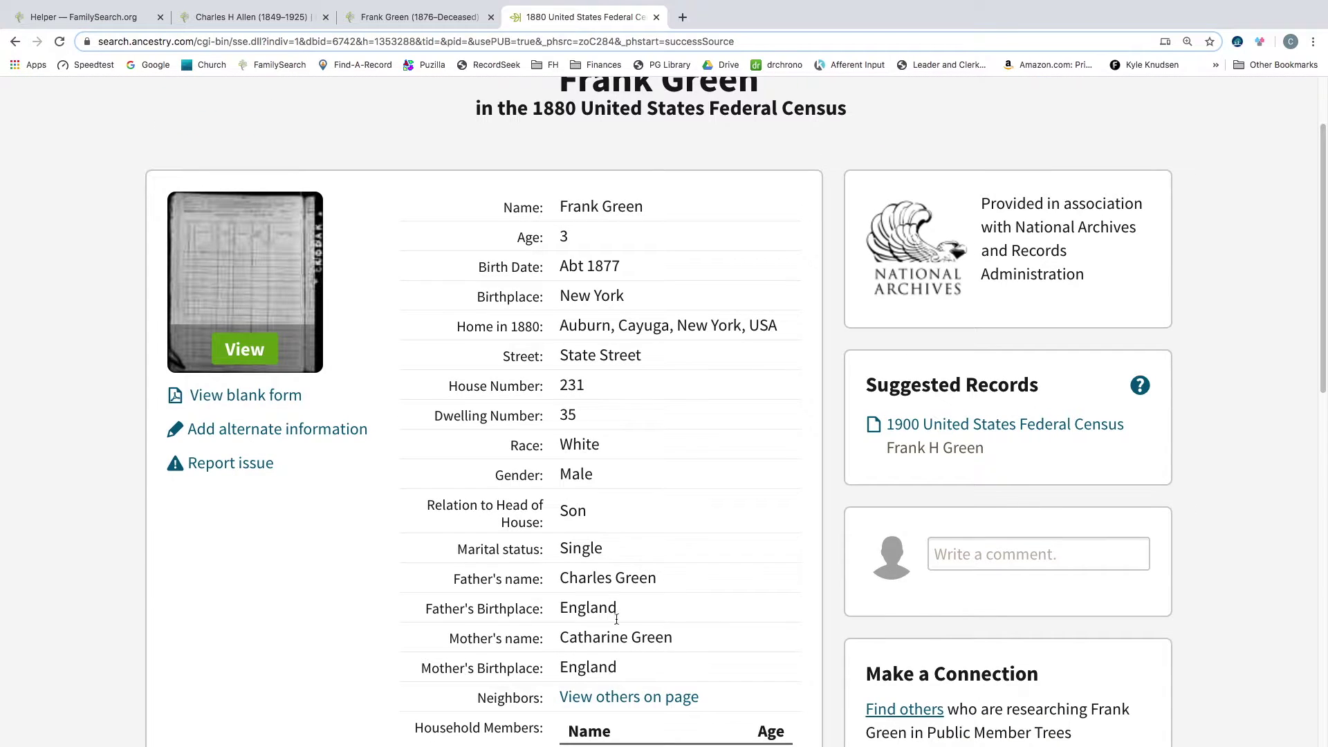
Switch to the husband's FamilySearch sources and check the parents' birthplaces in his United States Census, 1900 record
click(419, 16)
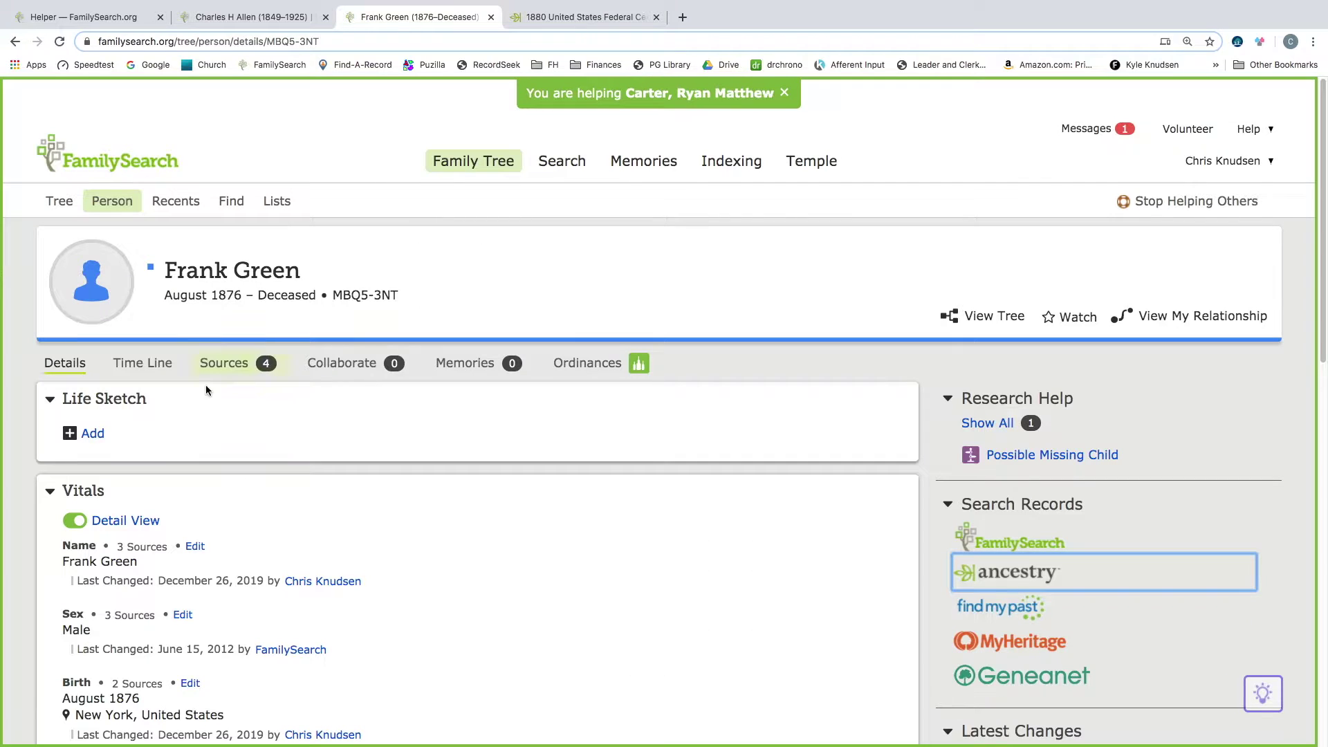
click(210, 362)
scroll(262, 525, down, 1)
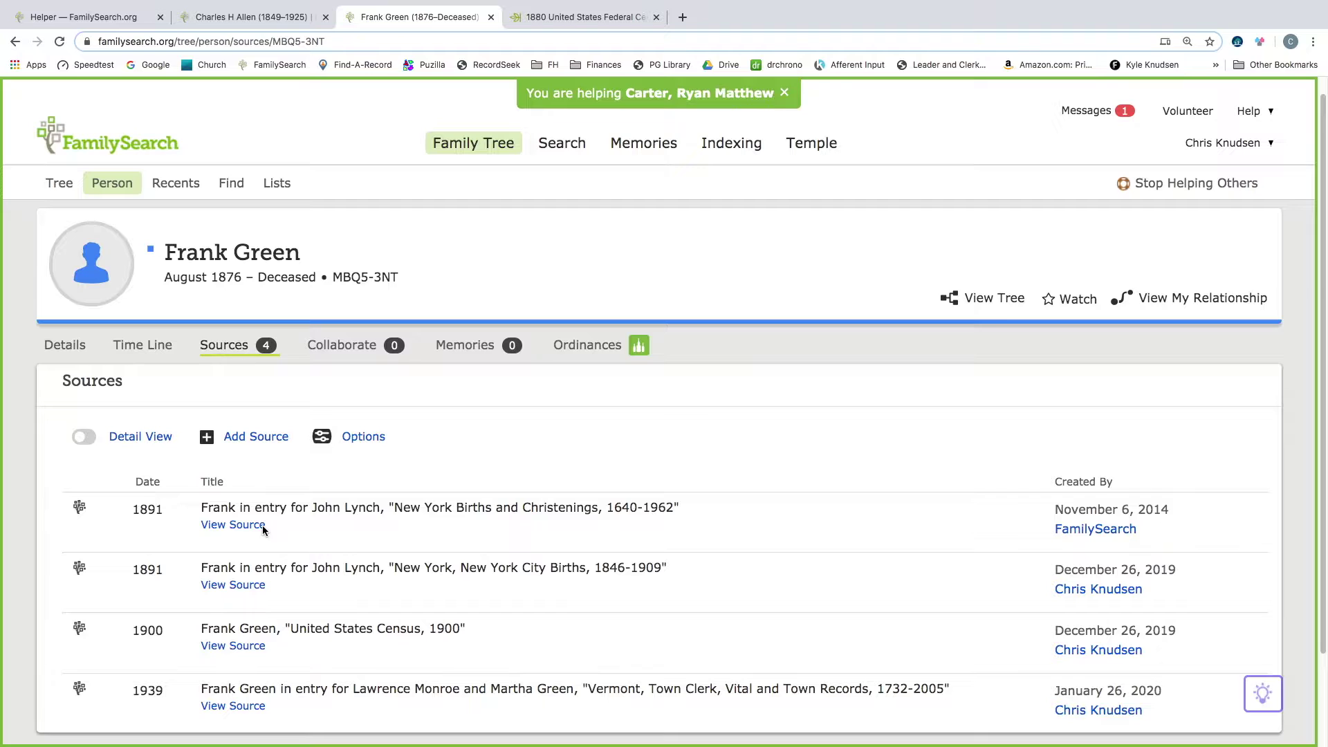
click(307, 625)
scroll(489, 592, down, 7)
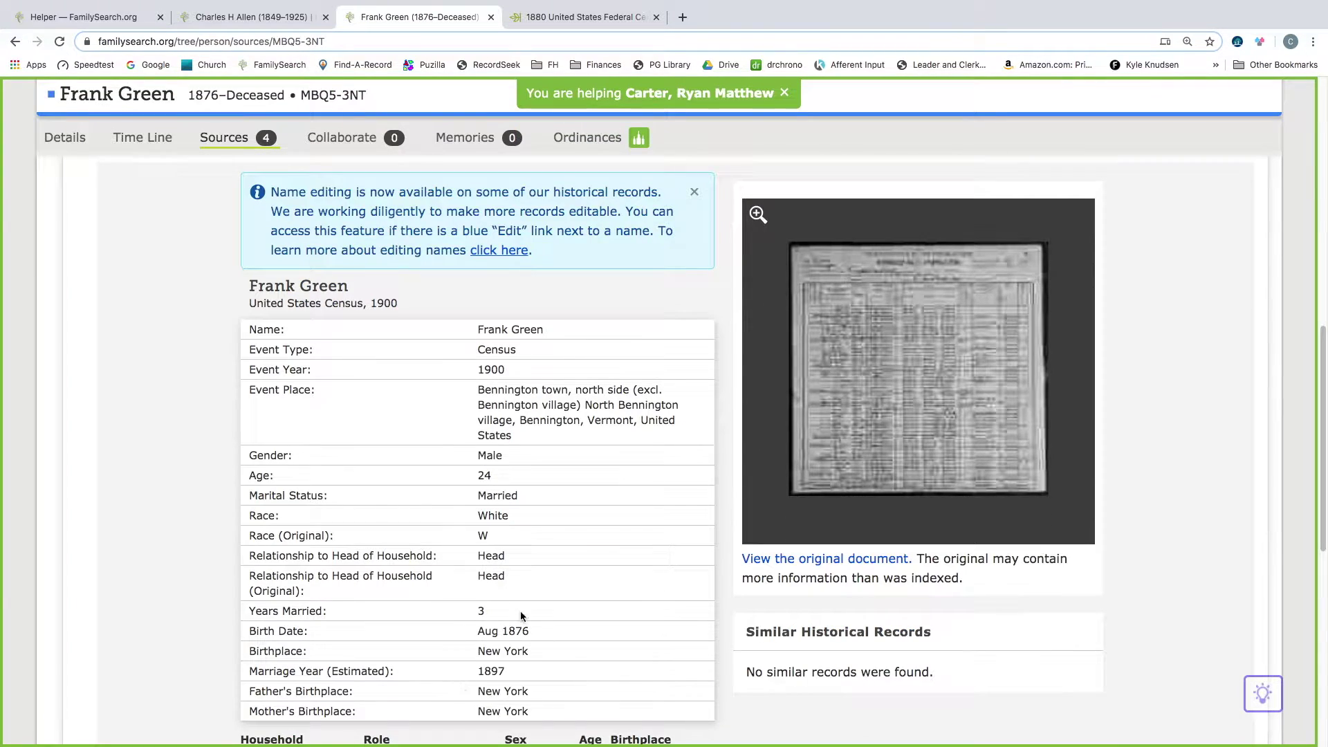
Return to the Ancestry 1880s results, open the Pavilion, Genesee 1880 census record and check its parents and household members
click(554, 16)
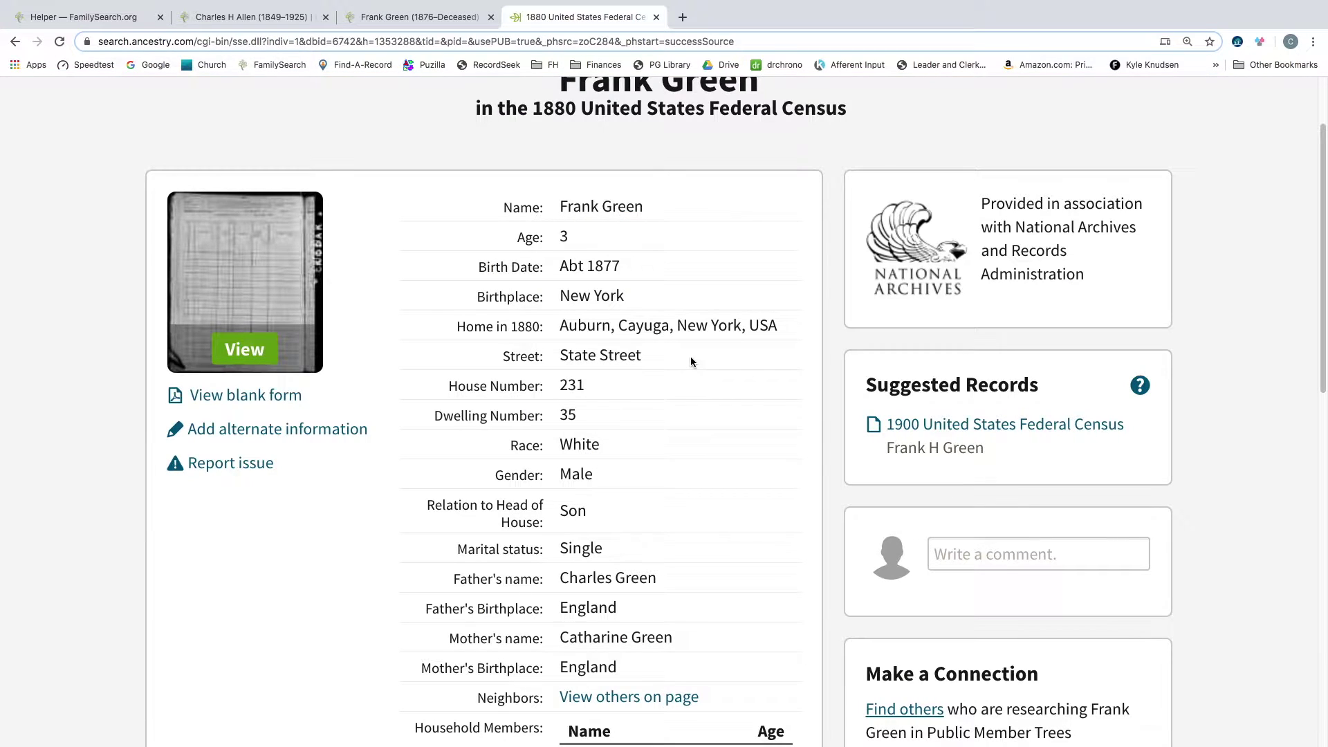
click(14, 41)
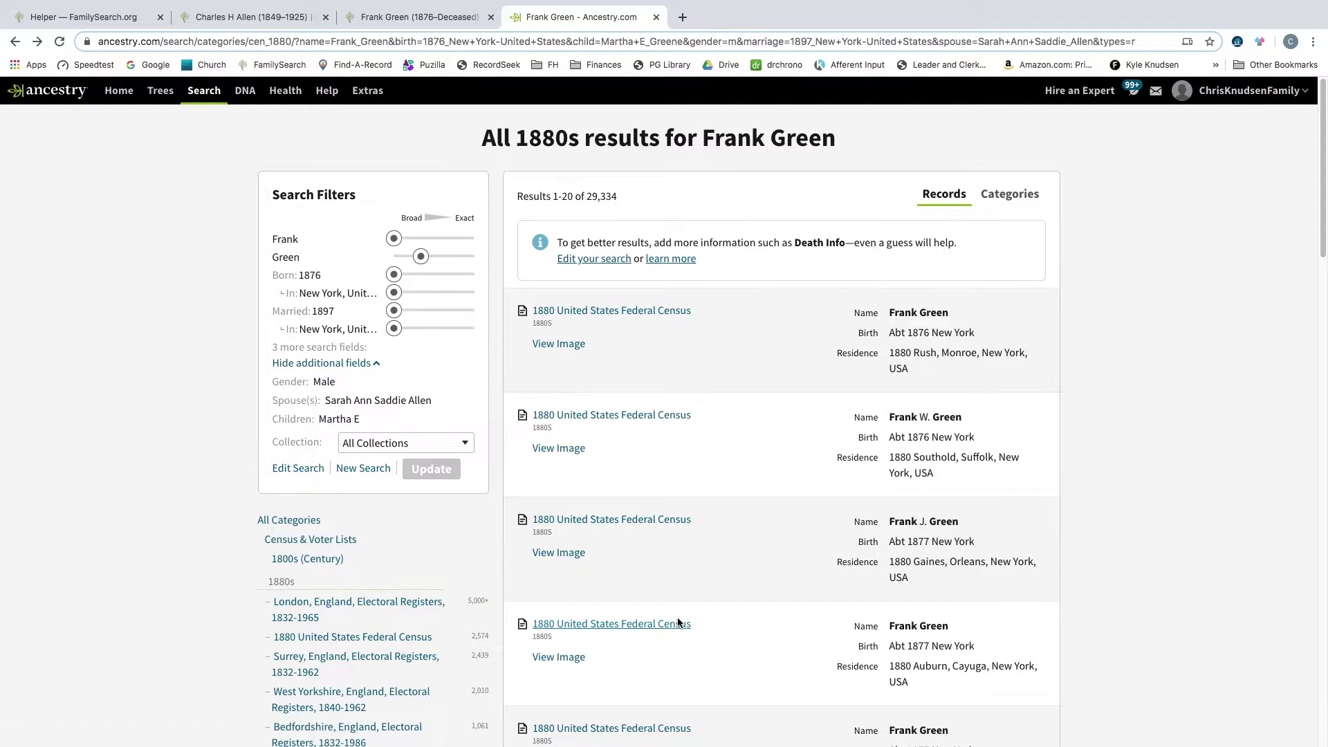
mouse_move(671, 629)
scroll(671, 635, down, 1)
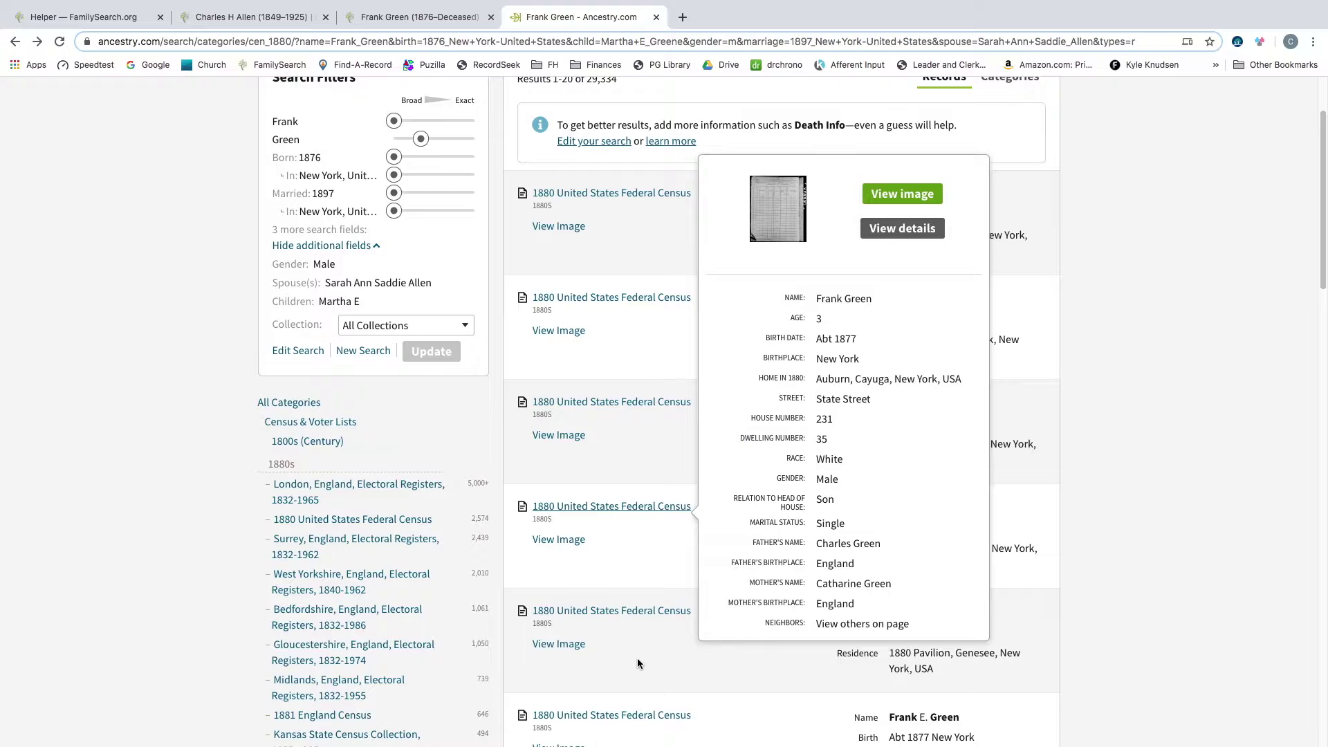
click(637, 611)
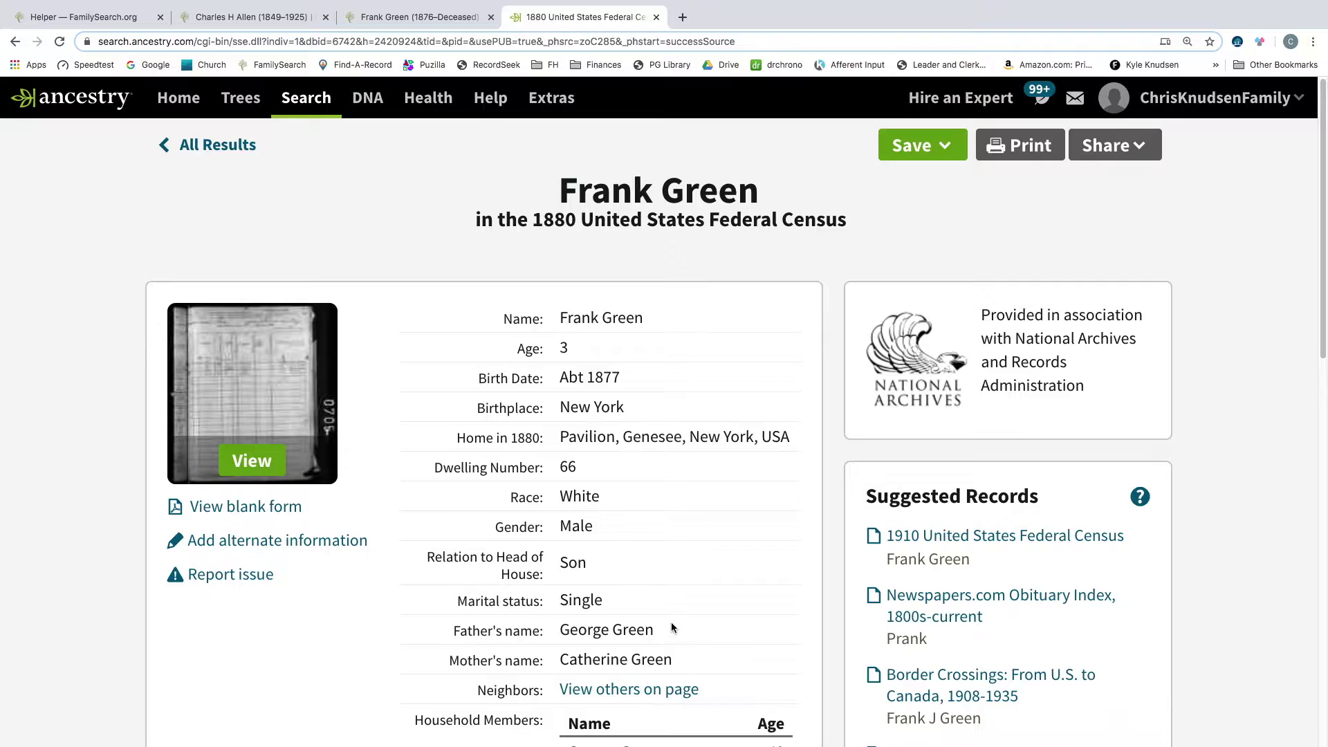
scroll(672, 627, down, 2)
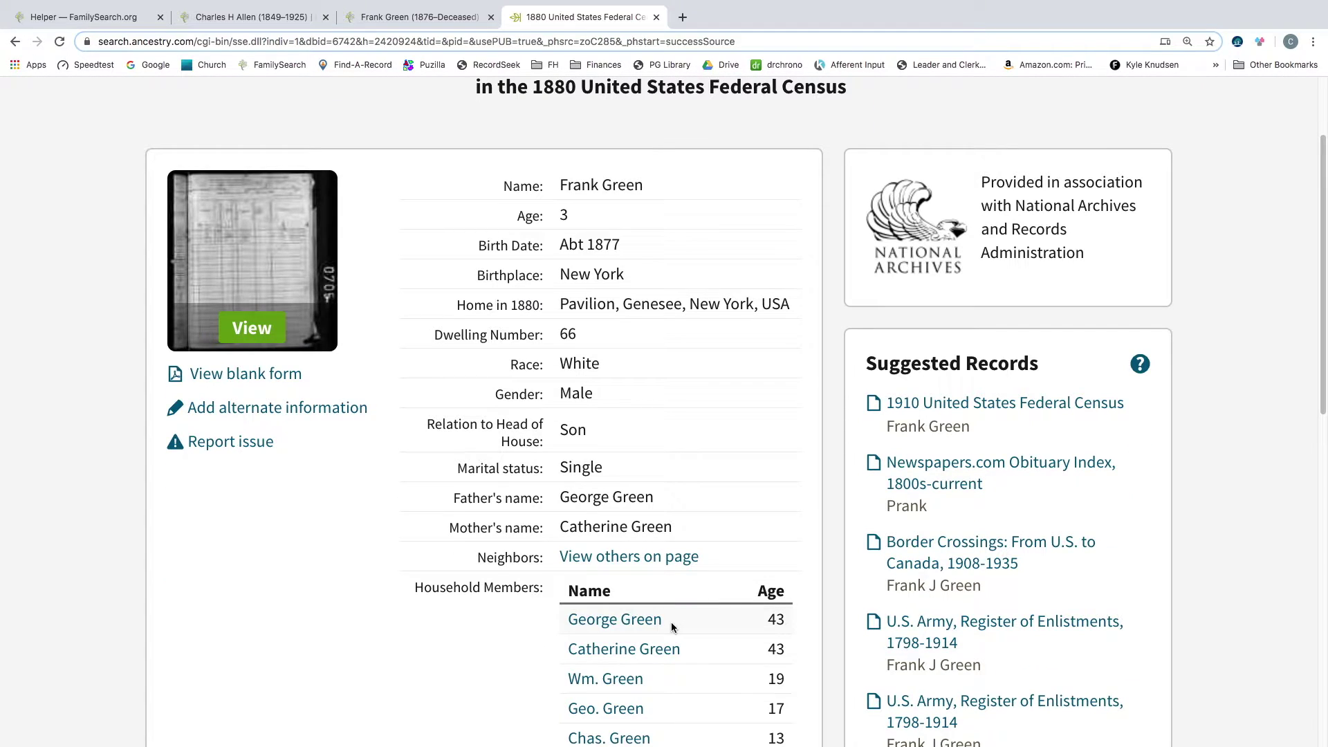
scroll(672, 626, down, 1)
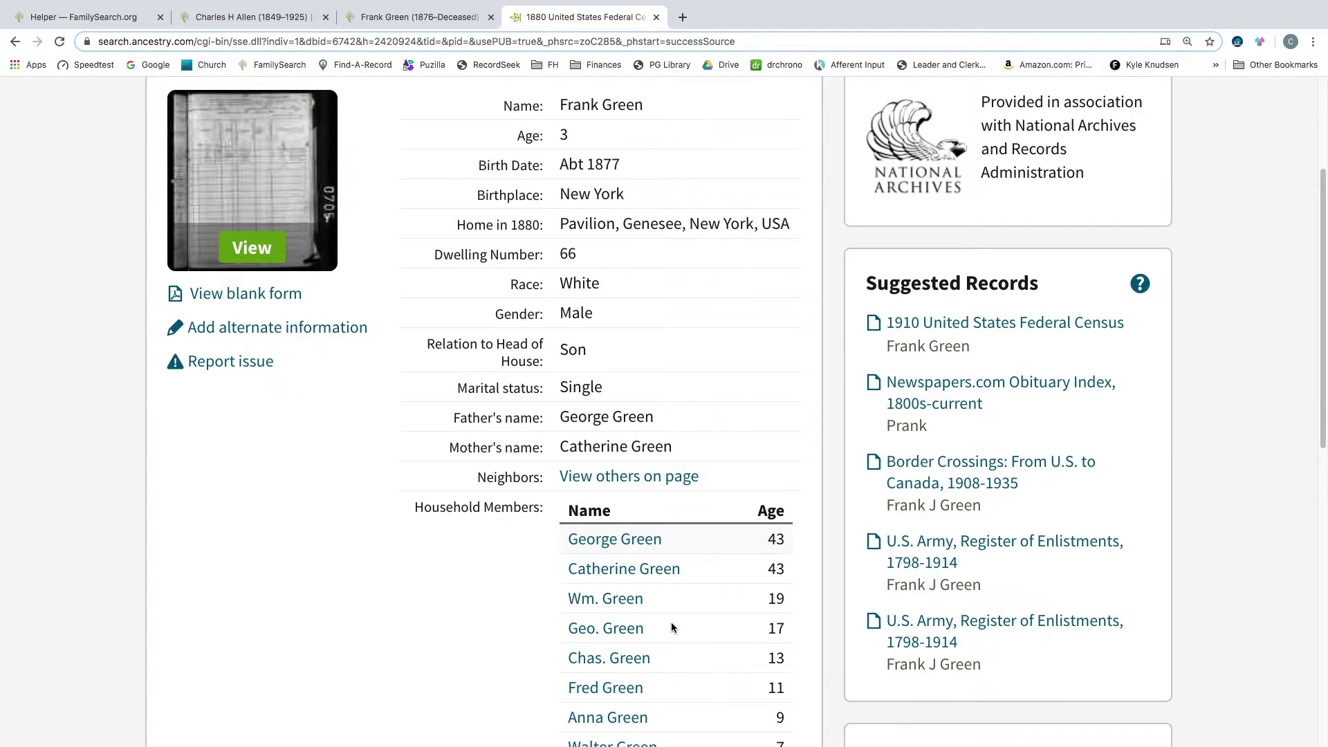
Open the suggested 1910 United States Federal Census record, check its parents' birthplaces and household, and close Ancestry
click(991, 323)
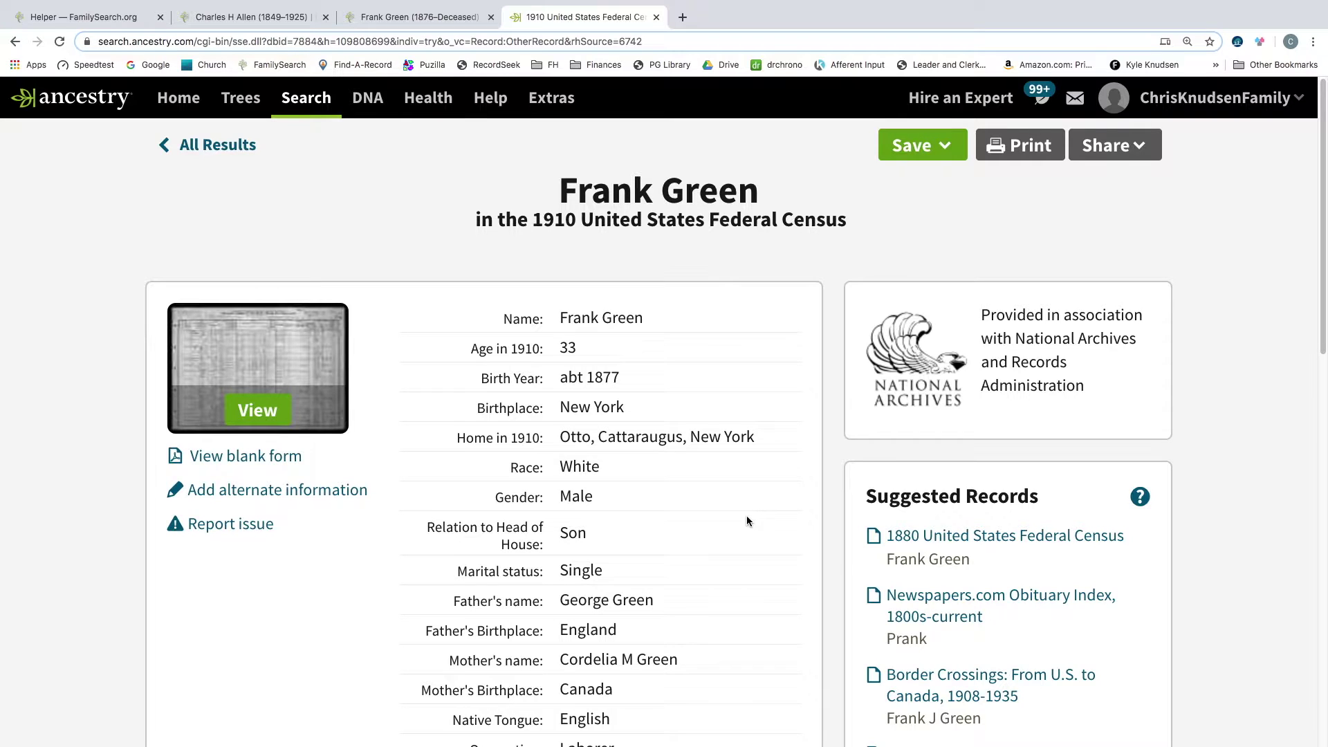
scroll(747, 519, down, 6)
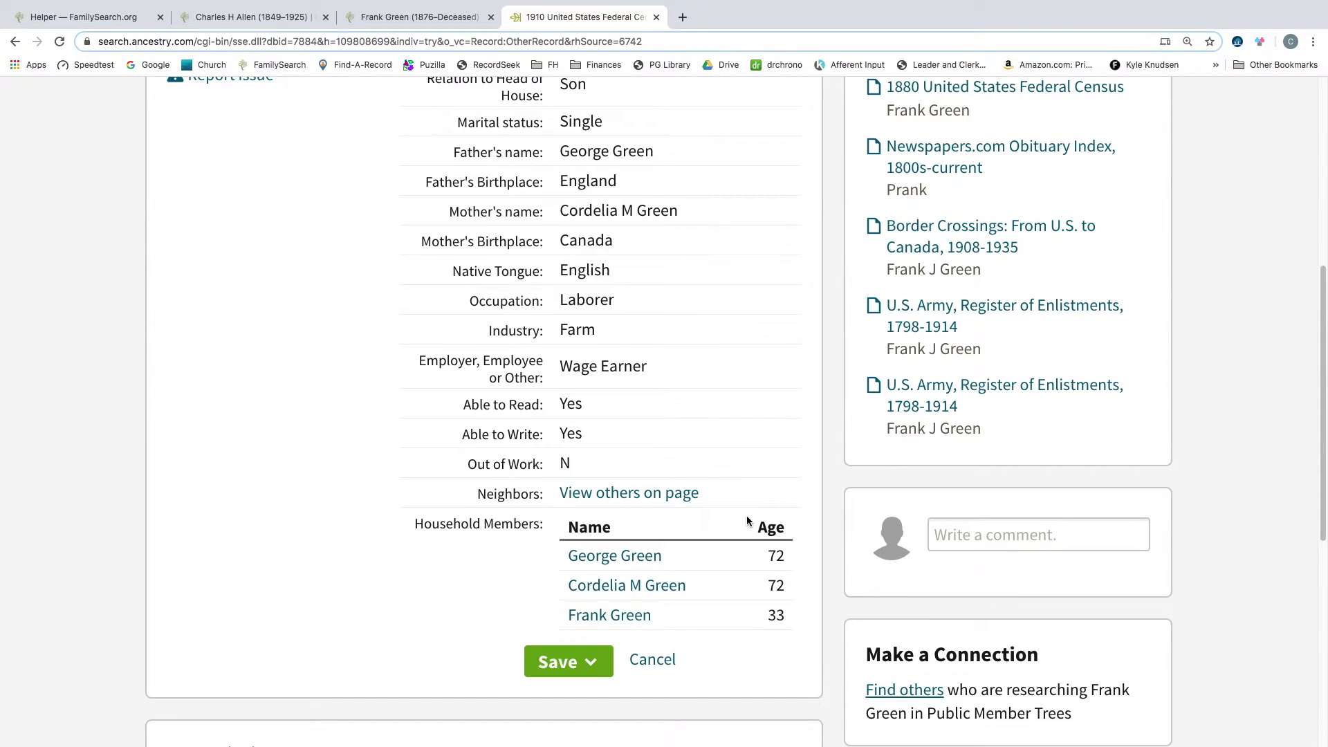
scroll(705, 505, up, 4)
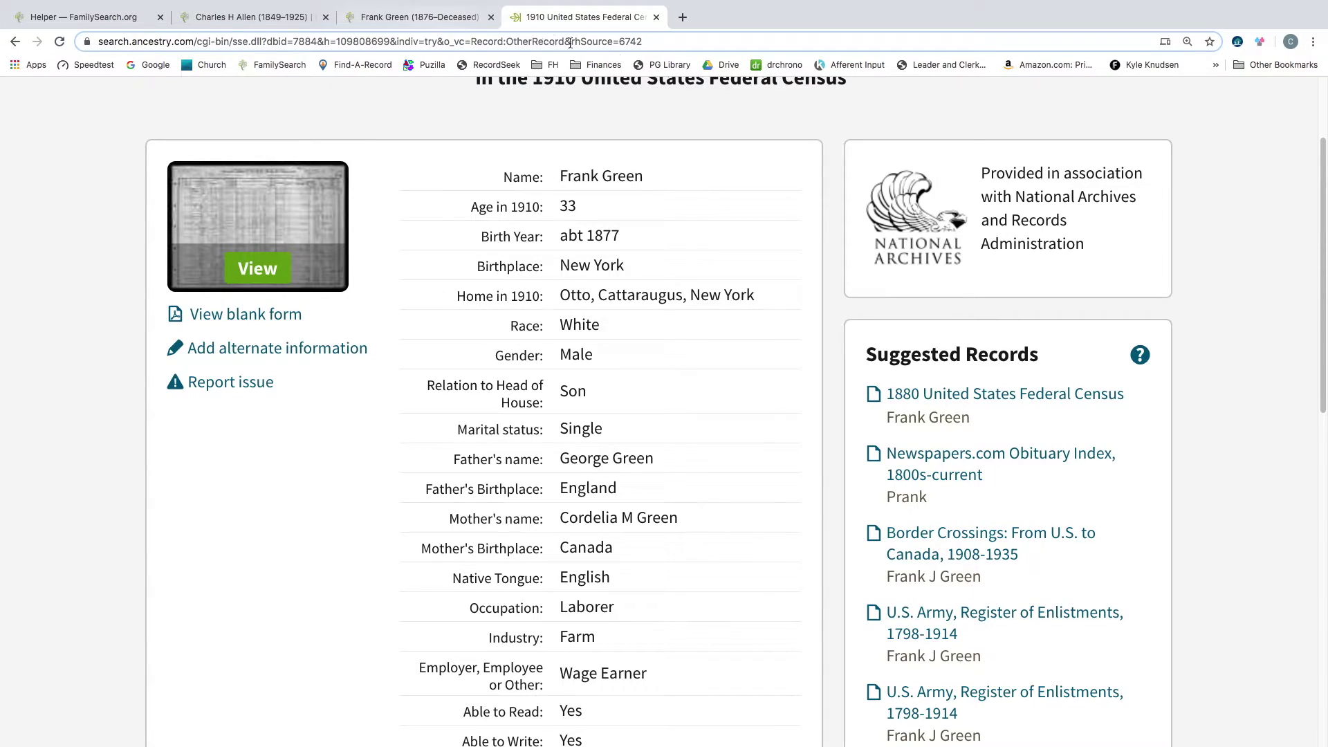
click(655, 17)
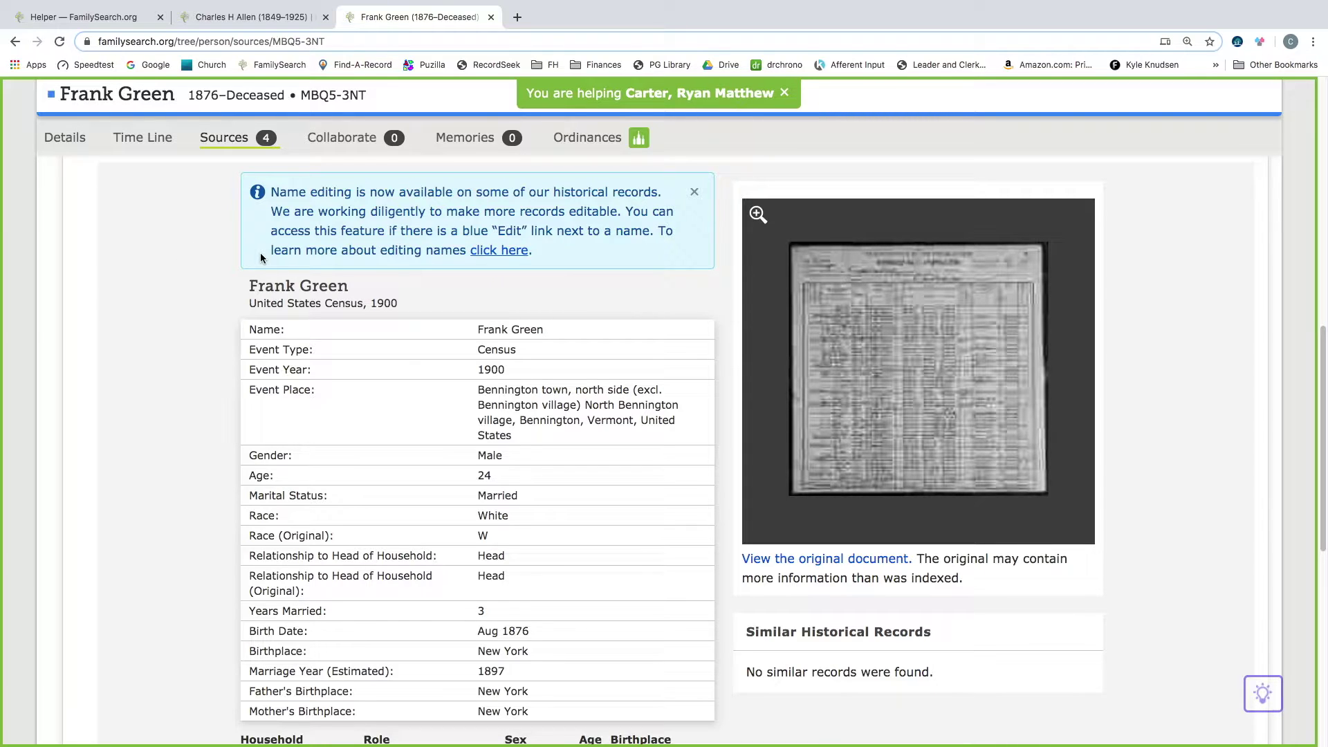
Start an Ancestry record search from the husband's FamilySearch details and narrow the results to 1880s Census & Voter Lists
click(69, 138)
click(1007, 576)
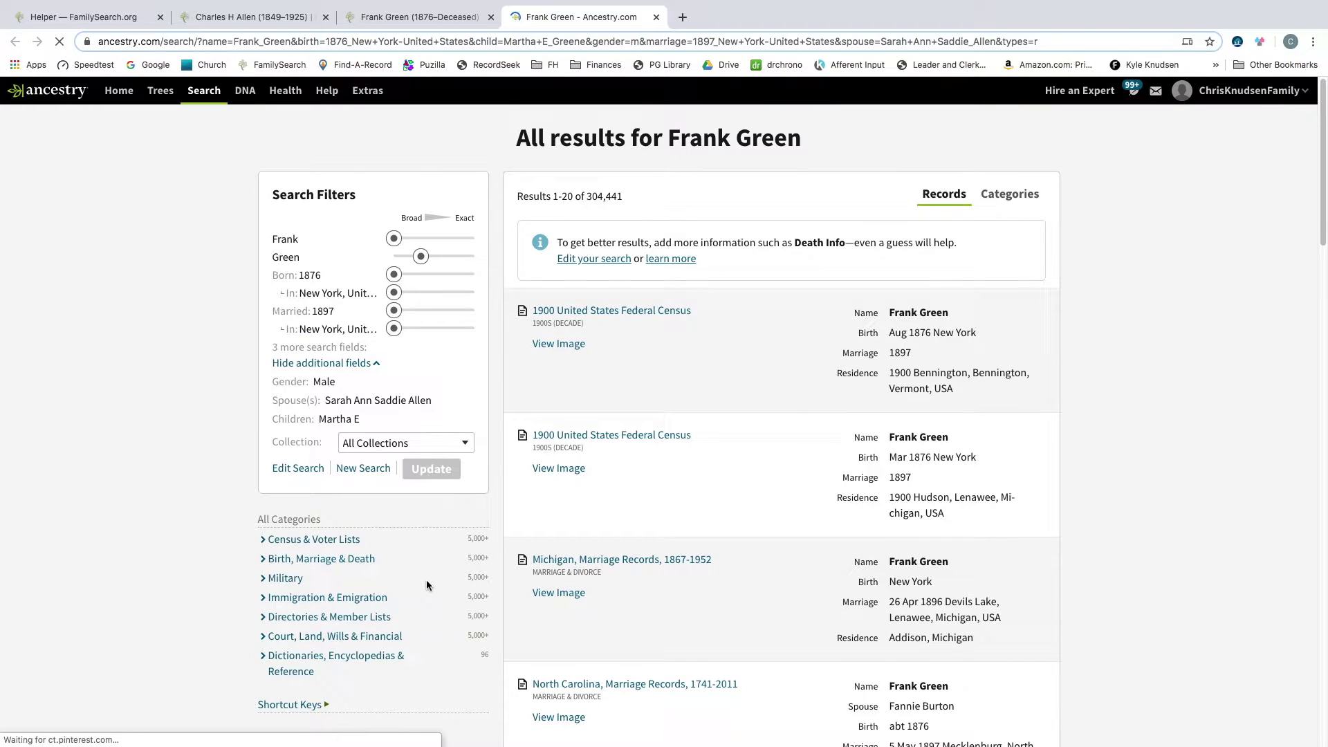
click(291, 540)
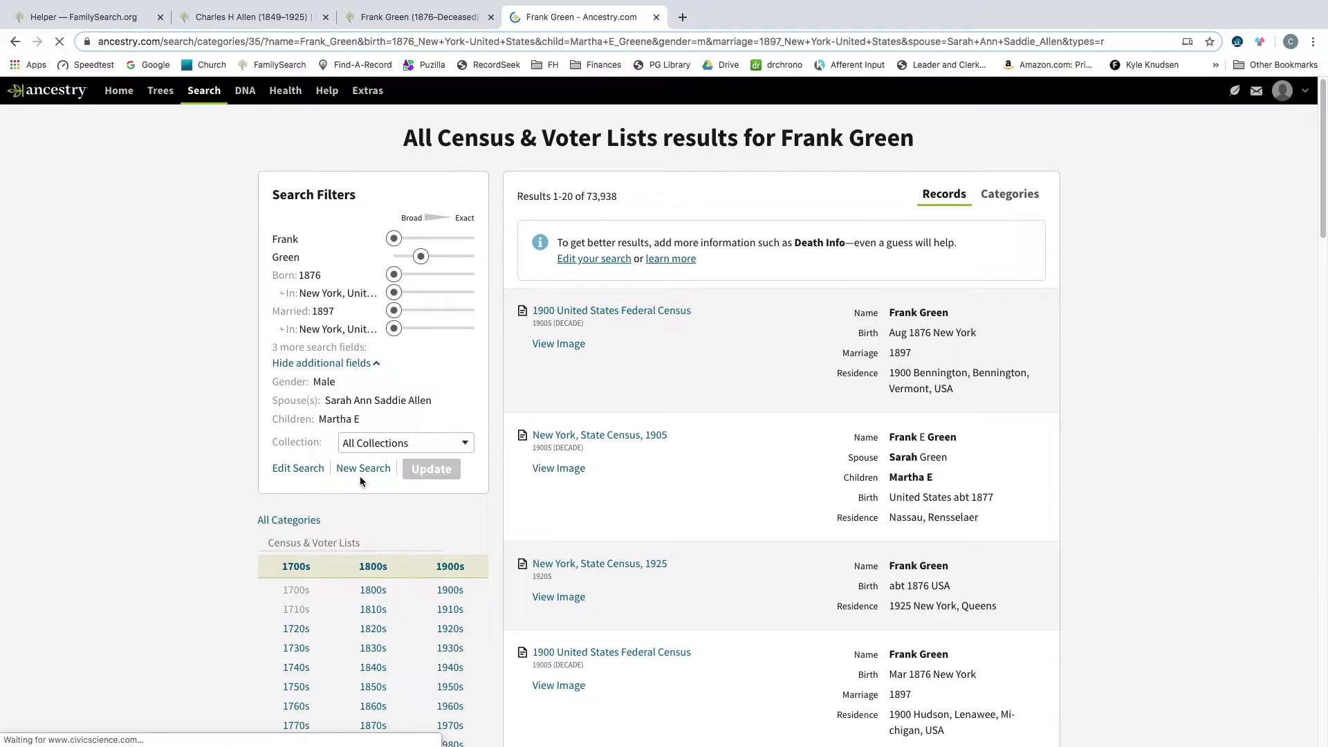
scroll(374, 701, down, 2)
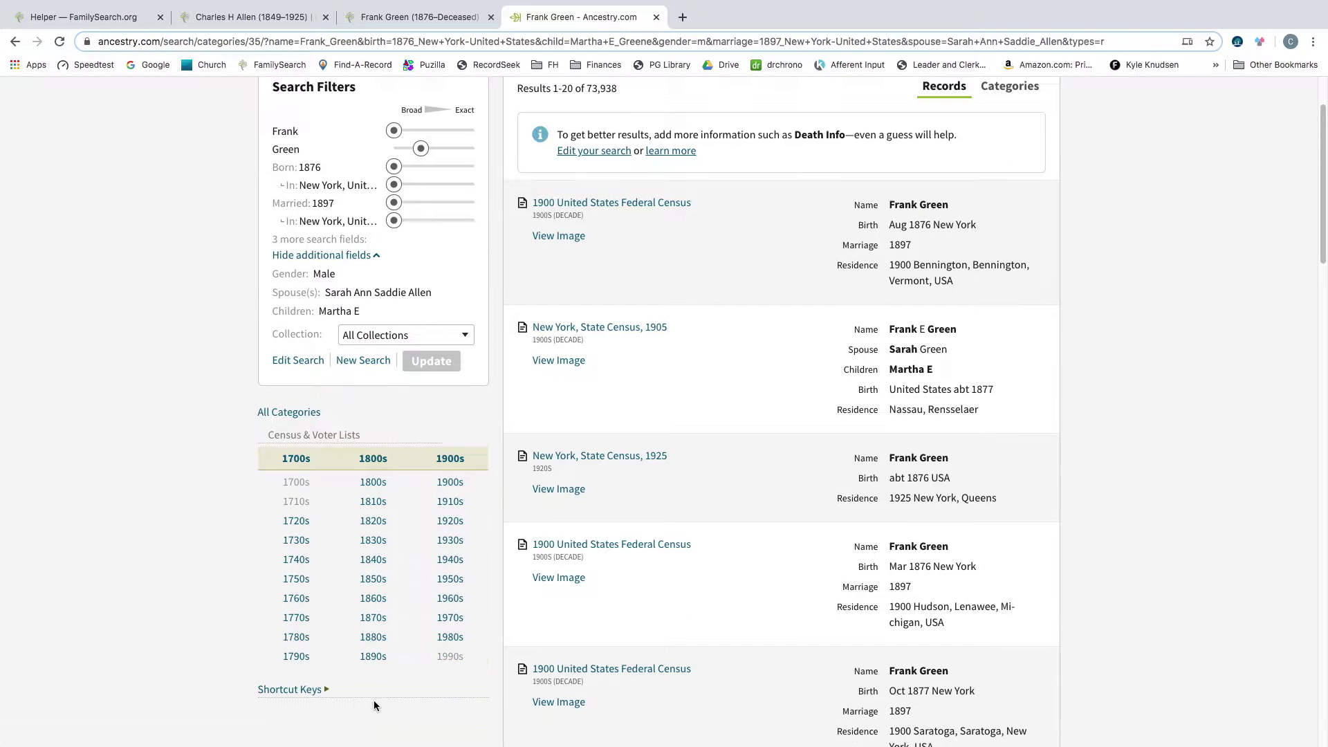
click(371, 634)
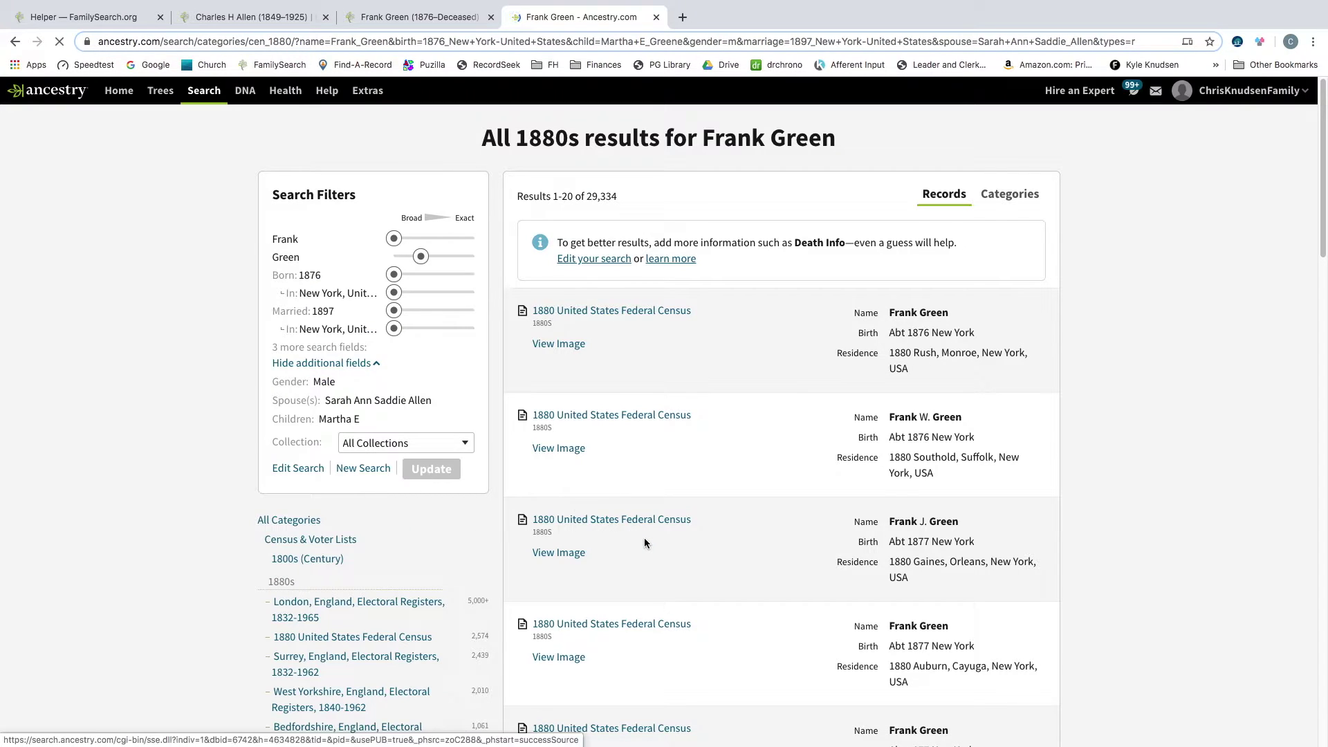
Open the Berlin, Rensselaer 1880 census record and check the parents' names, their birthplaces and the suggested records
scroll(681, 592, down, 2)
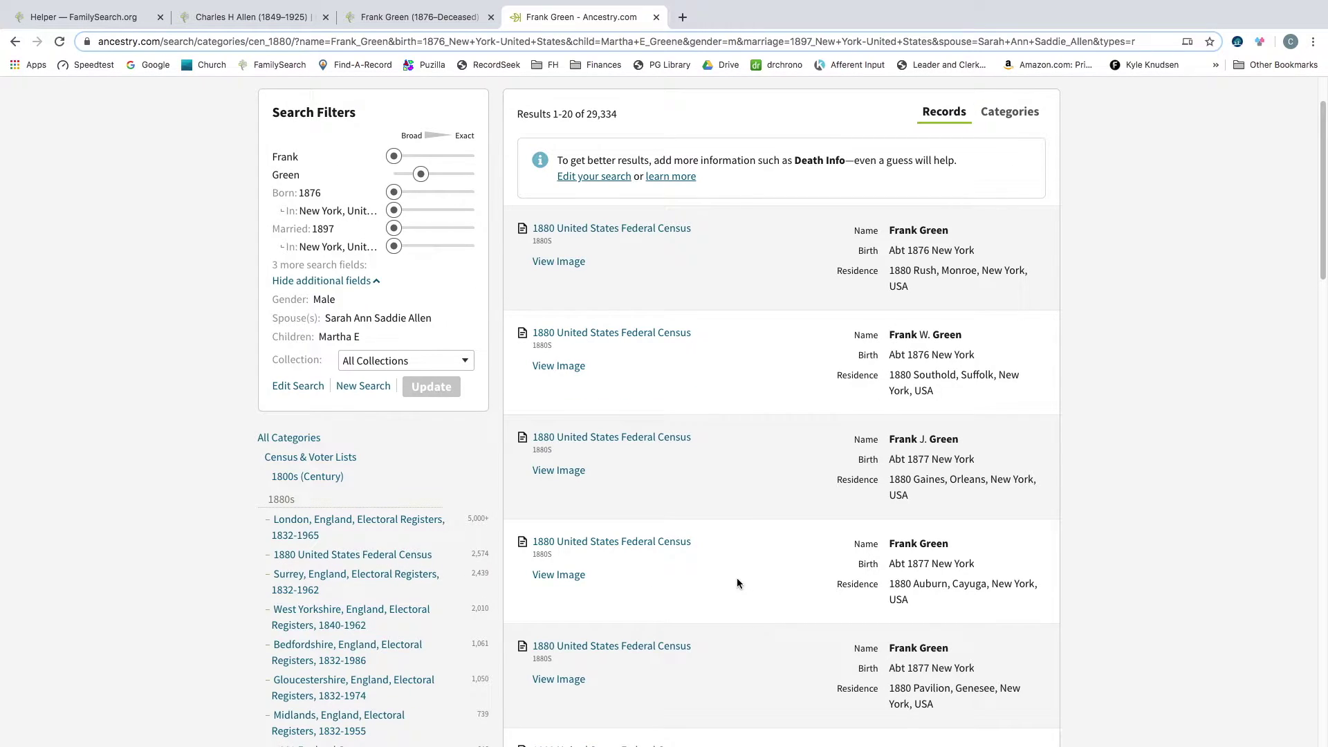
scroll(736, 580, down, 3)
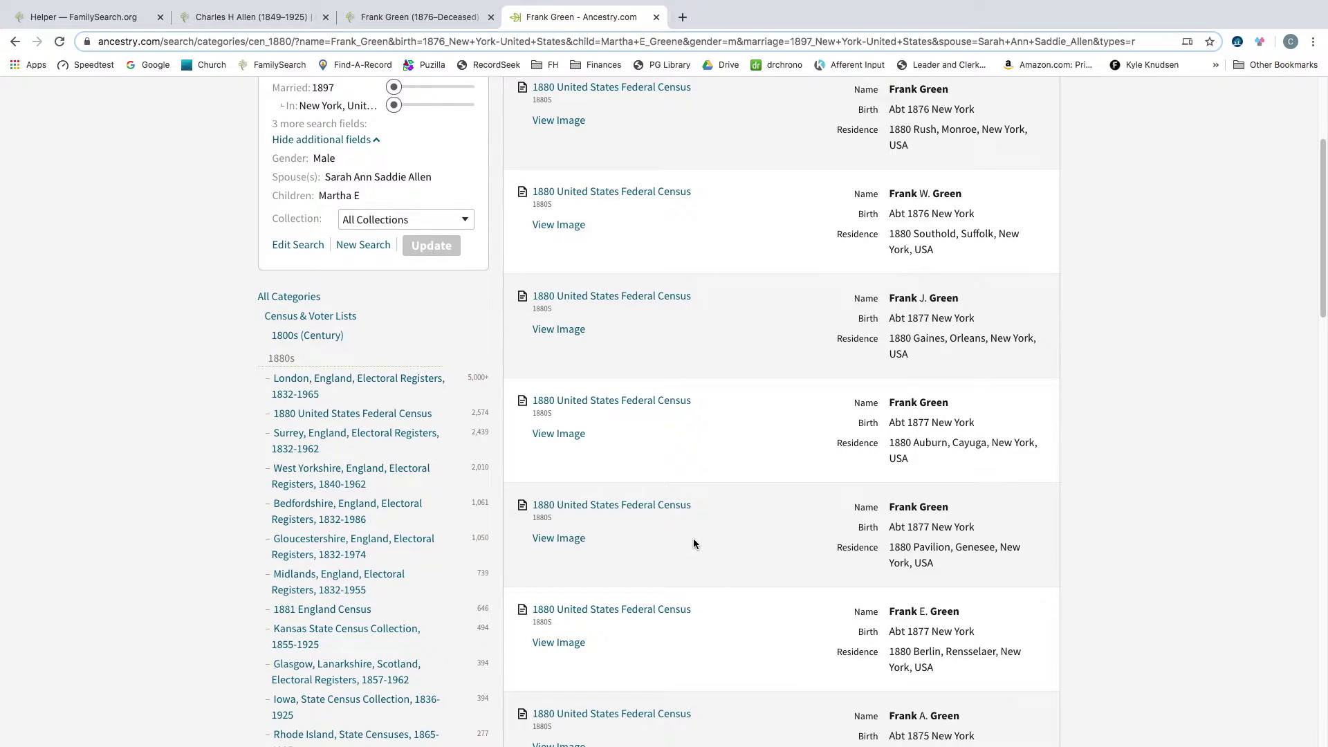
scroll(688, 544, down, 1)
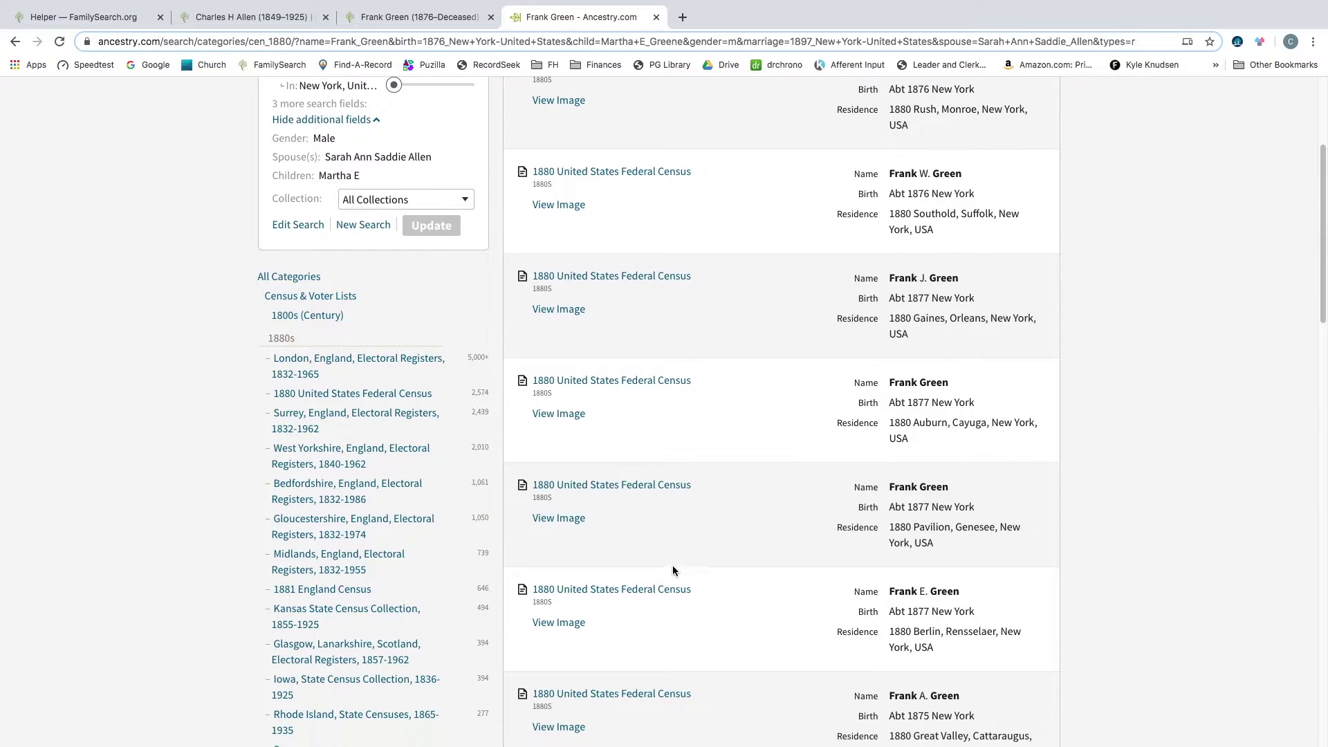
click(660, 588)
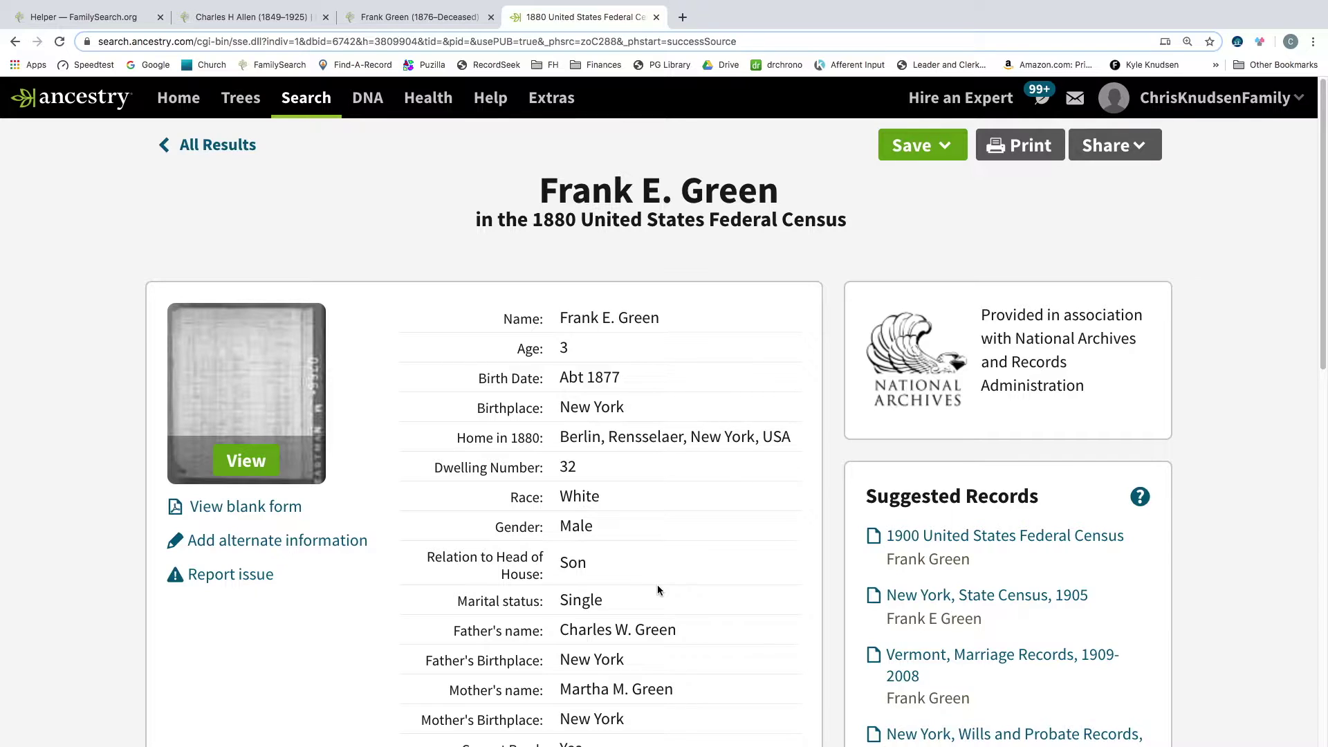
scroll(657, 589, down, 2)
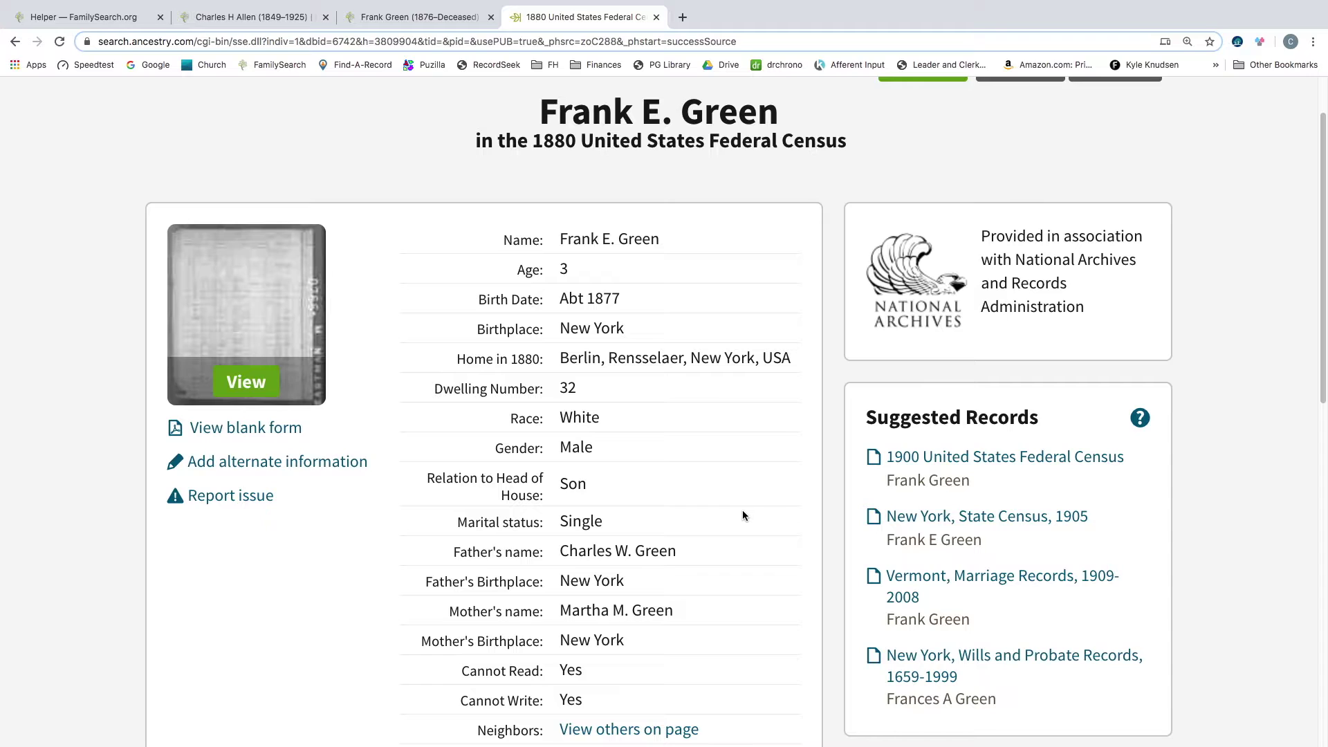
Open the suggested 1900 United States Federal Census record and check its birth date, spouse, parents' birthplaces and household members
click(957, 457)
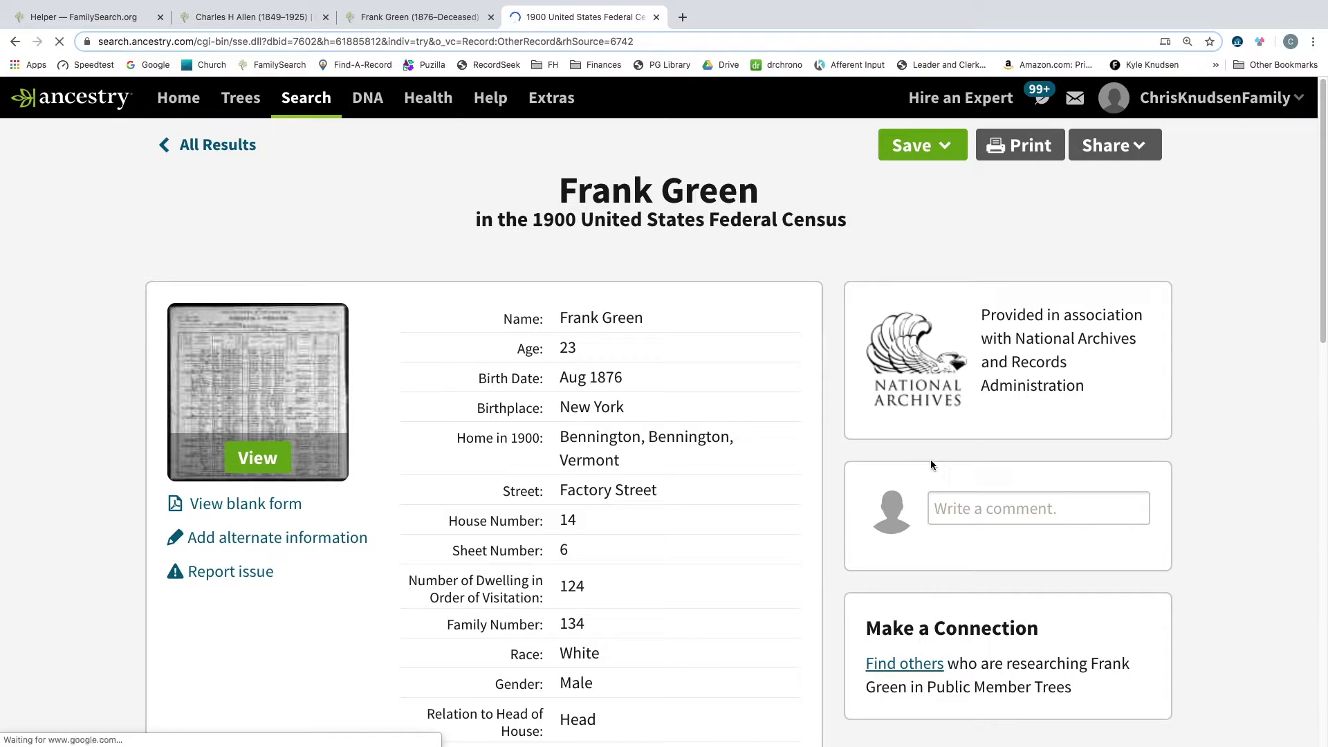
scroll(699, 567, down, 2)
scroll(699, 571, down, 5)
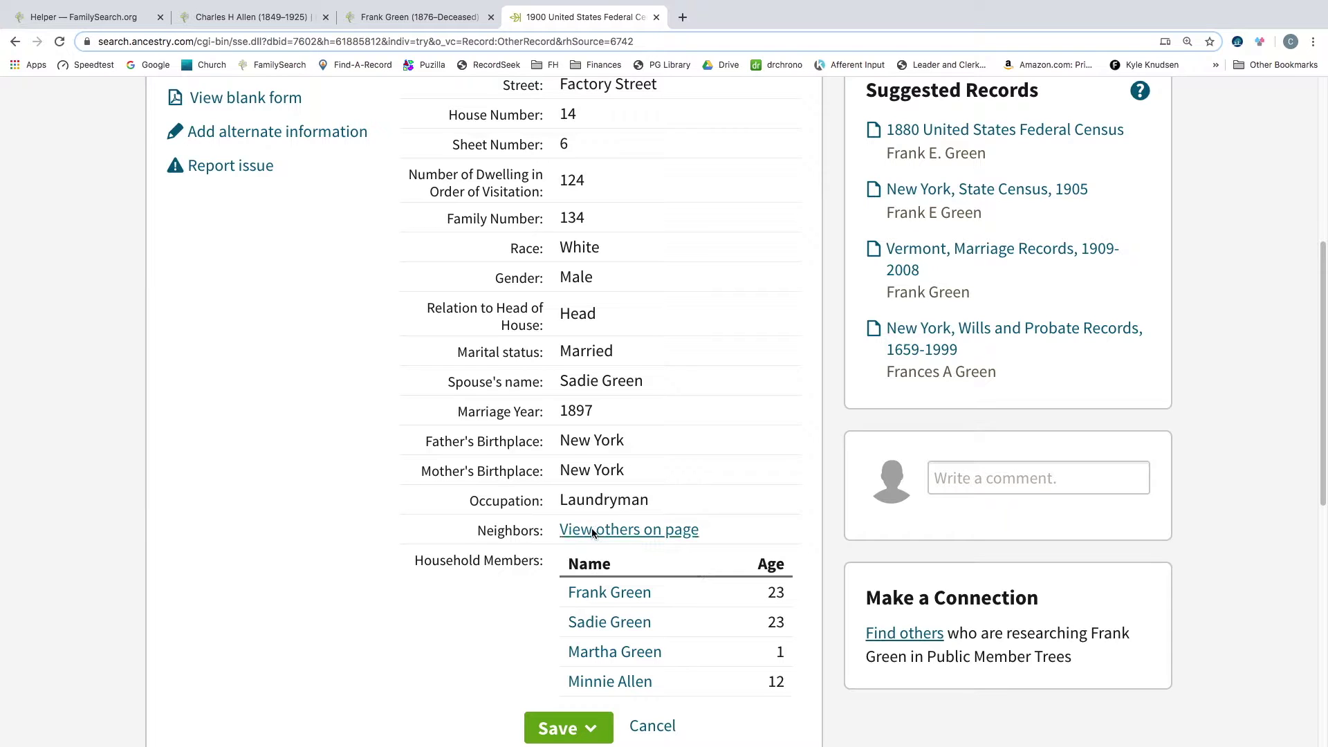
scroll(663, 509, up, 4)
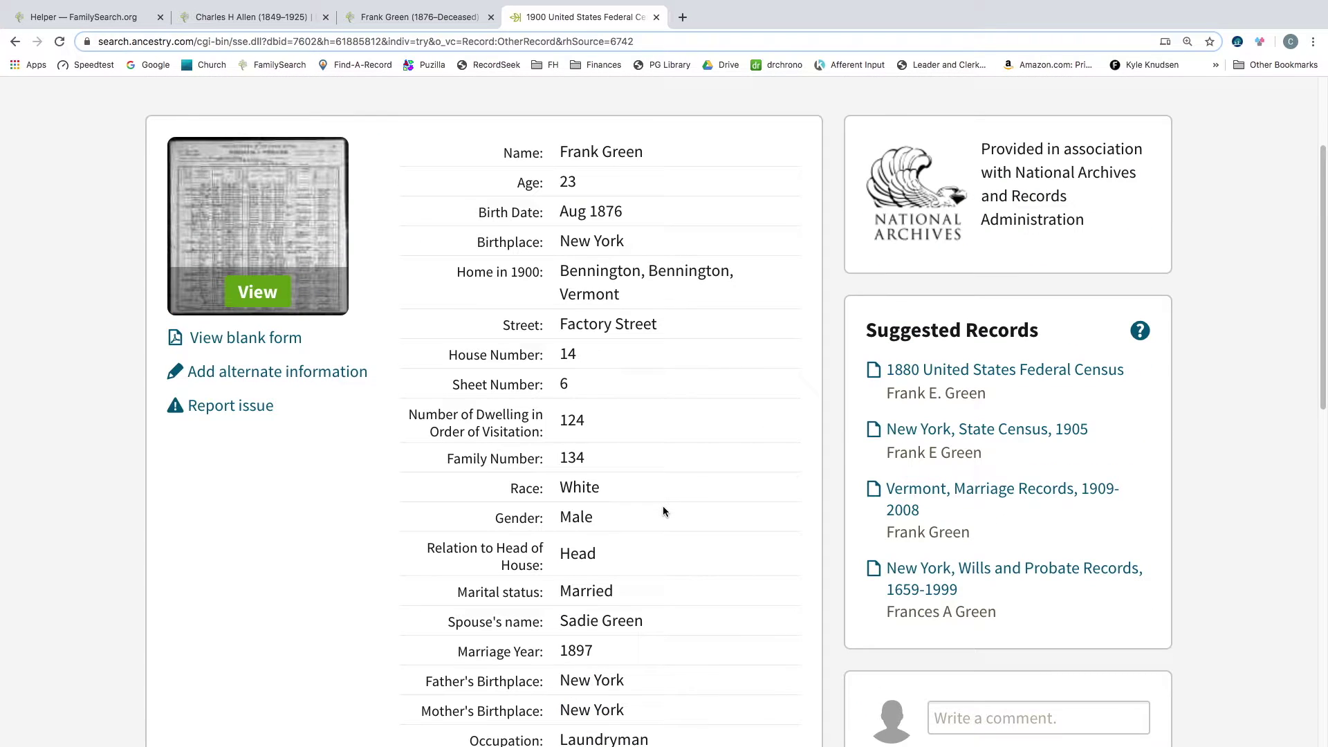
scroll(663, 511, up, 1)
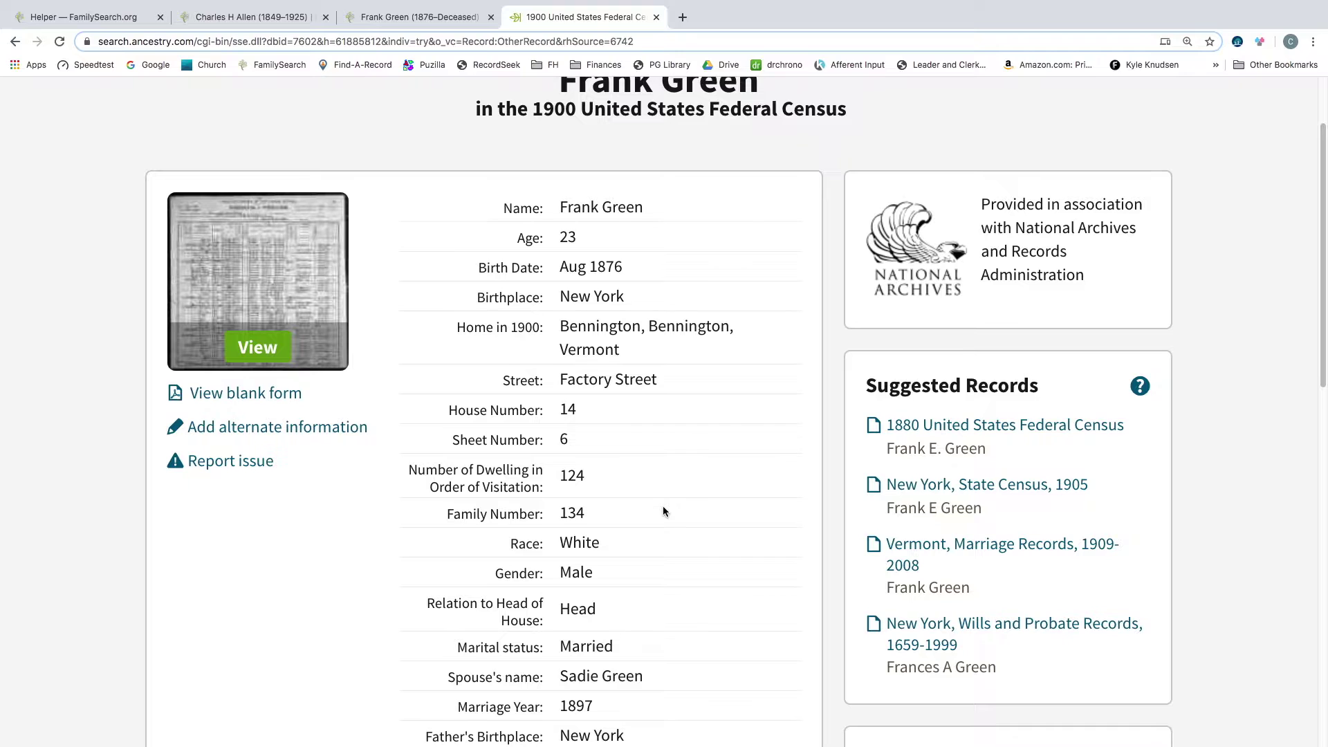
Open the suggested New York, State Census, 1905 record and compare its household with the husband's spouse and child on FamilySearch
click(968, 484)
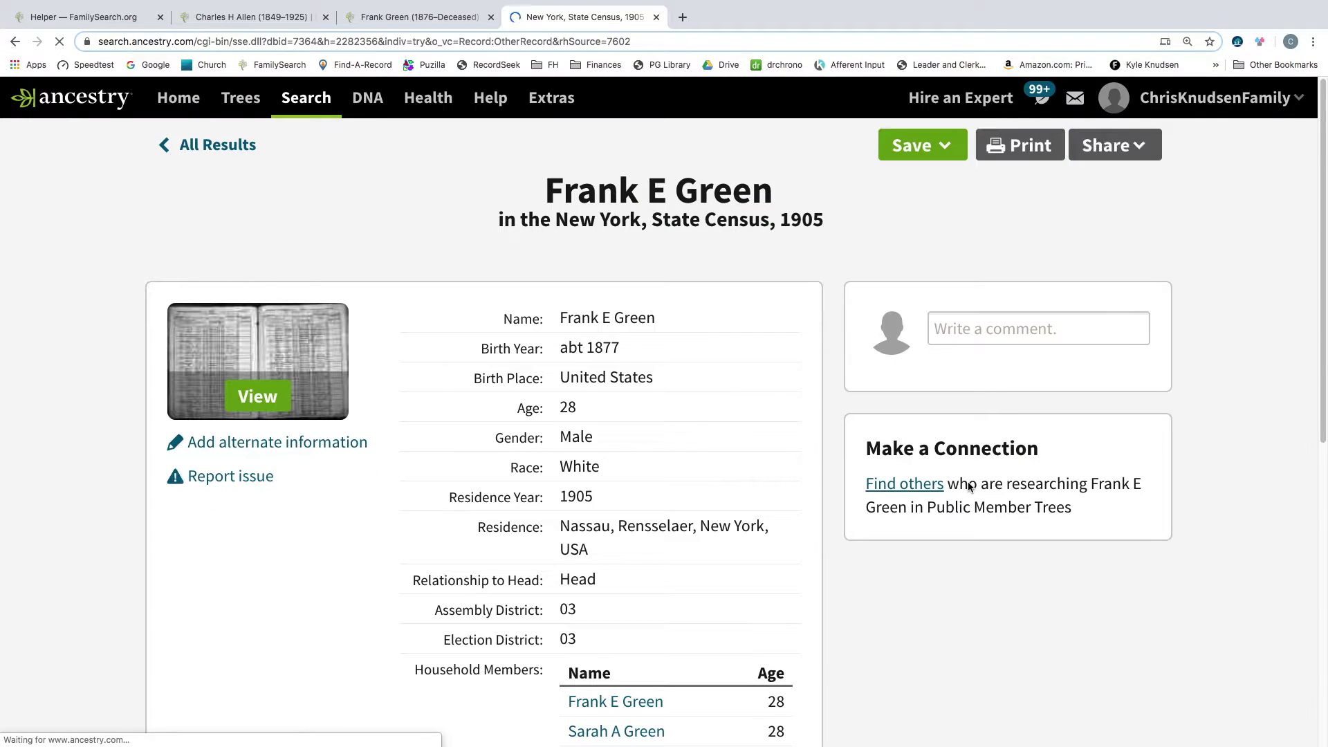
scroll(701, 521, down, 2)
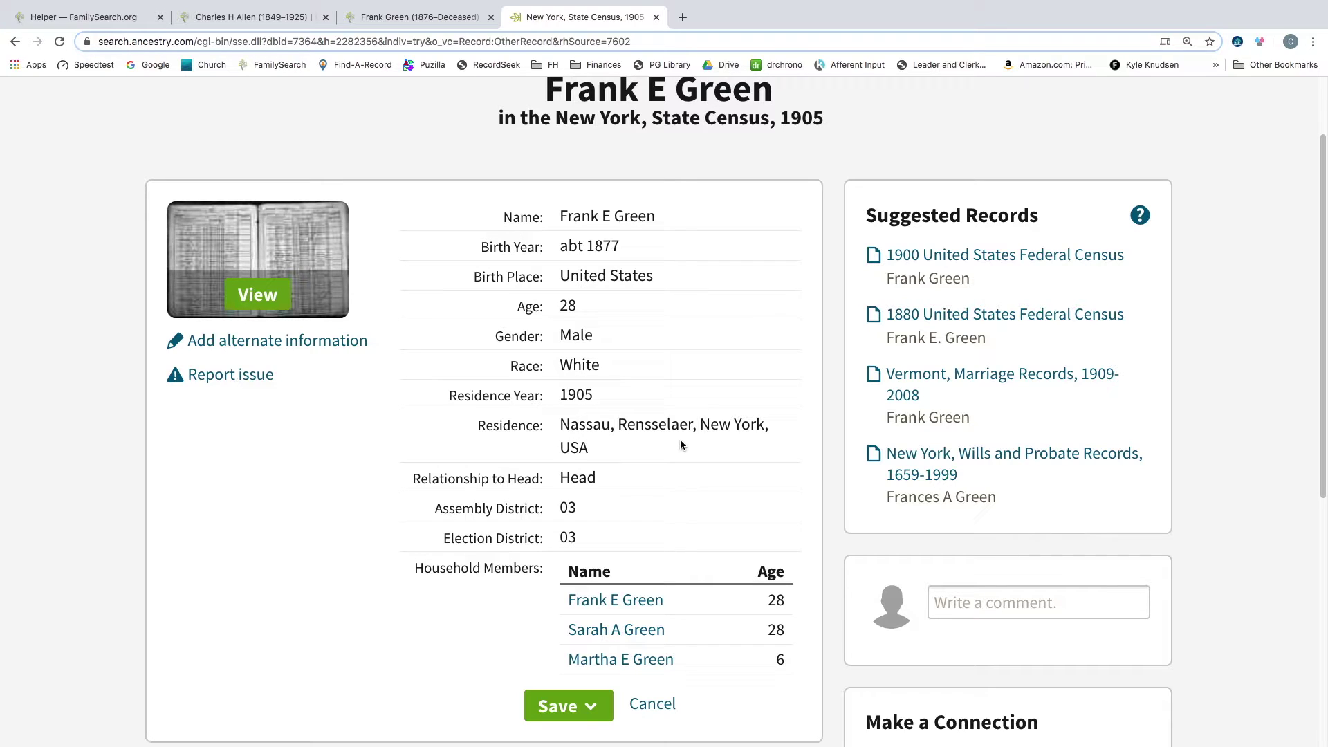
click(432, 21)
scroll(432, 388, down, 10)
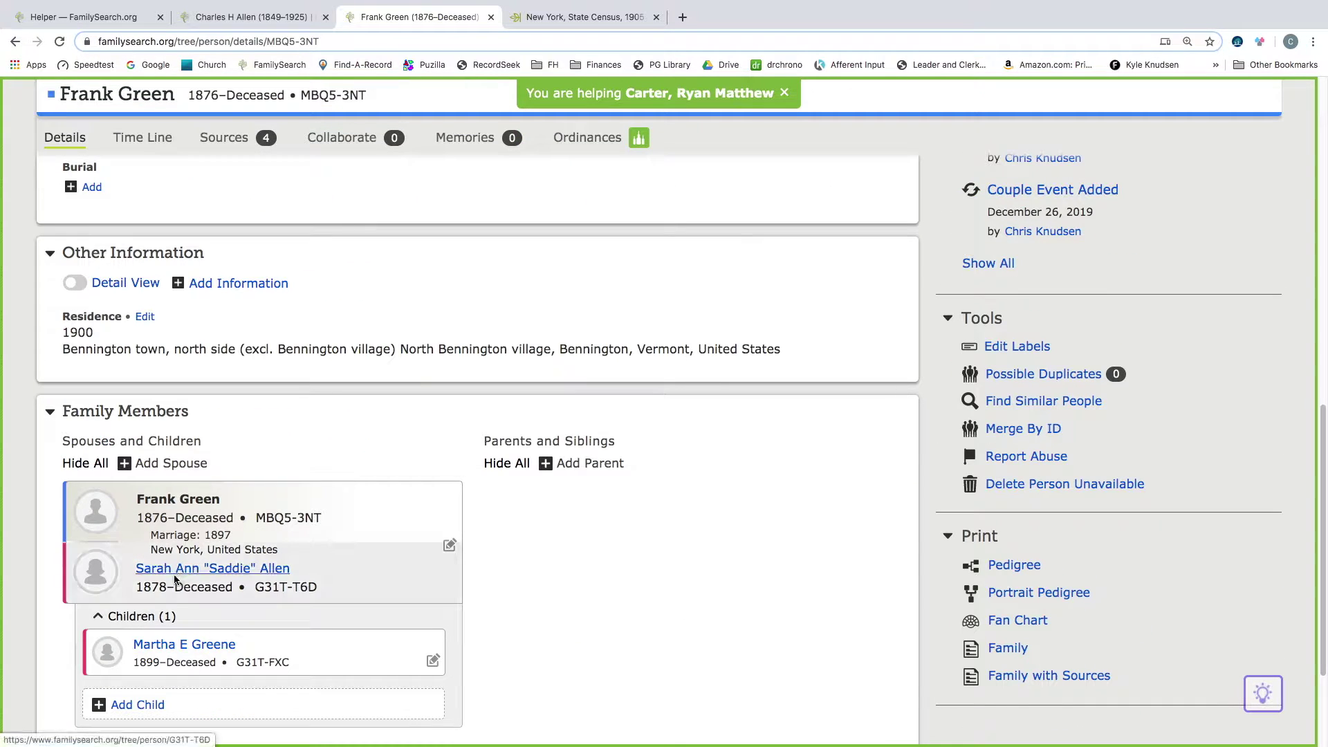
click(545, 16)
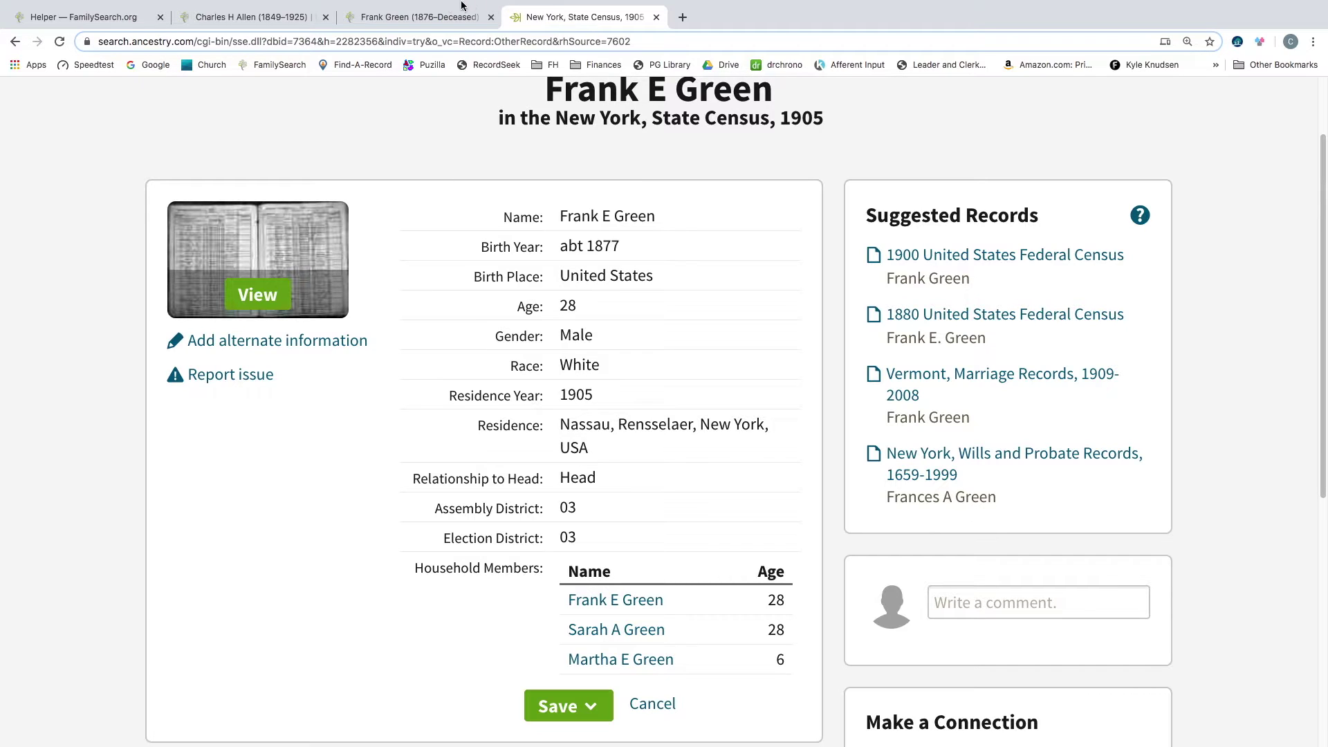
click(408, 16)
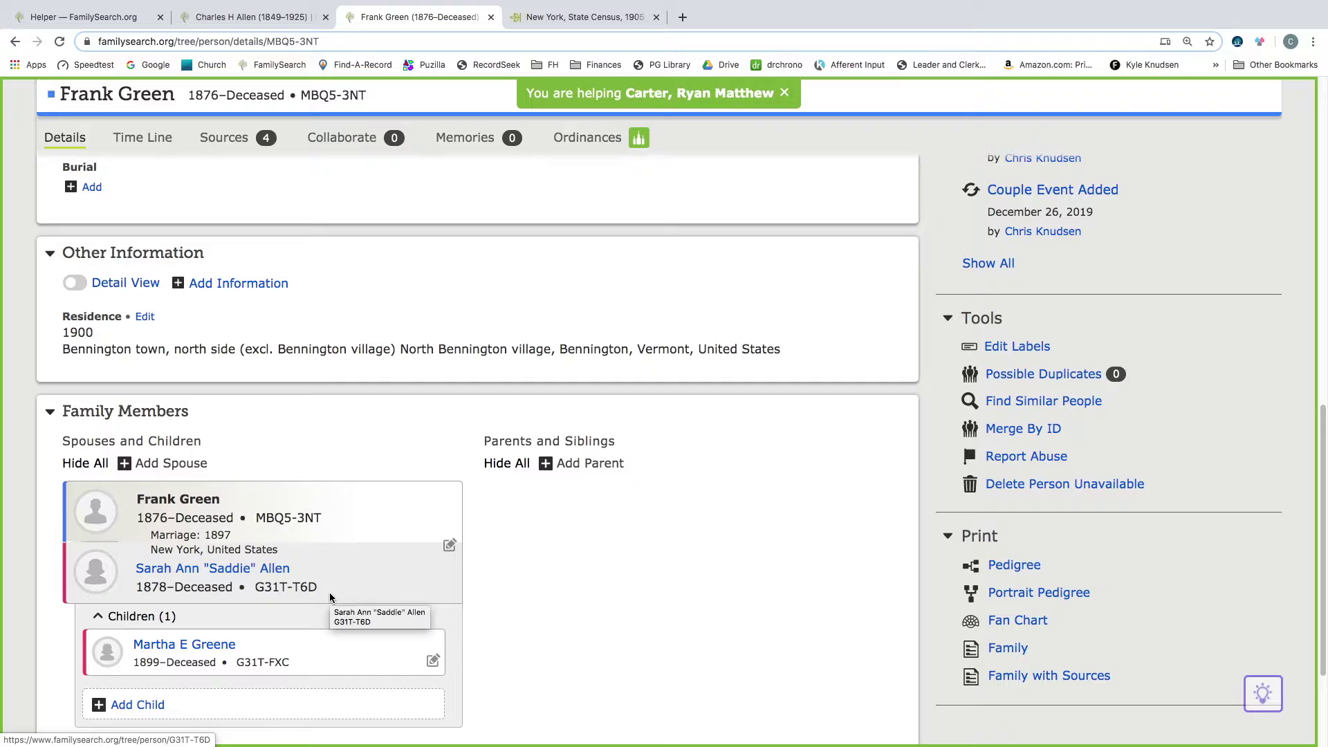
click(598, 17)
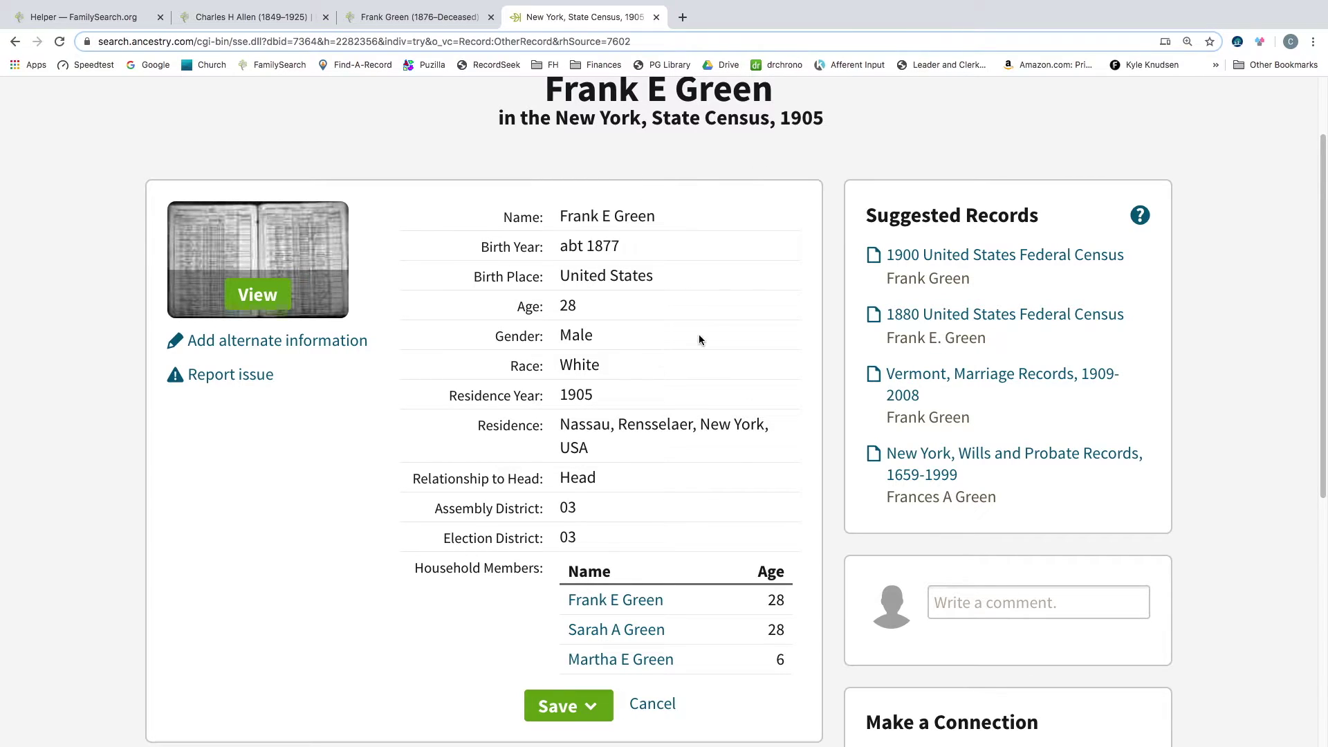
Open the suggested 1880 United States Federal Census record again and review the parents' names, birthplaces and household members
click(927, 320)
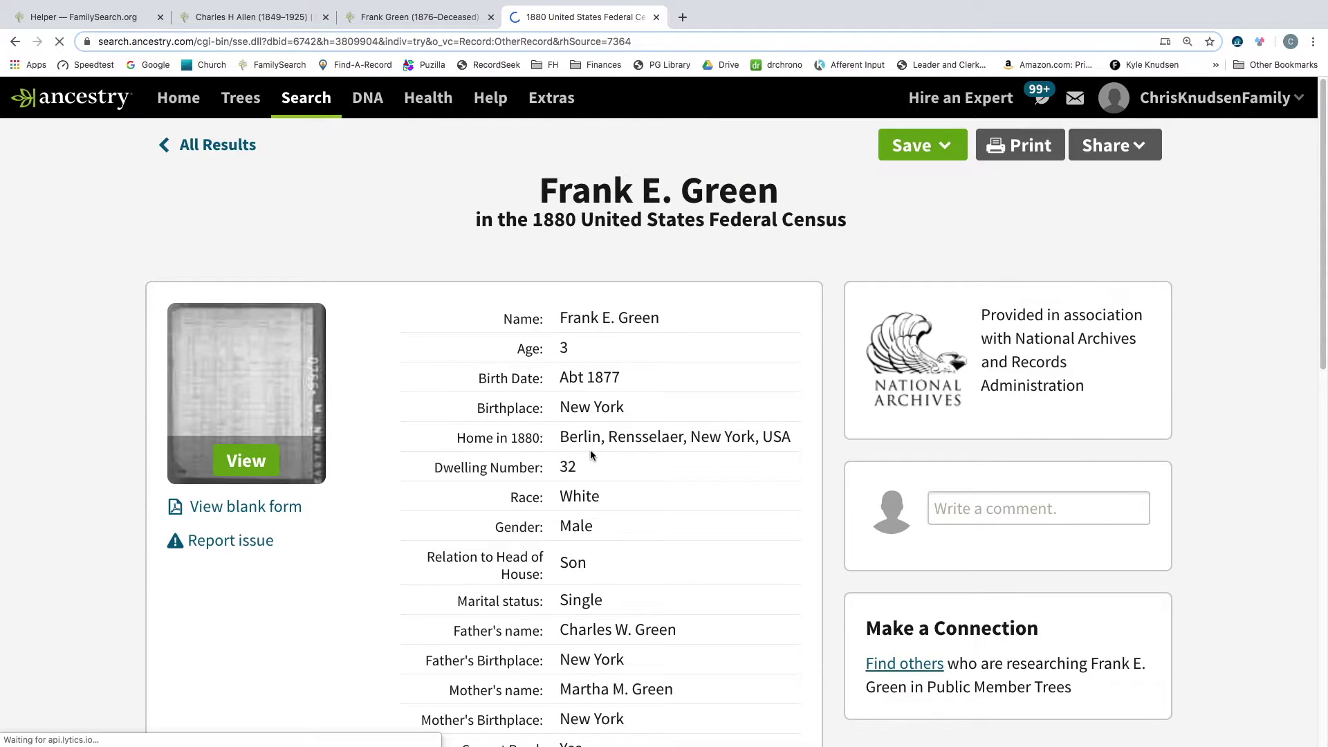
scroll(669, 536, down, 3)
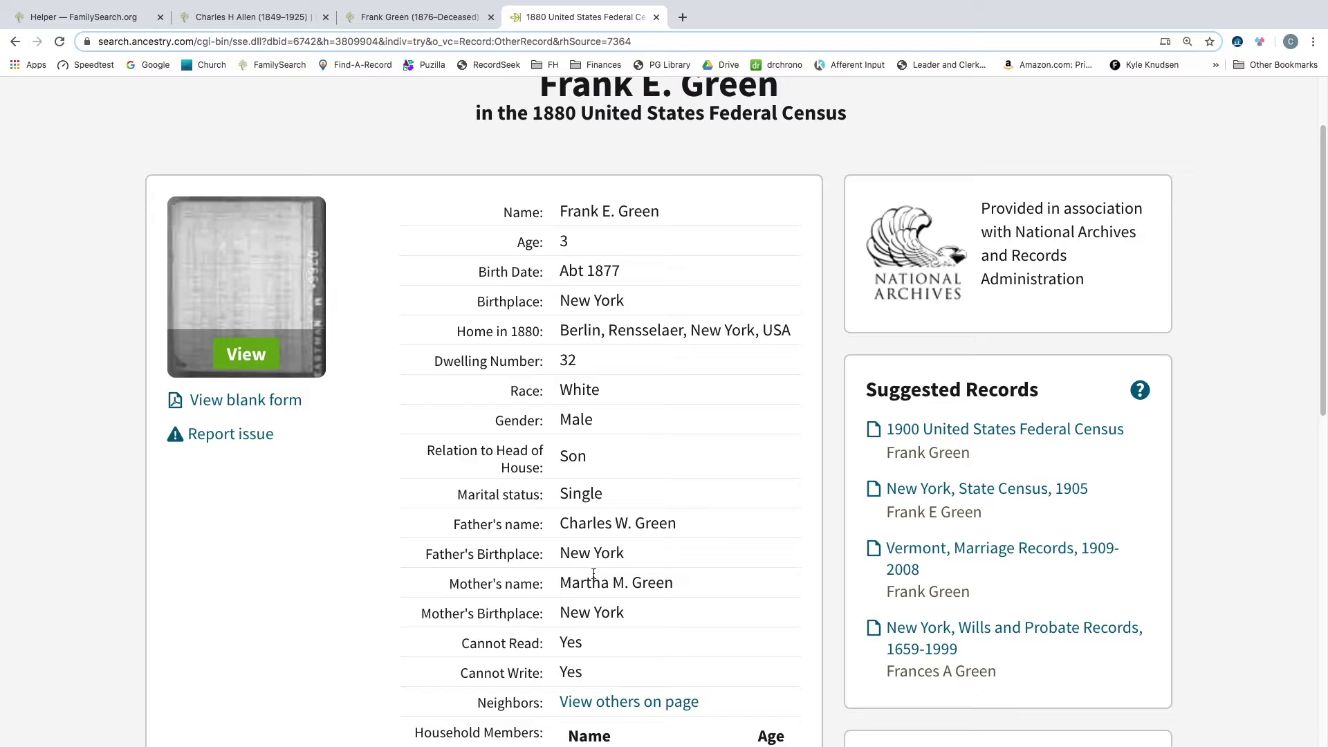
scroll(624, 576, down, 3)
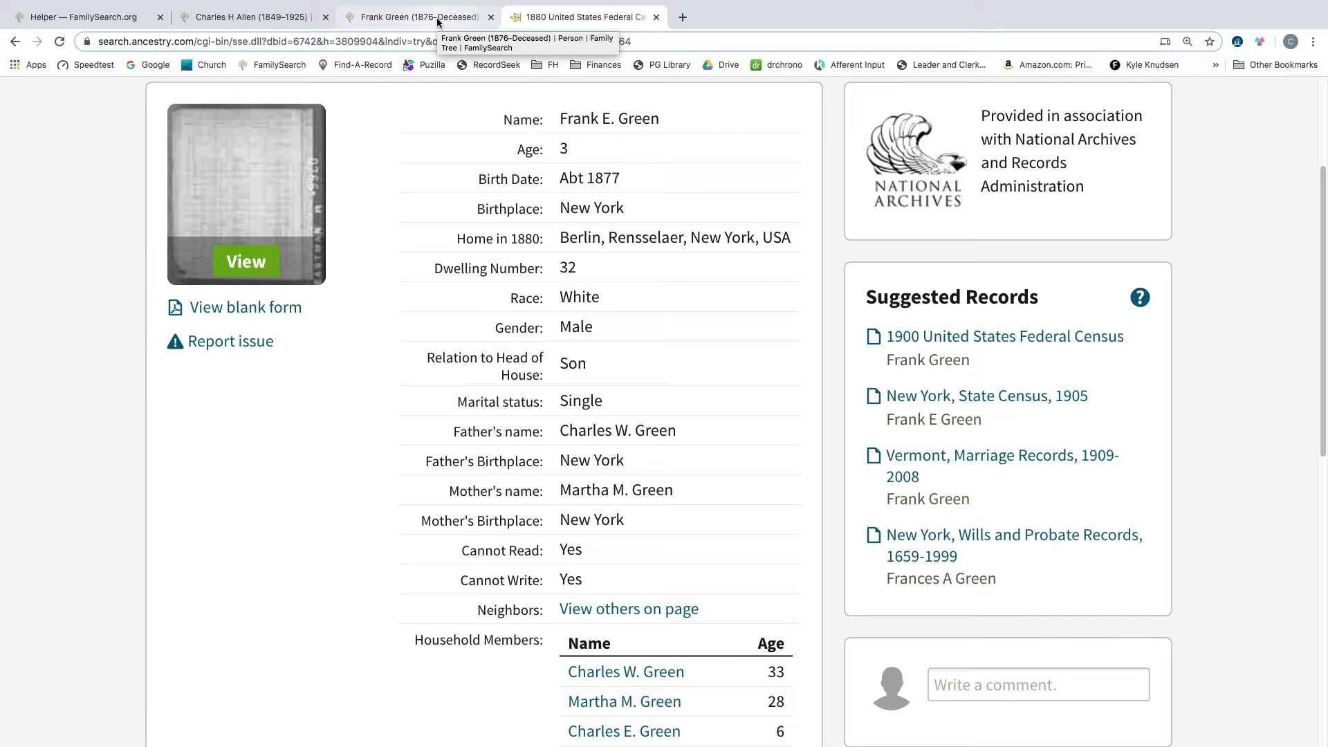
Search FamilySearch records for the husband from his person page and narrow the results to the United States Census, 1880 collection
click(401, 21)
scroll(586, 385, up, 10)
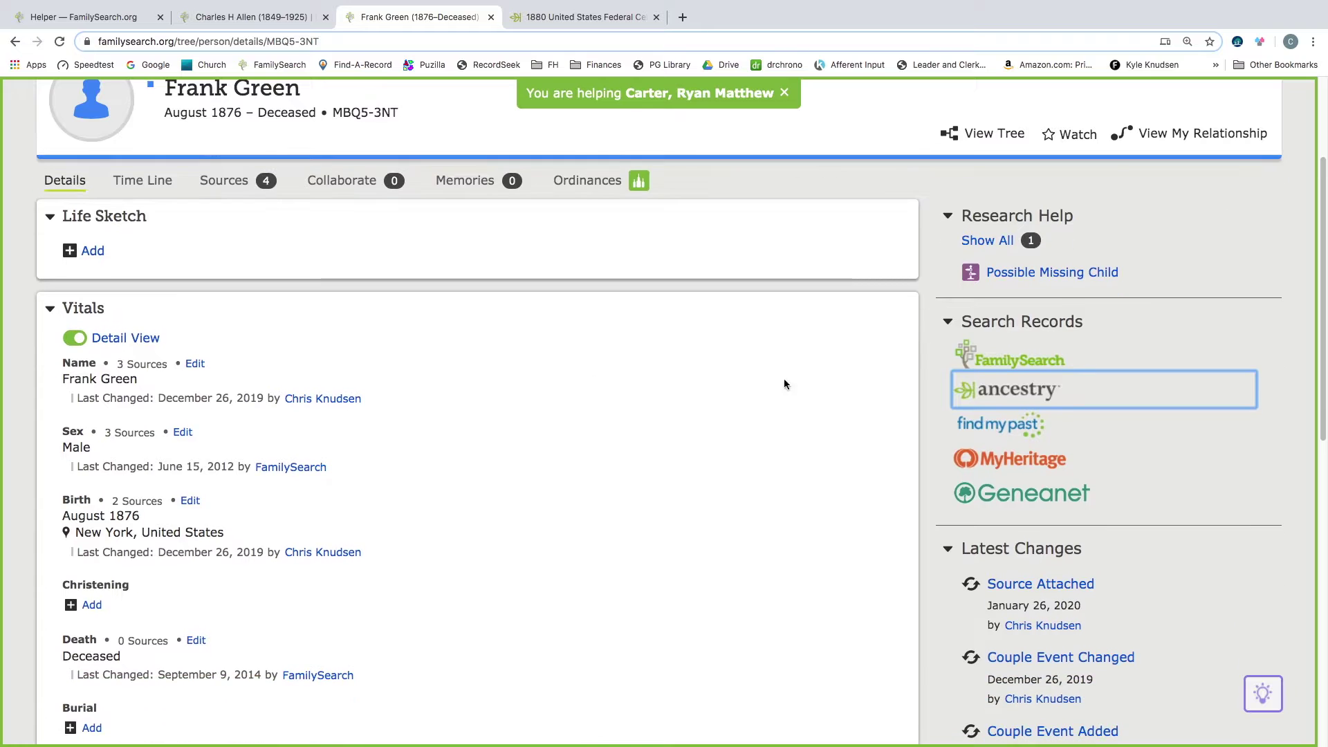
click(992, 354)
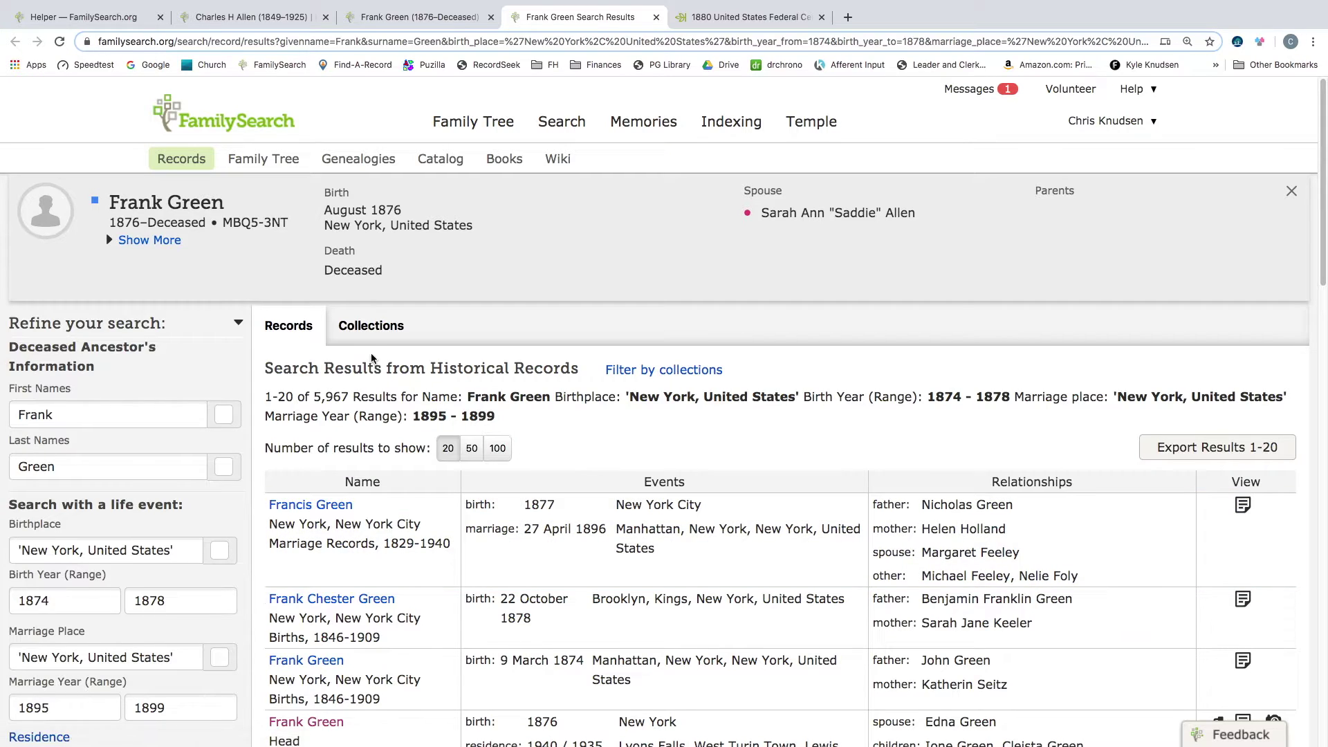
click(383, 333)
scroll(387, 650, down, 2)
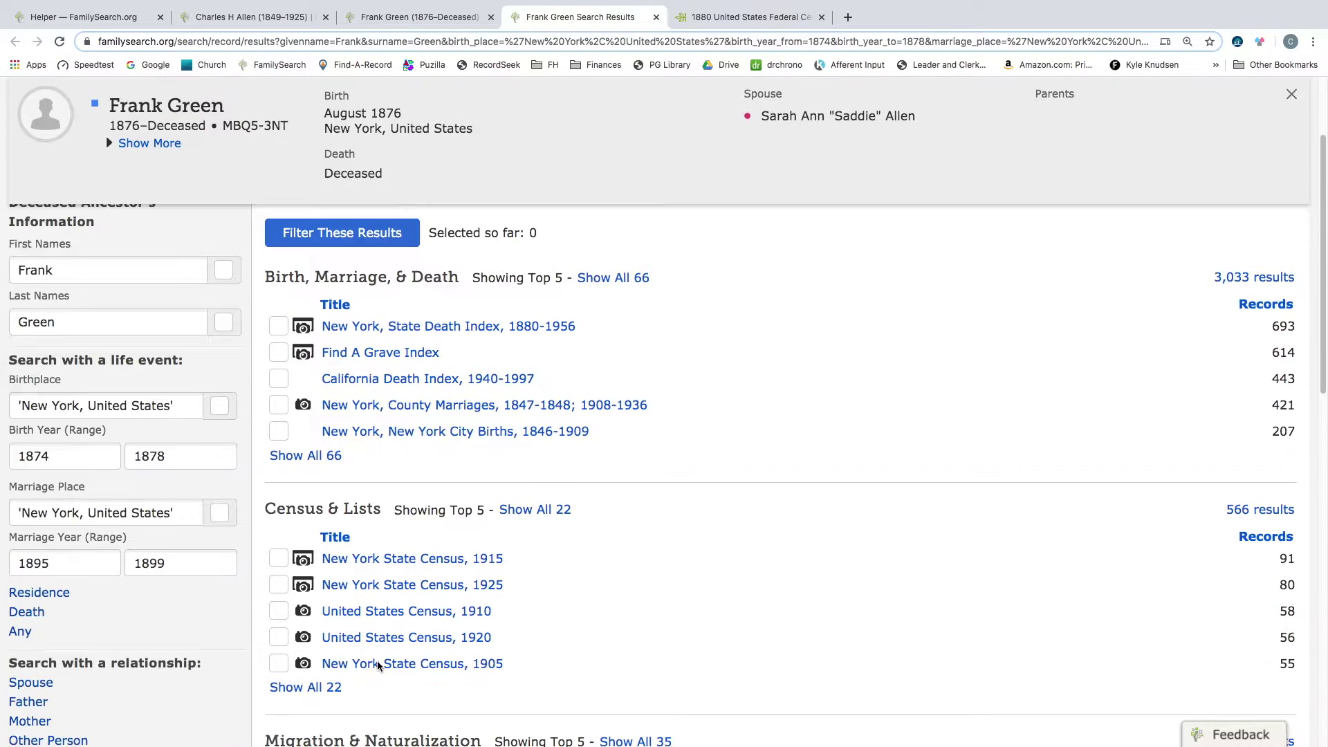
click(526, 511)
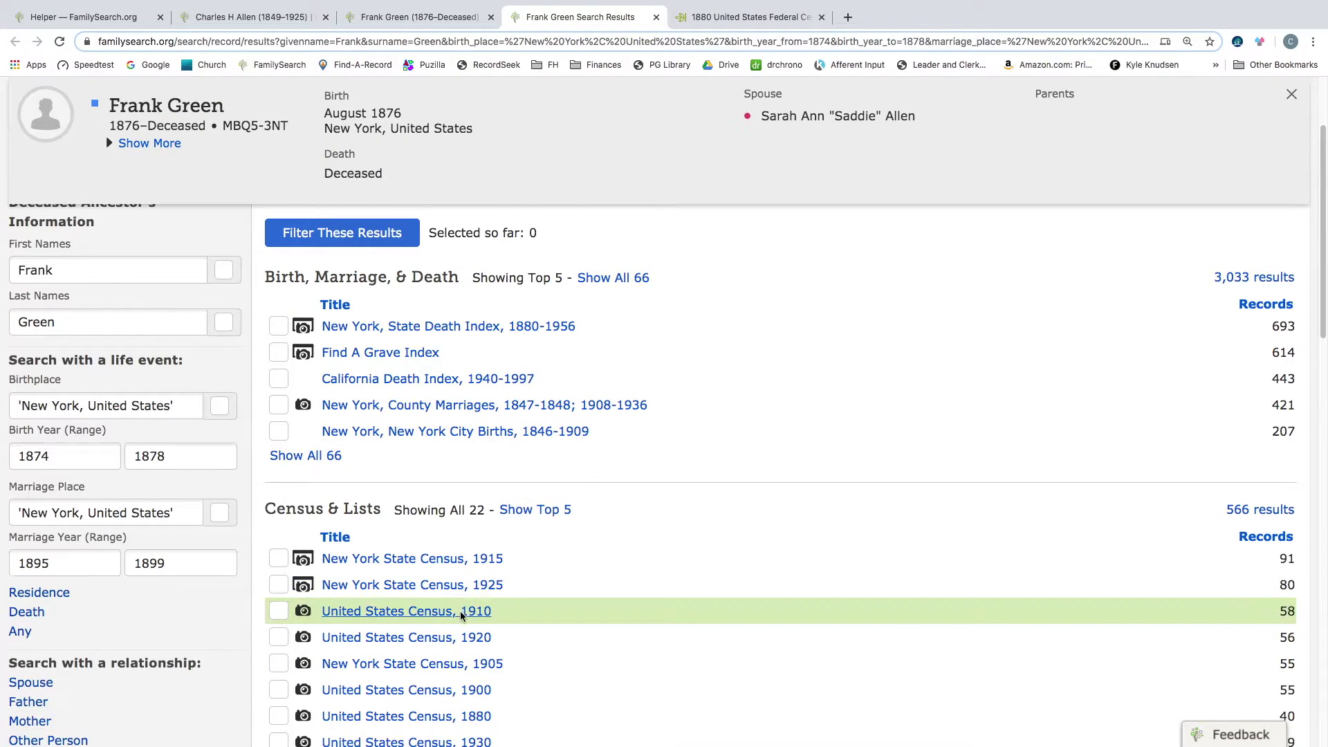
scroll(444, 644, down, 2)
click(445, 605)
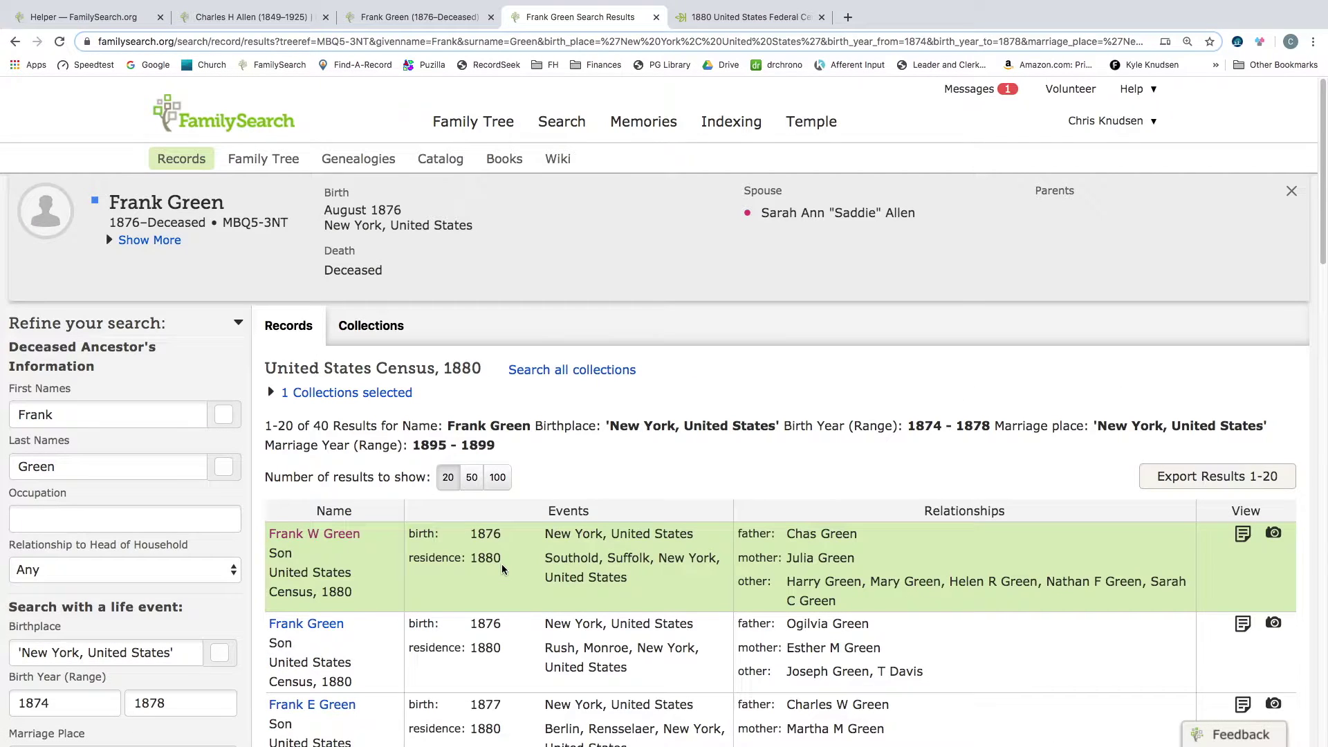
Open the Berlin, Rensselaer 1880 census result and start attaching it to the husband in Family Tree
scroll(501, 563, down, 2)
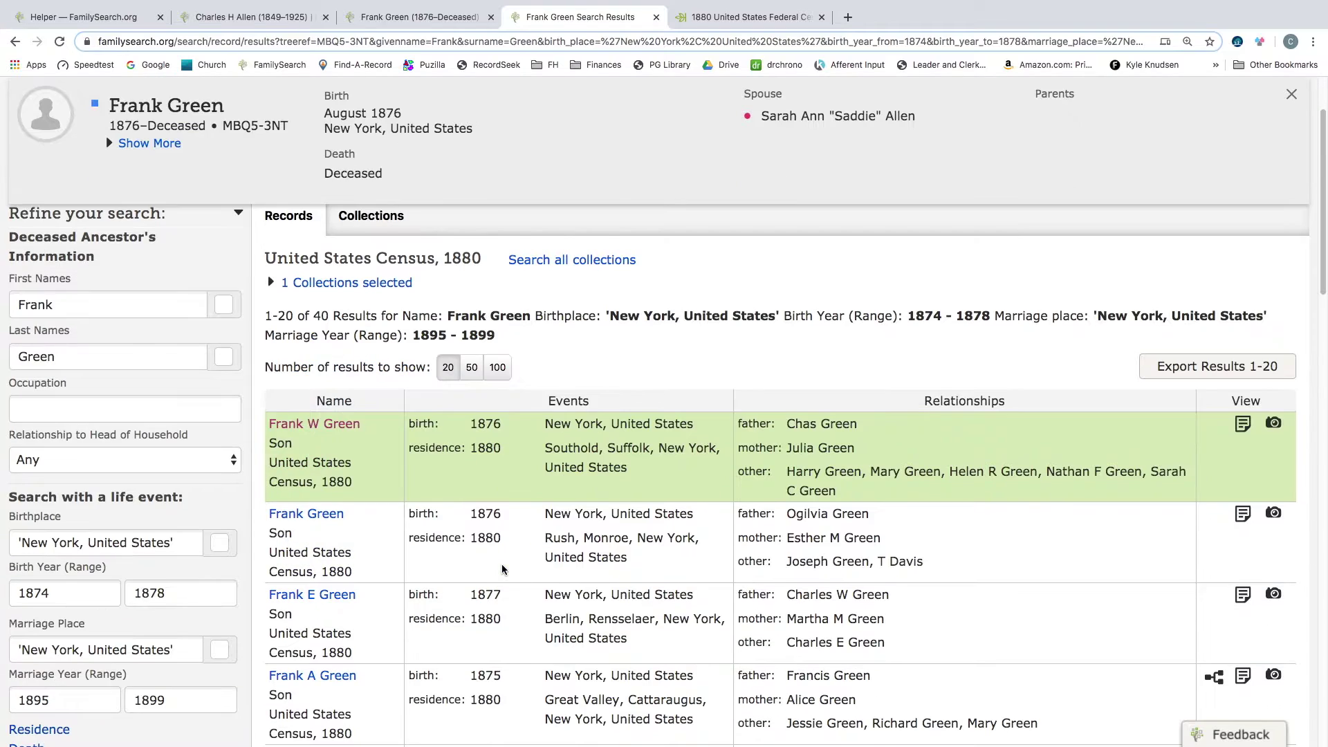
click(328, 599)
click(875, 290)
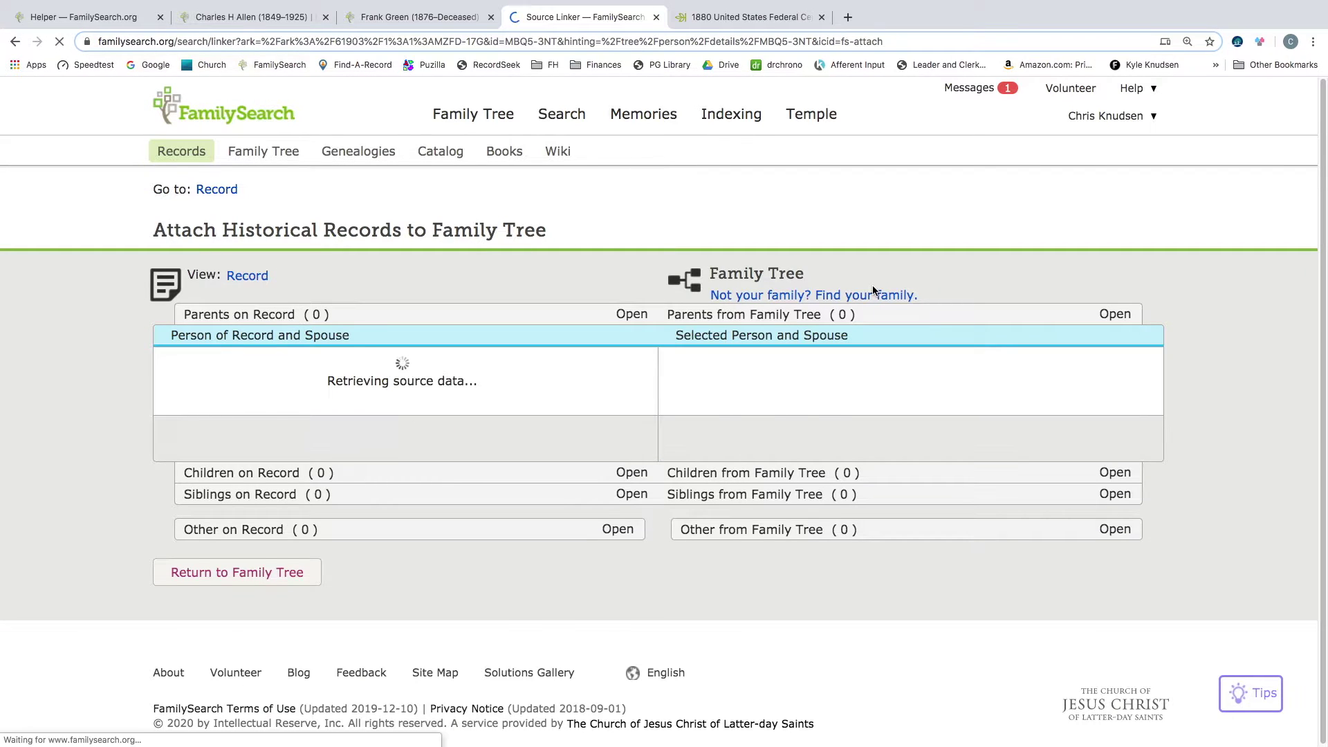
Add the 1880 Berlin, Rensselaer residence to the husband and attach the census record to him
scroll(835, 578, down, 4)
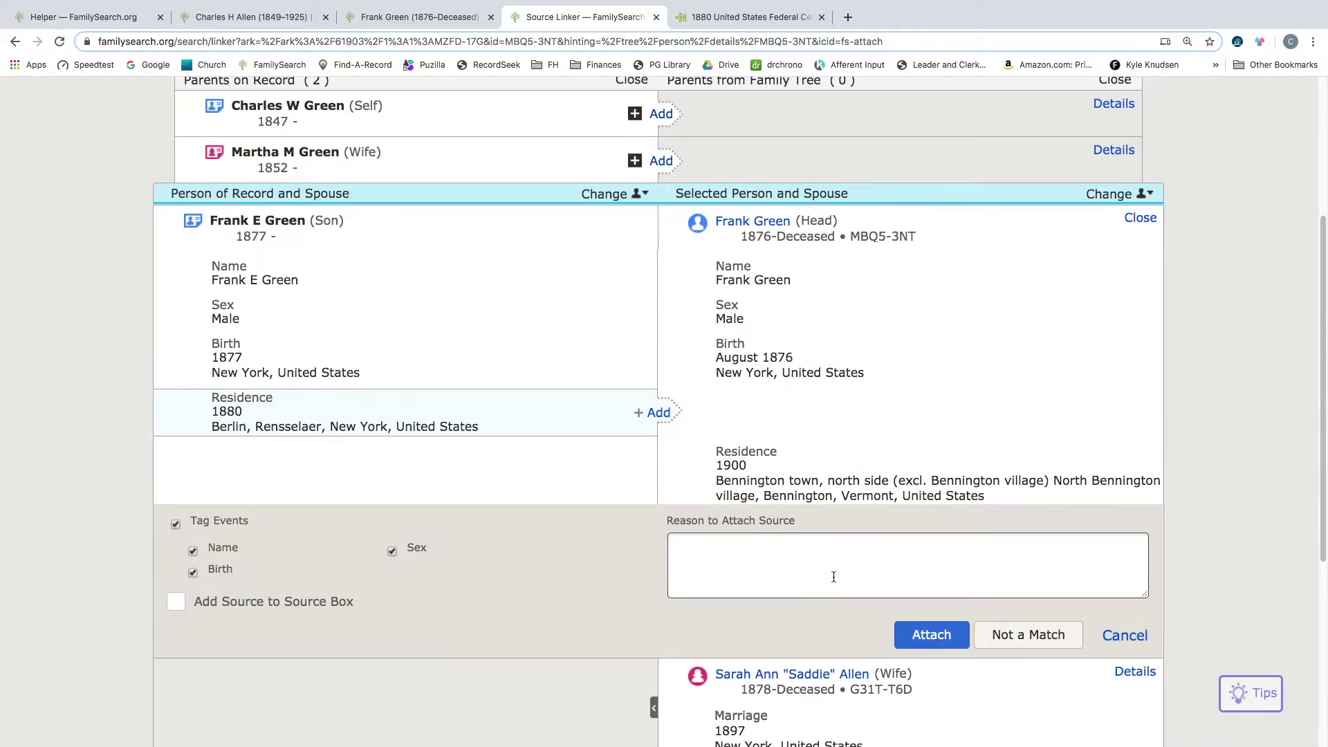
click(654, 414)
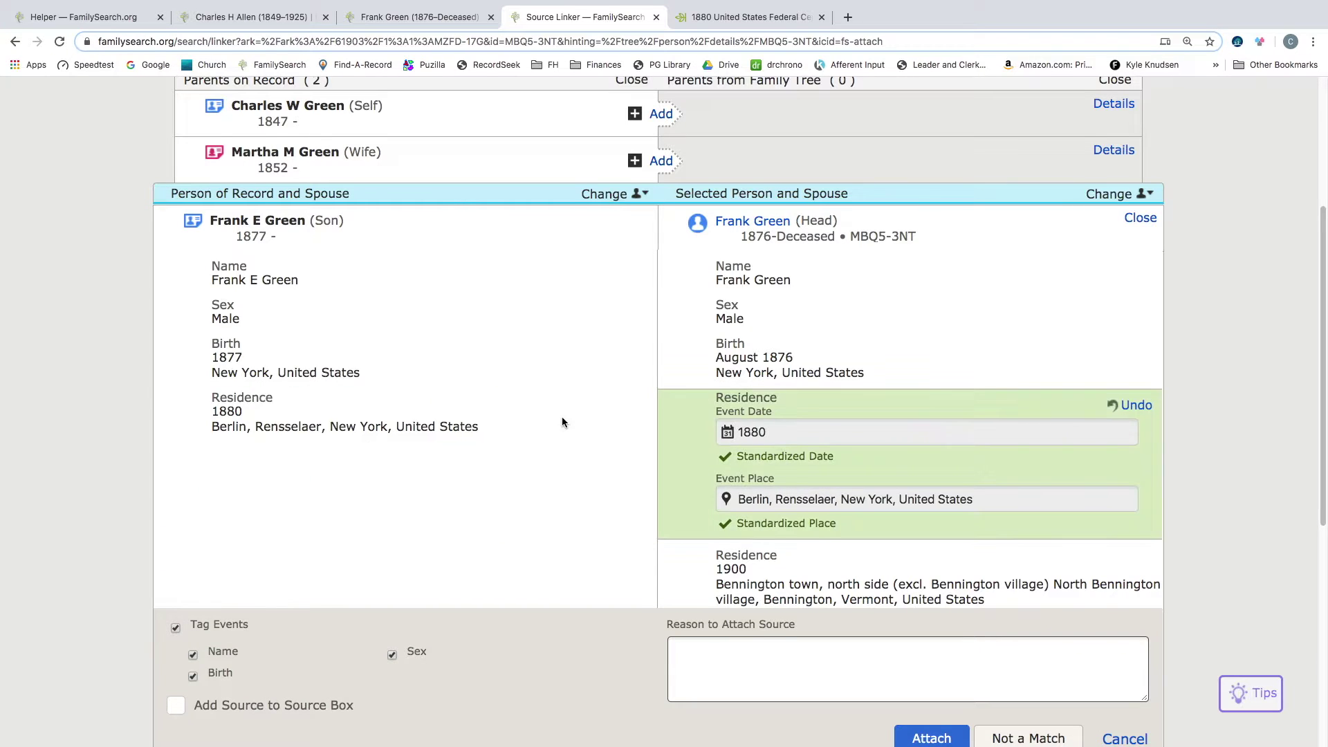
scroll(562, 417, down, 2)
click(932, 527)
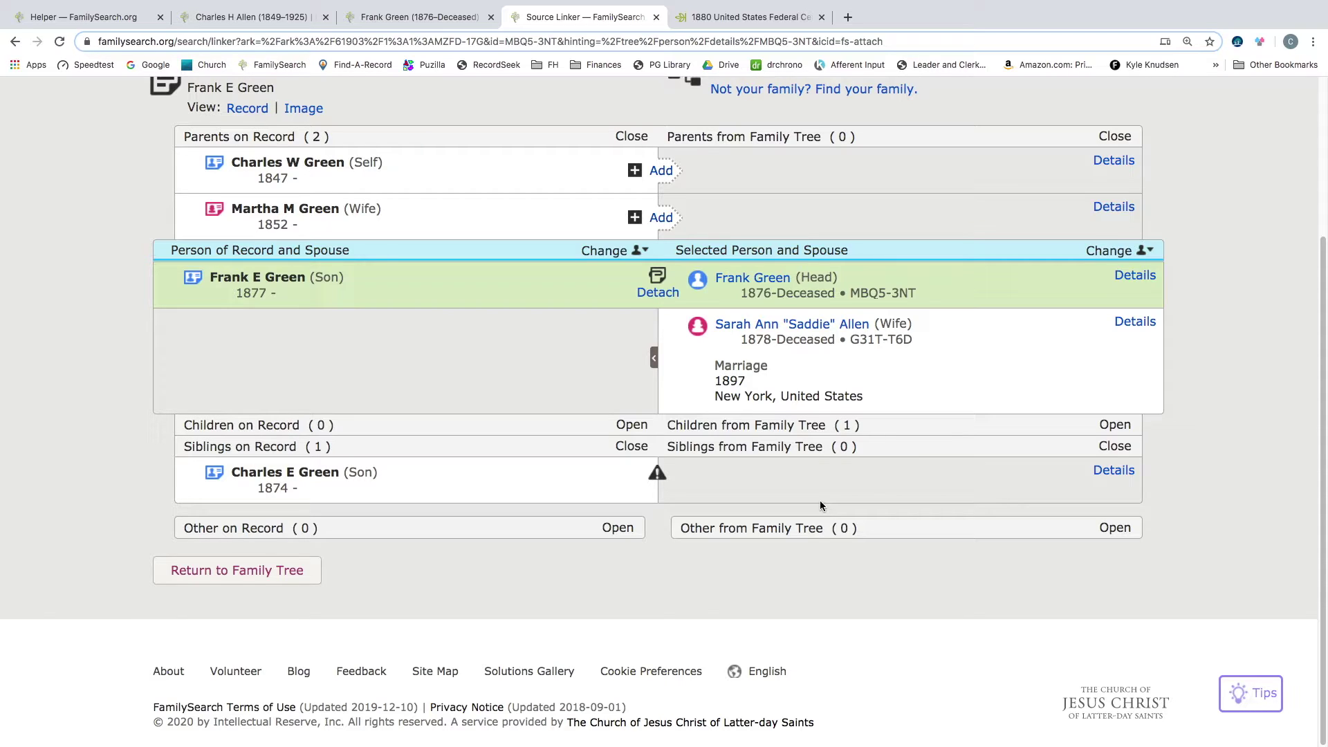
Create the father from the census record as a new deceased person, add his 1880 residence and attach the source
click(661, 172)
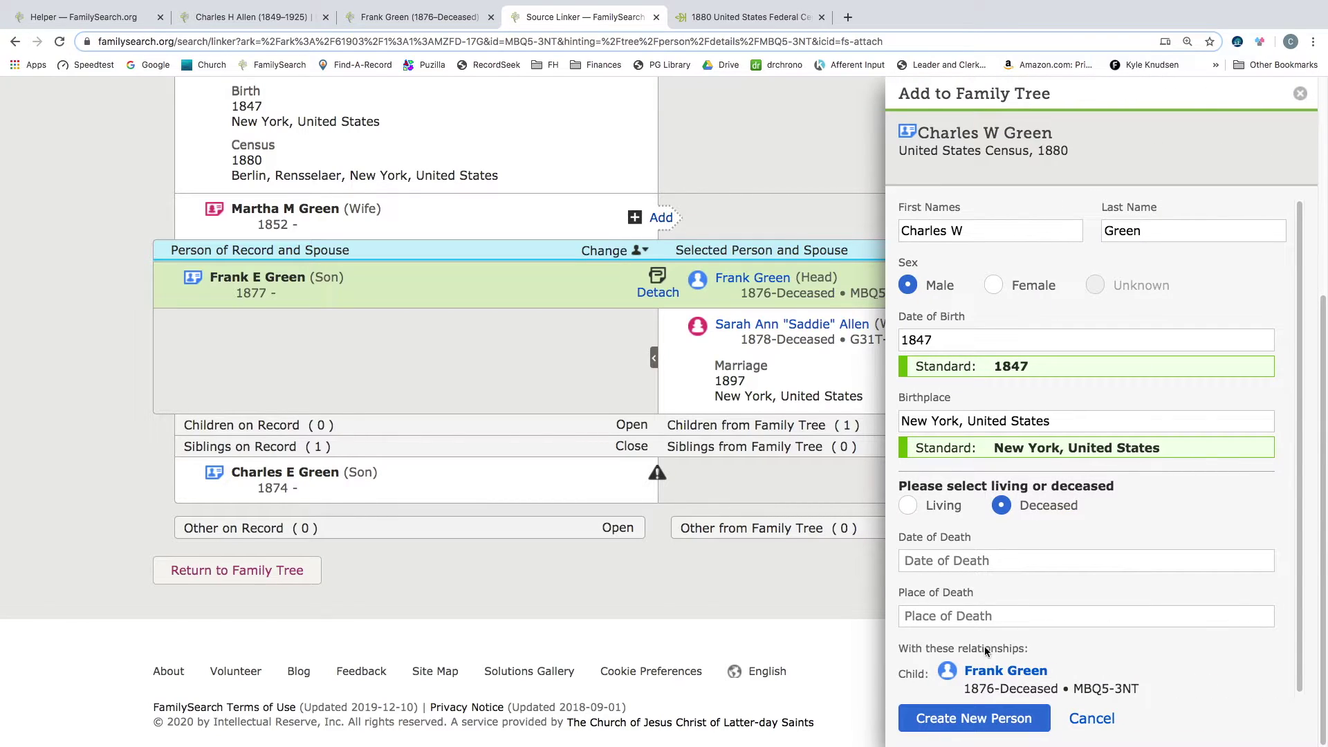
click(984, 718)
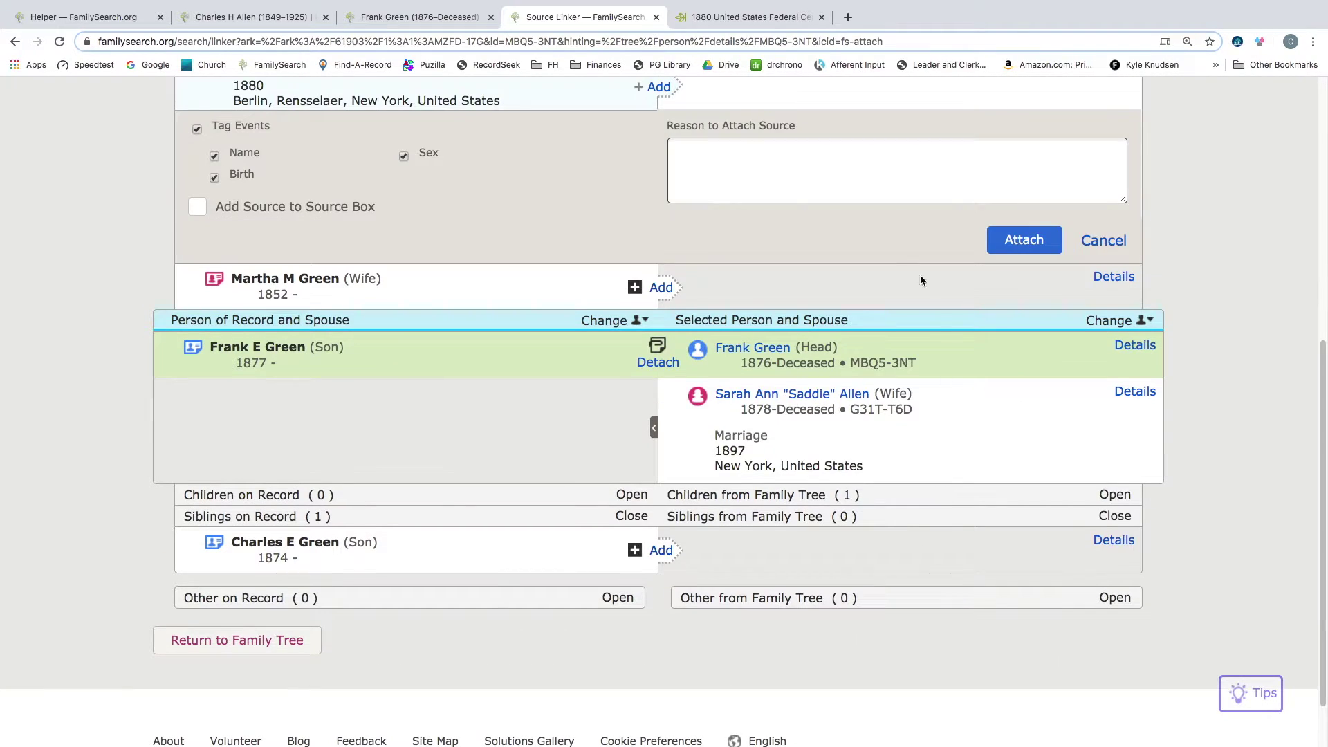
scroll(919, 280, up, 5)
click(657, 378)
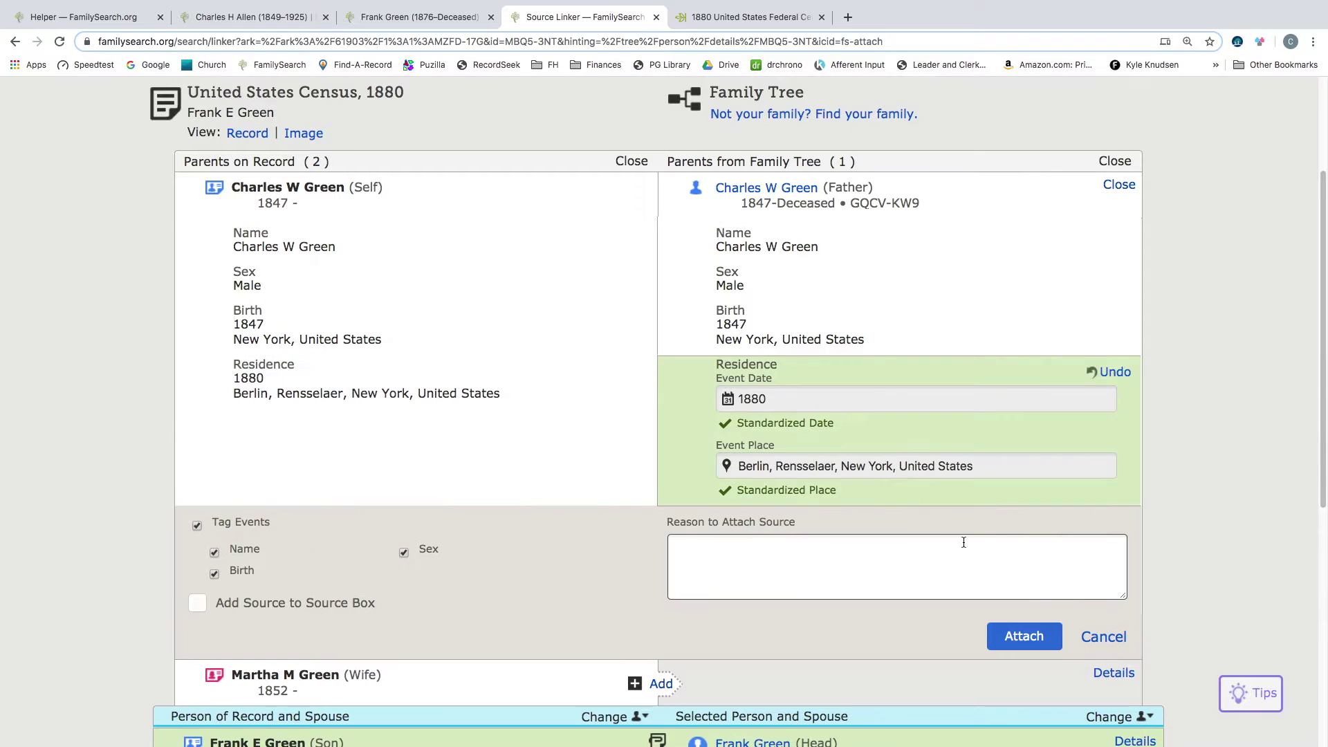
click(1023, 635)
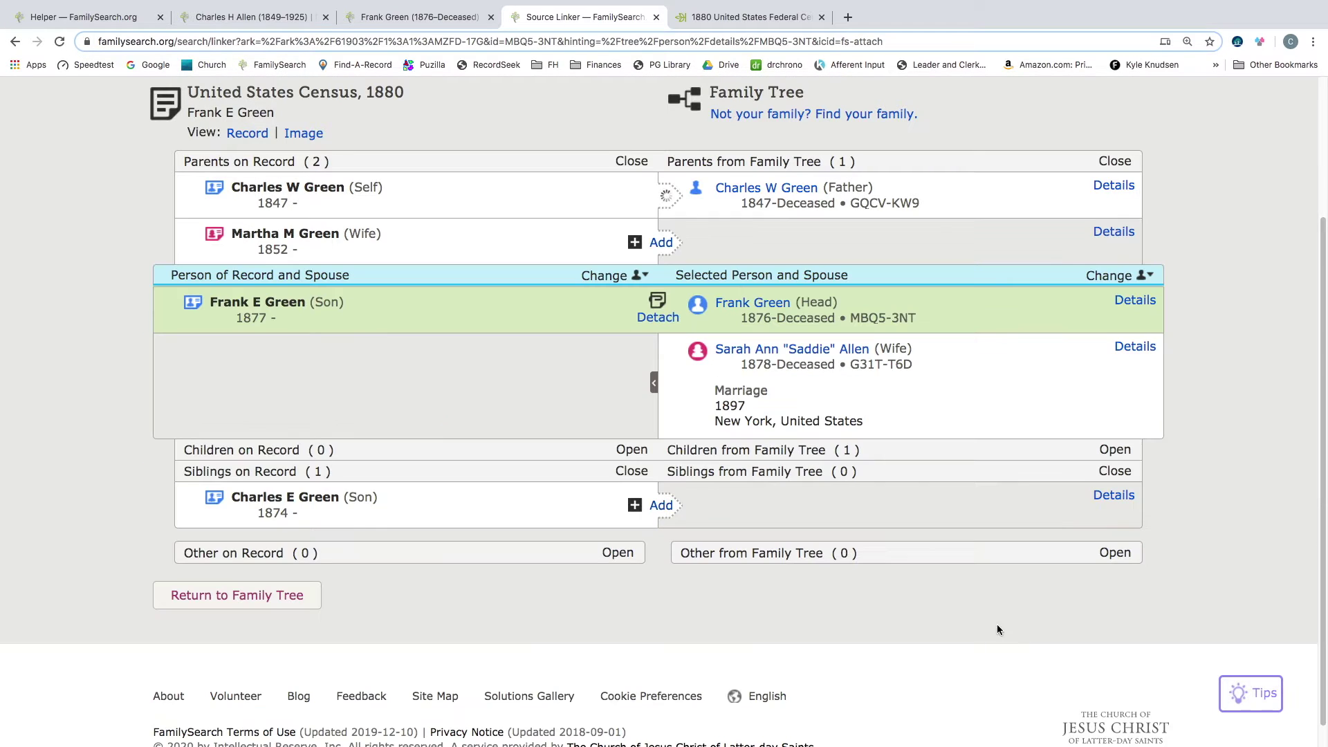
Create the mother from the census record as a new deceased person, add her 1880 residence and attach the source
click(660, 243)
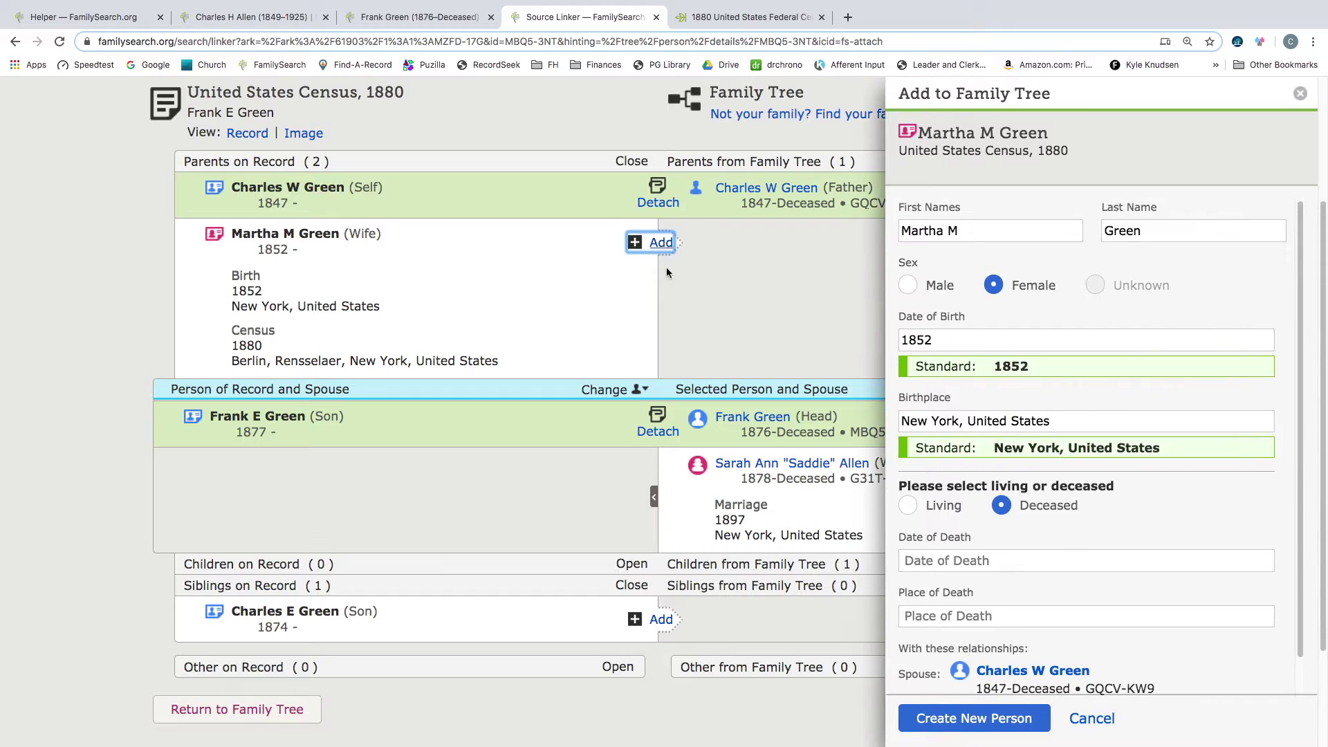
click(974, 718)
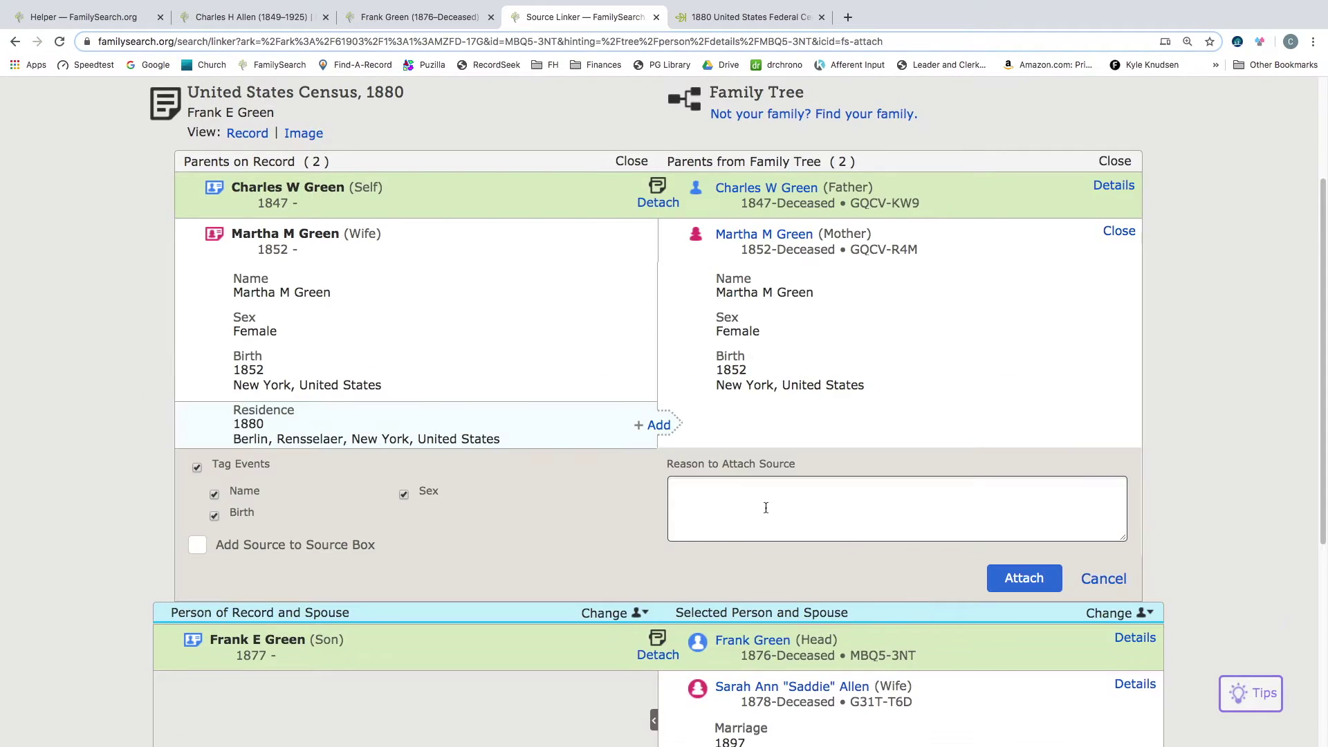
click(659, 429)
click(1026, 675)
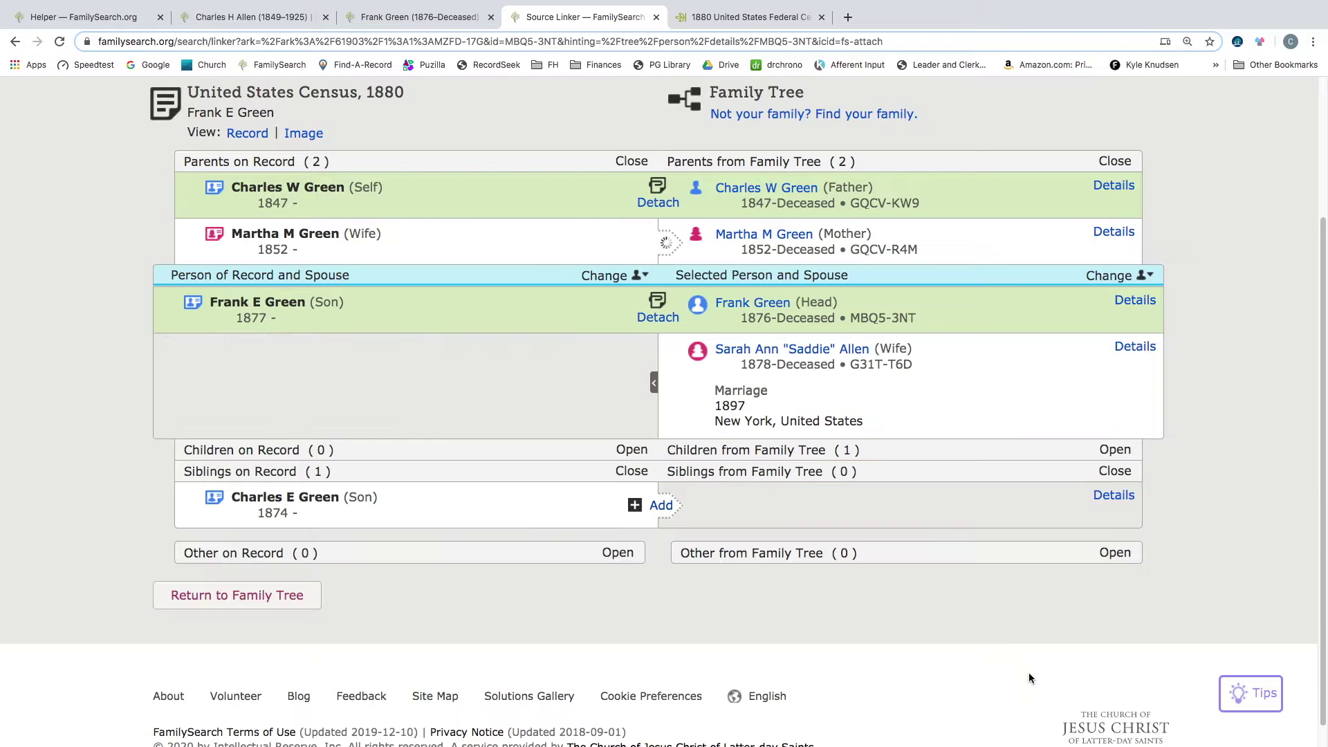
Create the brother born in 1874 as a new deceased person, add his 1880 residence and attach the source
scroll(918, 557, down, 1)
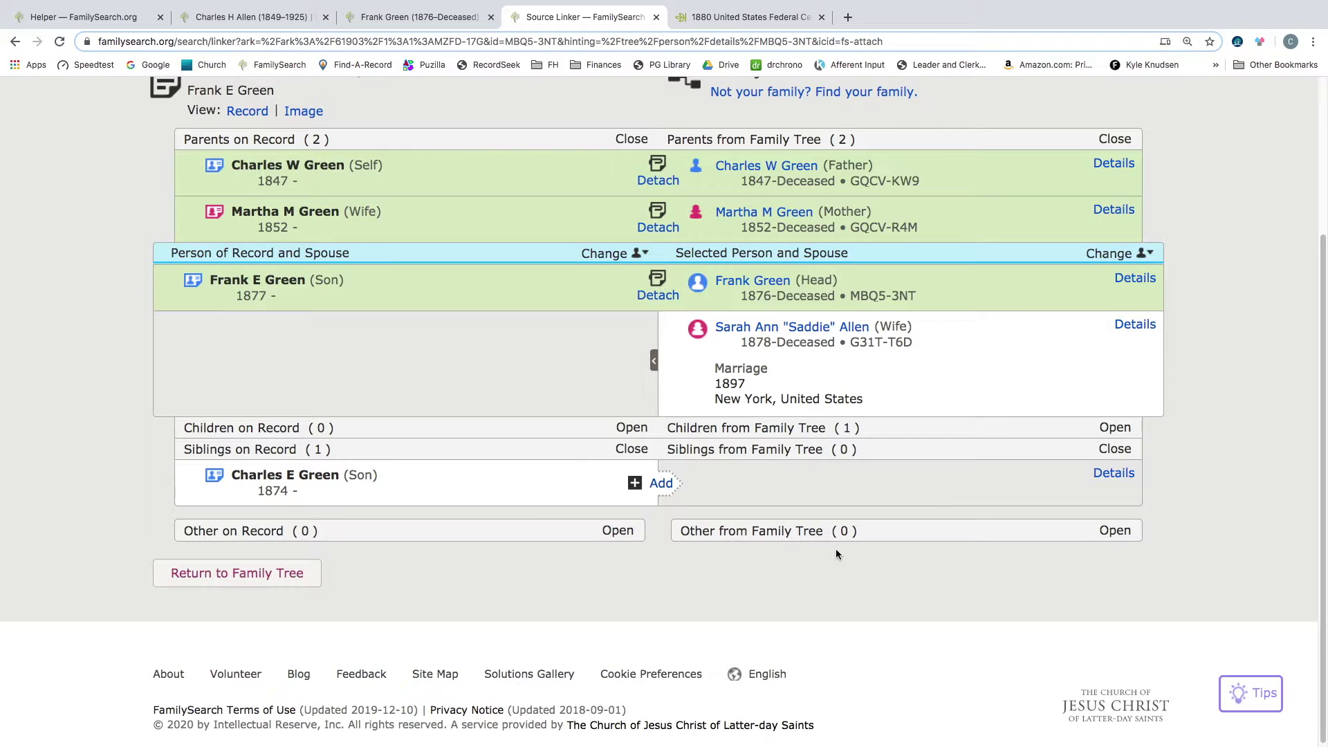
click(674, 484)
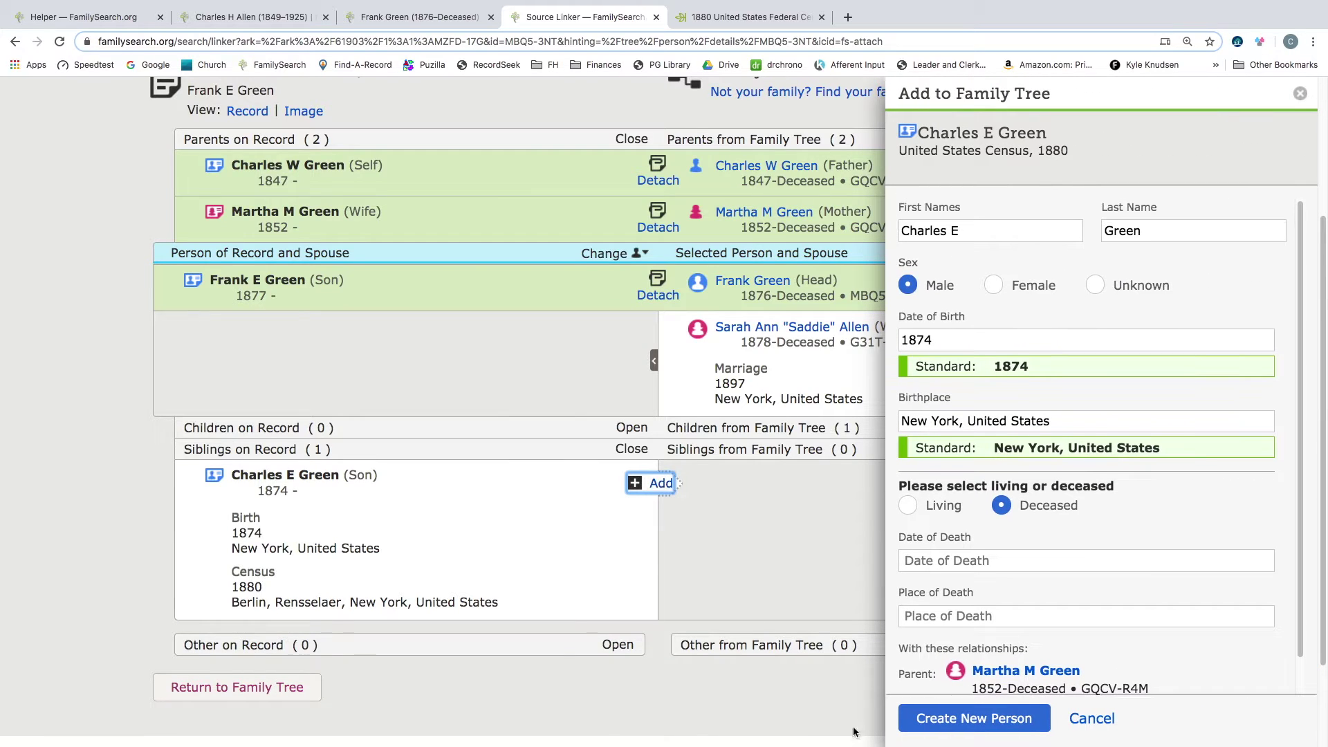
click(993, 718)
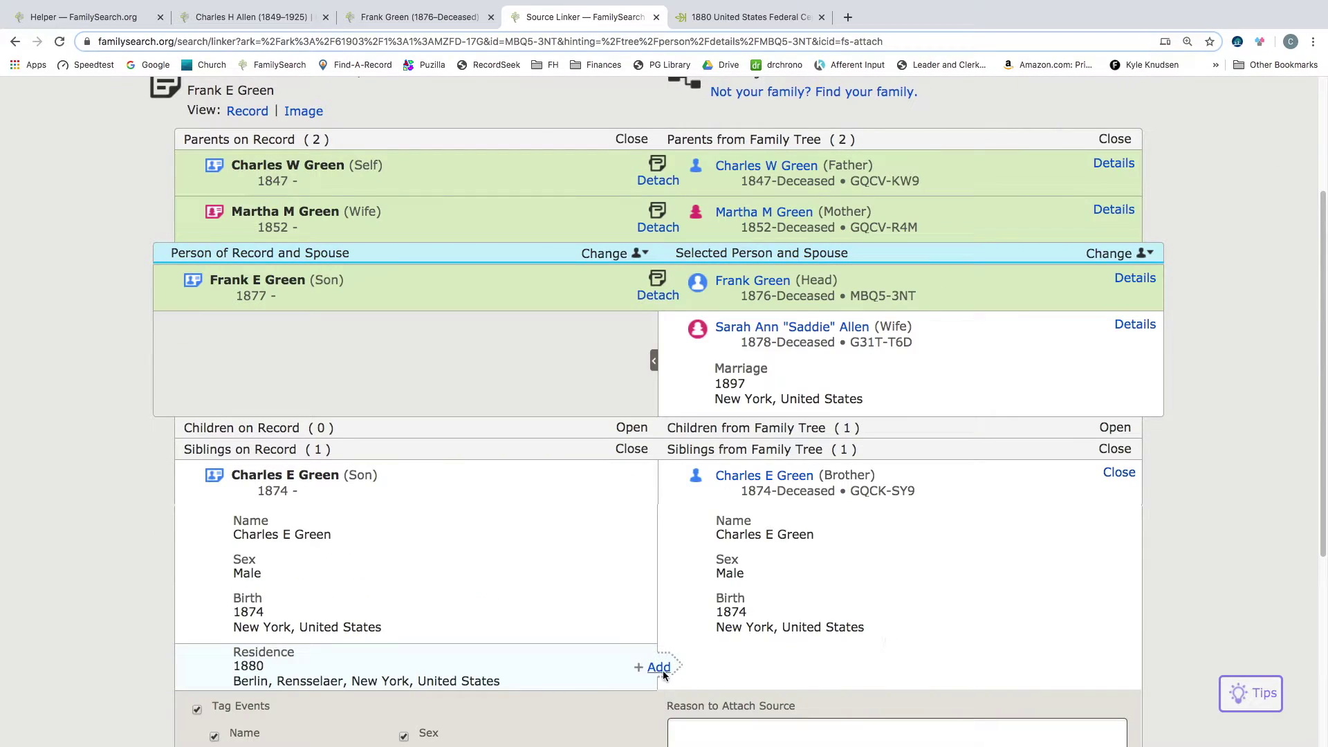
click(658, 668)
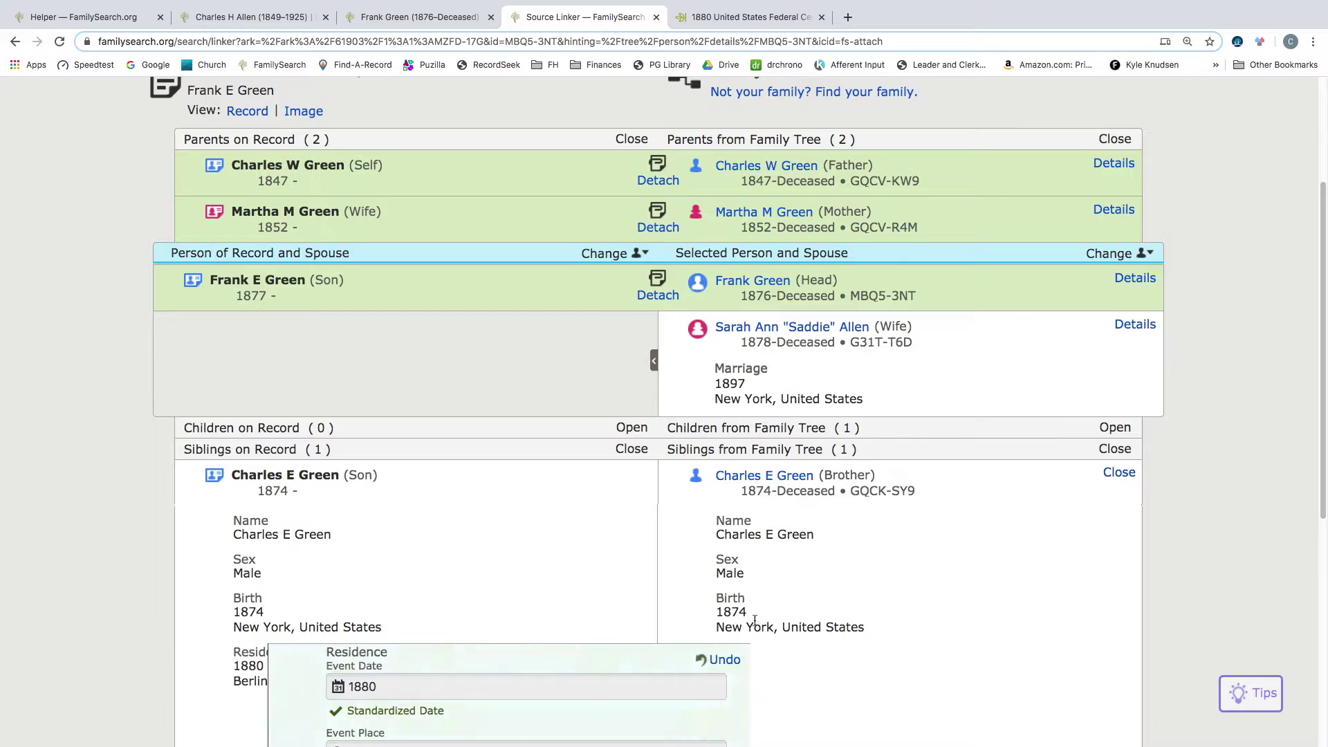
scroll(899, 623, down, 4)
click(1022, 673)
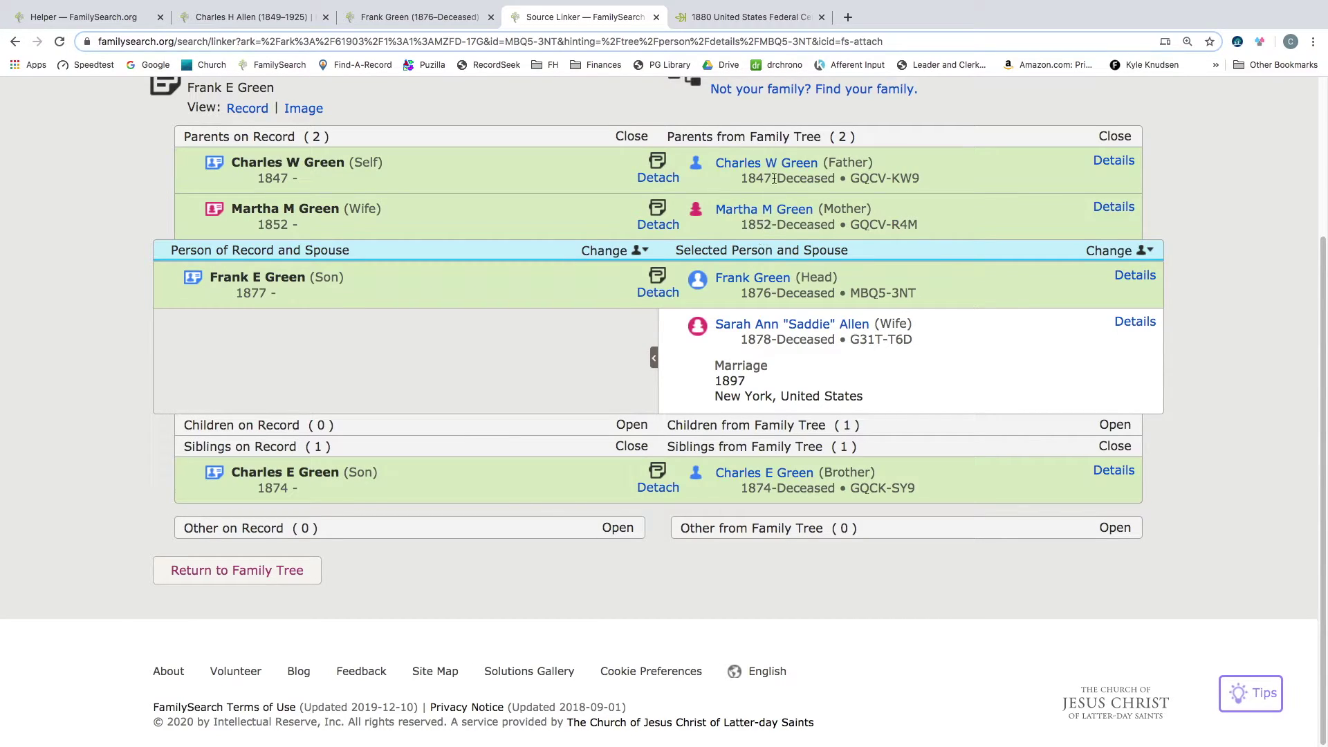
Switch to Ancestry, open the father's 1880 census record from the household members and reload it to get suggested records
click(752, 18)
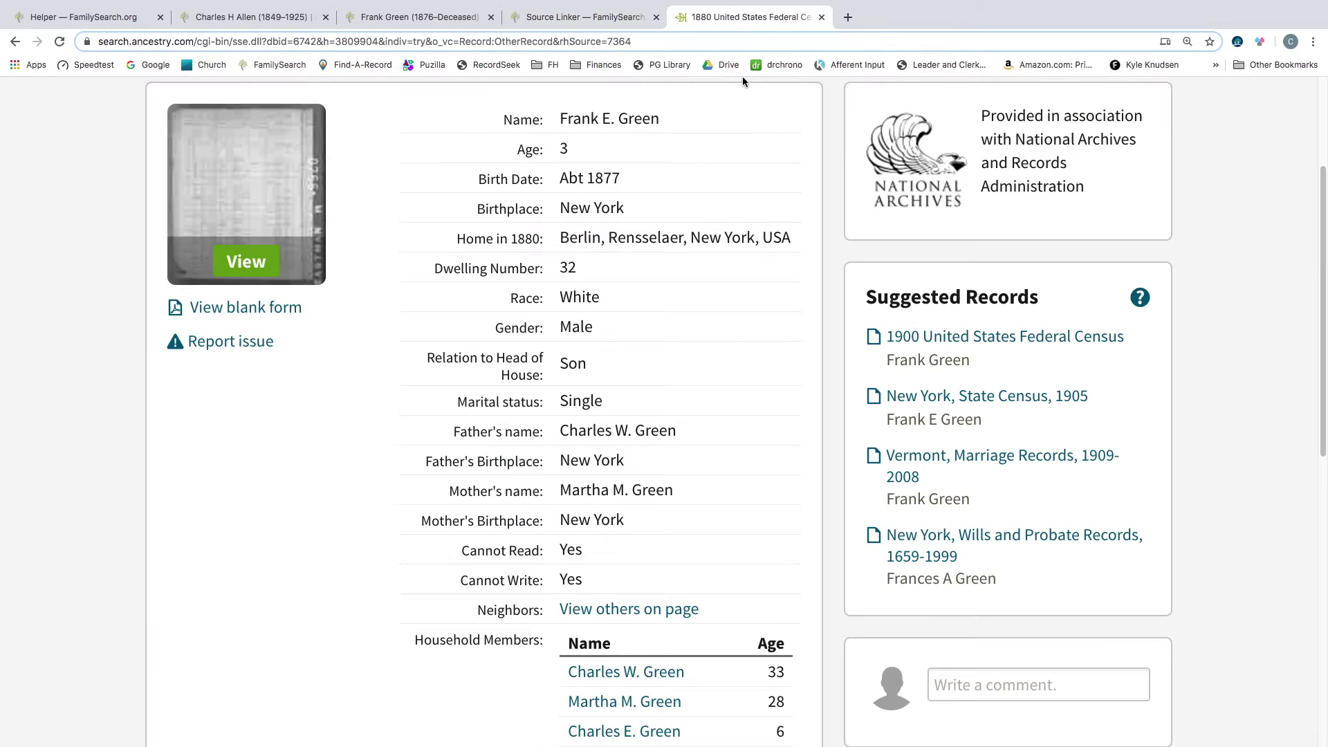
click(612, 672)
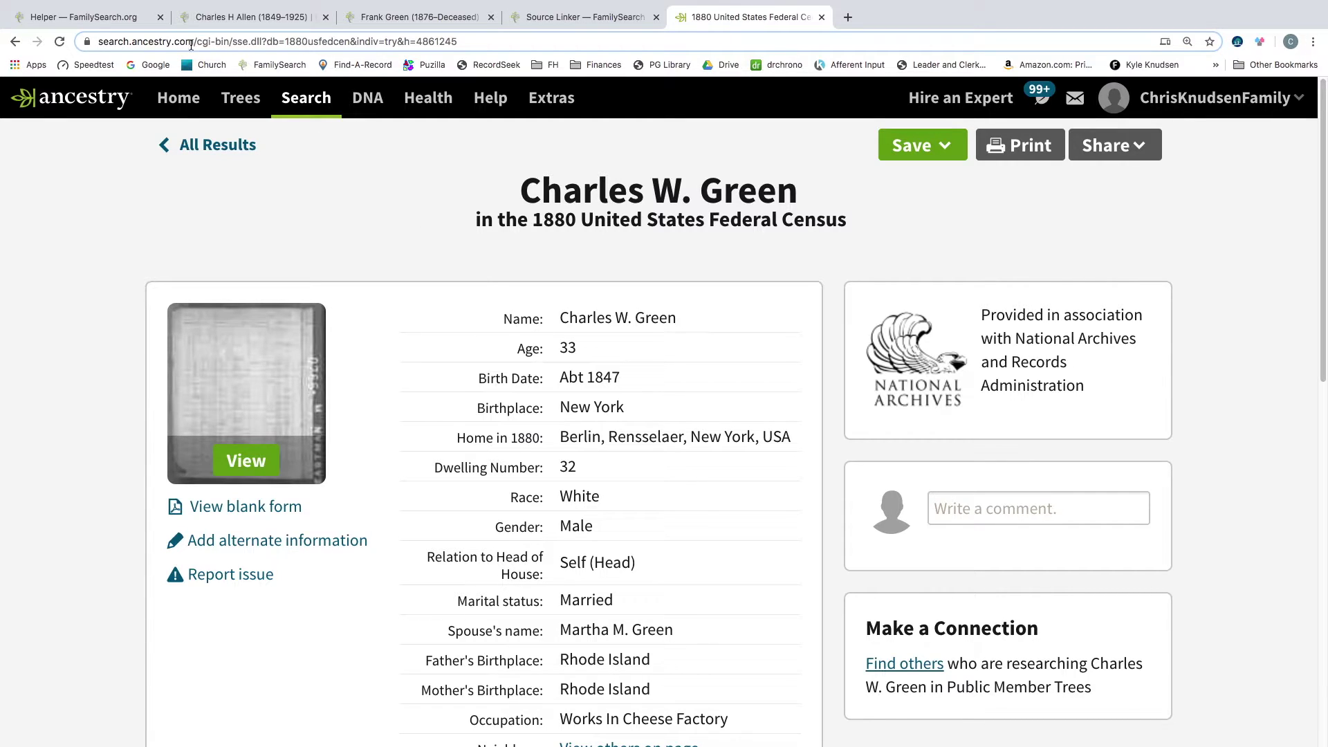
click(59, 41)
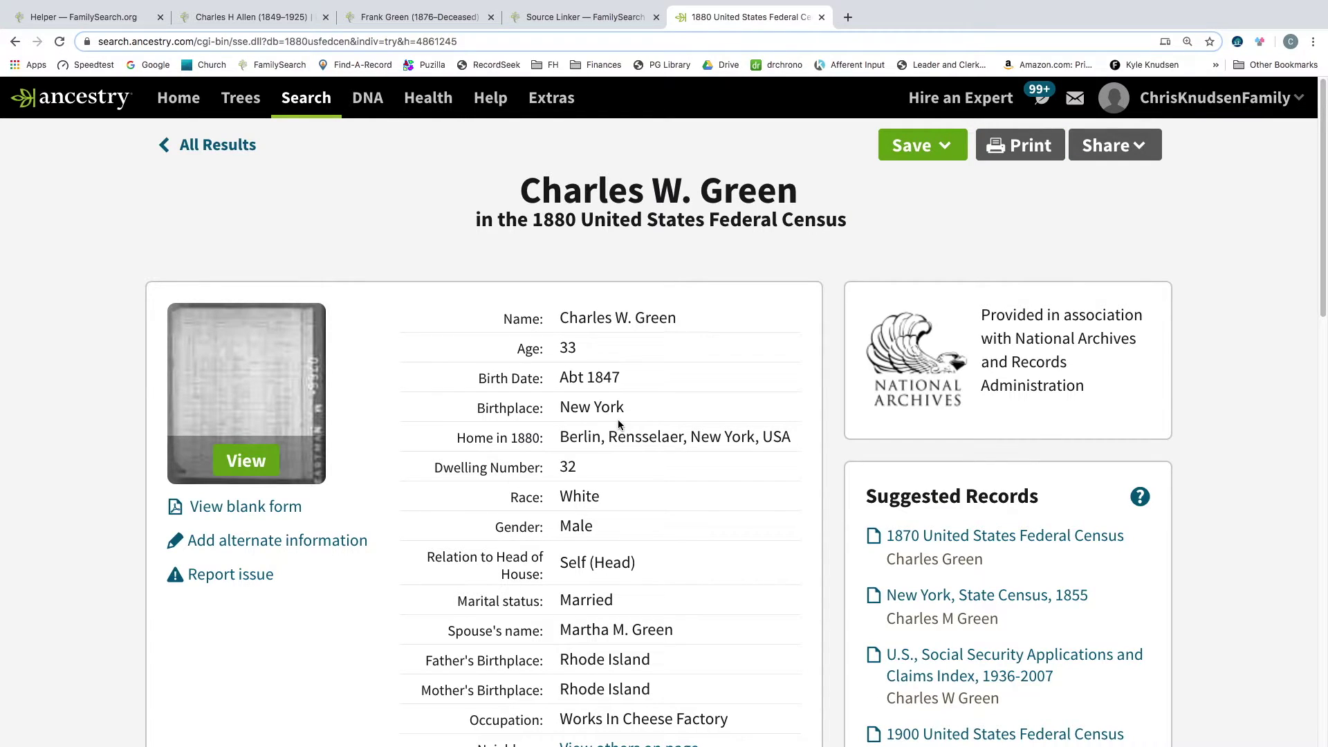
Open the father's suggested 1870 United States Federal Census record and review his residence, inferred parents, household members and suggested records
click(958, 536)
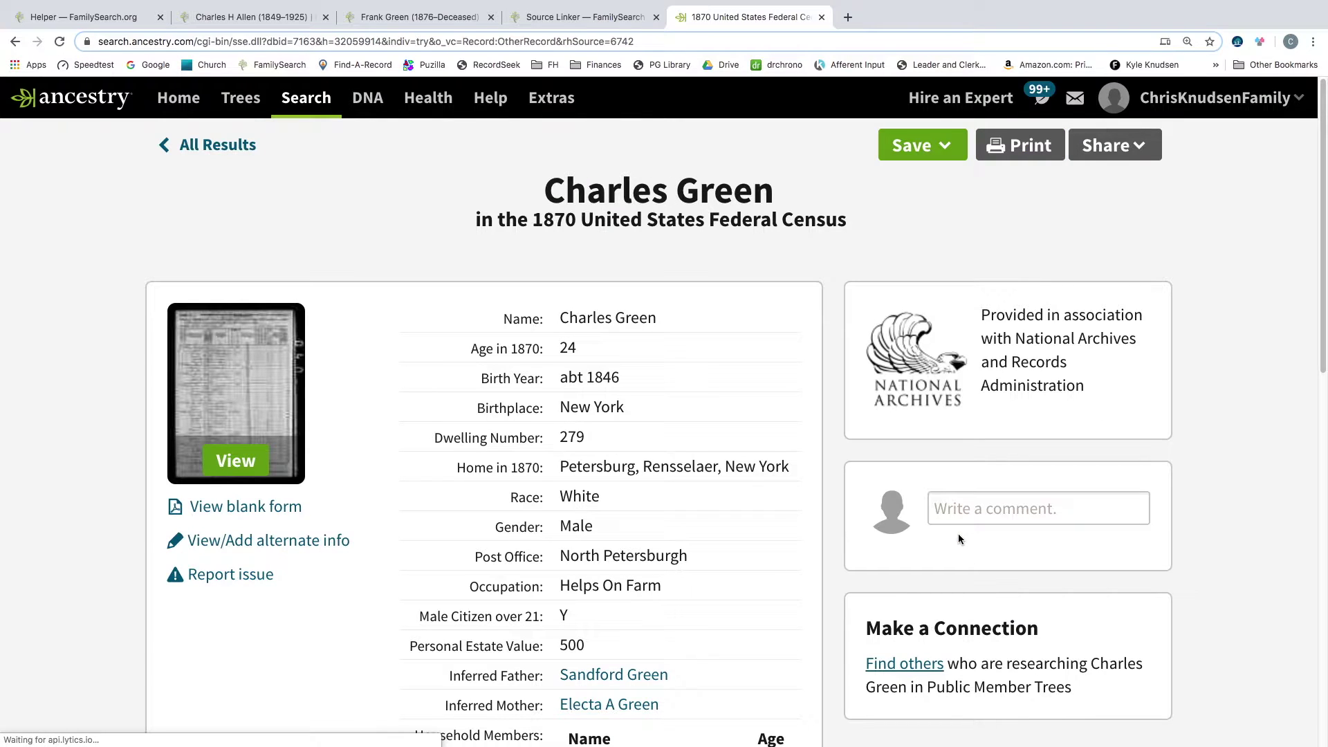
scroll(732, 539, down, 4)
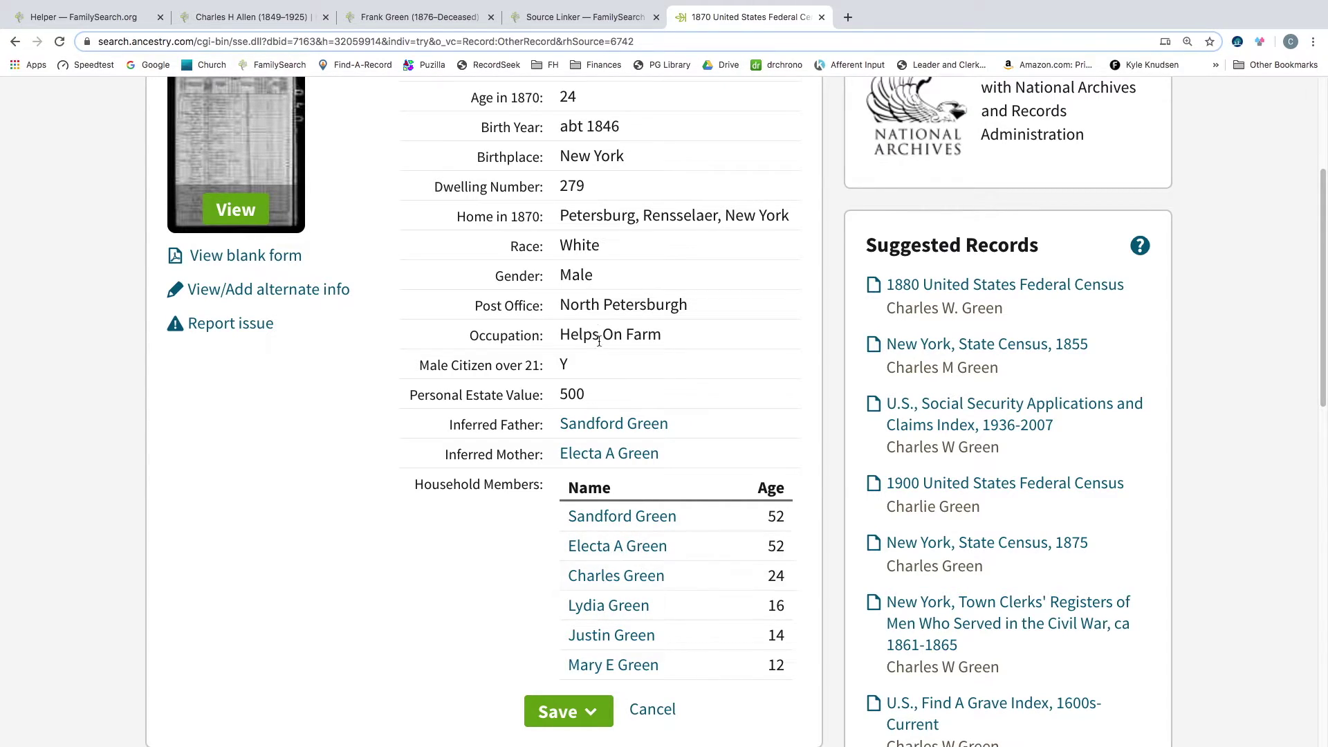
scroll(603, 349, up, 1)
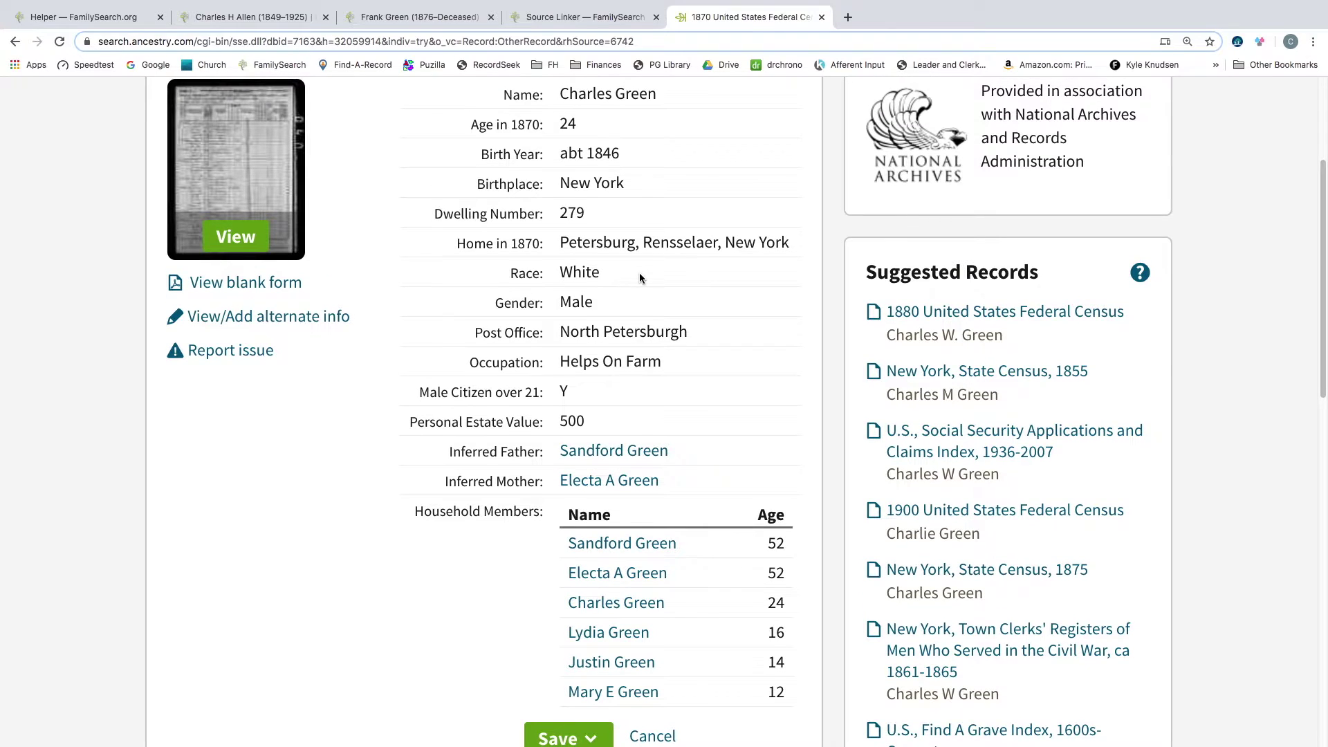
scroll(639, 277, up, 2)
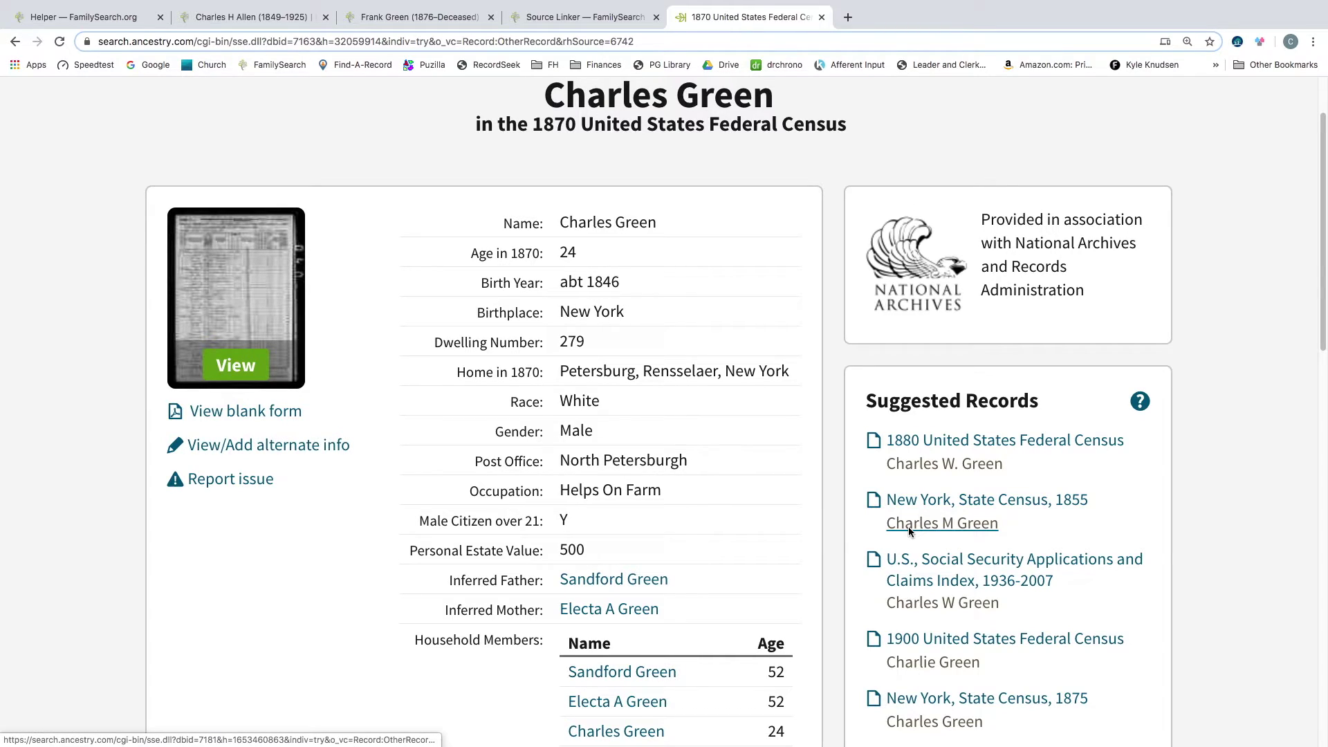
scroll(1044, 547, down, 3)
Open the suggested New York, State Census, 1875 record and check the father's residence, spouse and household members
click(965, 601)
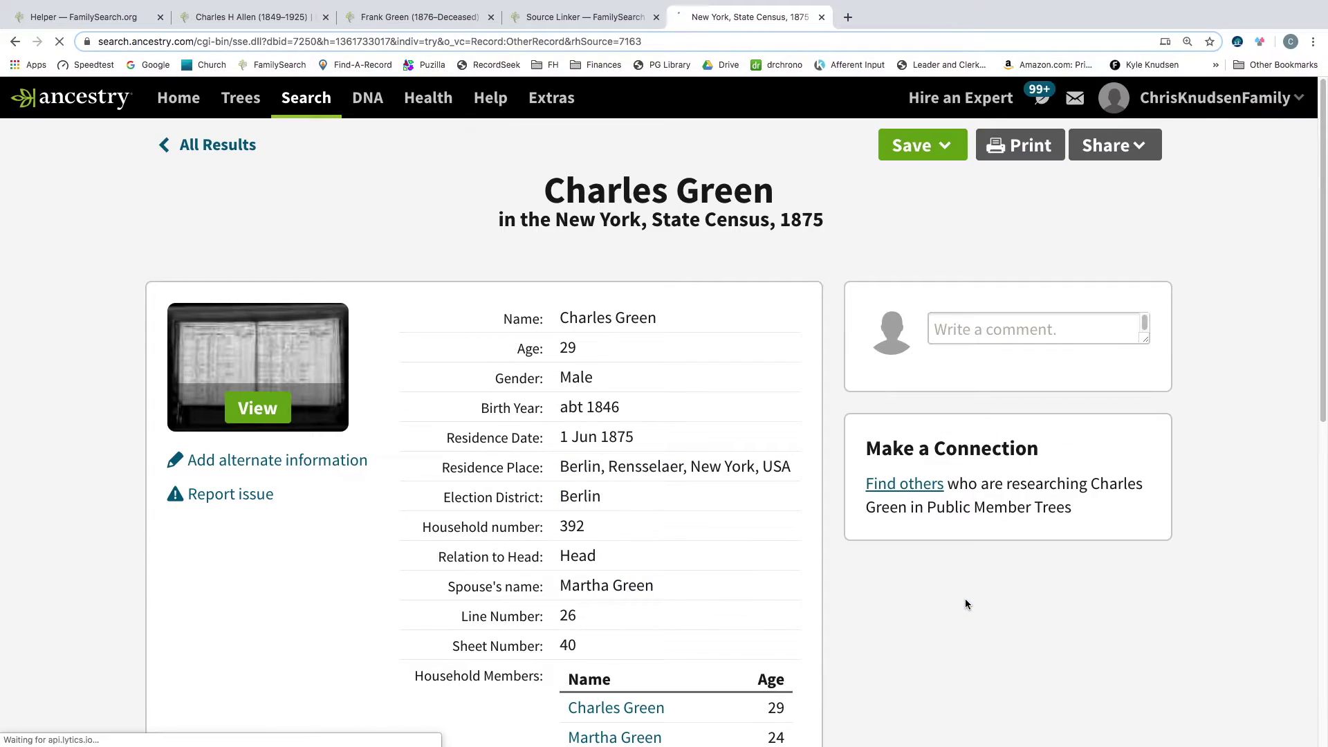
scroll(709, 575, down, 1)
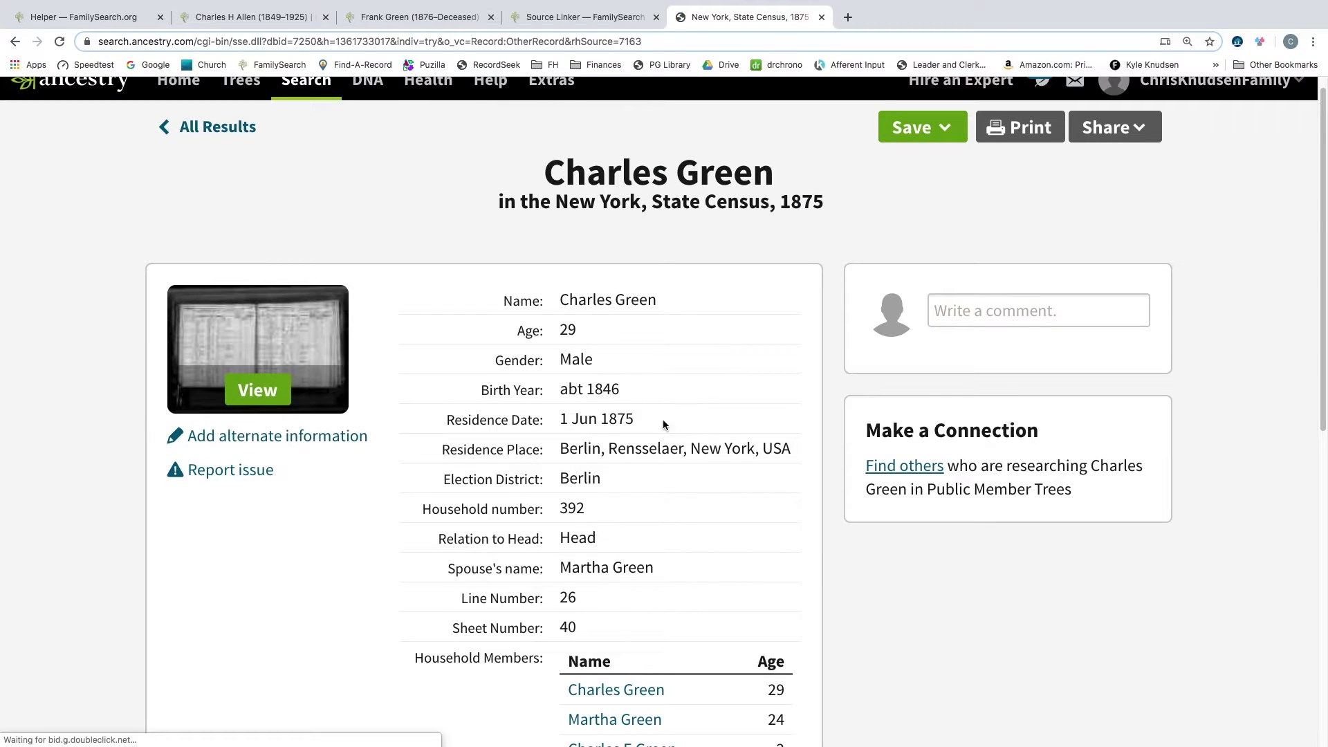
scroll(665, 337, down, 3)
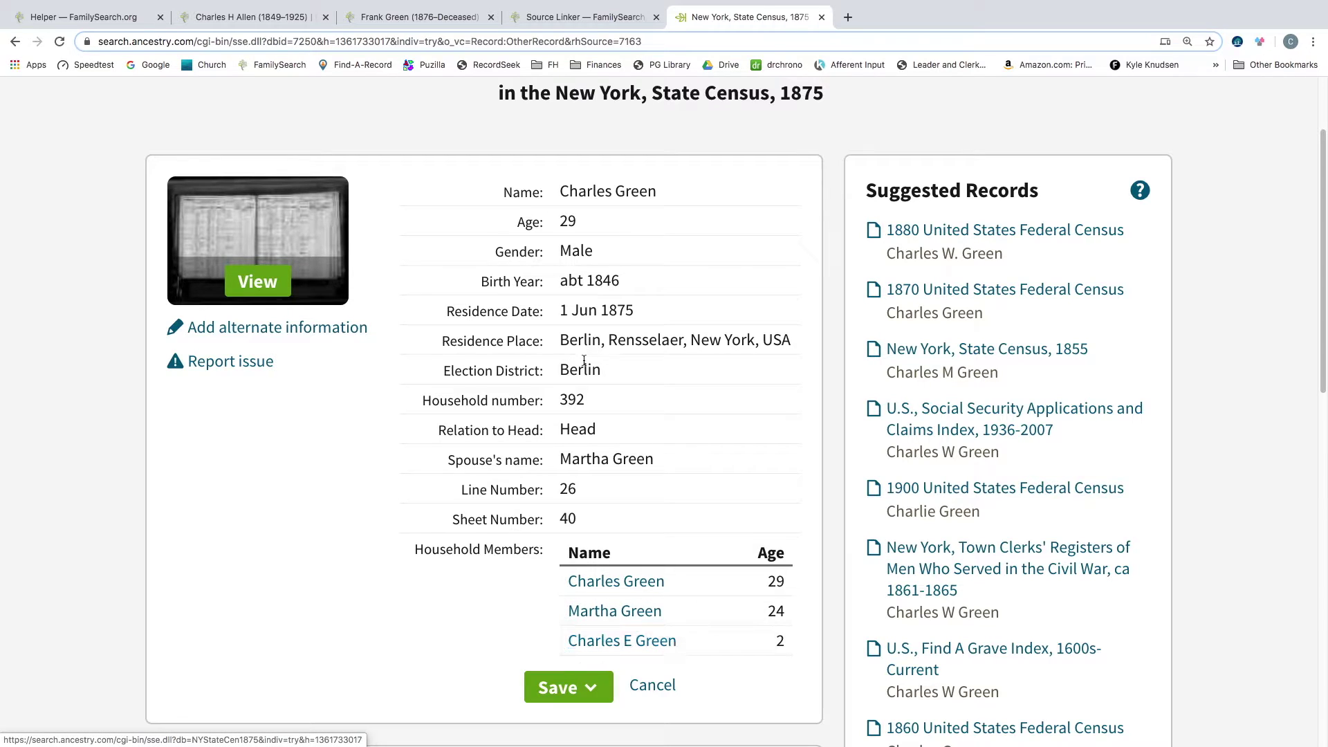
scroll(625, 407, up, 3)
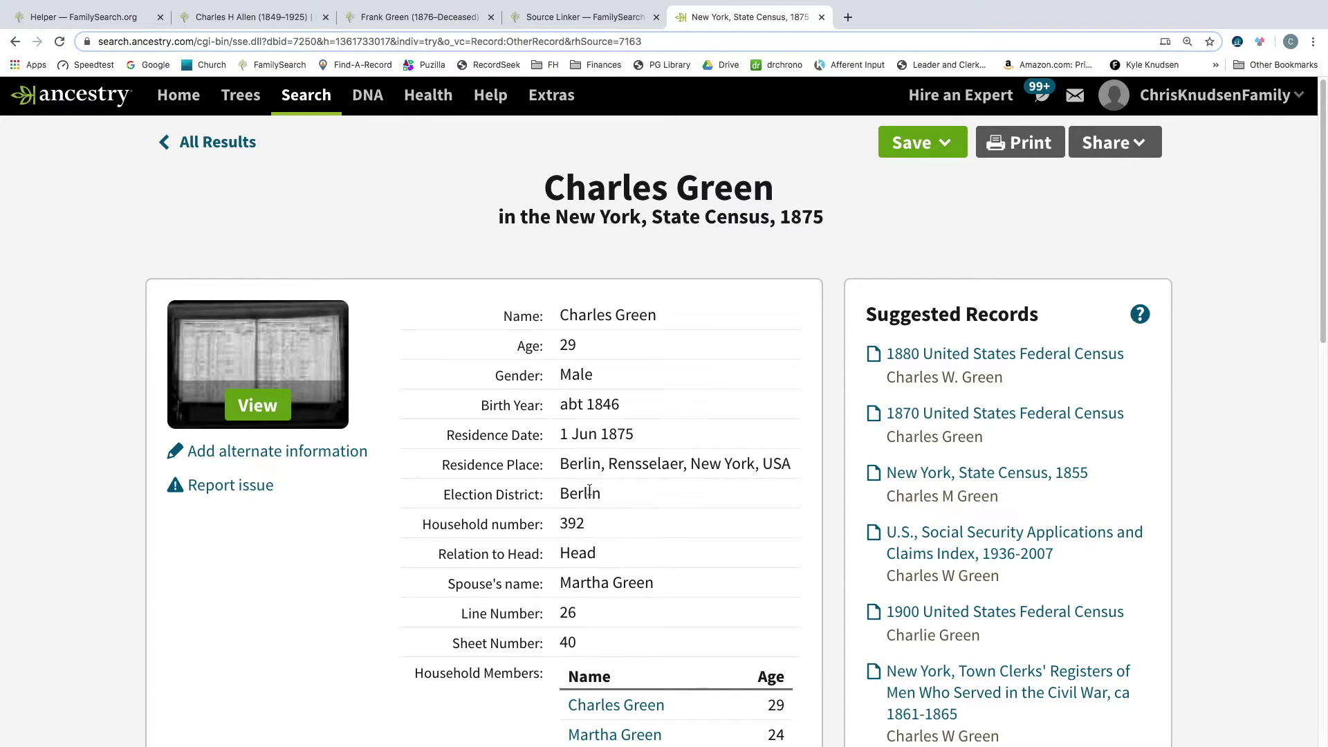
Highlight the father's 1875 New York State Census details from the name through the household members
scroll(633, 493, down, 1)
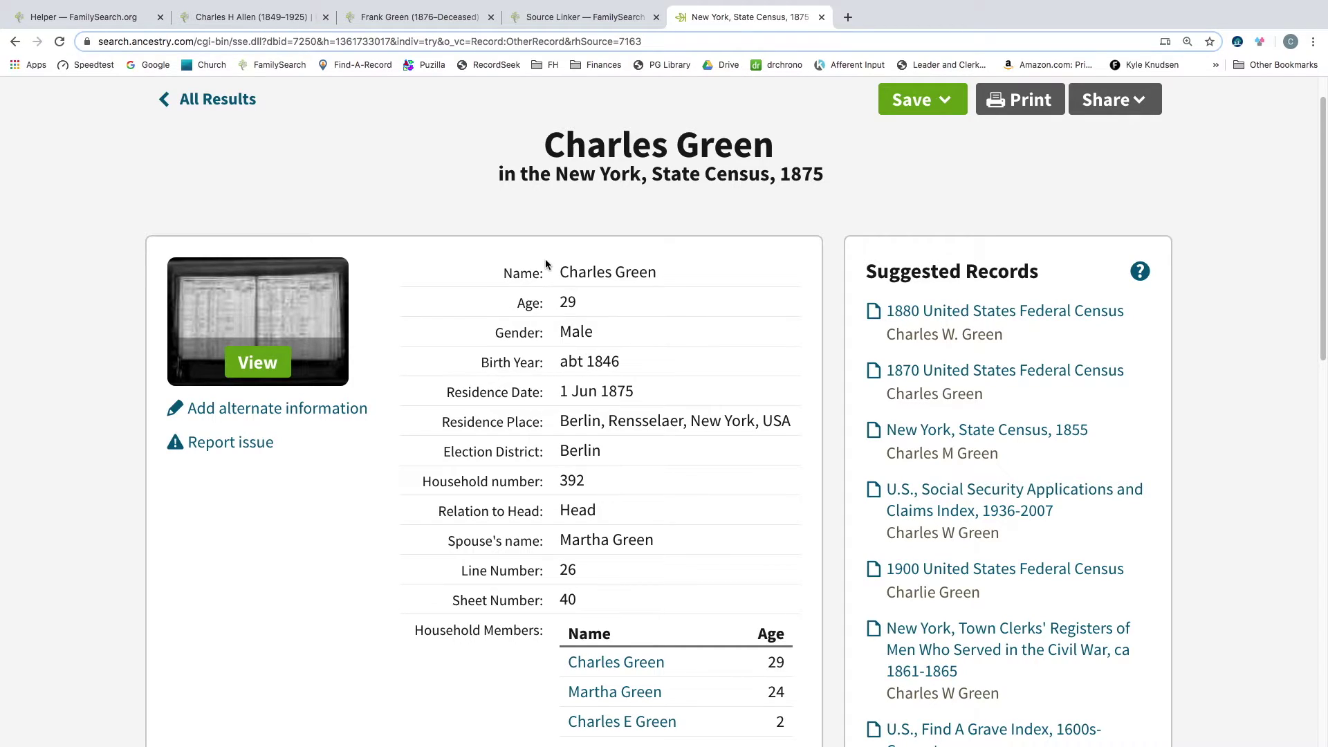
drag(504, 273, 781, 720)
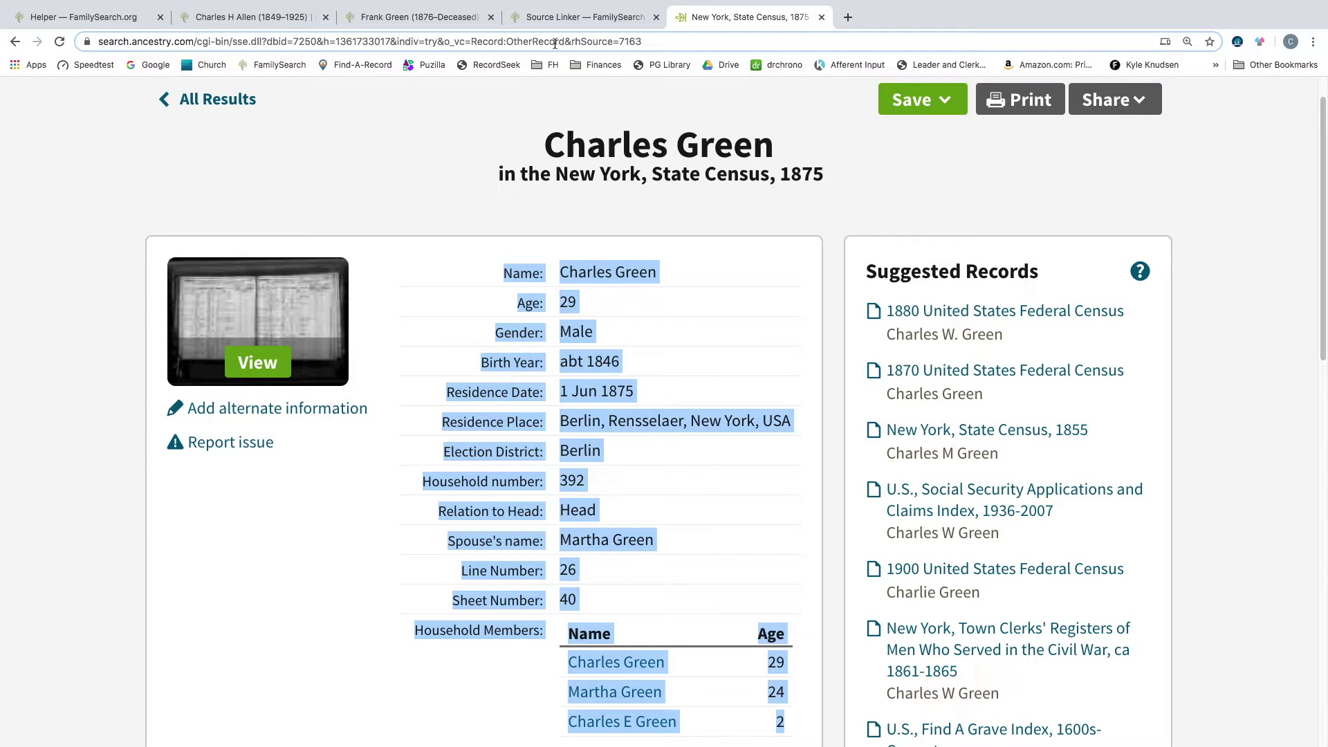
Switch to FamilySearch, close the finished Source Linker page and reload the husband's person page to check his parents and siblings
click(389, 18)
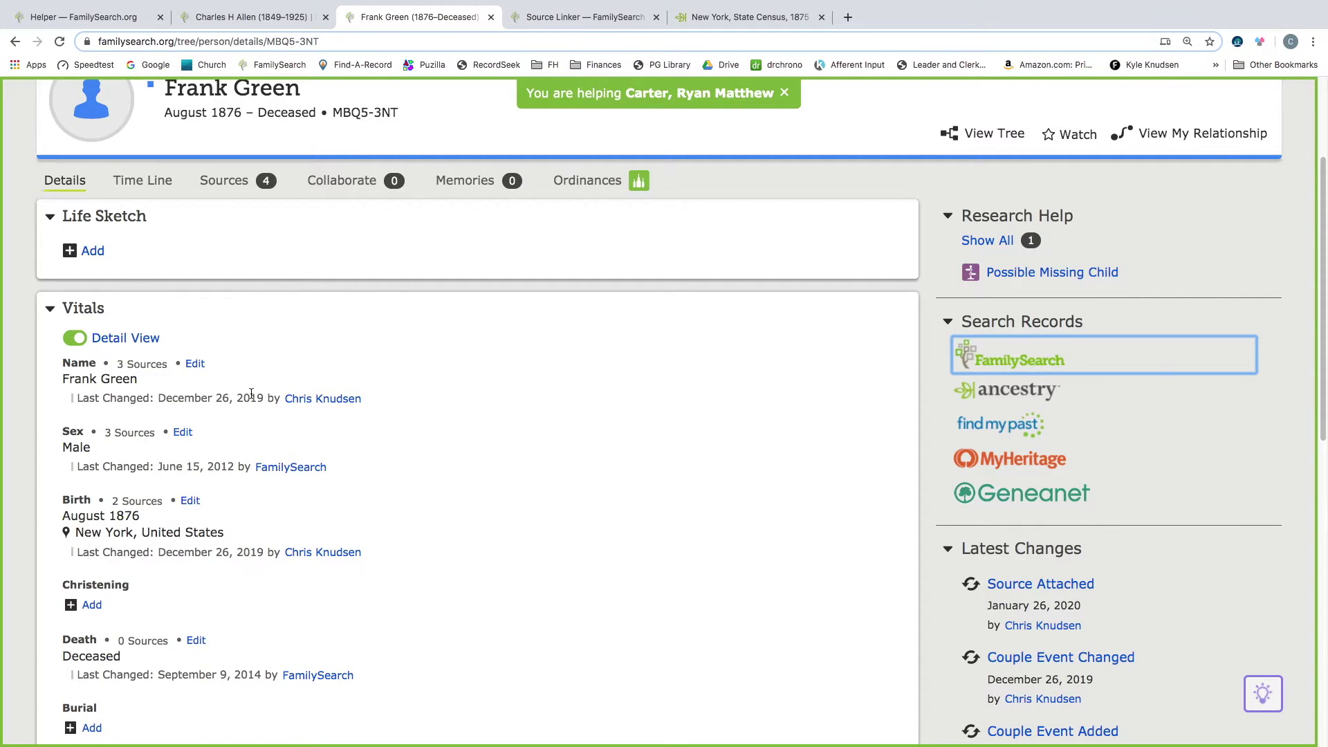
scroll(255, 387, down, 10)
scroll(349, 458, down, 3)
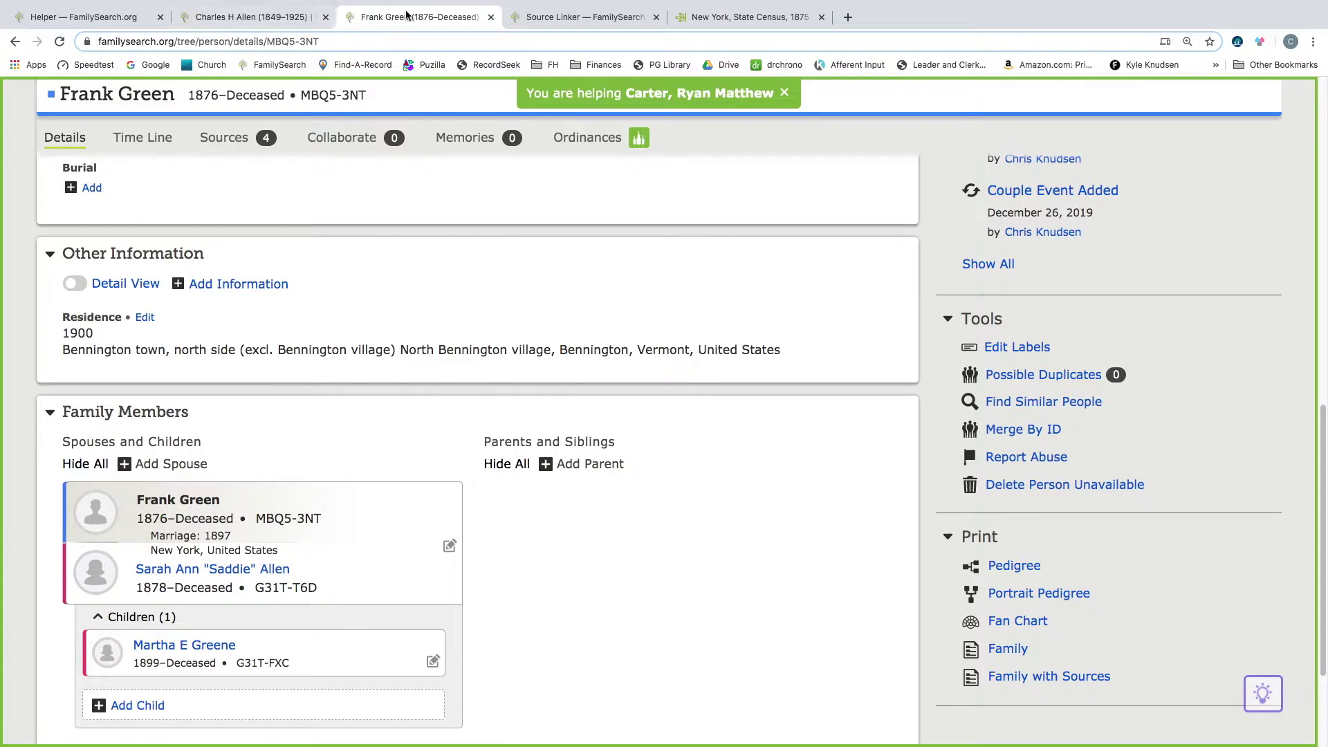
click(581, 17)
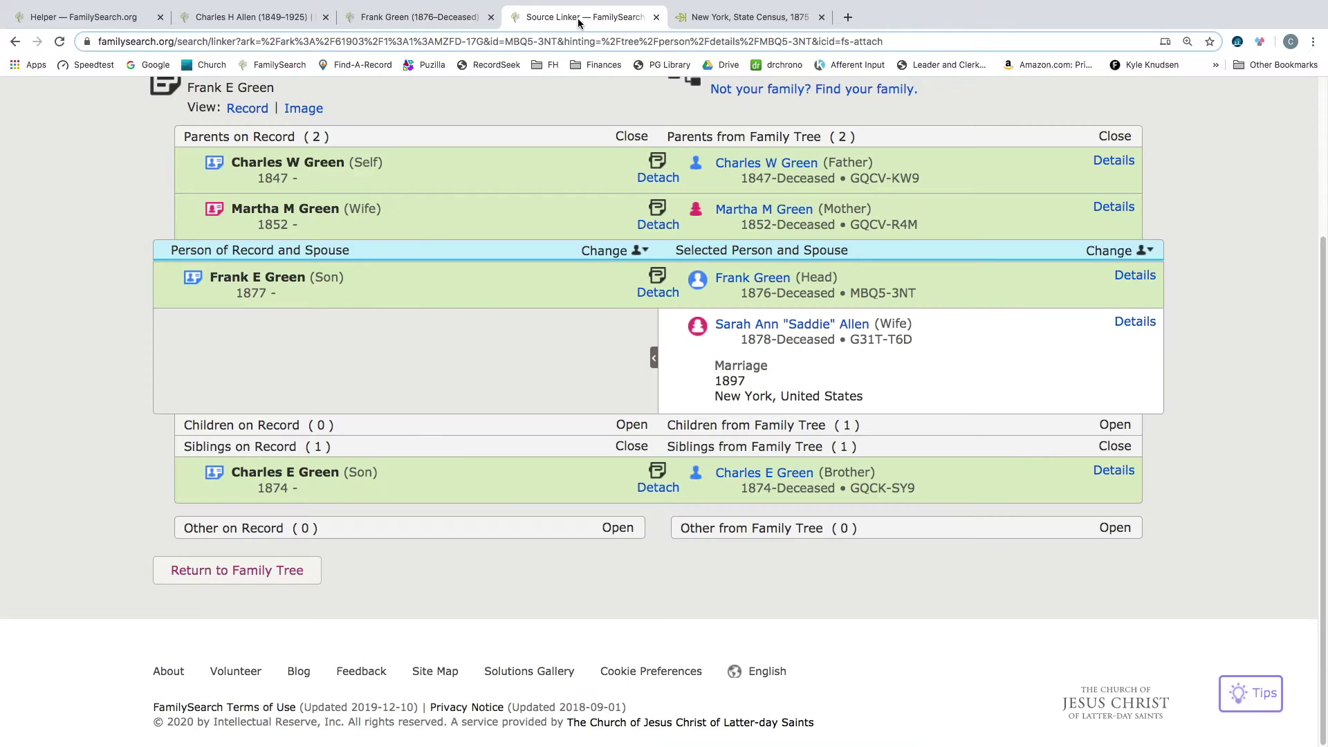
click(656, 16)
click(429, 17)
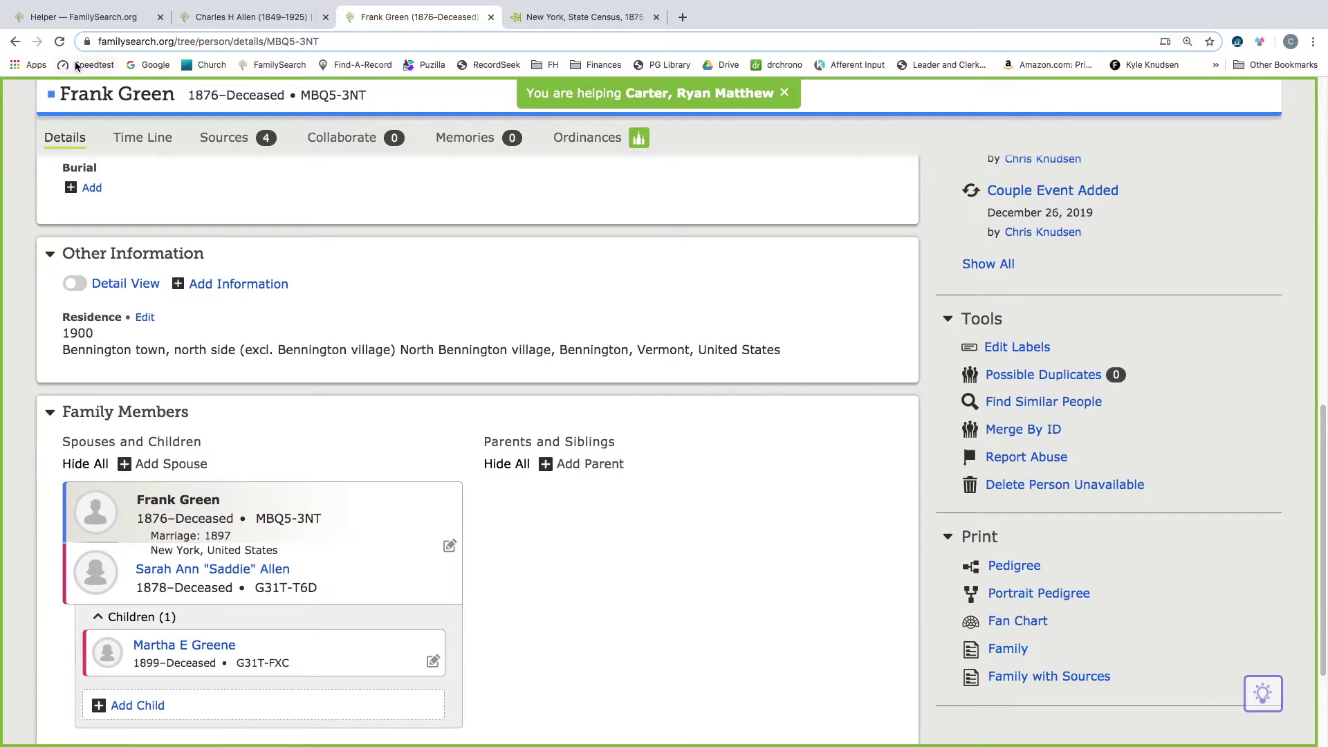
click(59, 41)
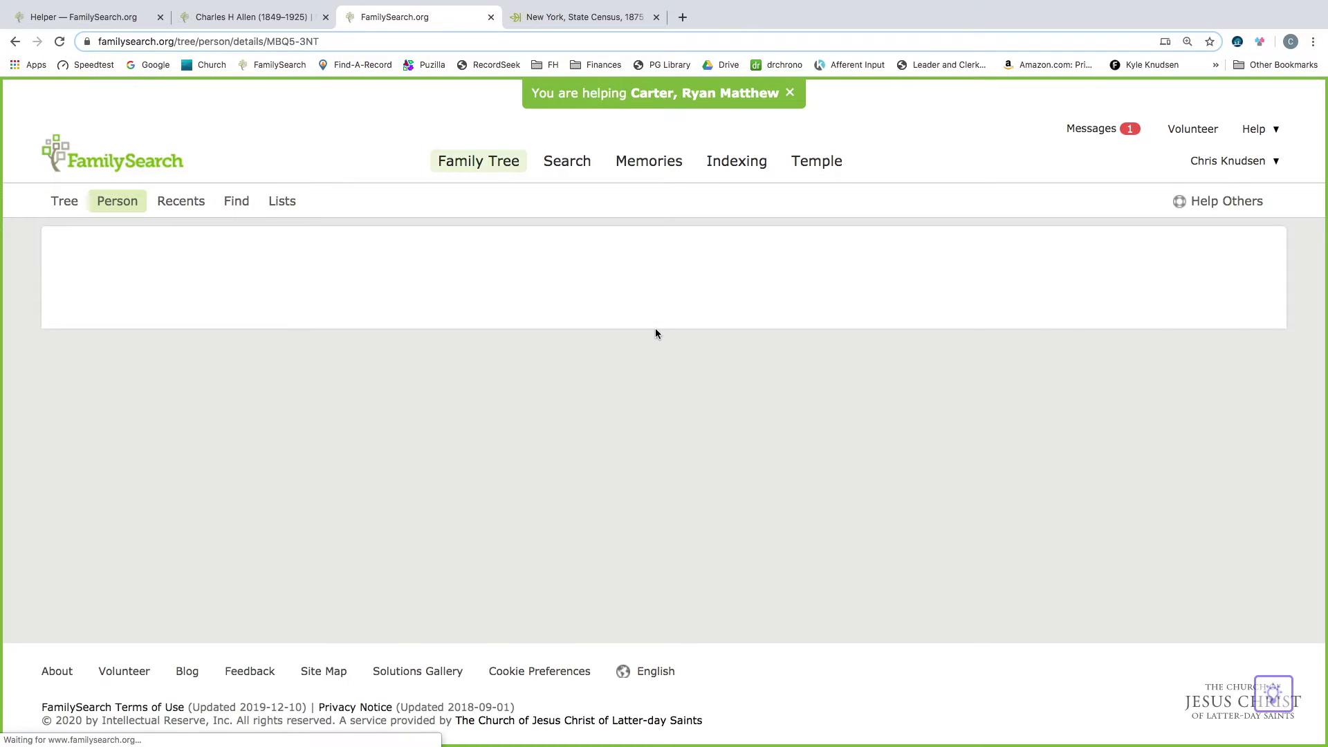
scroll(712, 453, down, 3)
scroll(711, 454, down, 10)
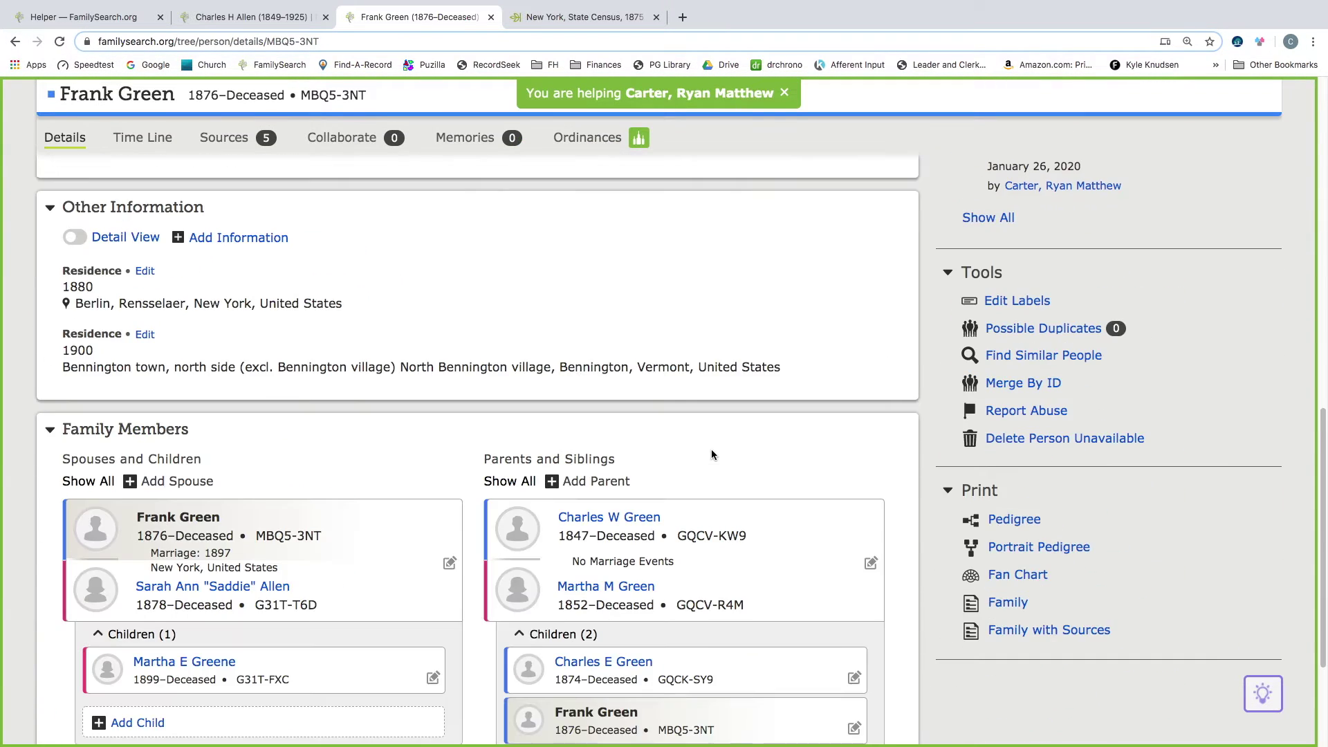
Open the father's person page and start reviewing and attaching his New York State Census, 1875 record hint
mouse_move(620, 386)
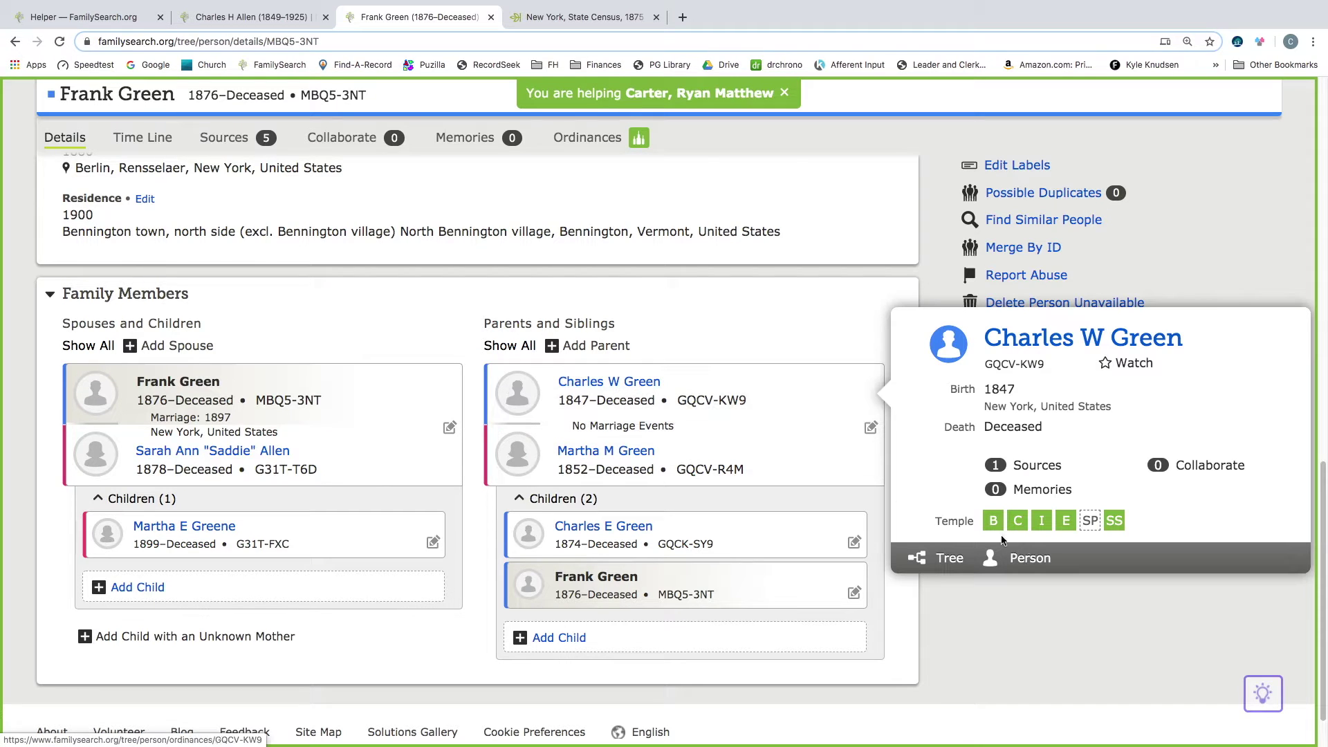
click(1022, 558)
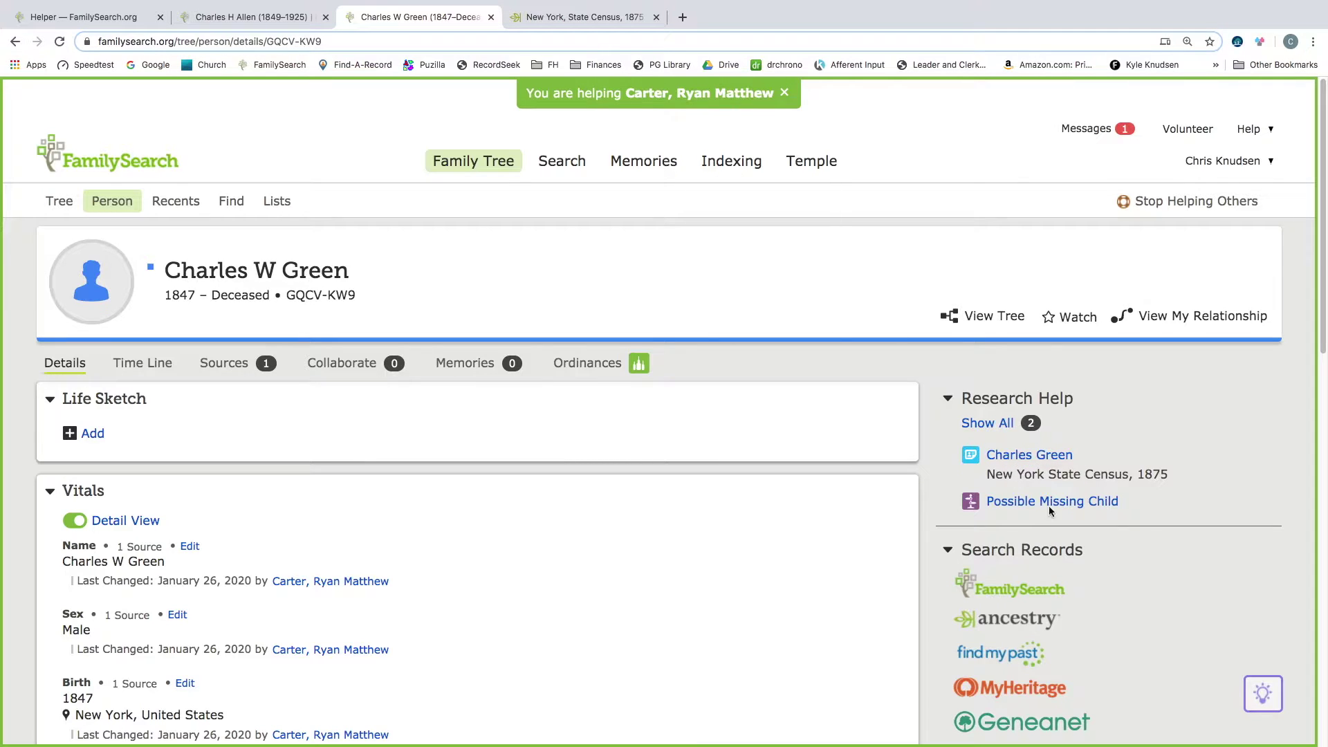
click(1029, 455)
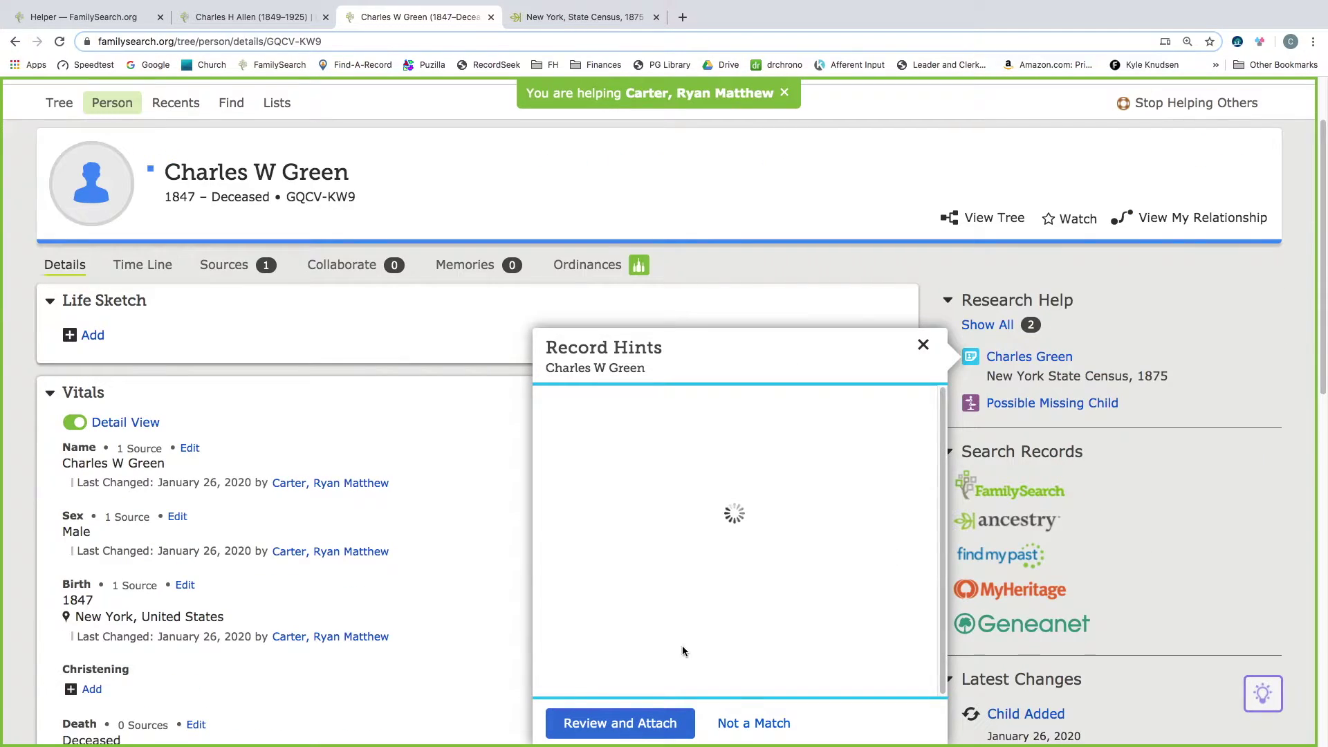
click(621, 723)
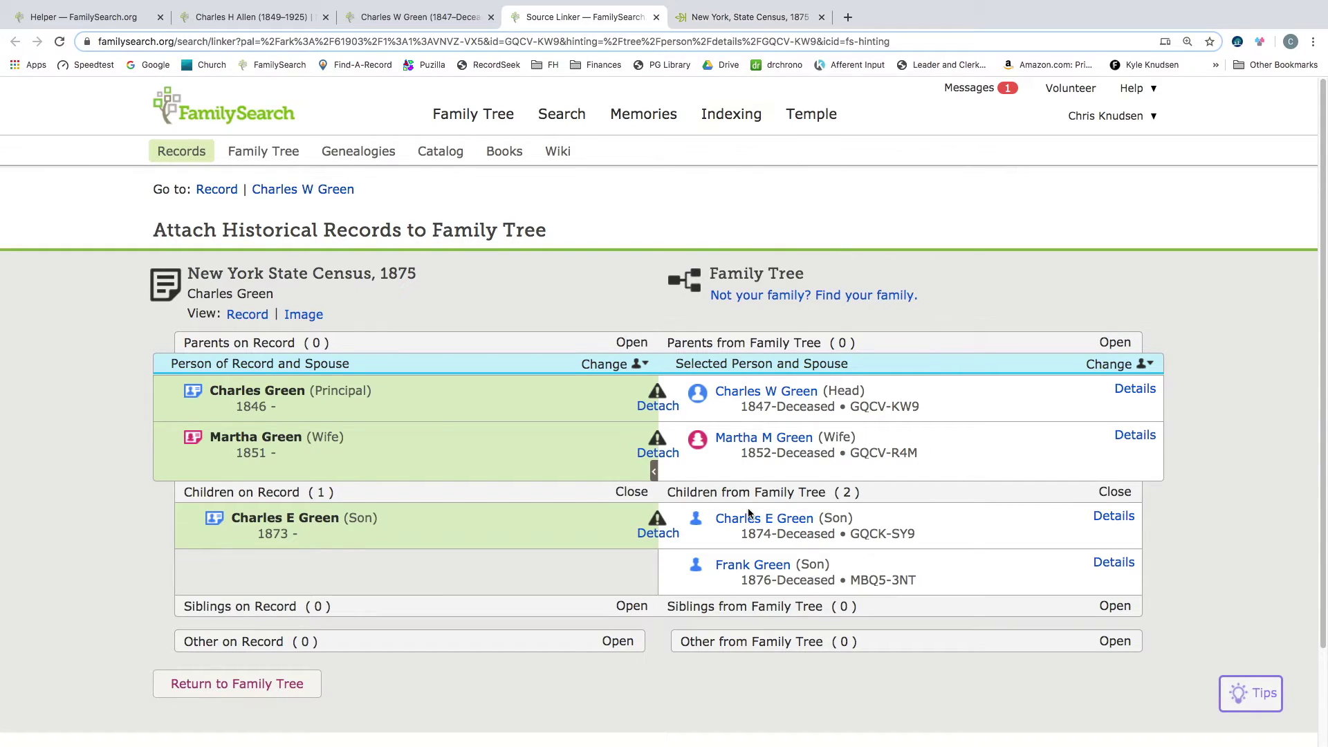
Check who the 1875 census entries are already attached to and open the person linked to the father's entry
mouse_move(657, 438)
mouse_move(648, 409)
mouse_move(675, 532)
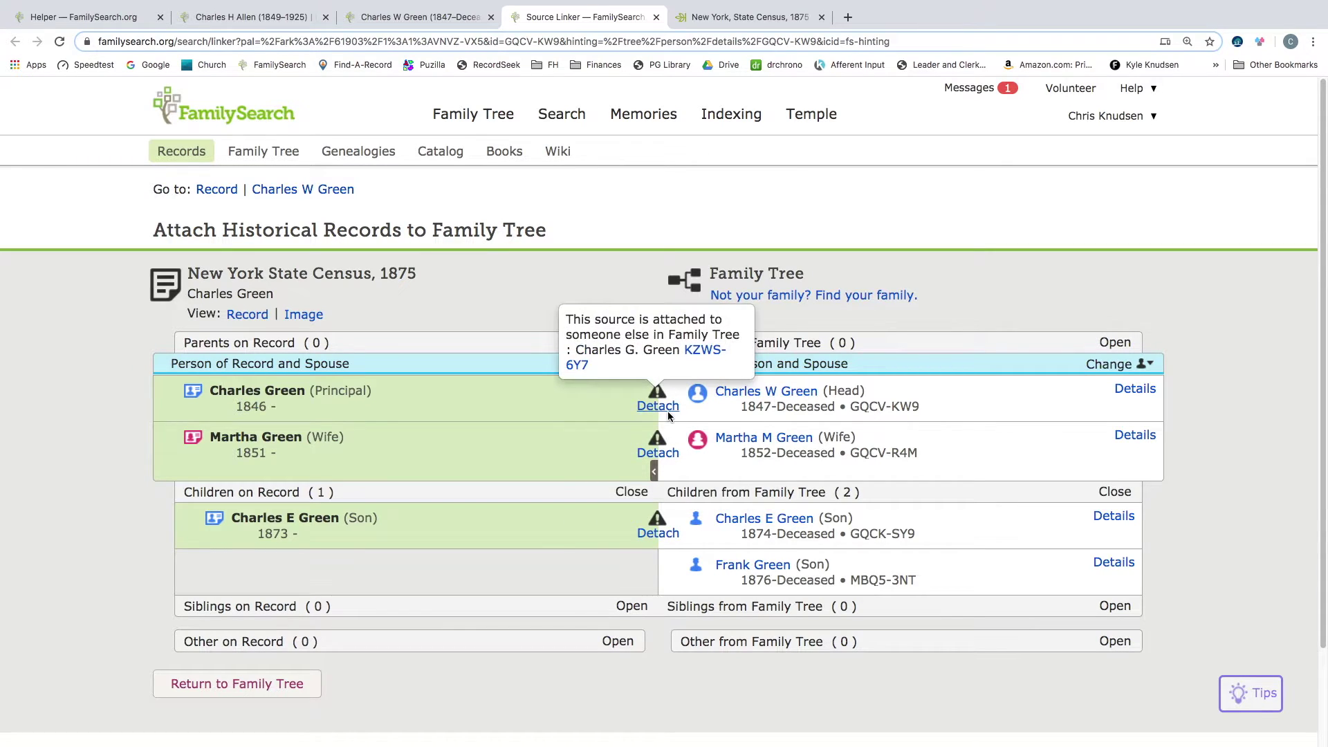
click(699, 349)
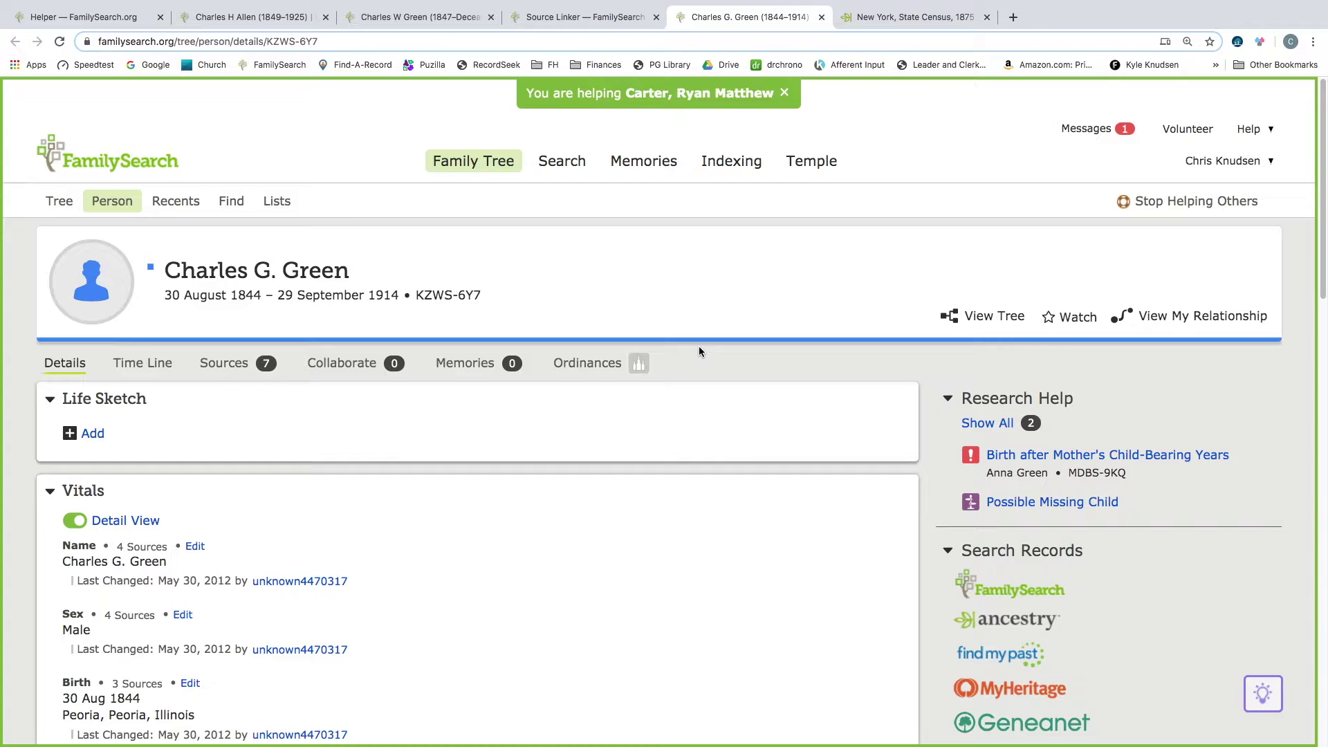
Examine the attached man's residences, marriage, spouse and children, and compare them with the Ancestry 1875 census household
scroll(629, 525, down, 15)
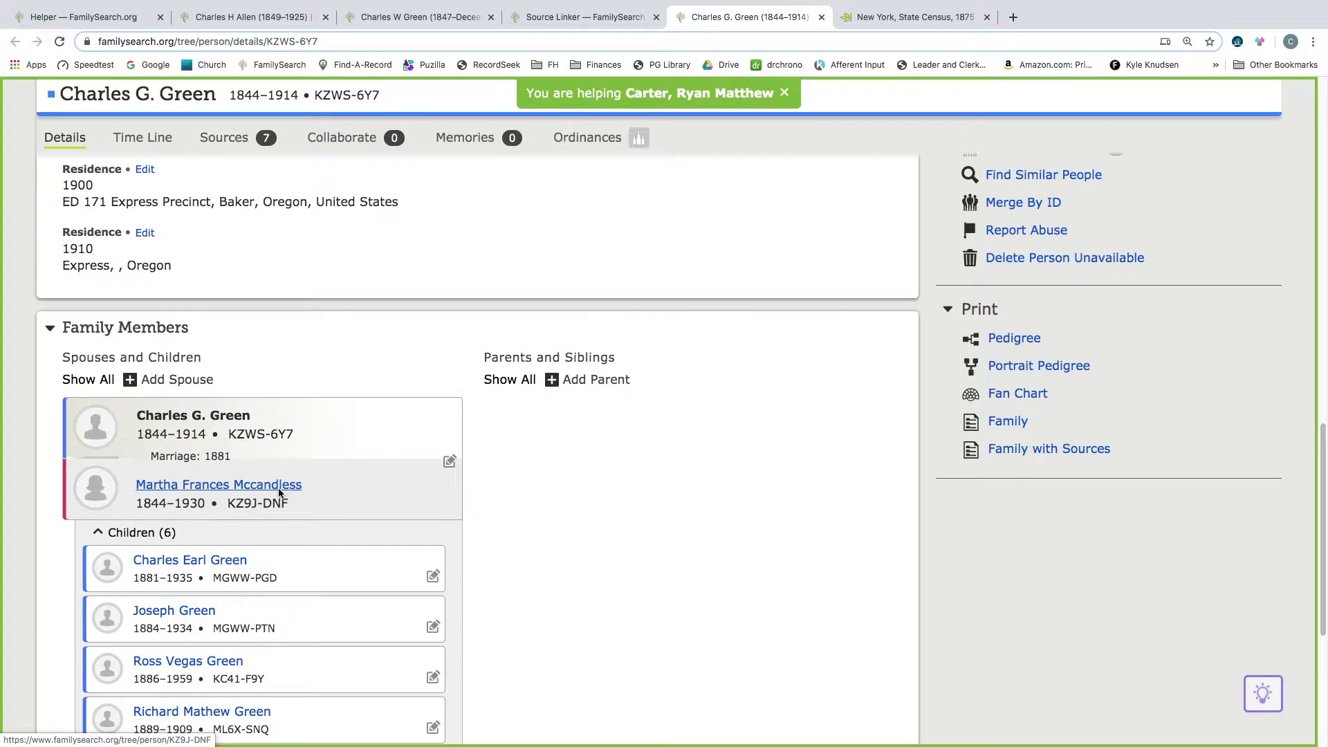
scroll(220, 559, down, 2)
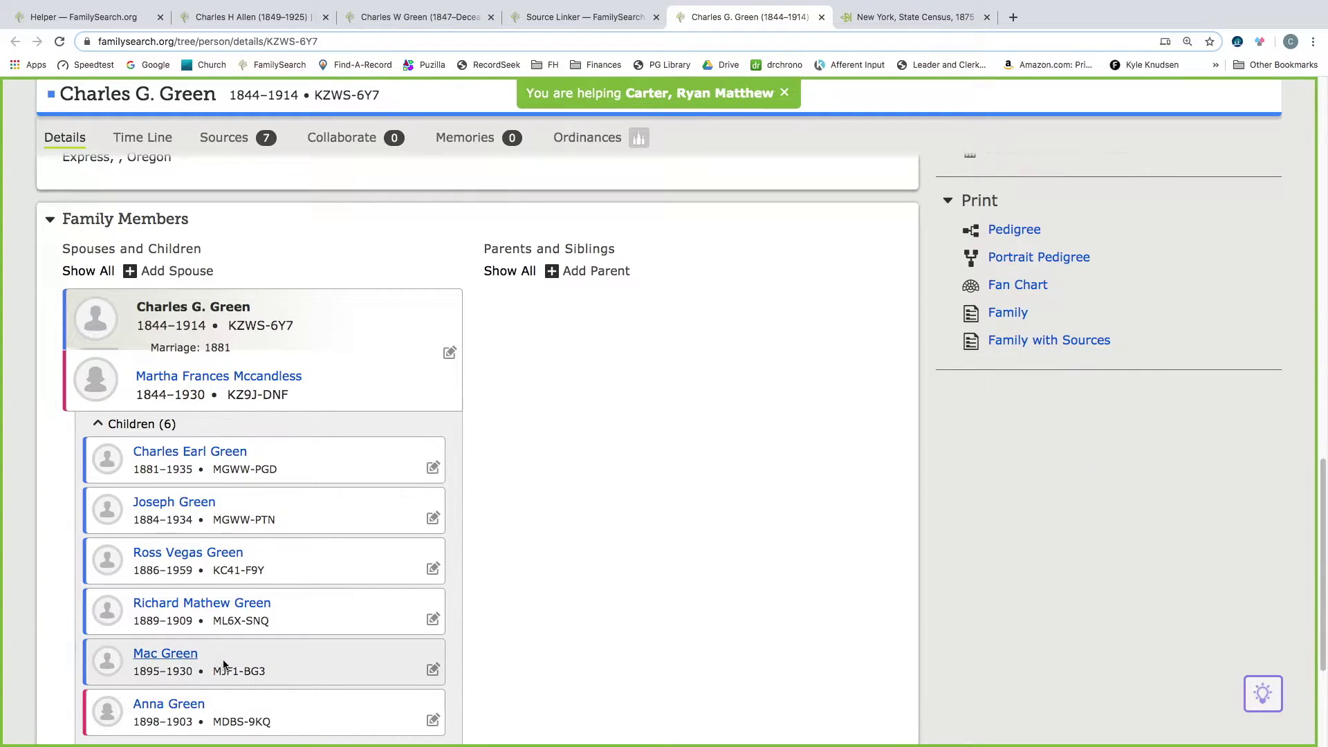
scroll(232, 665, down, 1)
scroll(230, 661, down, 2)
scroll(249, 575, up, 2)
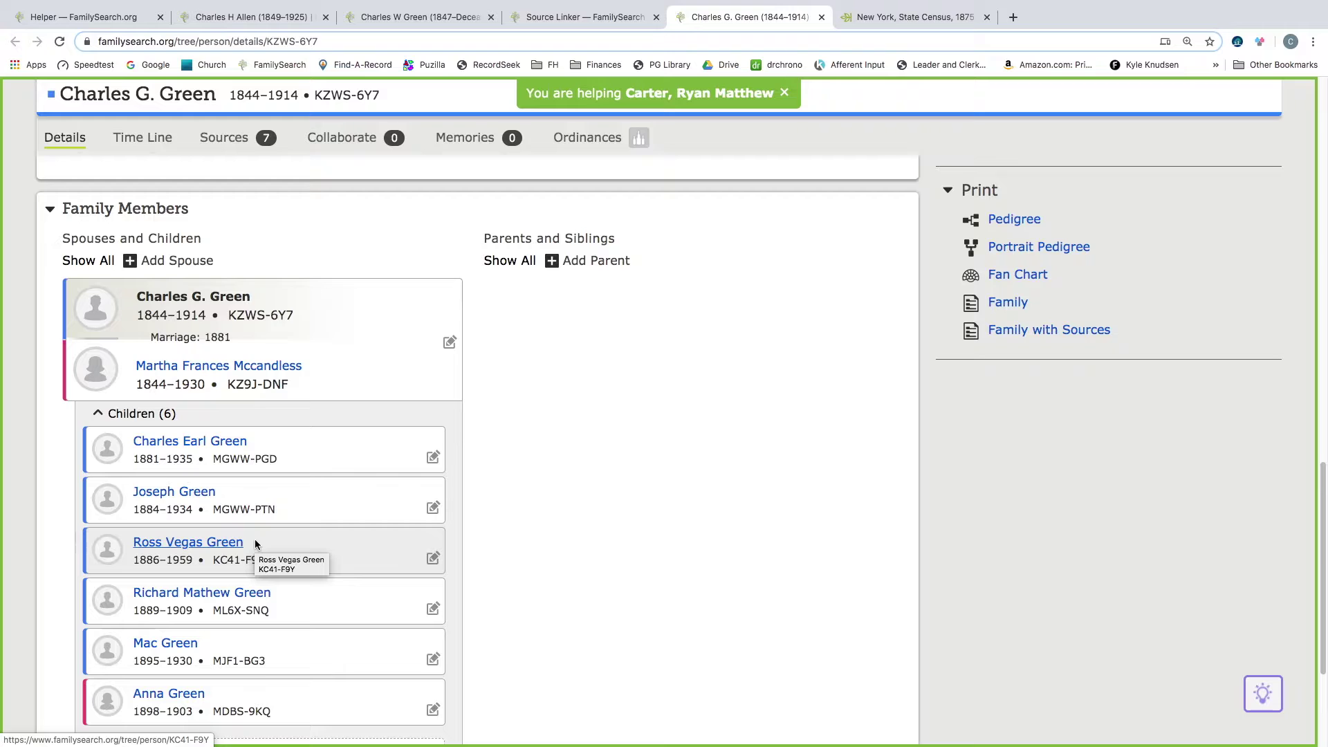
scroll(304, 519, up, 4)
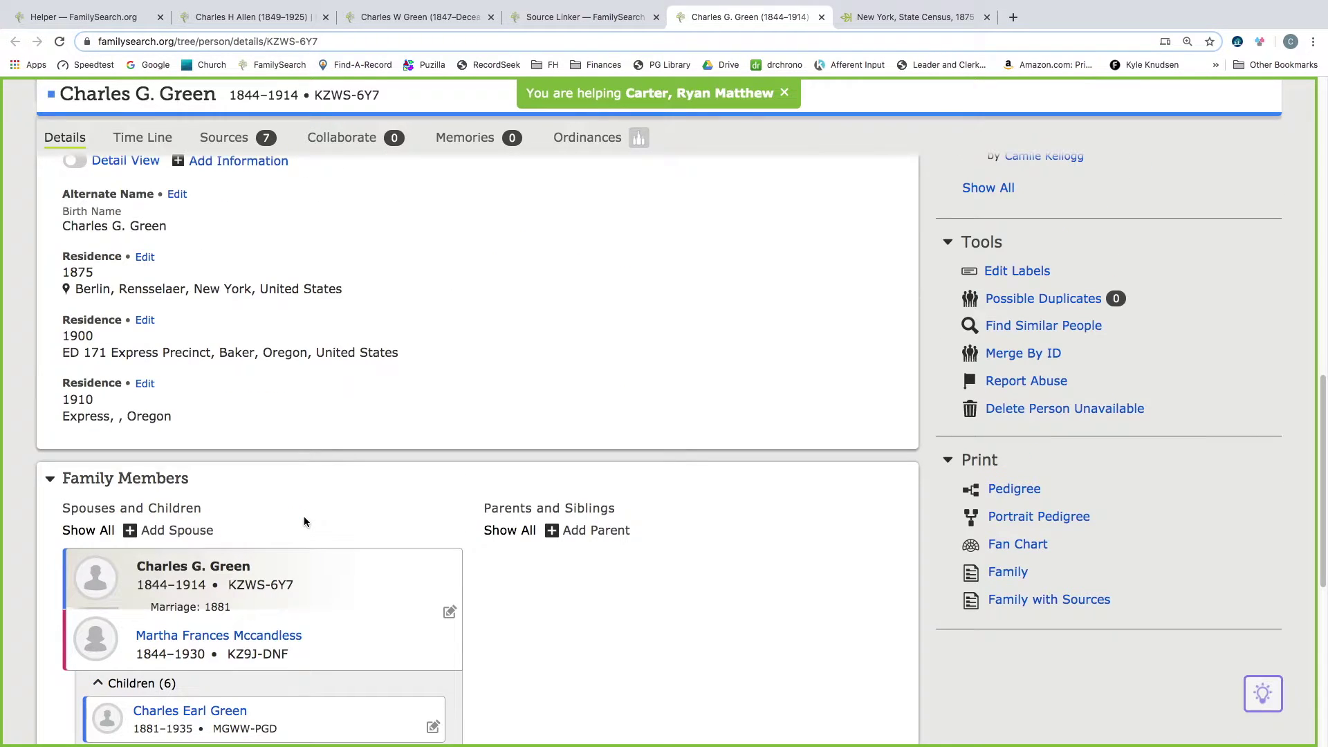
scroll(304, 521, up, 1)
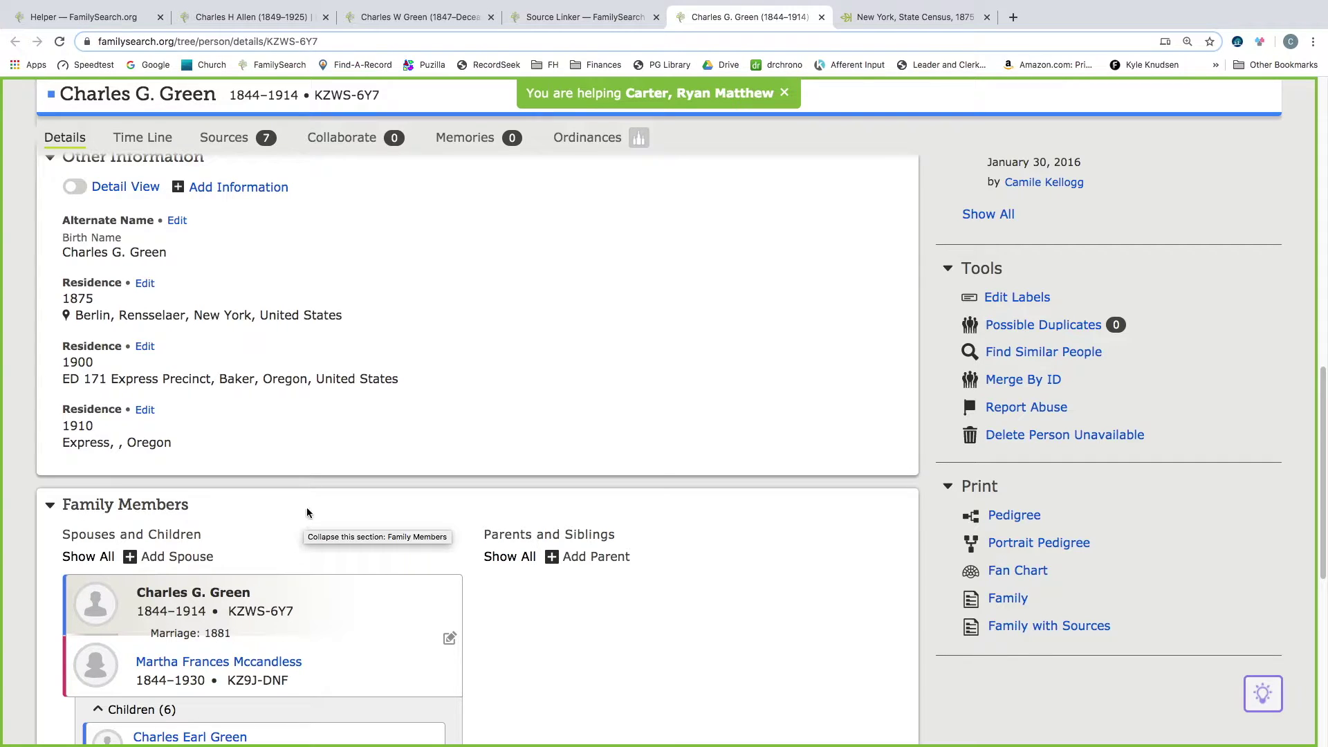
scroll(351, 420, down, 4)
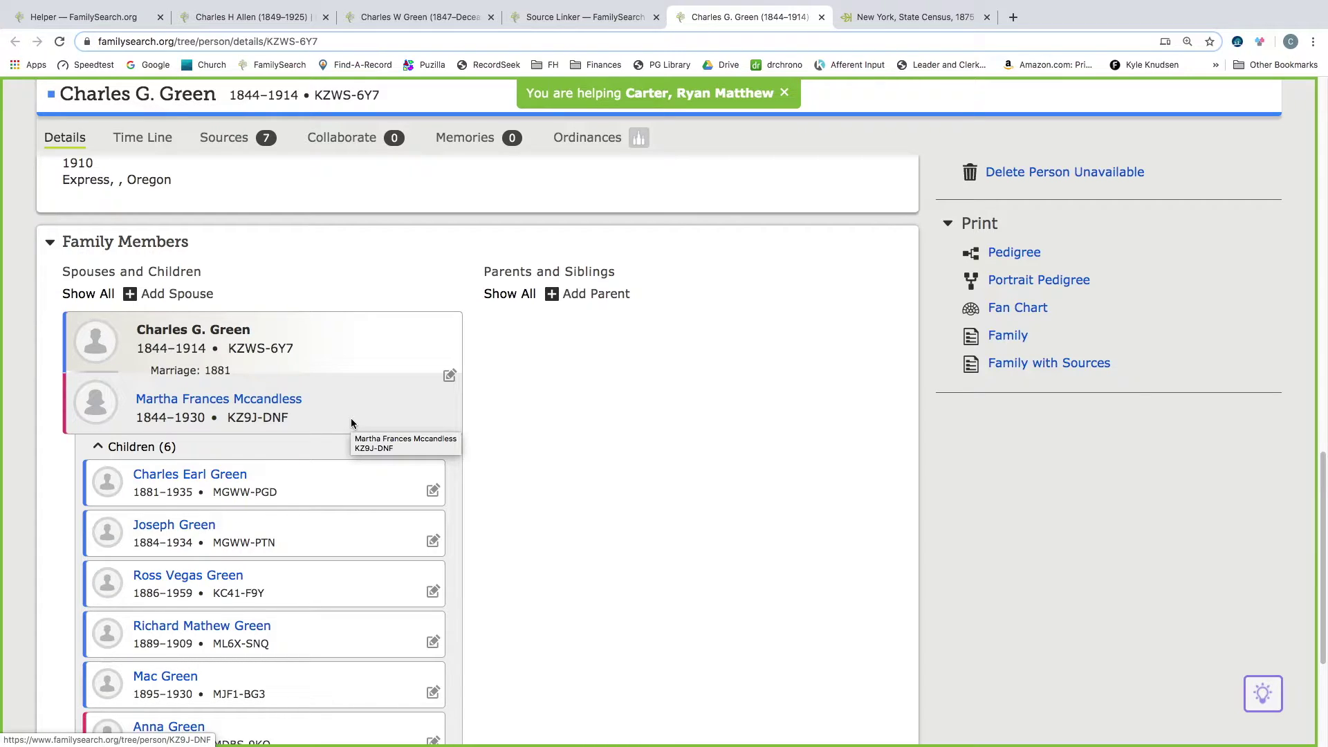
key(ctrl+Tab)
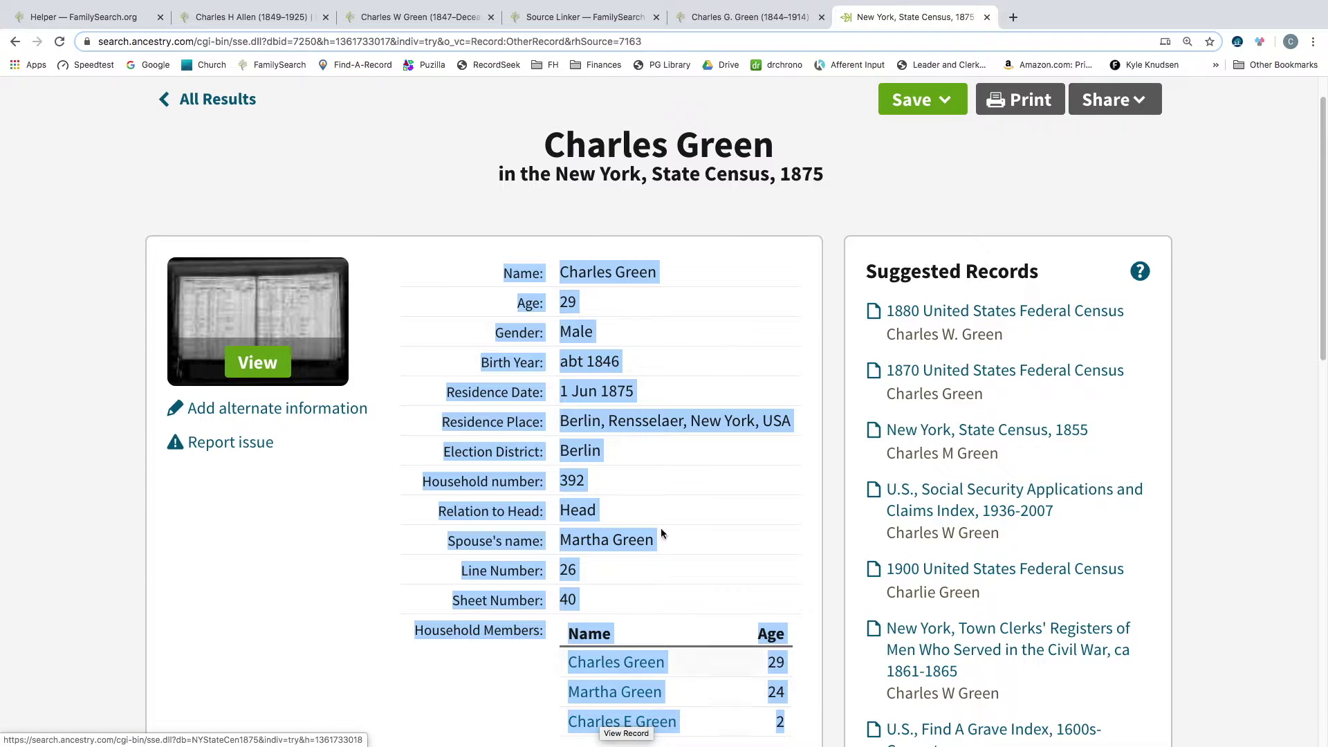
click(738, 17)
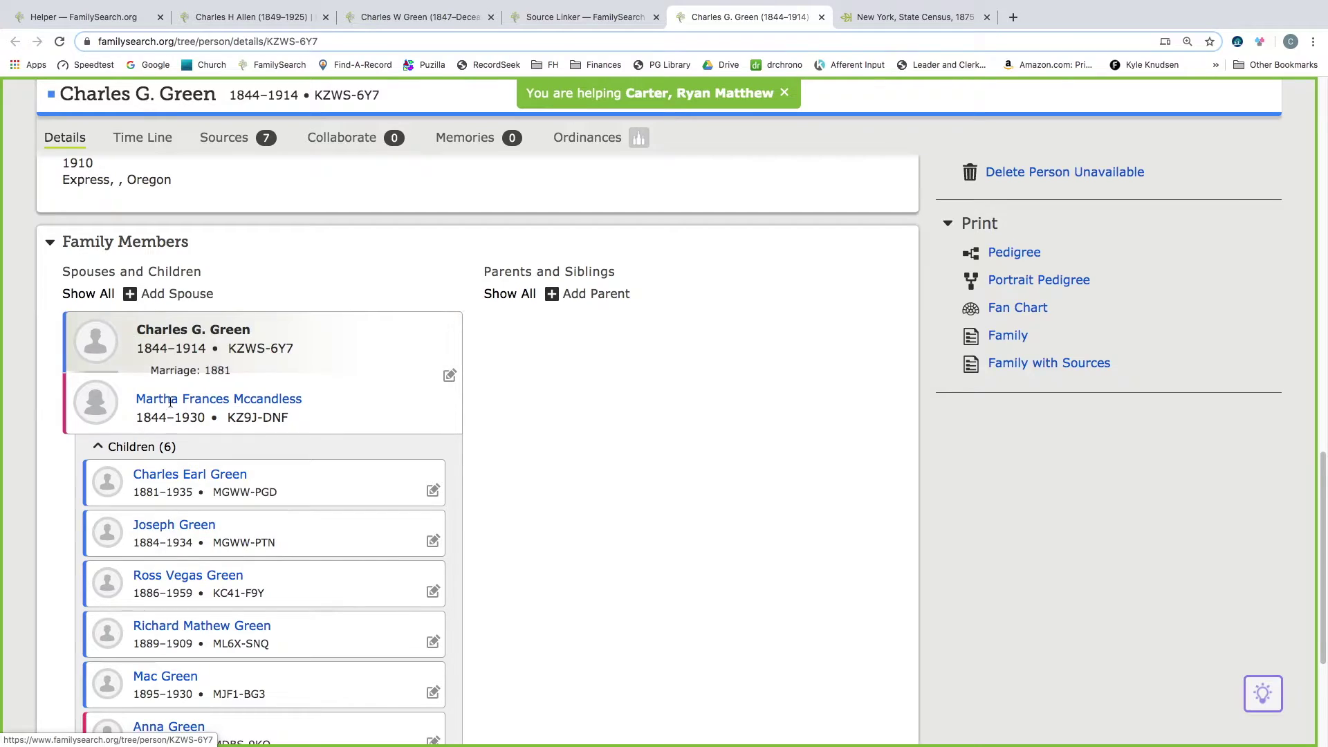
Review the attached man's United States Census, 1900 source and its household, and open his wife's record from it
click(213, 136)
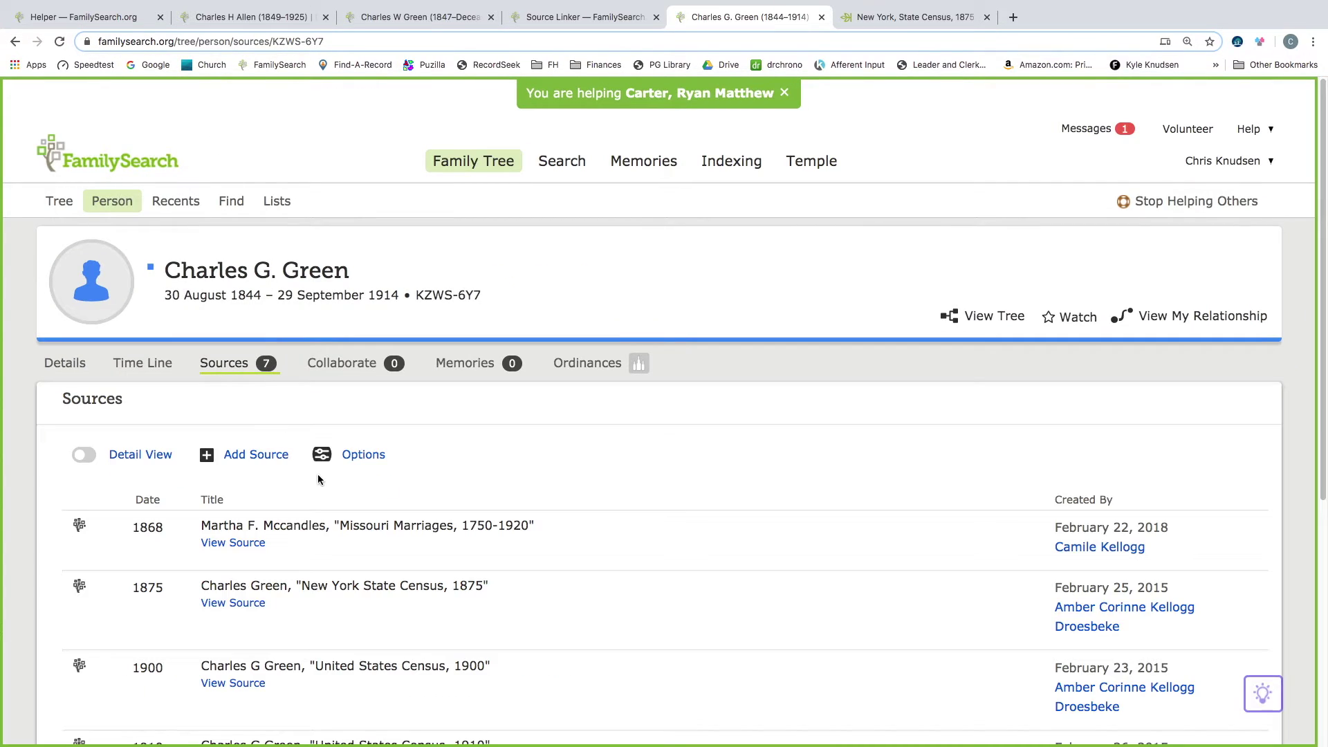
scroll(344, 538, down, 2)
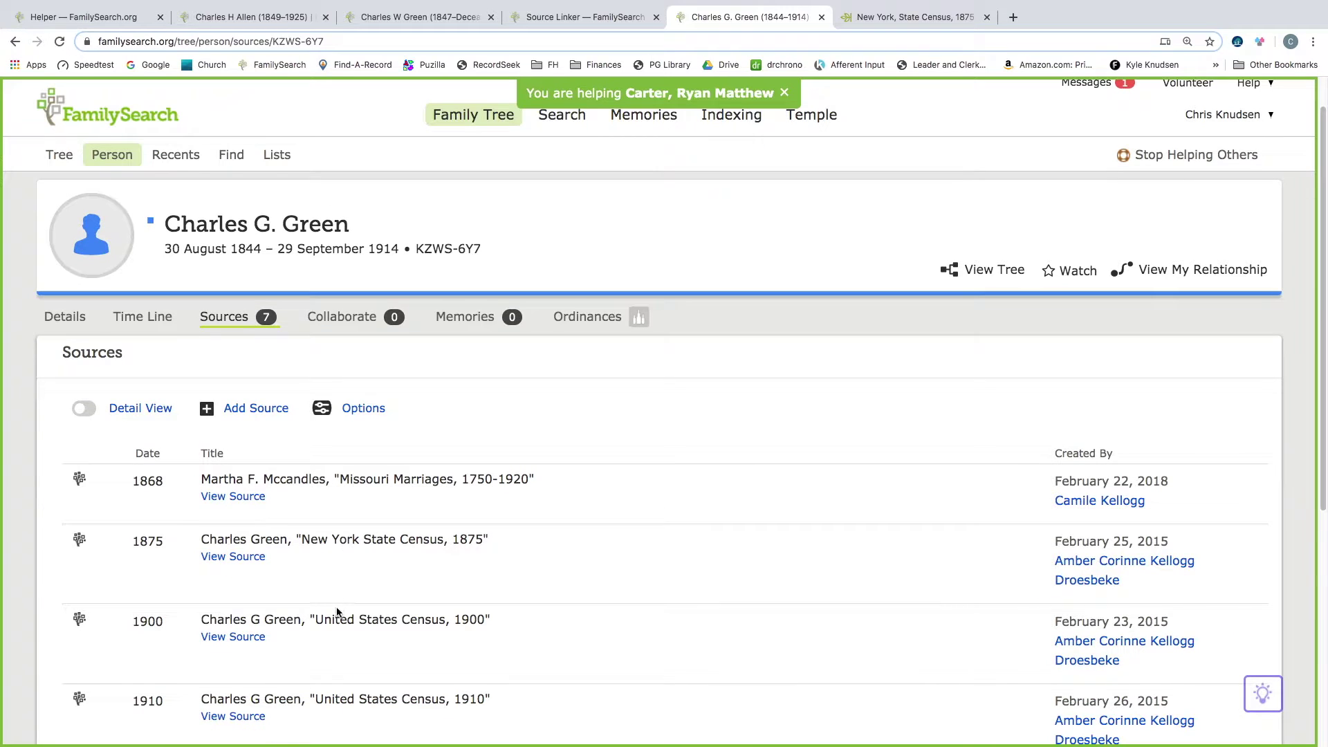
click(338, 621)
scroll(338, 621, down, 8)
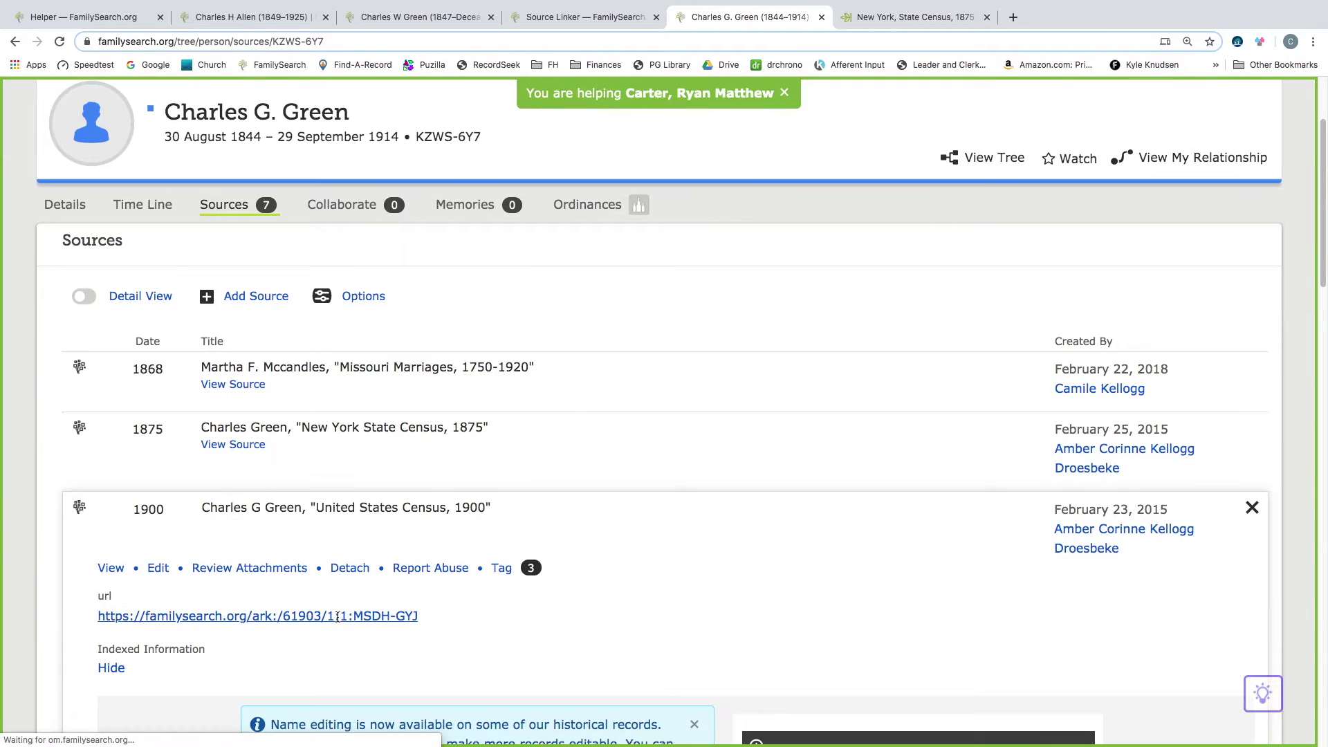
scroll(338, 621, down, 10)
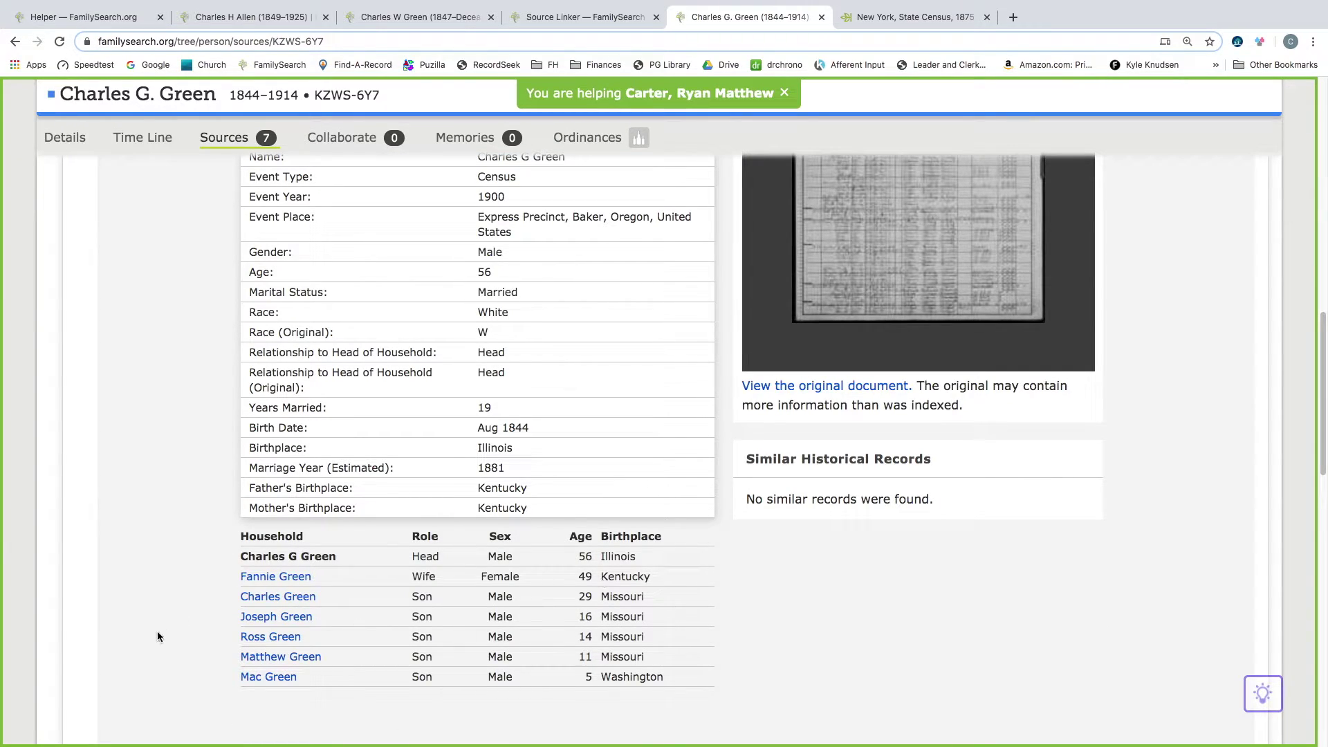
click(296, 578)
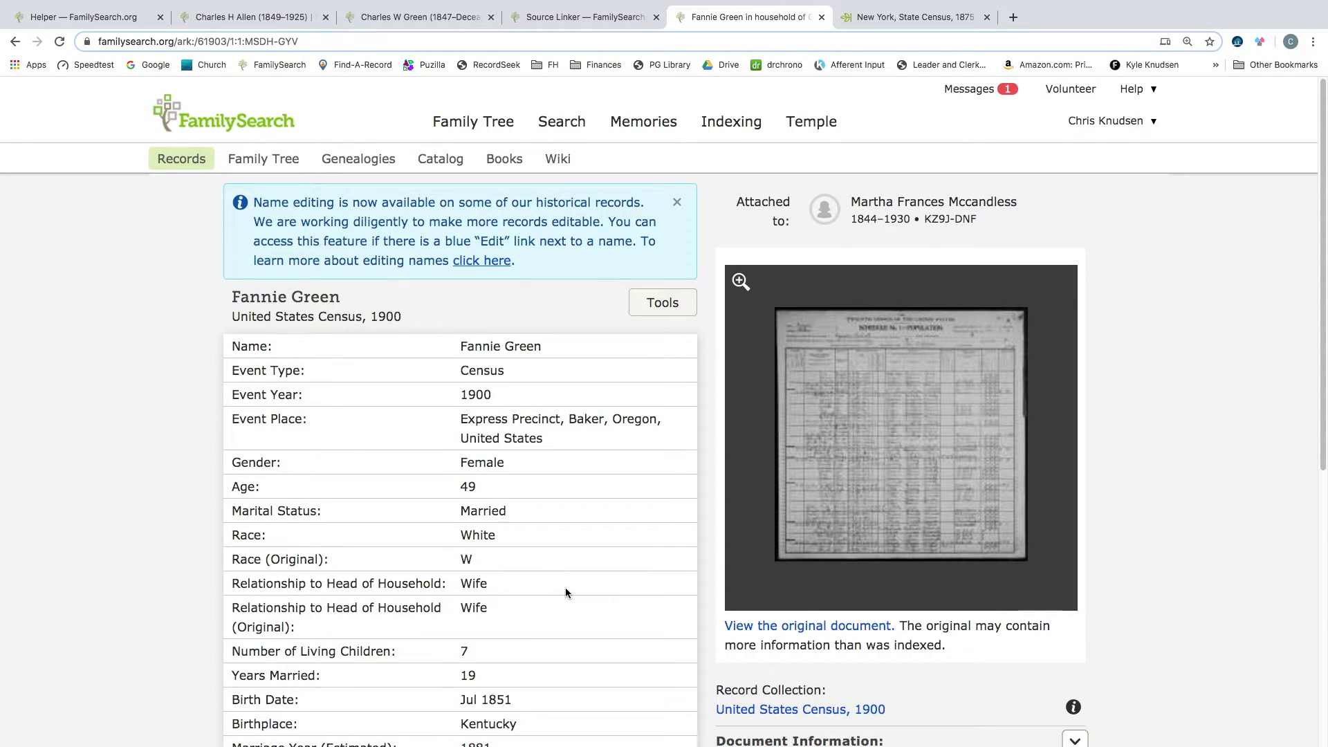
Return to the Source Linker and check which people the father's, mother's and son's 1875 entries are attached to
click(591, 18)
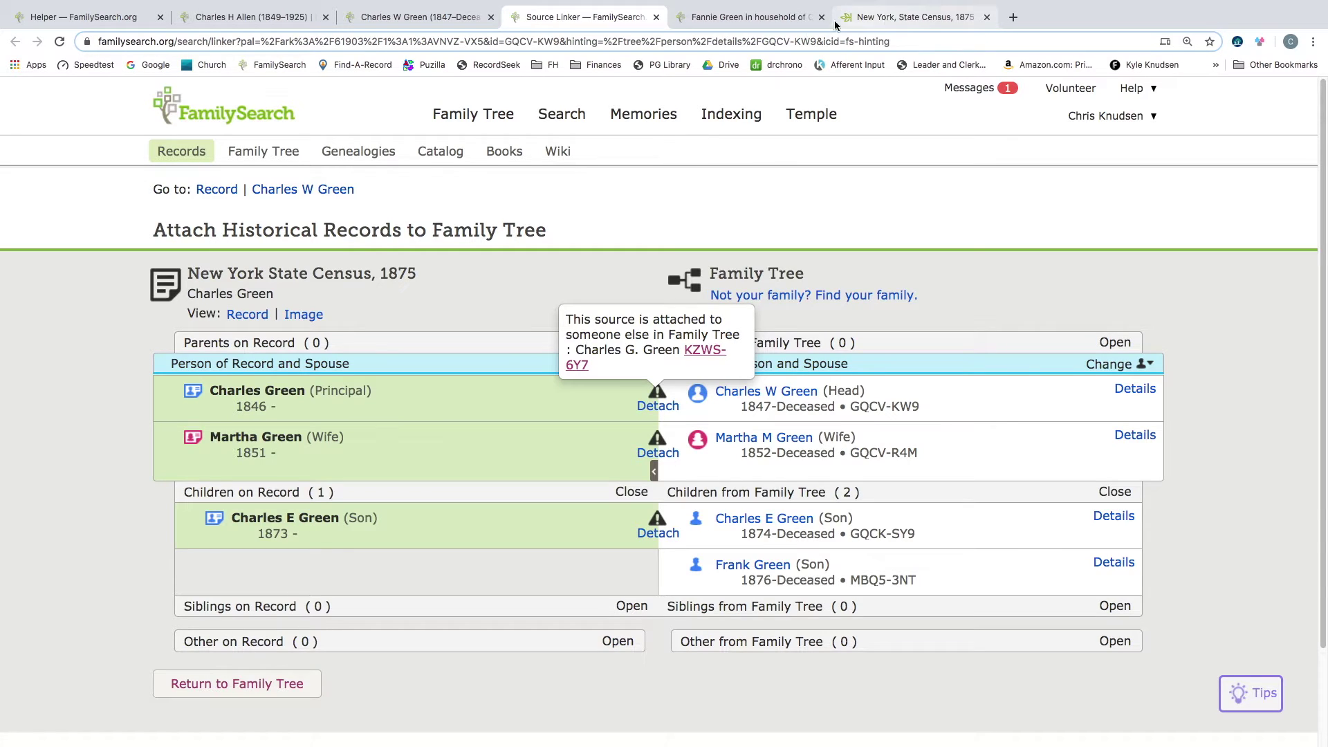
mouse_move(674, 512)
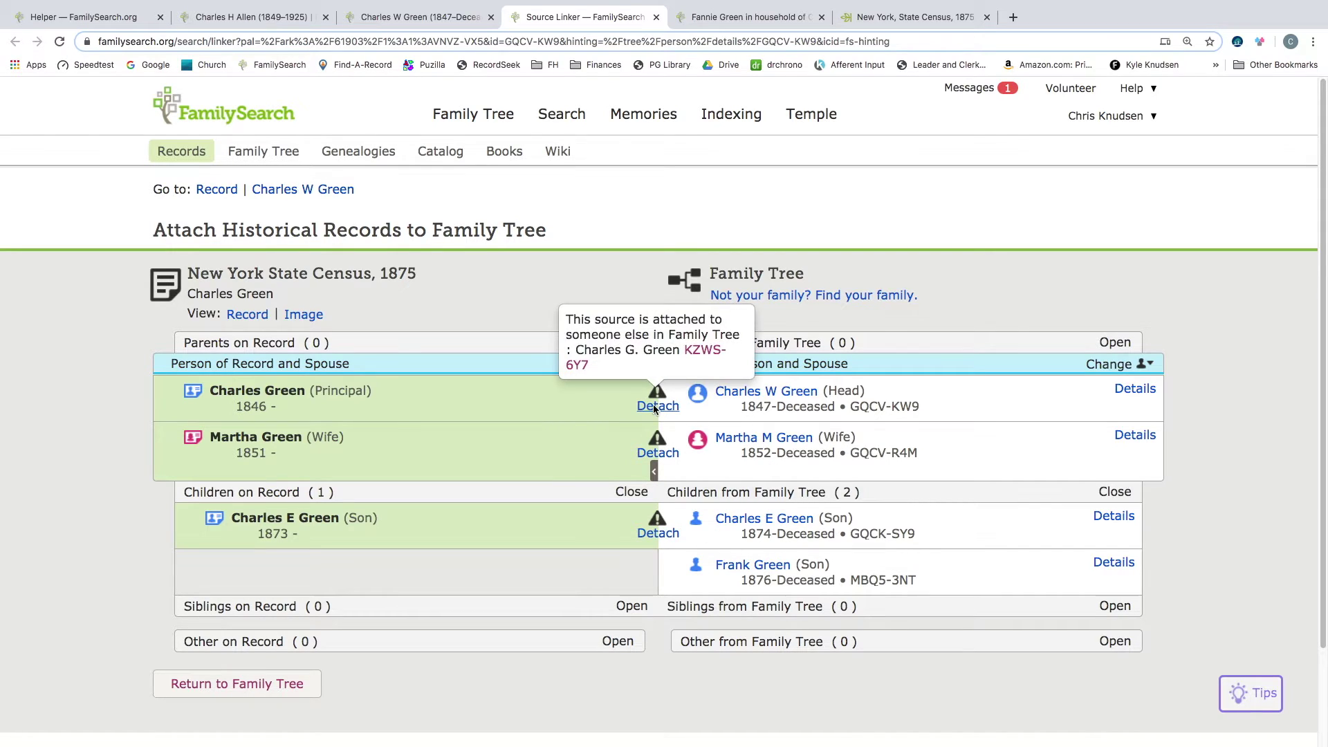
mouse_move(643, 451)
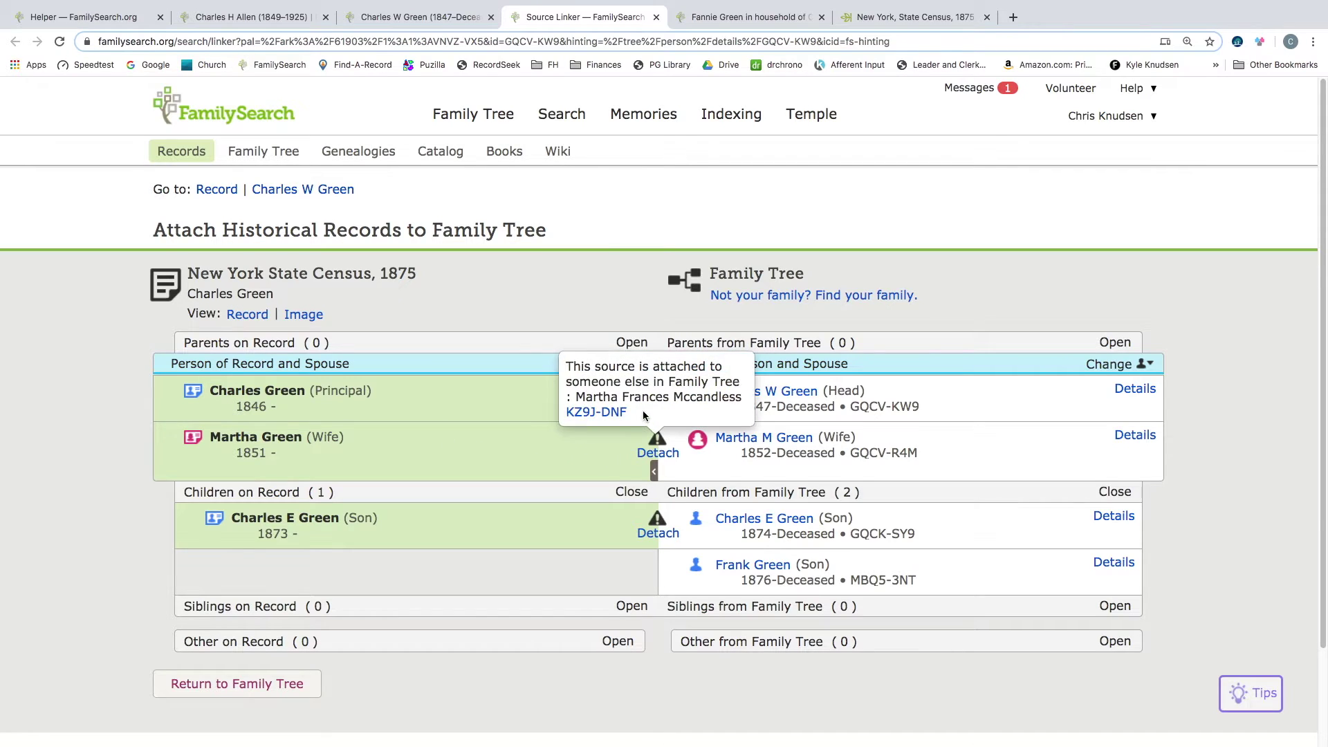
mouse_move(657, 407)
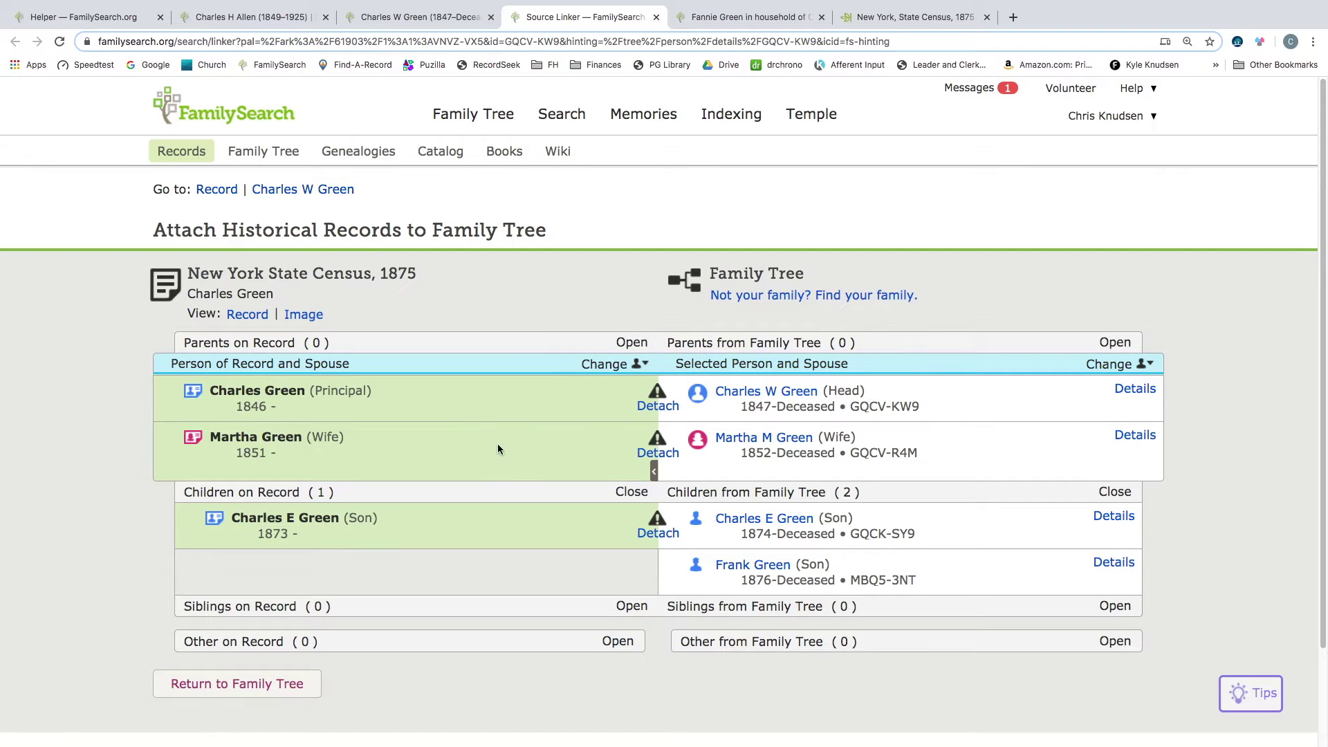
mouse_move(647, 535)
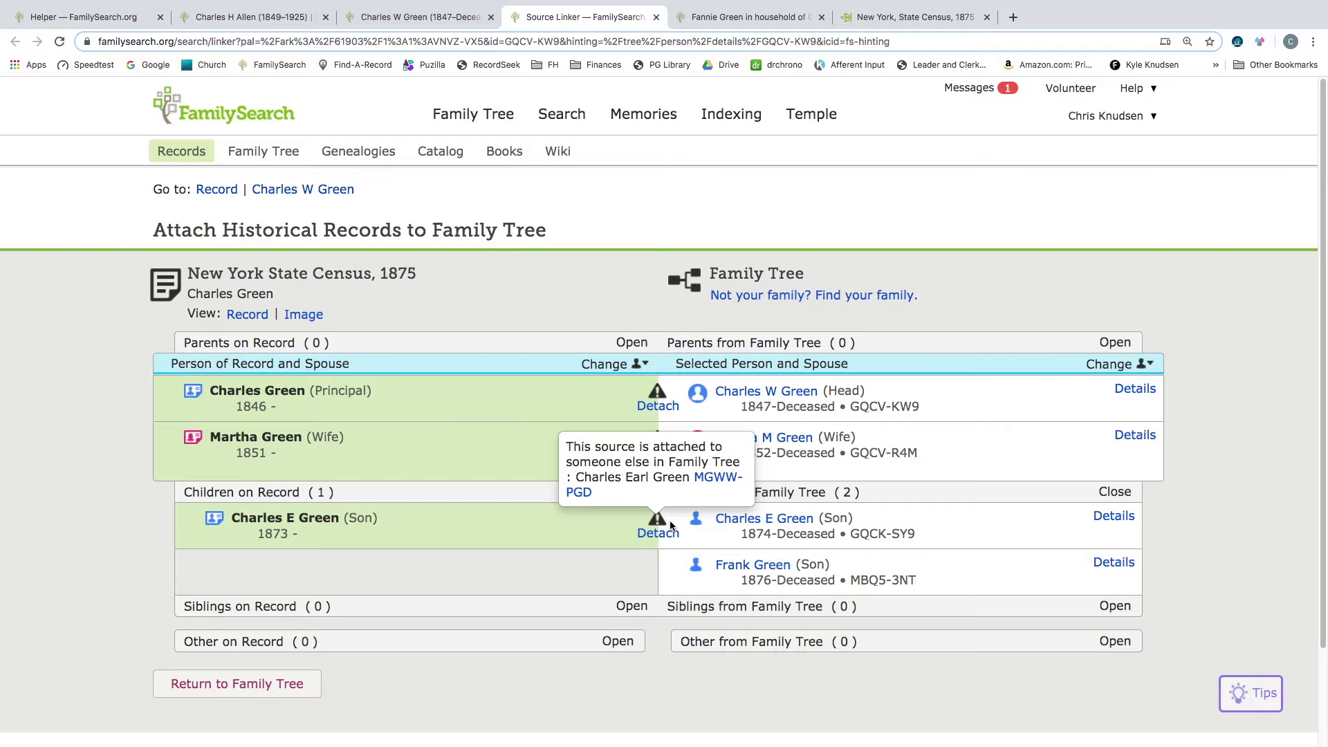
Open the person attached to the son's 1875 entry and expand his United States Census, 1900 source
click(720, 480)
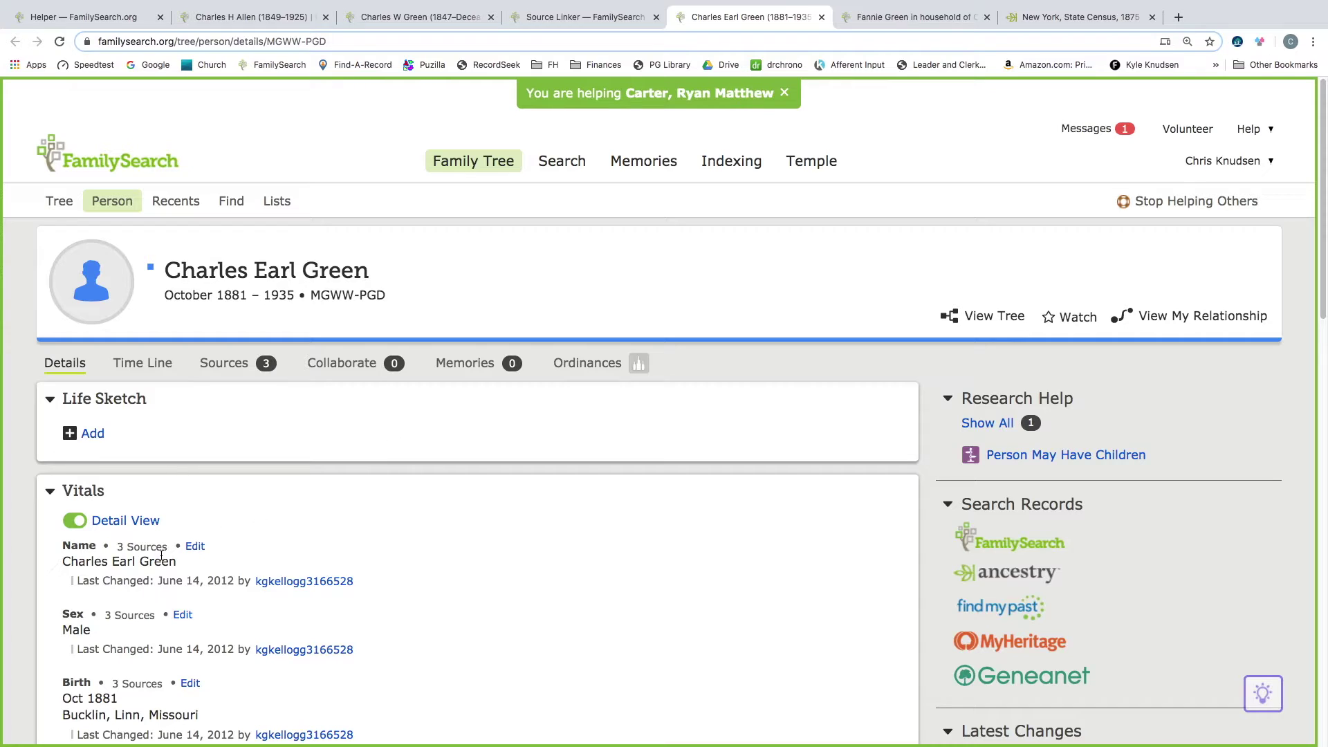
click(206, 364)
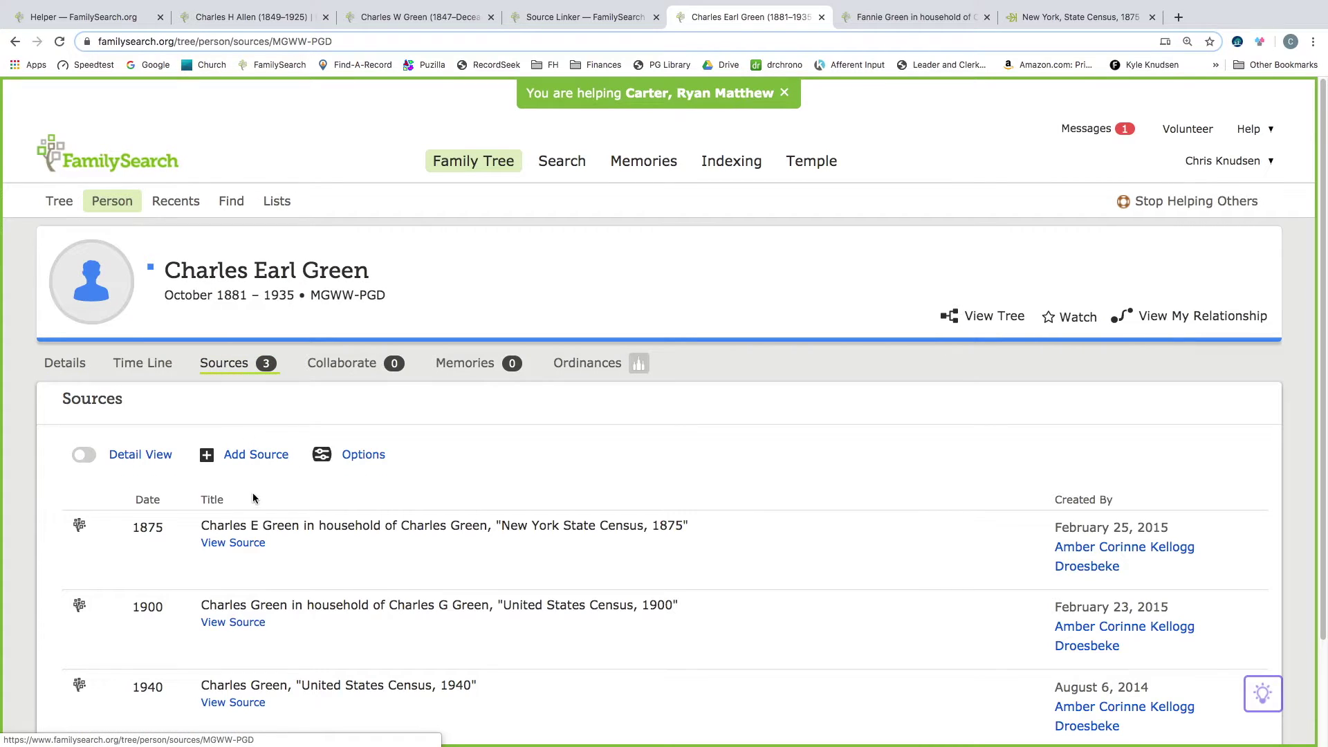
click(270, 605)
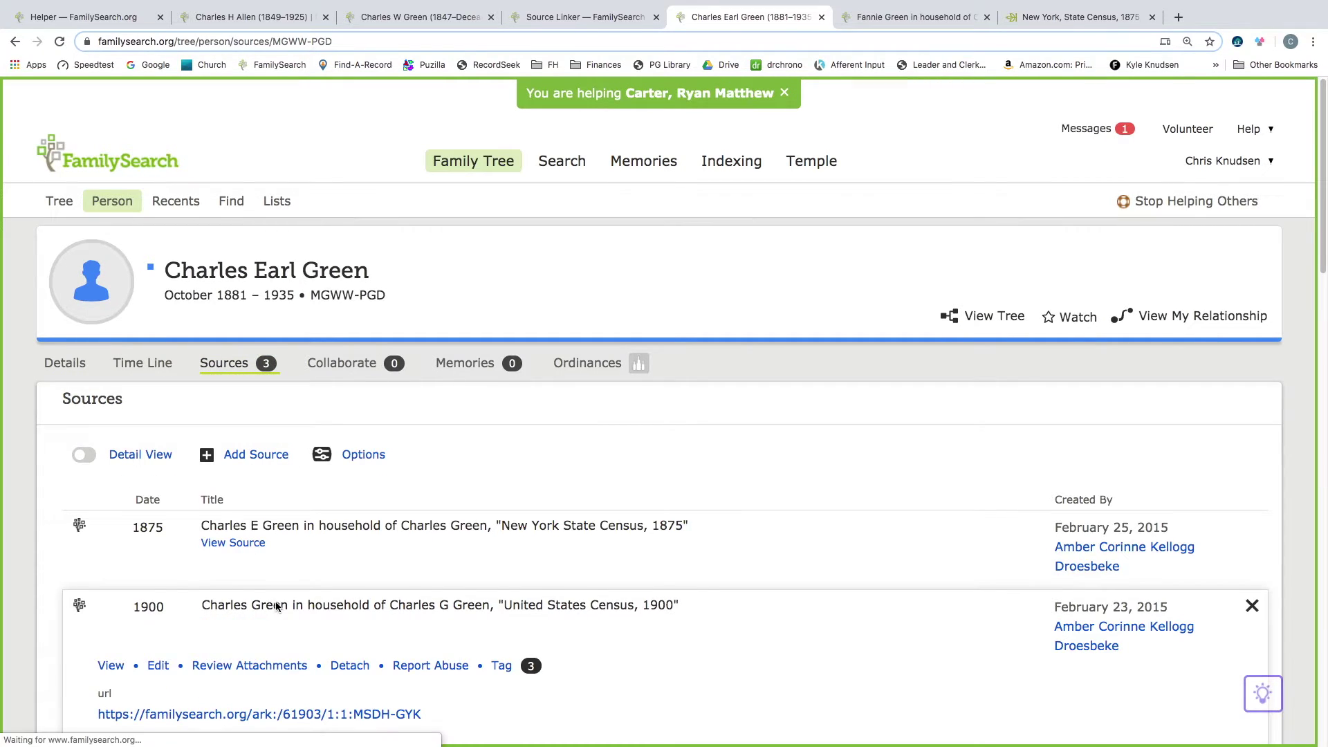
Review the indexed birth date, birthplace, residence and household role in the wrongly attached son's 1900 census source
scroll(273, 605, down, 5)
scroll(450, 671, down, 2)
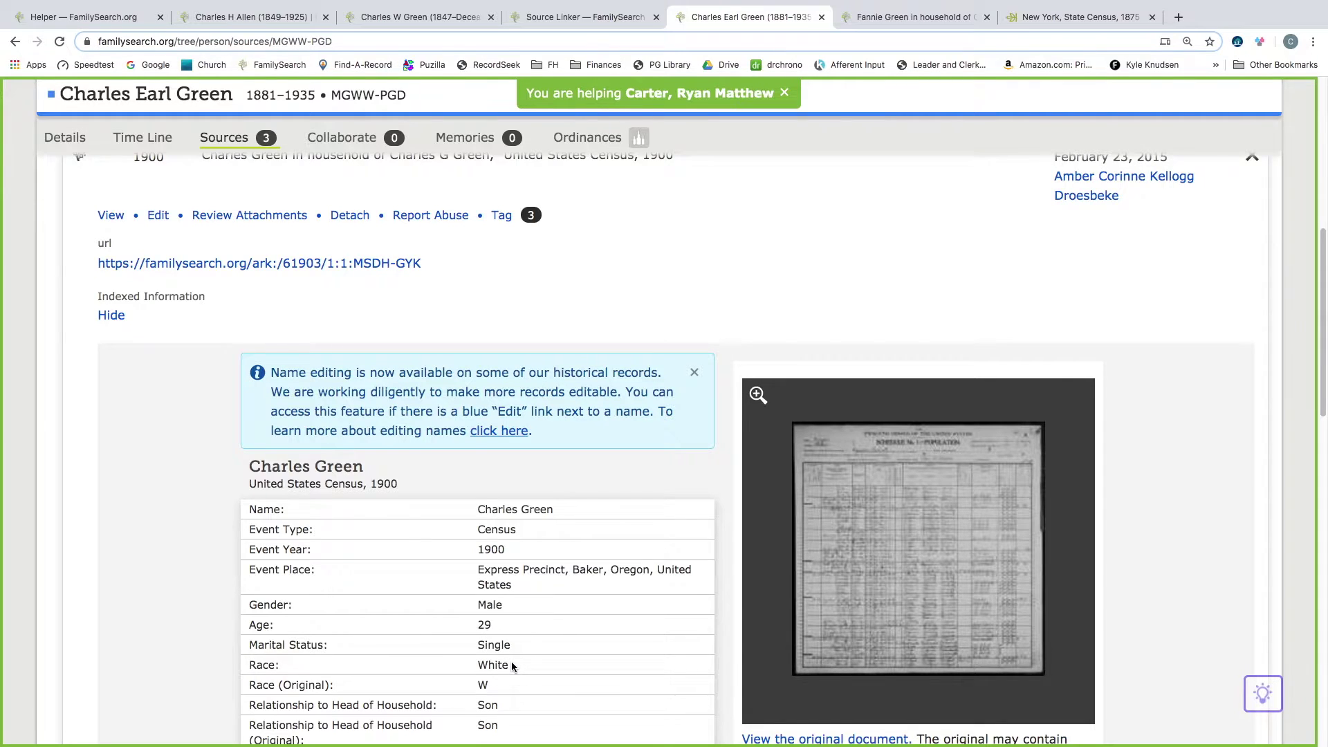
scroll(511, 665, down, 3)
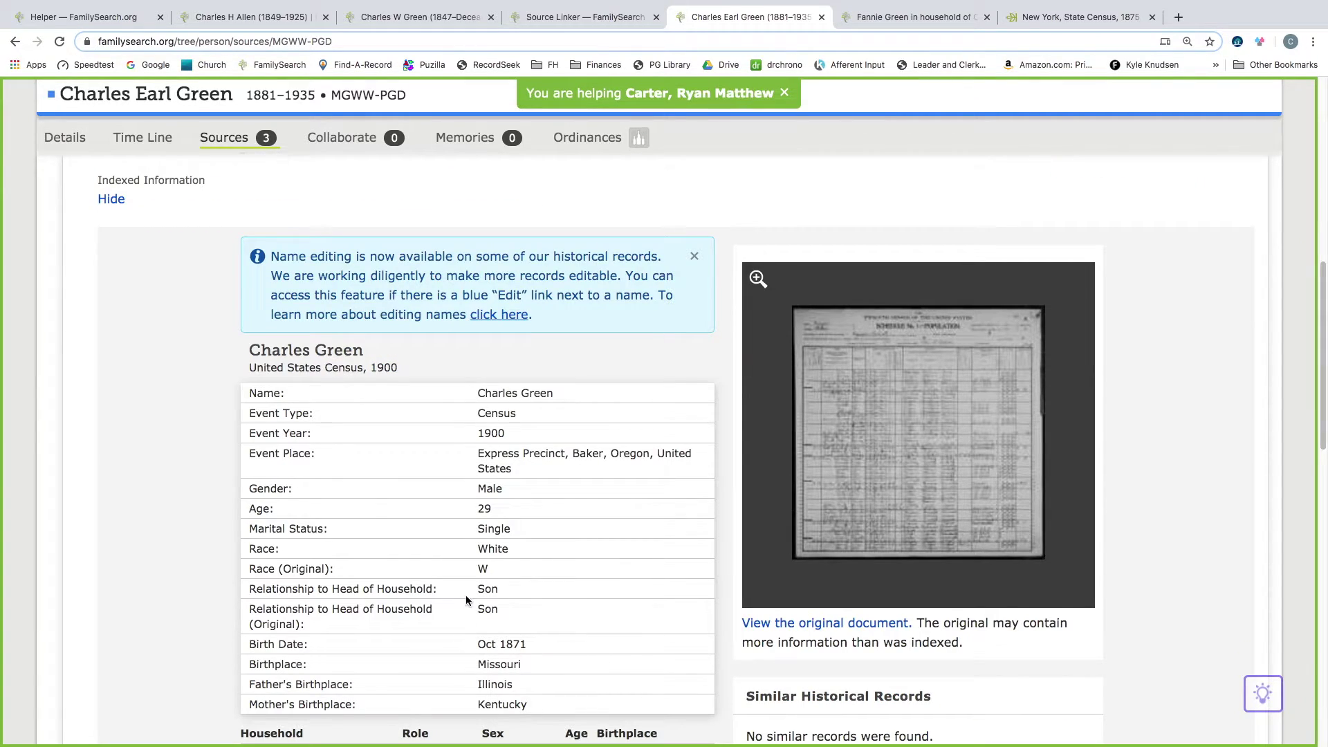
scroll(502, 607, down, 1)
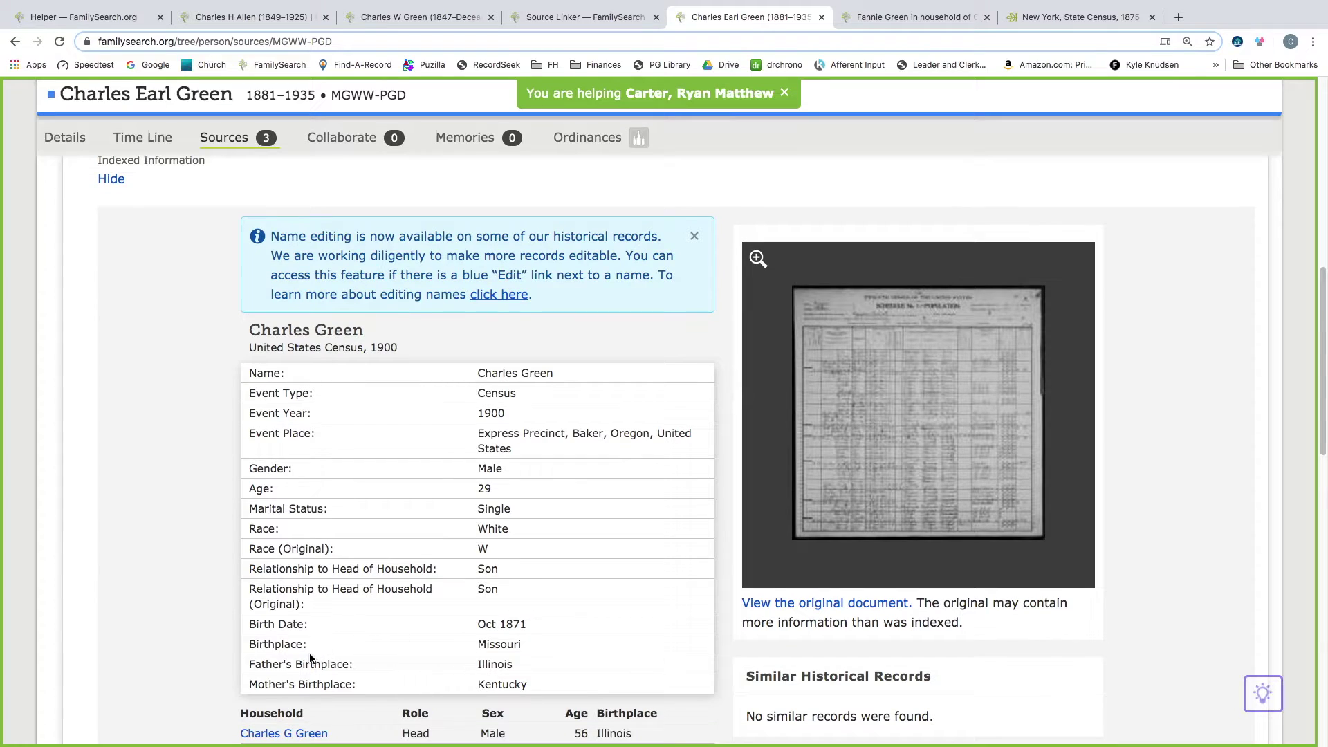
scroll(383, 504, up, 4)
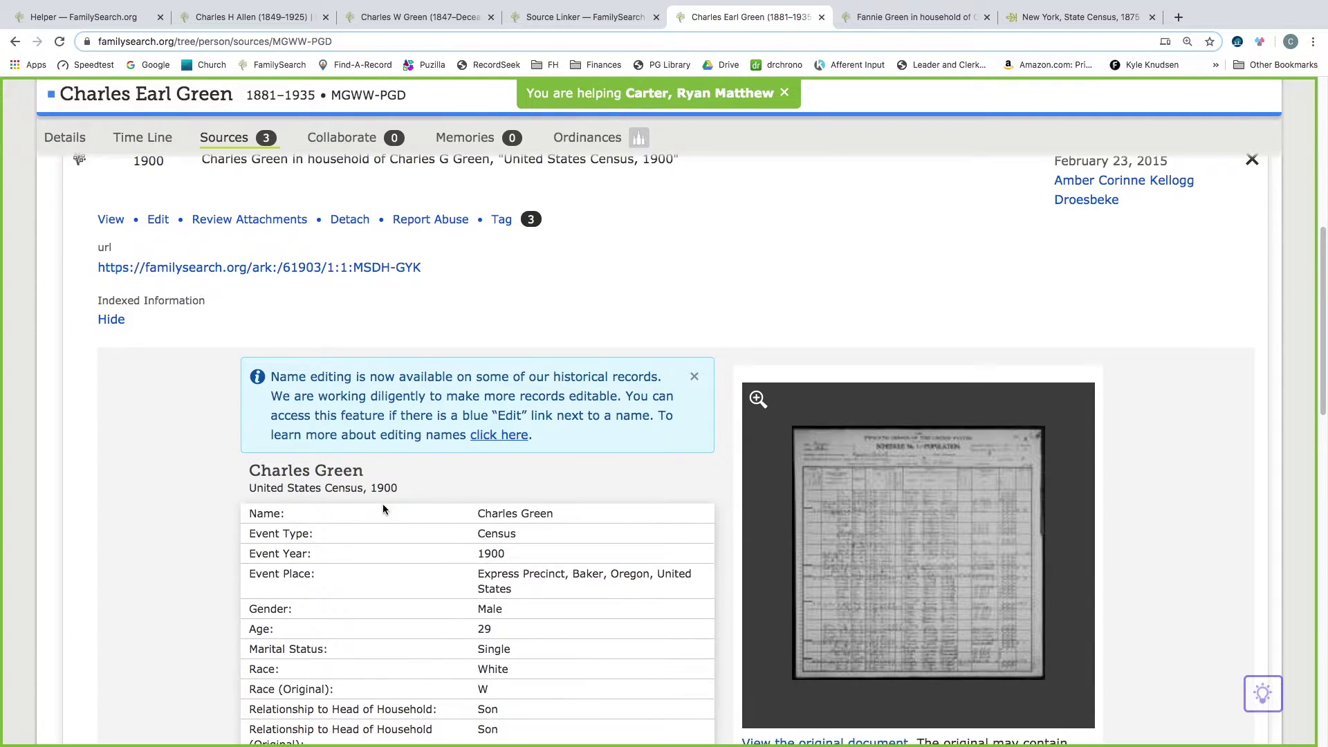
scroll(383, 504, up, 10)
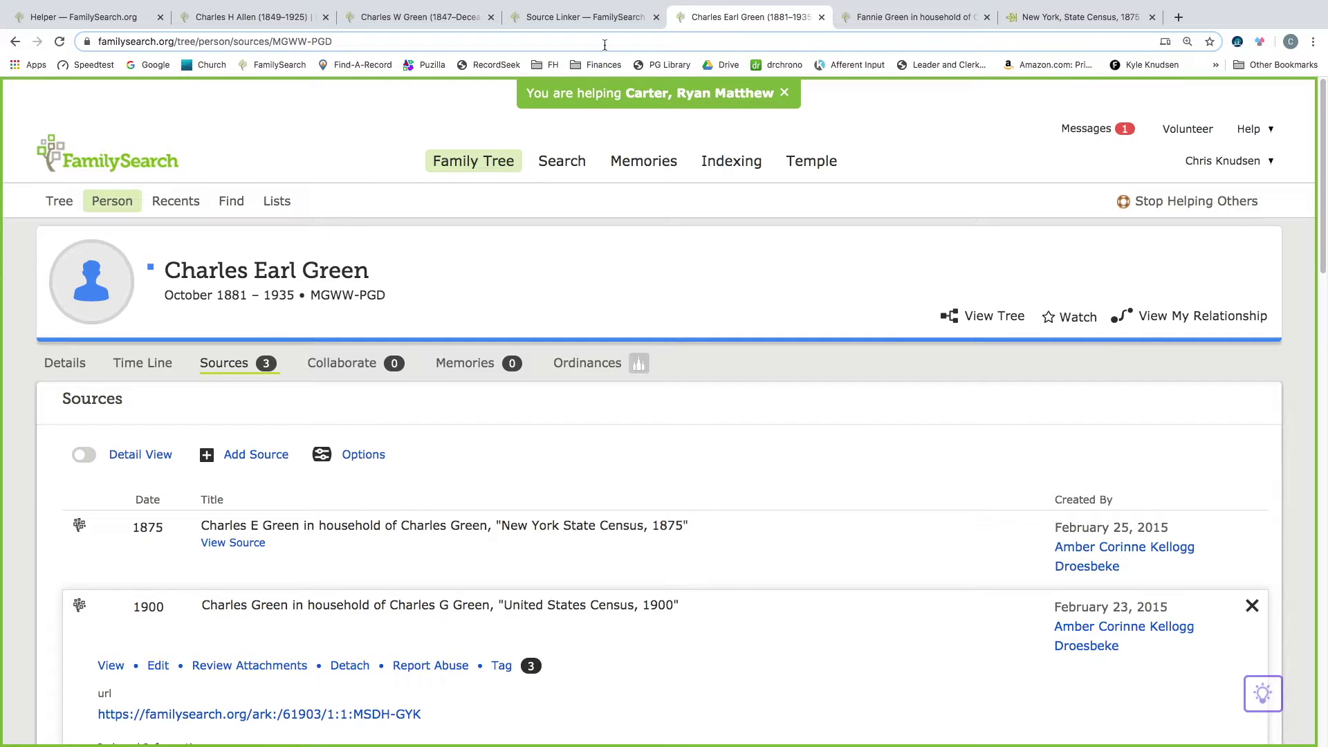
Return to the Source Linker and detach the father's 1875 New York census entry from the other family's man
click(568, 20)
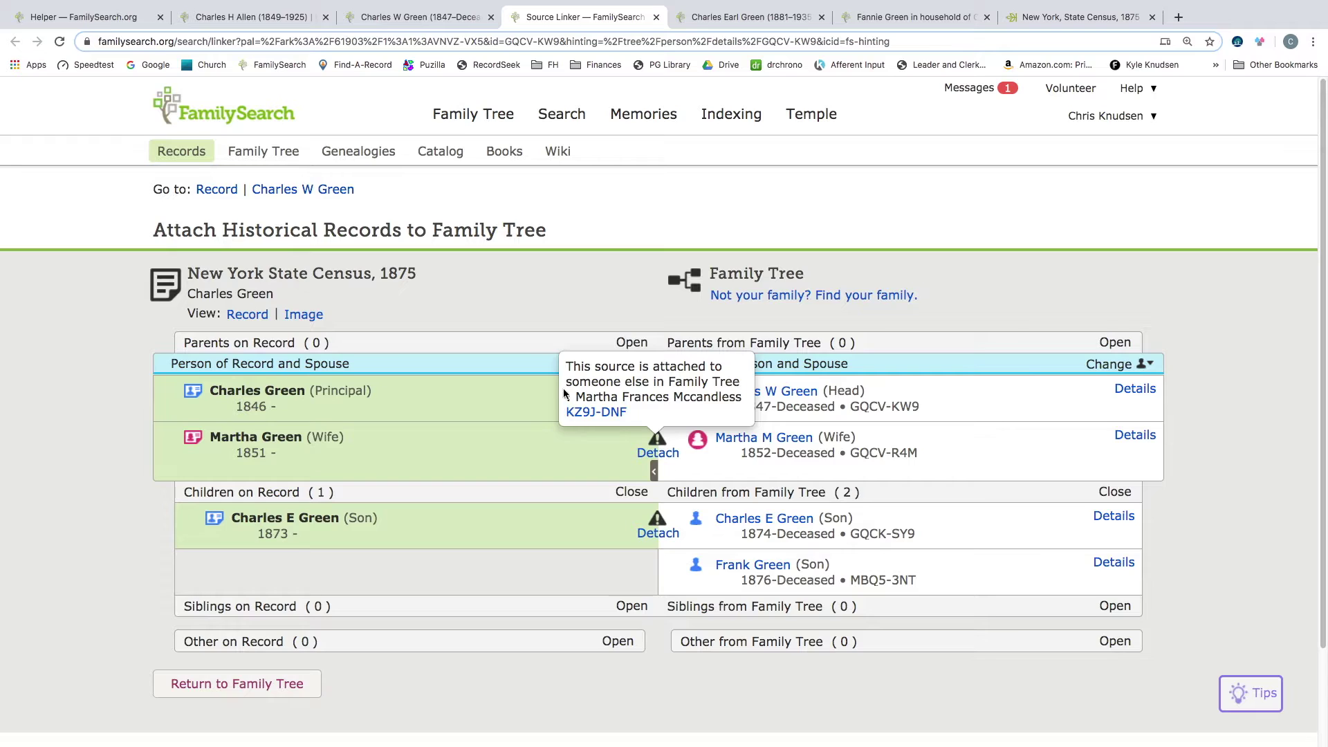
click(661, 403)
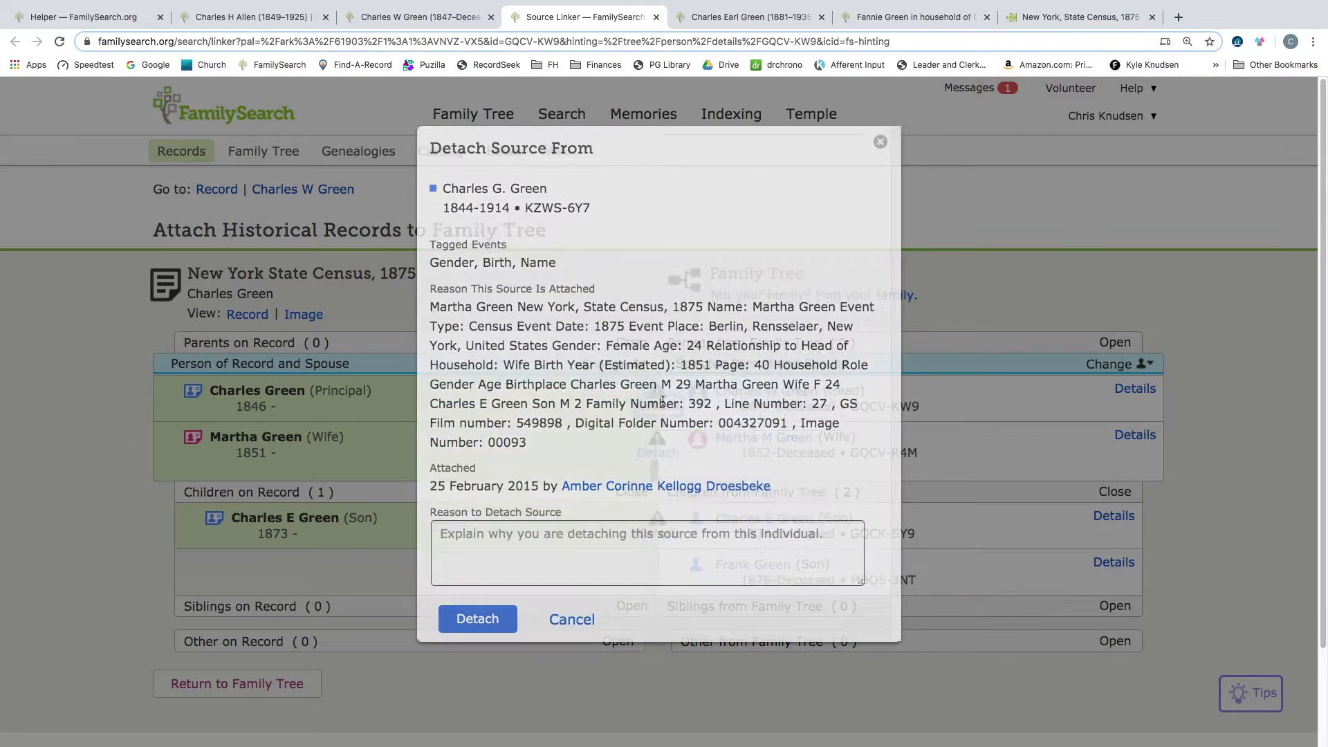
click(482, 618)
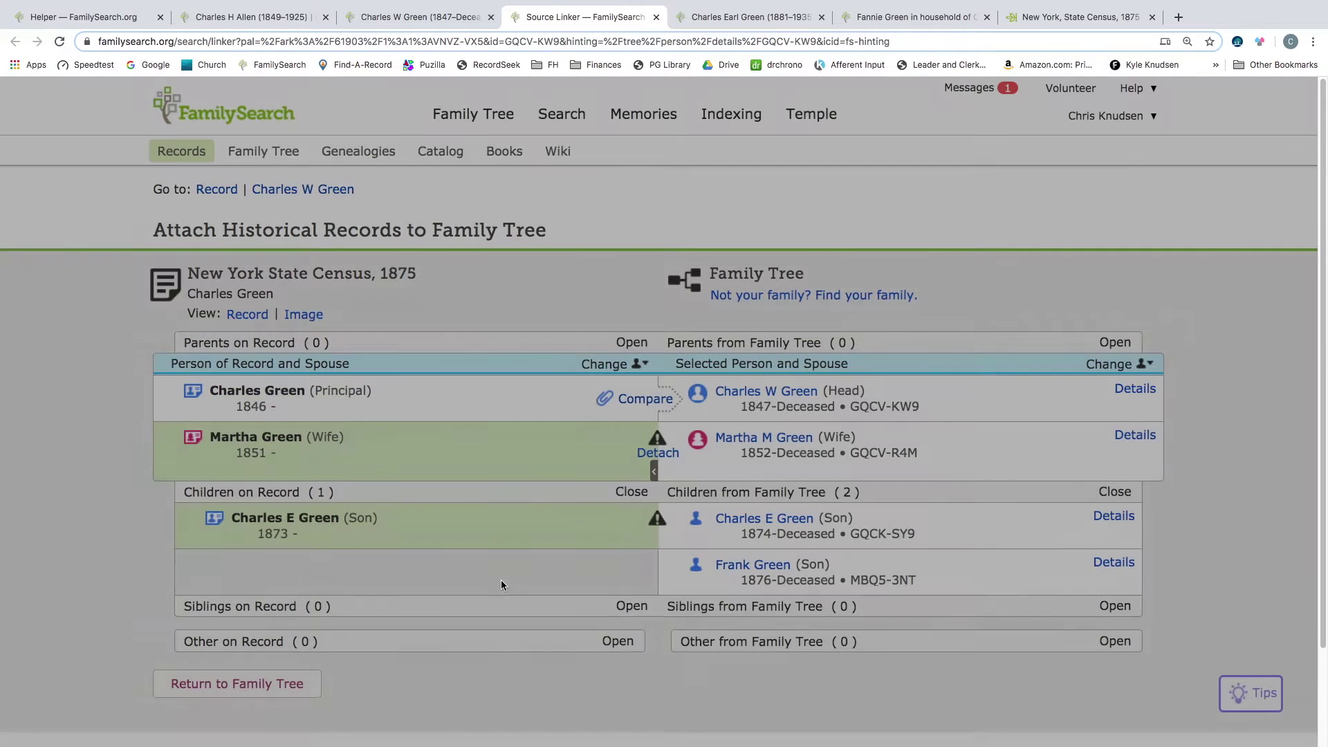
Detach the wife's 1875 census entry from the other family's woman, giving the reason "wrong family, not moving to oregon"
click(659, 452)
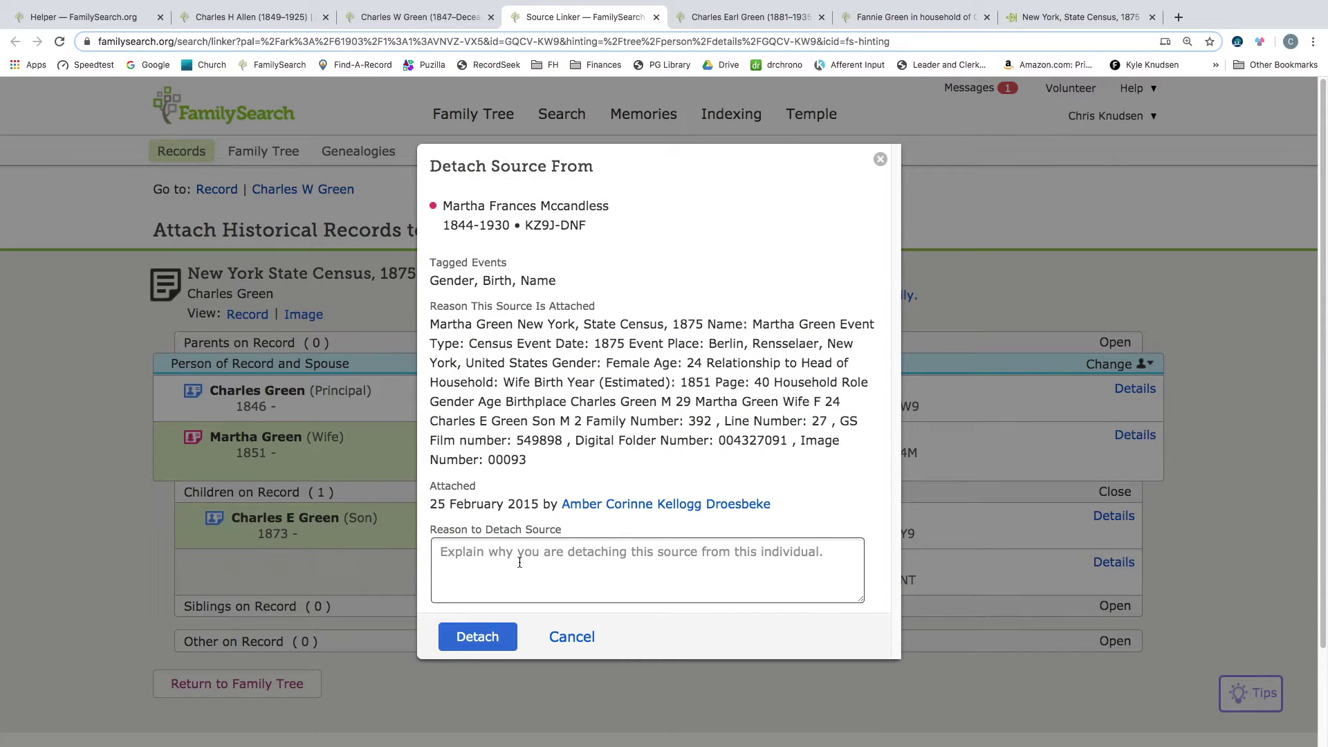
text(wrong )
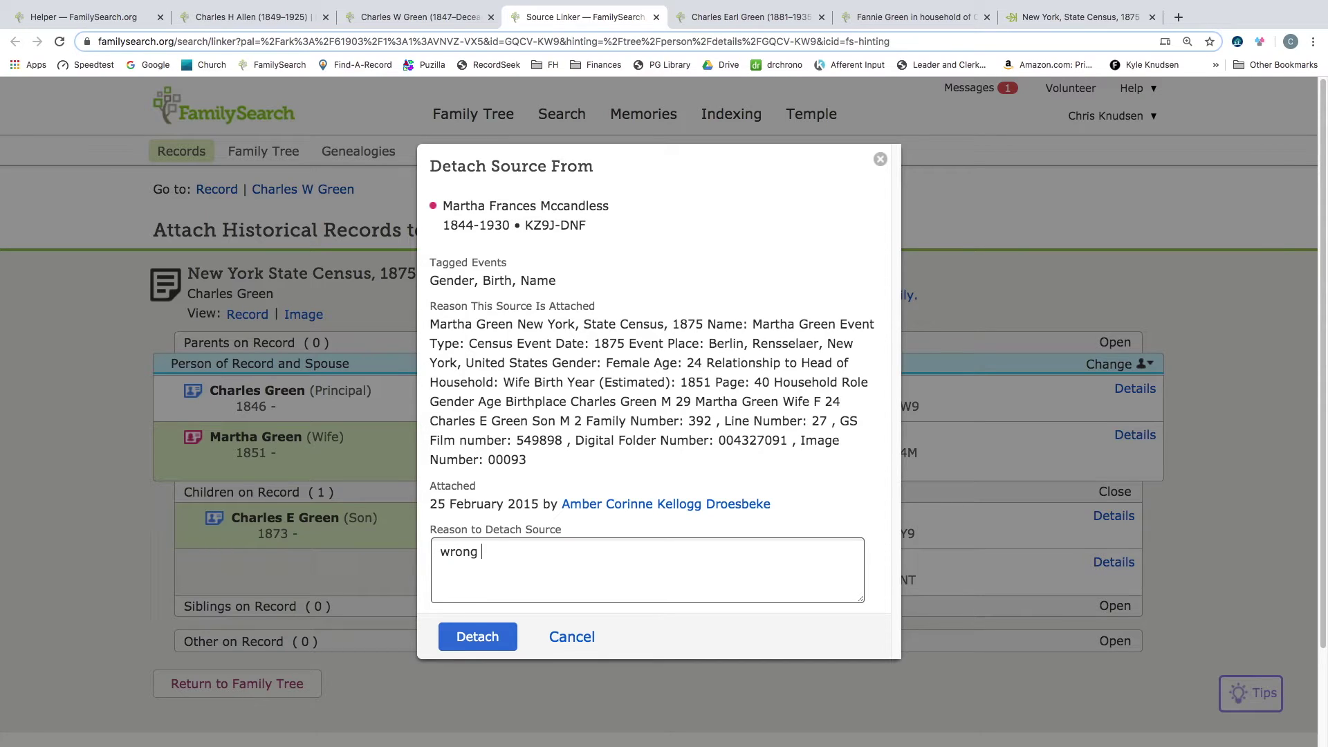
text(family, not moving to oregan)
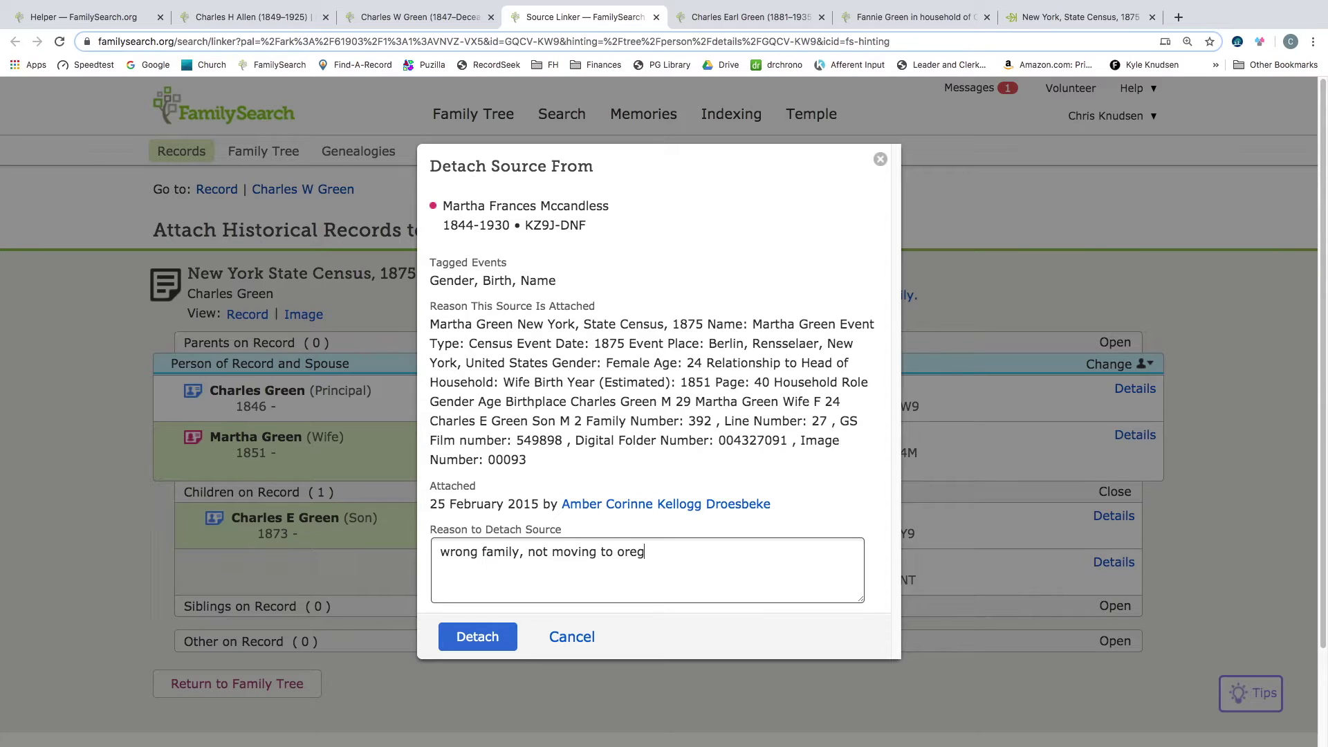
key(BackSpace)
key(BackSpace)
text(on)
click(477, 637)
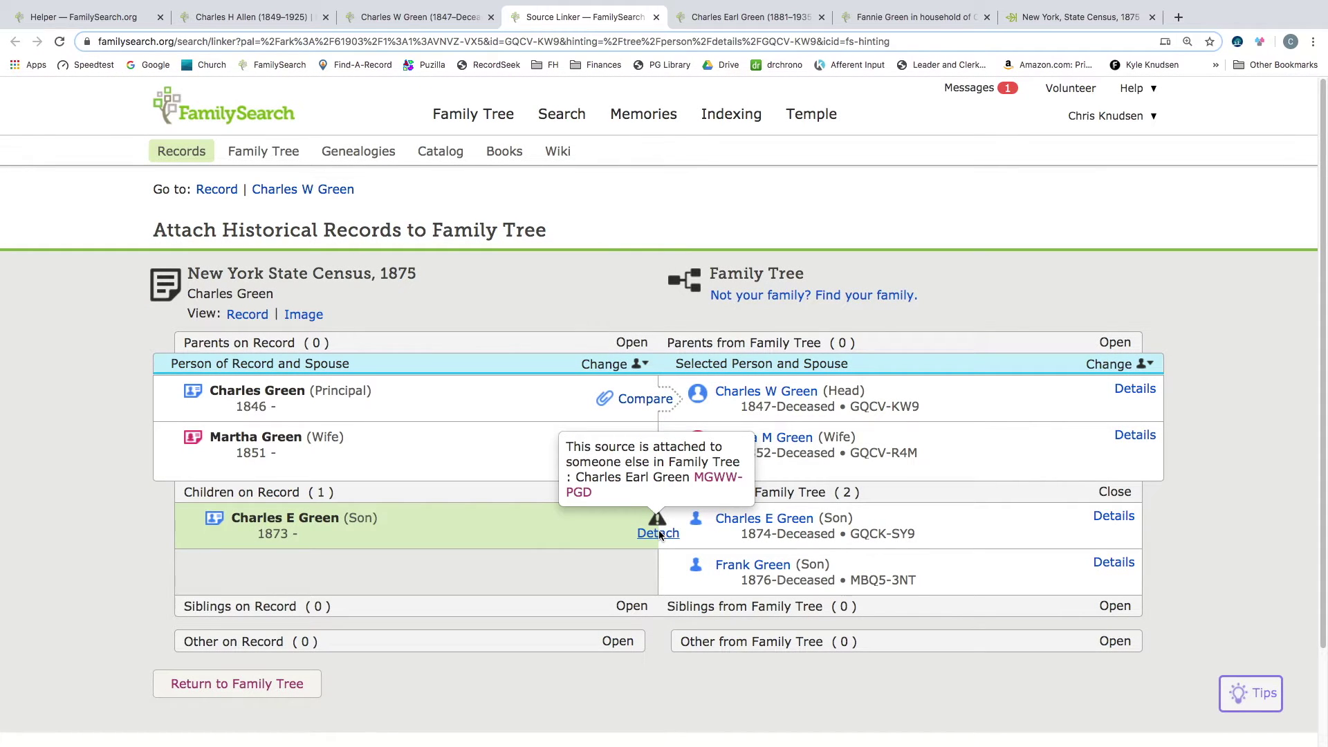
Detach the son's 1875 census entry from the other family's man, giving a wrong birth year as the reason
click(658, 532)
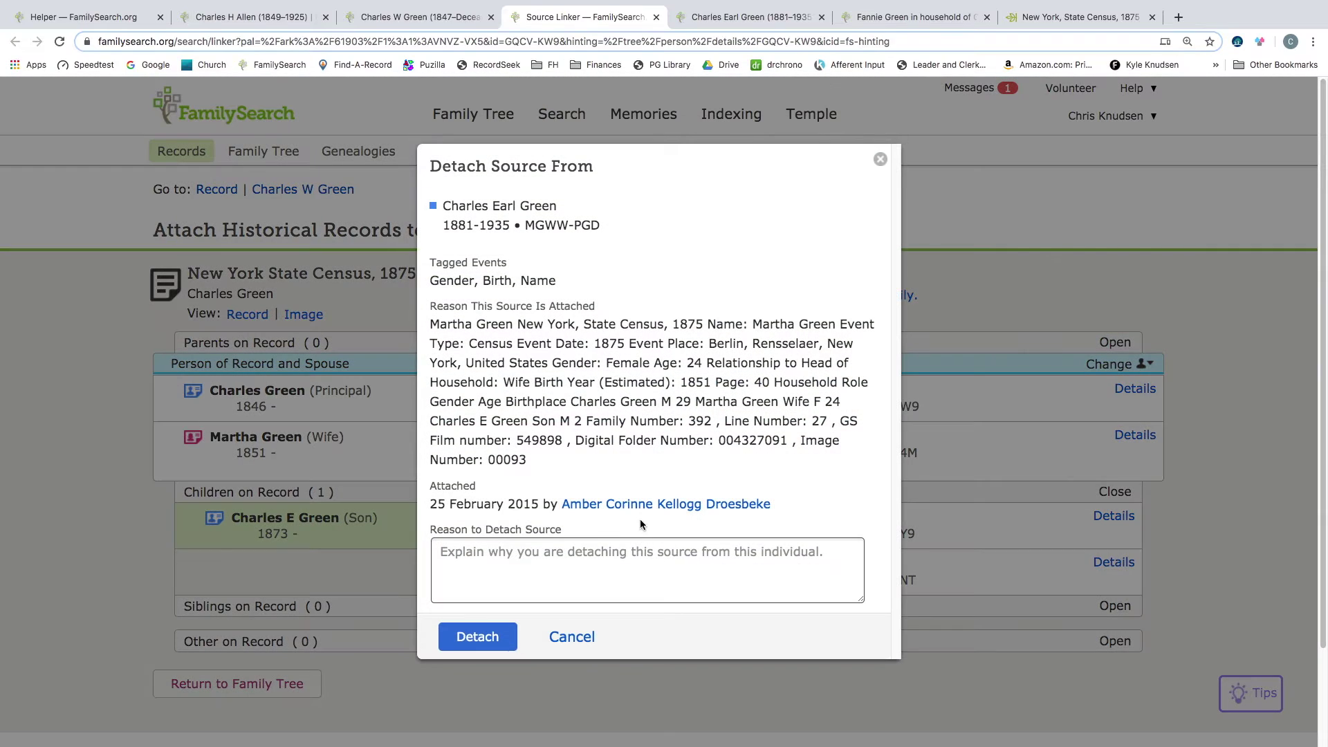
click(594, 552)
text(Wrong )
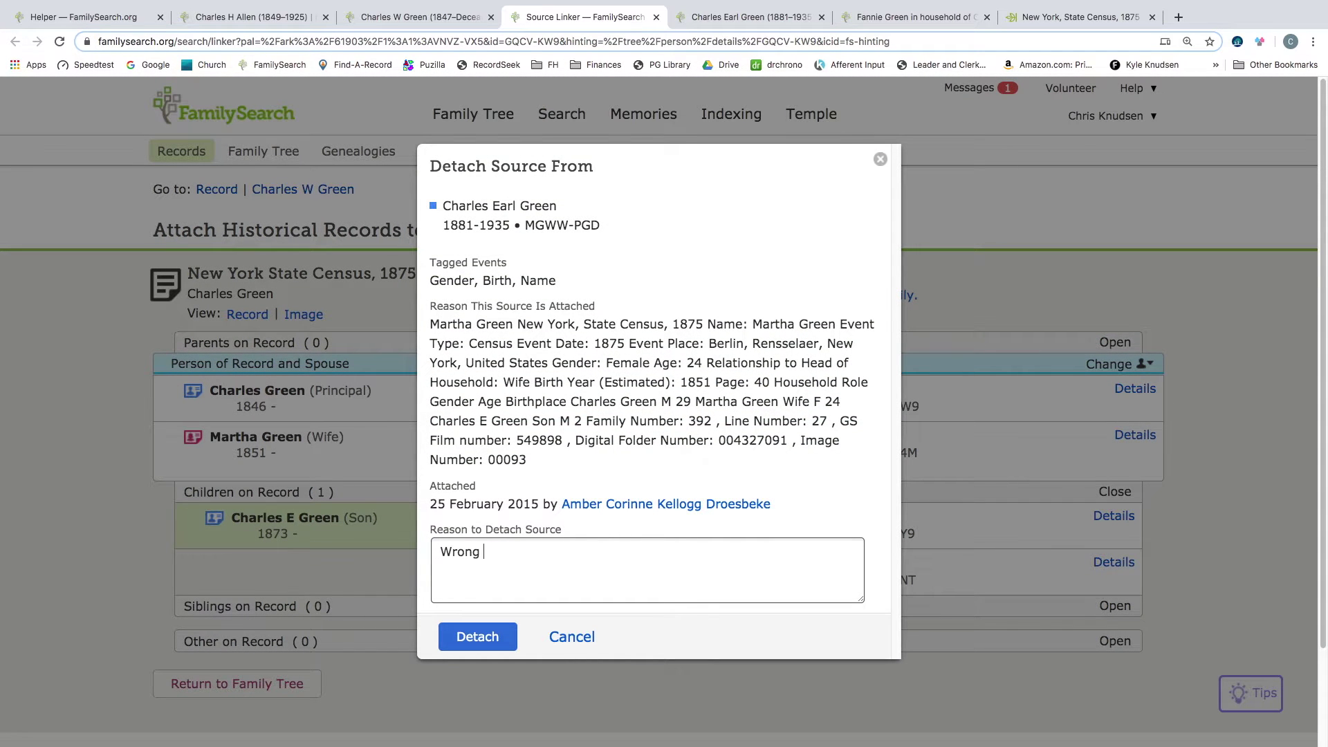
text(birth year for this Charles)
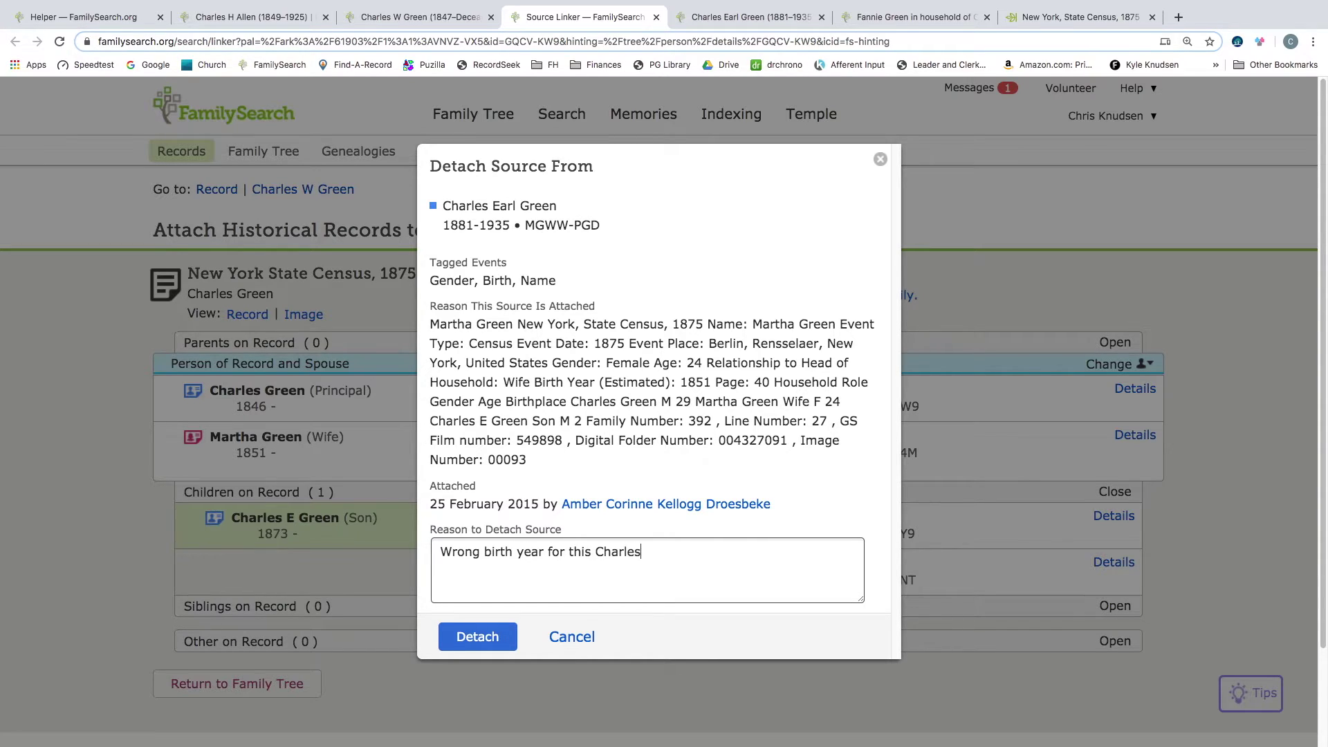
click(504, 634)
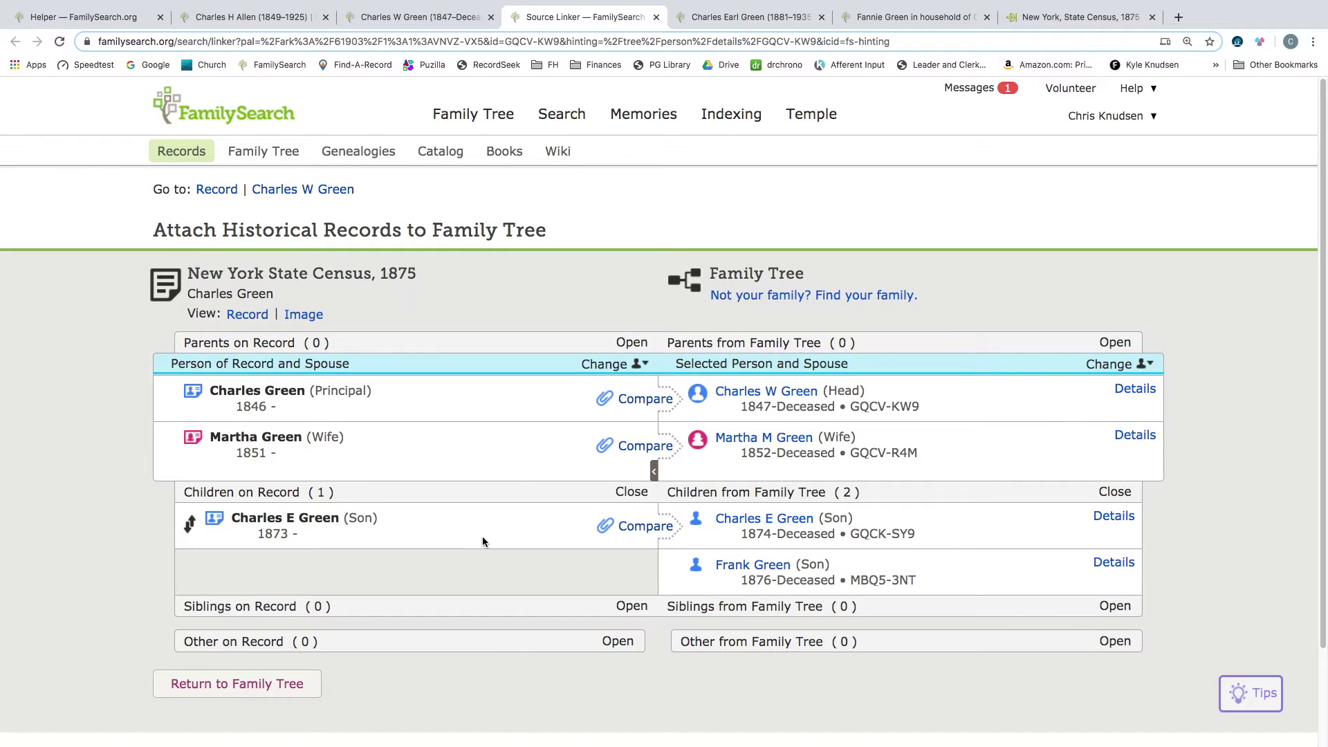
Attach the 1875 census to the correct father, adding his 1875 residence in Berlin, Rensselaer, New York, United States
click(654, 400)
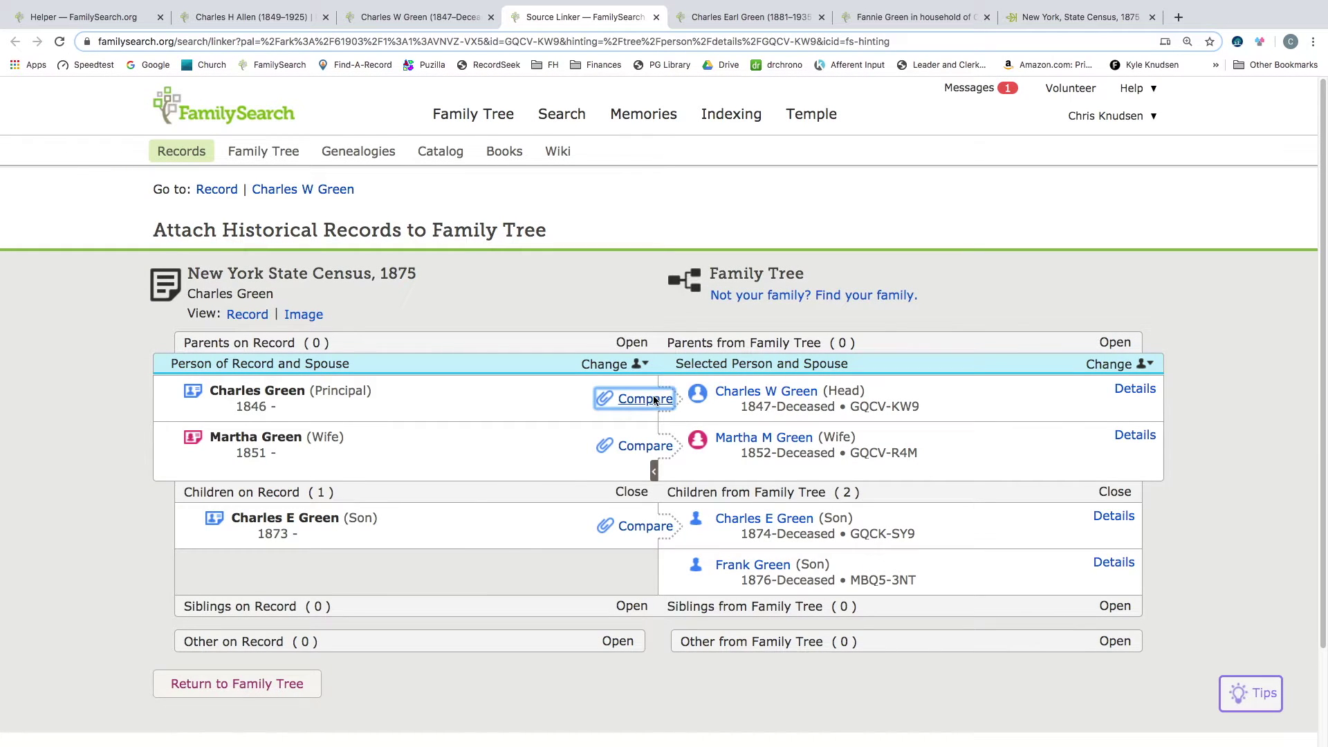
click(658, 583)
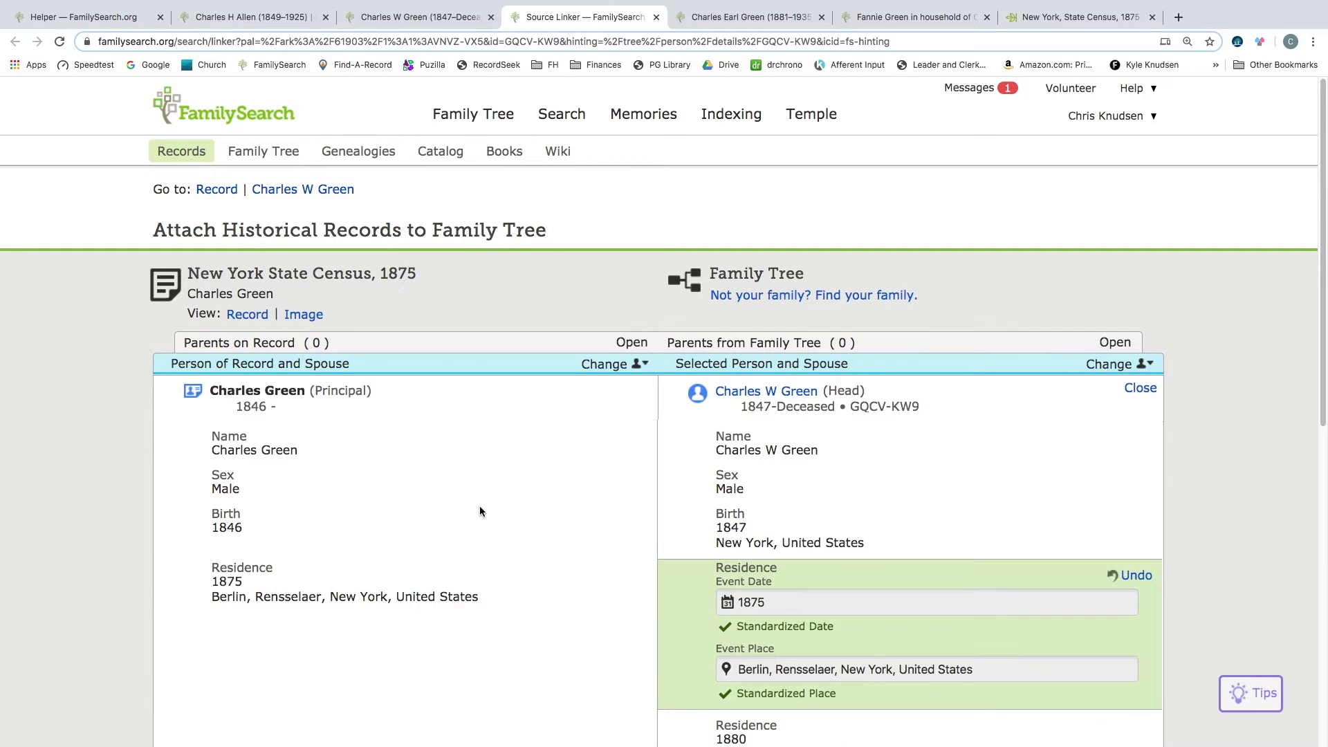
scroll(480, 510, down, 4)
click(946, 626)
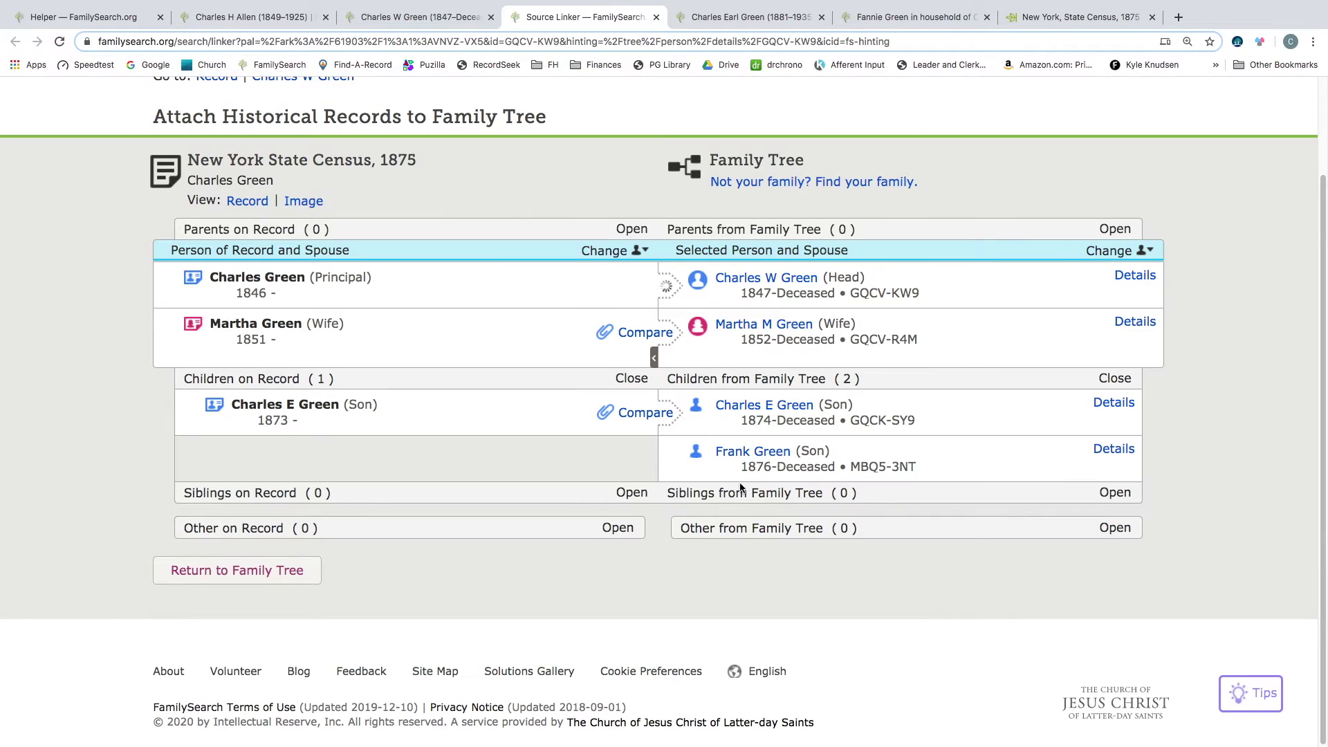
Attach the 1875 census to the correct wife and son, adding the 1875 Berlin, Rensselaer, New York residence to each
click(657, 333)
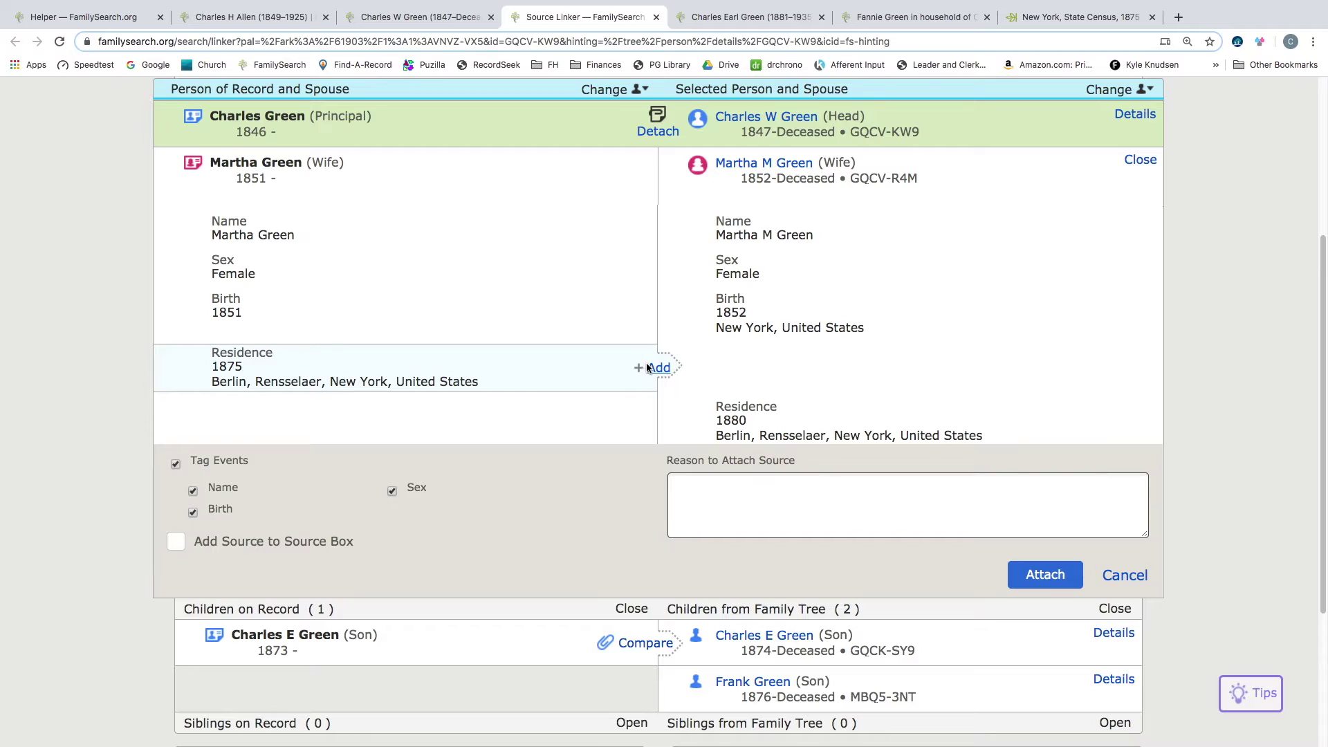
click(643, 365)
click(1044, 677)
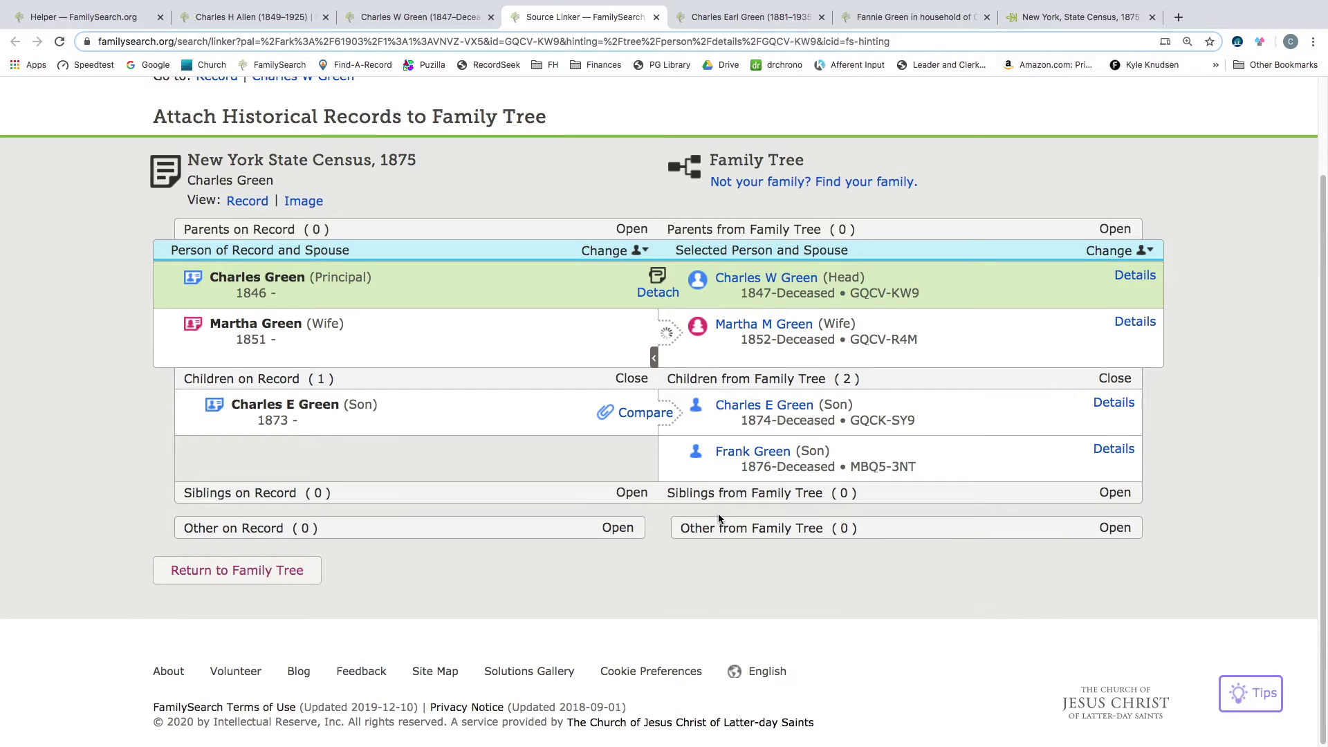
click(629, 415)
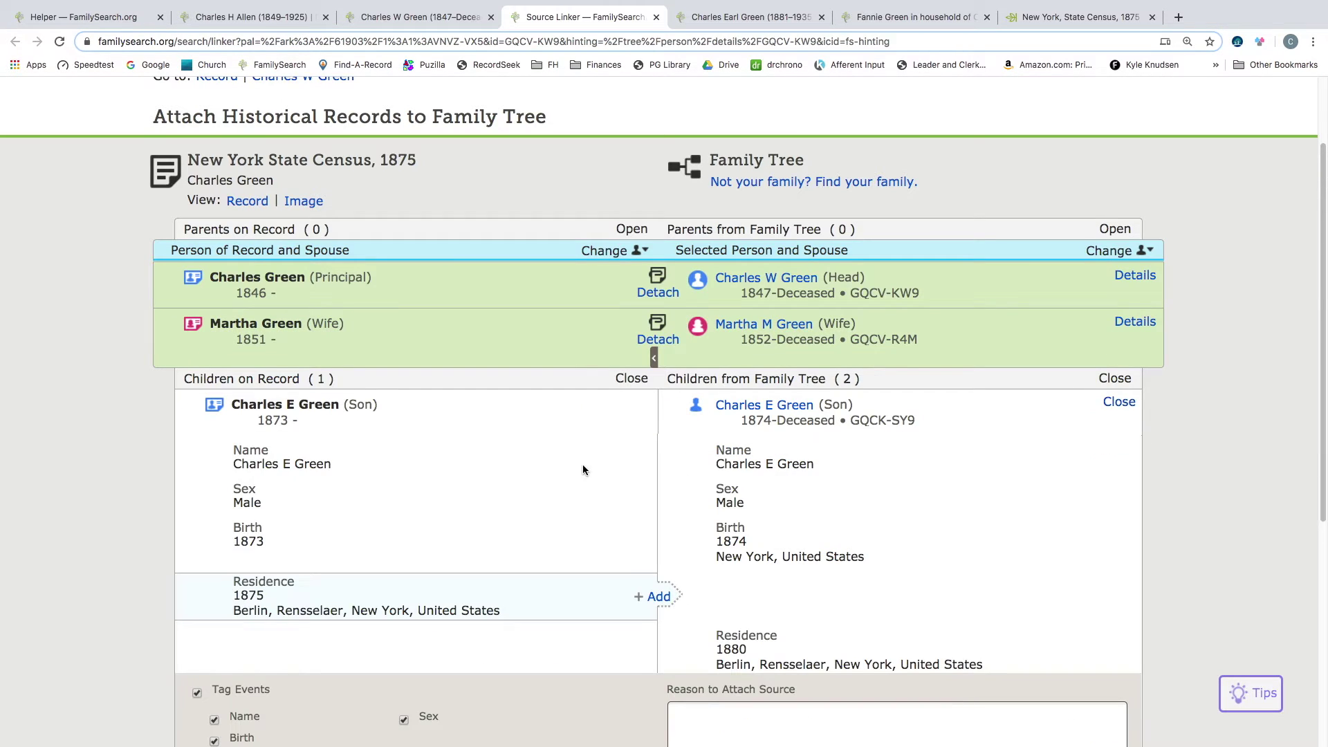
click(641, 591)
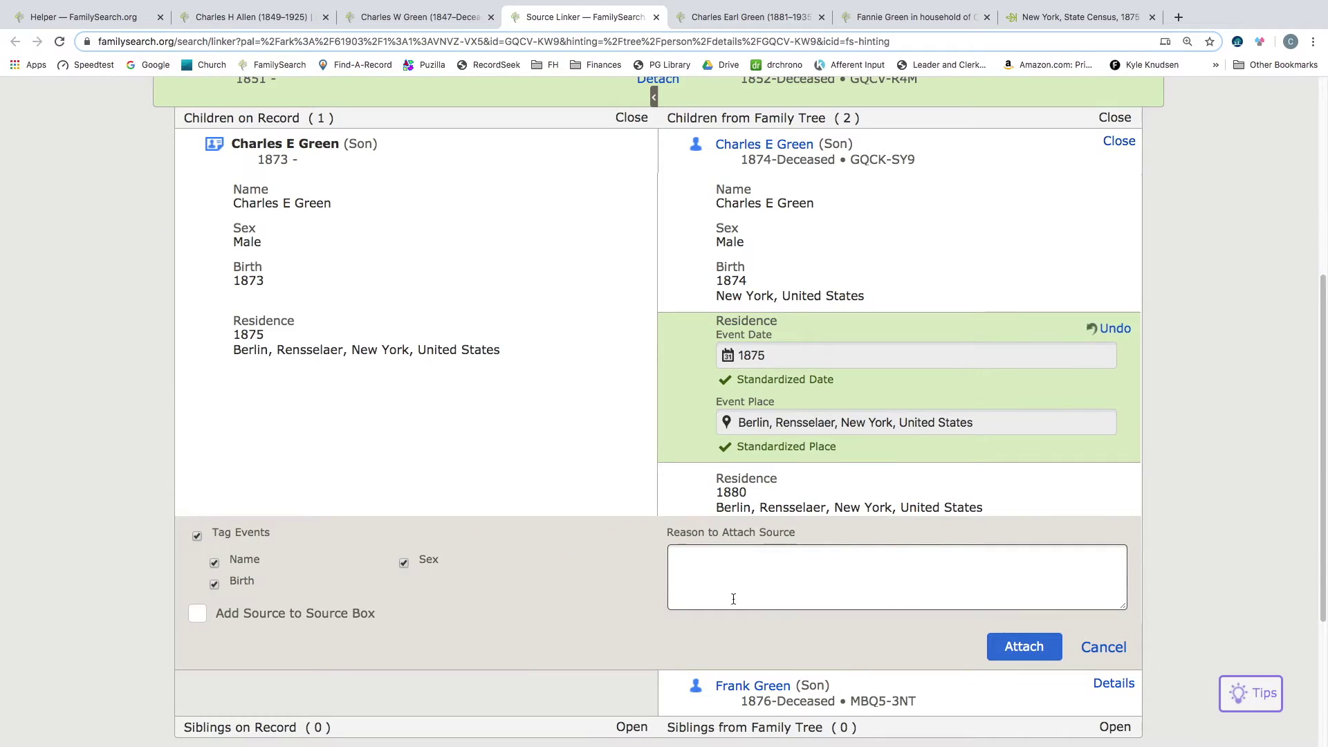
click(1024, 646)
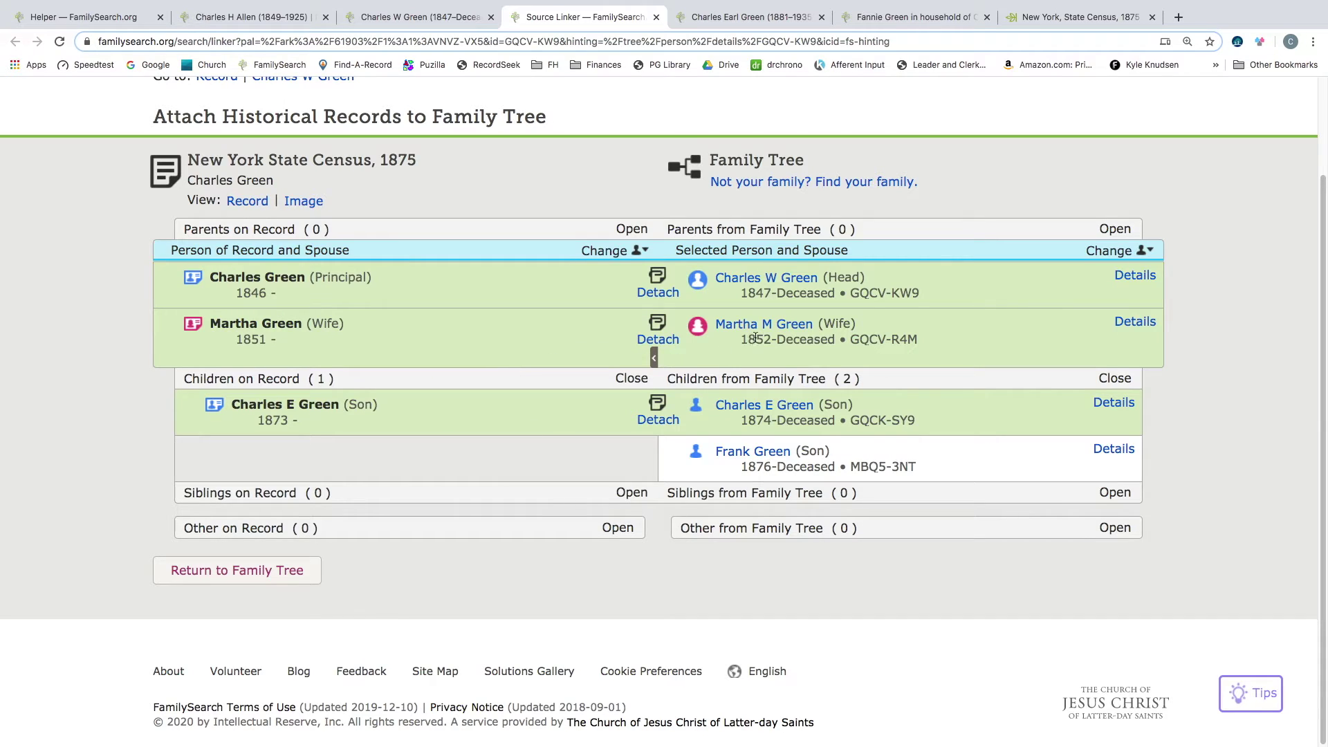
Open the father's person page from the Source Linker and close the other family's leftover person and 1900 census pages
mouse_move(771, 278)
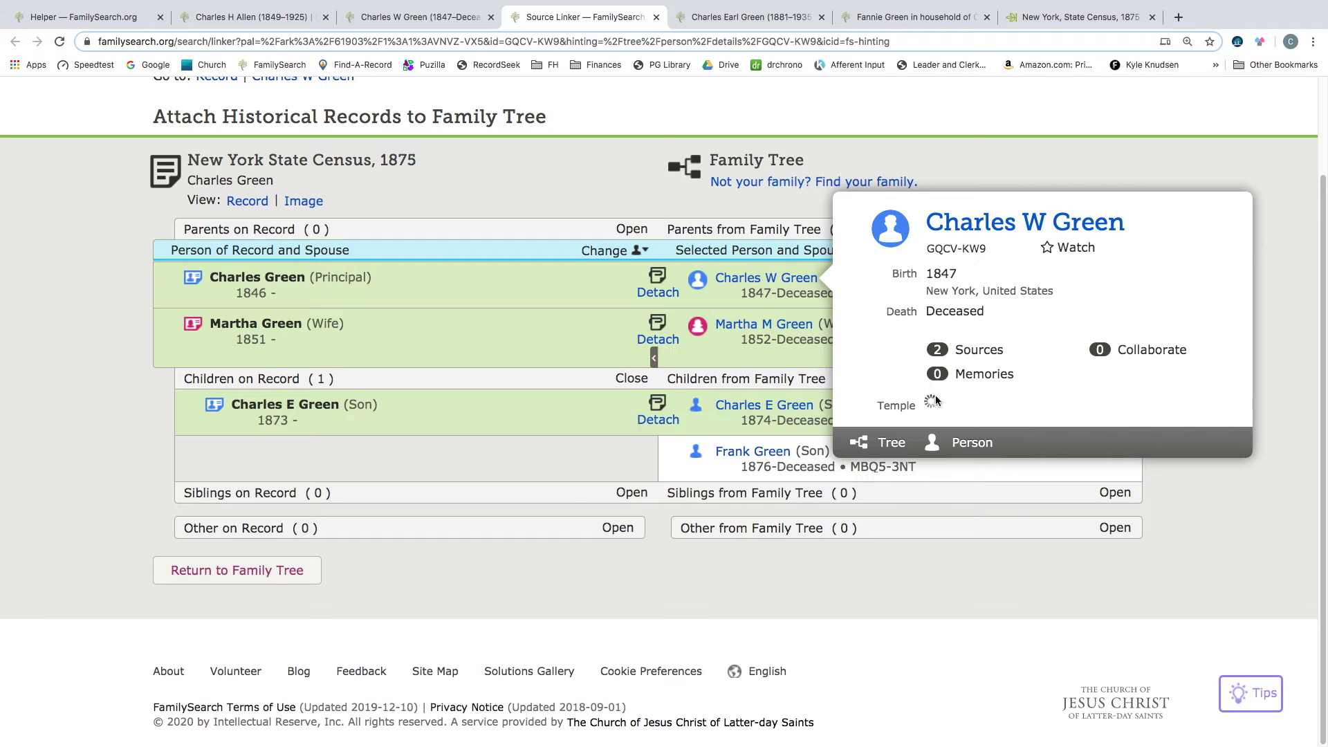
click(961, 444)
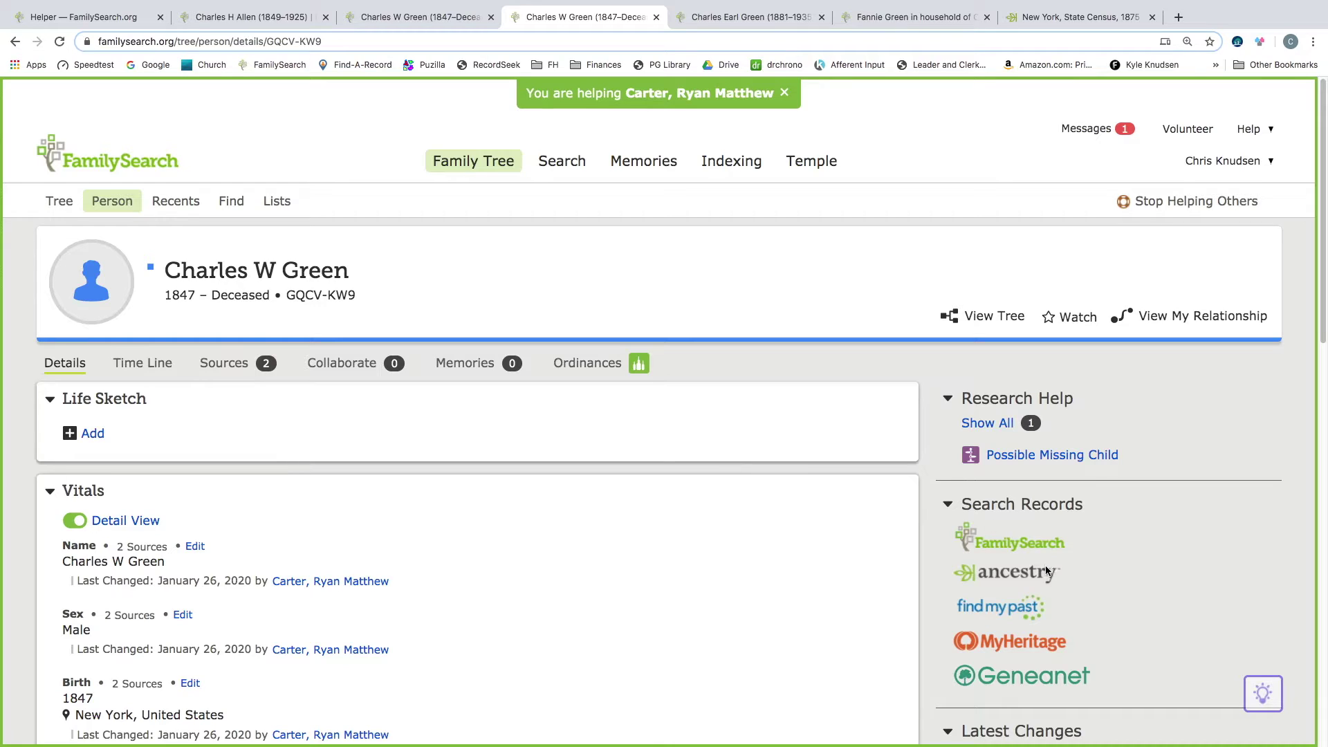
mouse_move(719, 7)
click(732, 47)
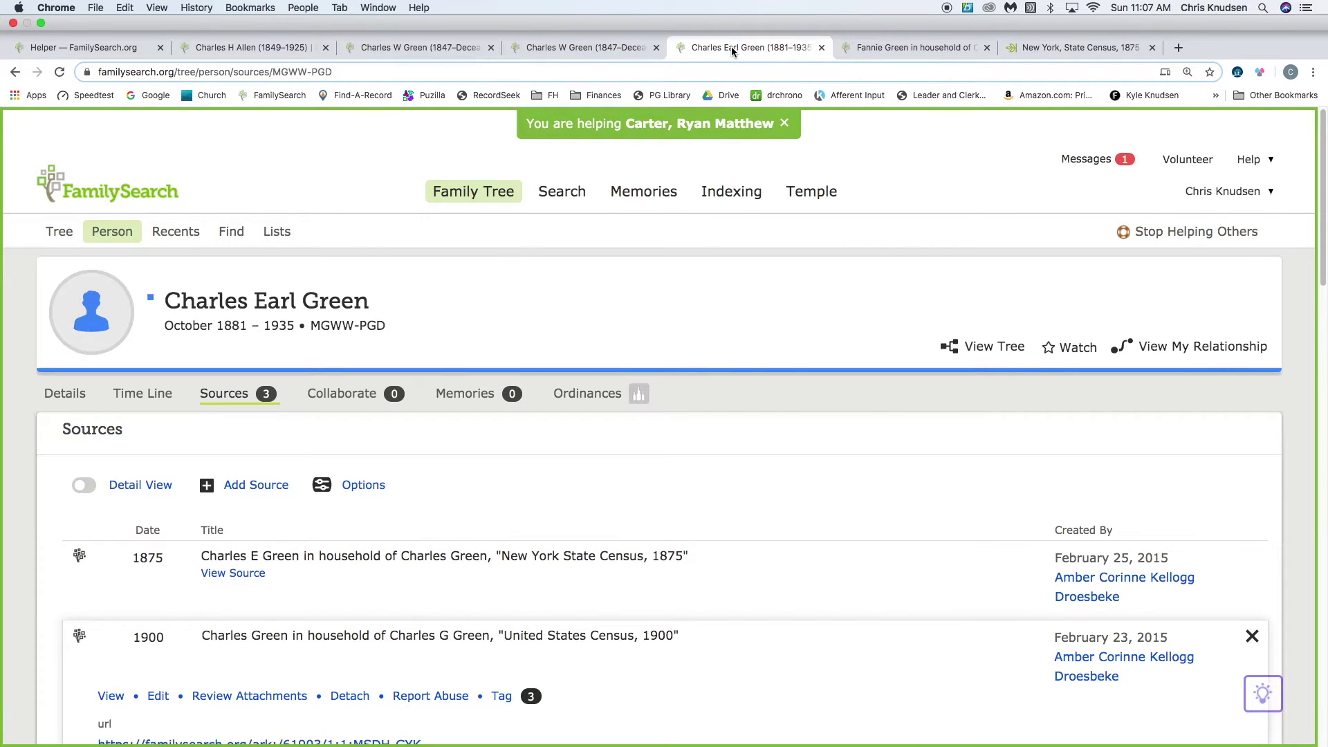
click(821, 48)
click(821, 52)
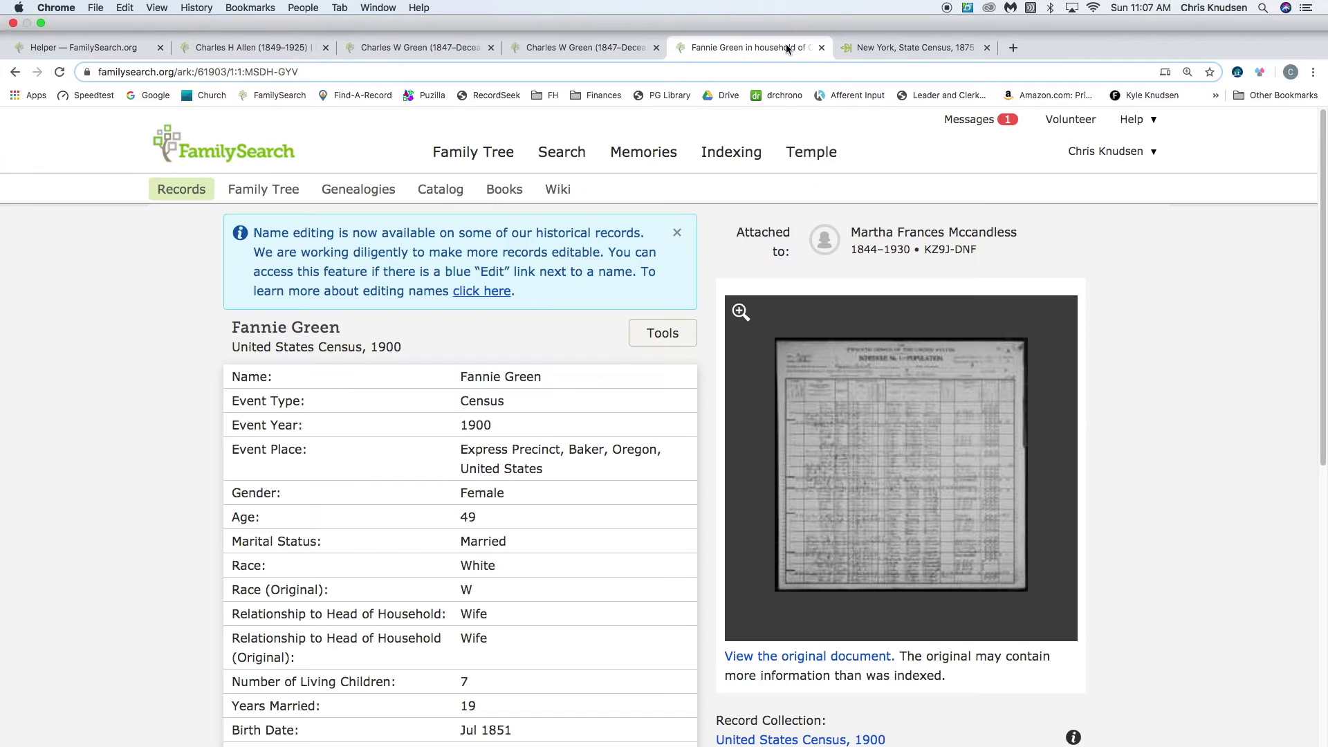
click(821, 48)
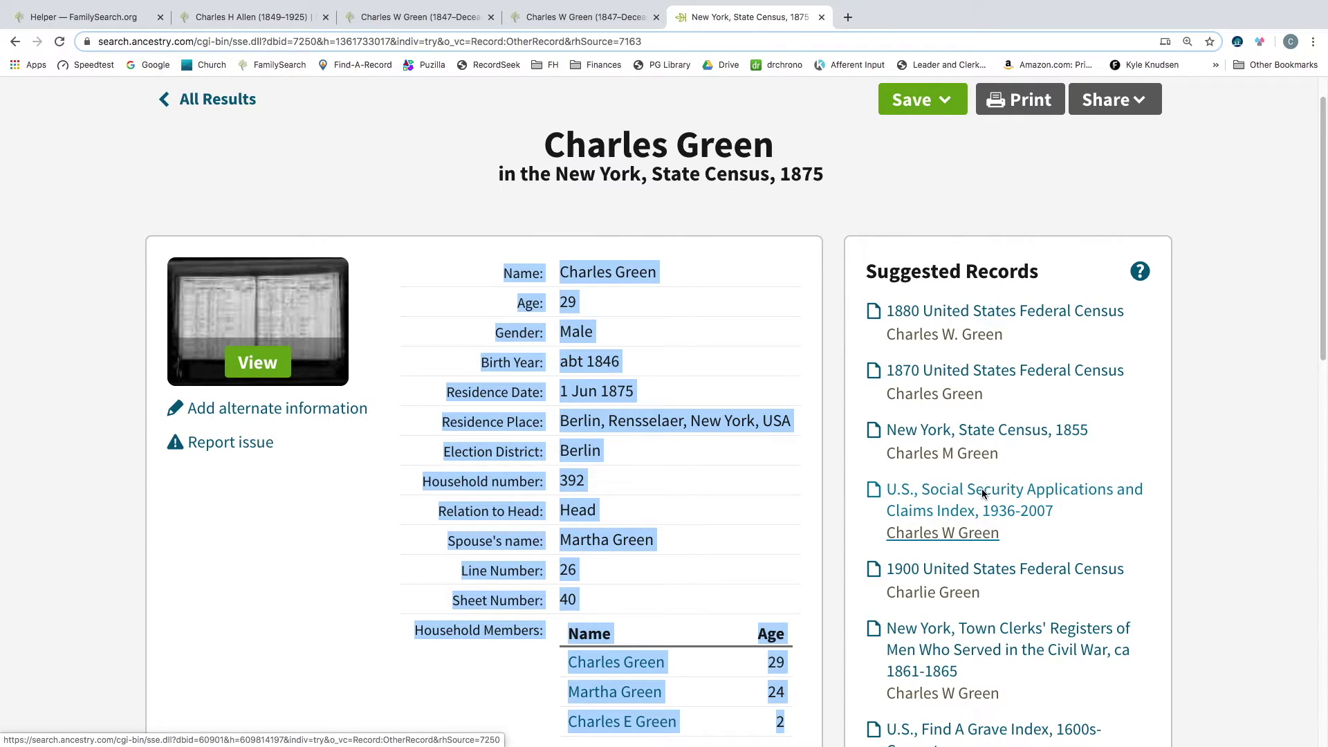
Open the suggested 1900 United States Federal Census record on Ancestry and examine its birth date, home, marriage year and household
click(974, 570)
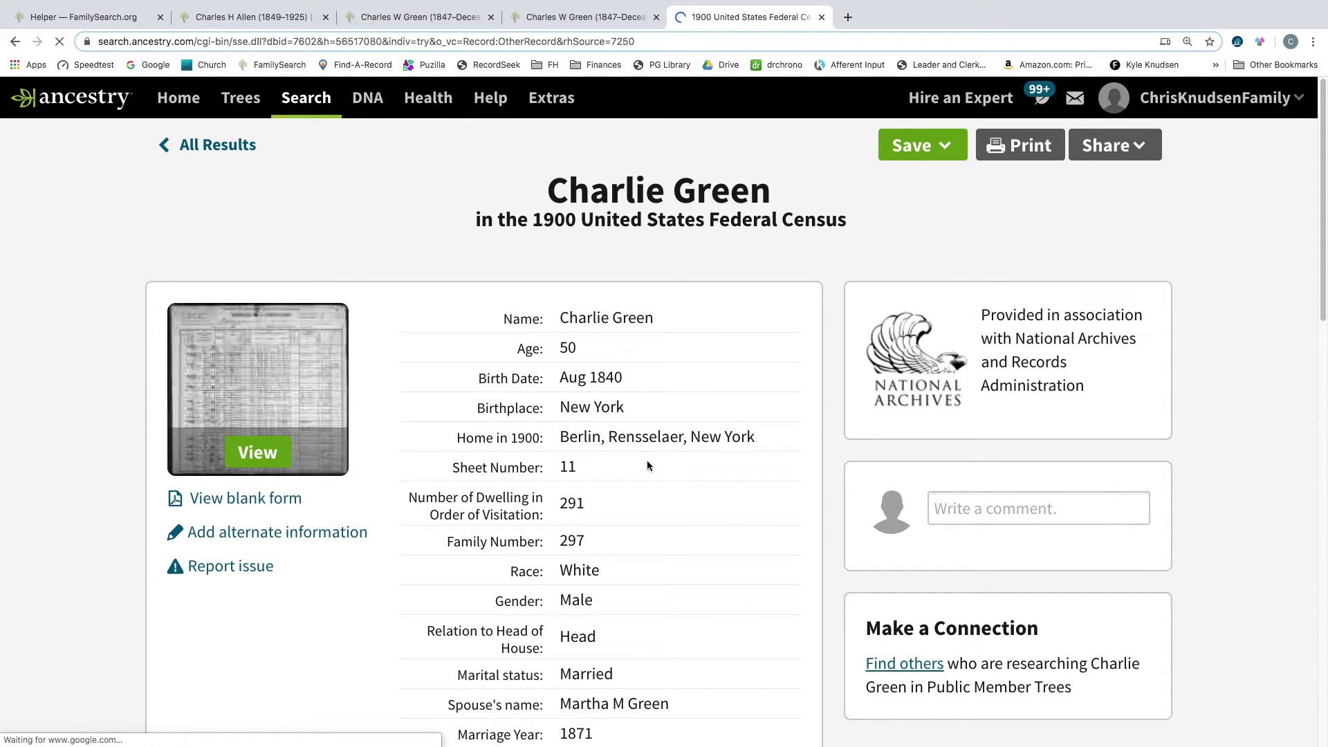
scroll(651, 483, down, 4)
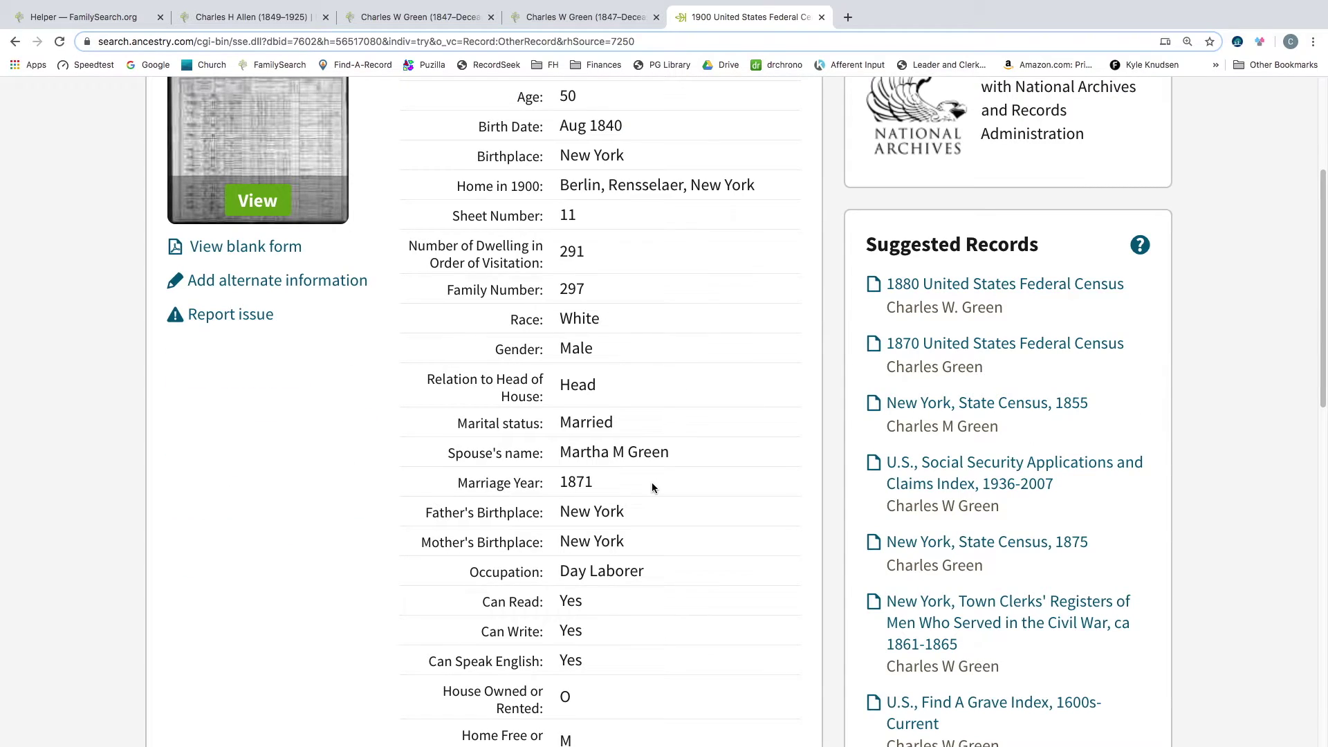
scroll(652, 482, down, 3)
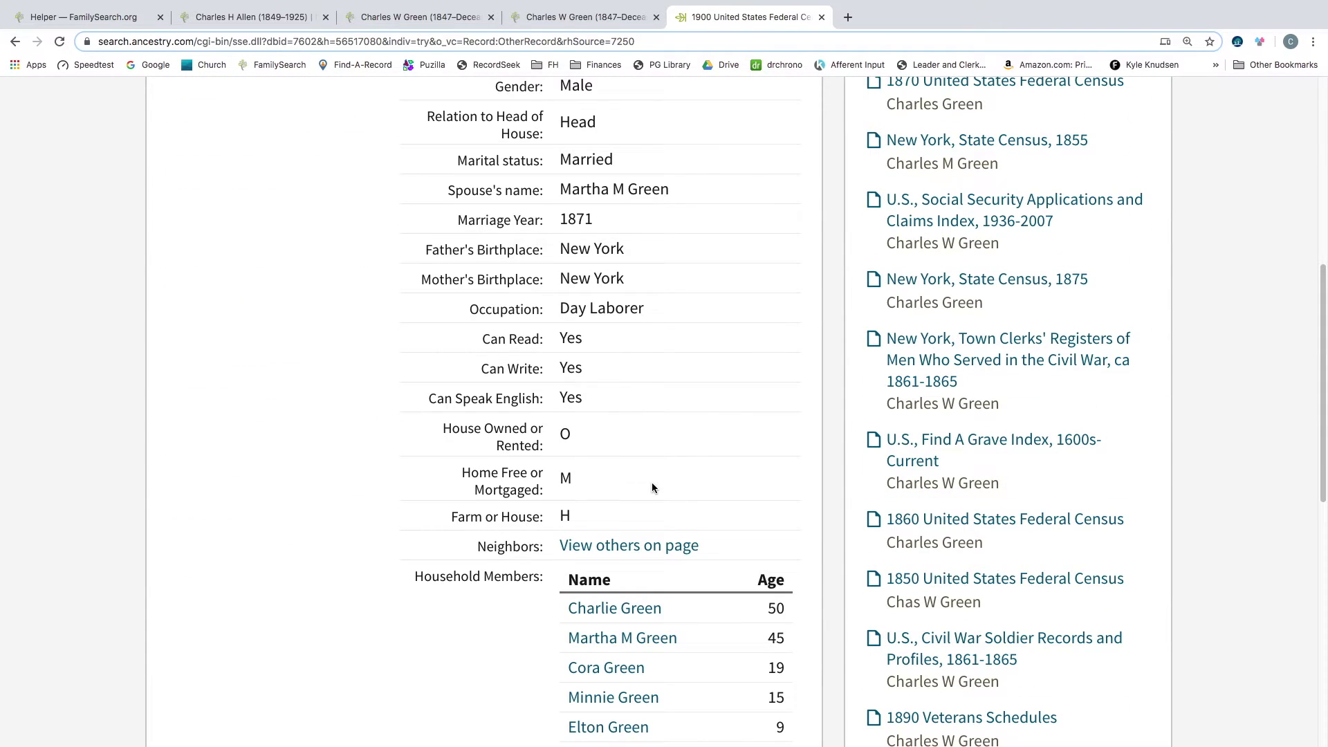
scroll(651, 488, up, 6)
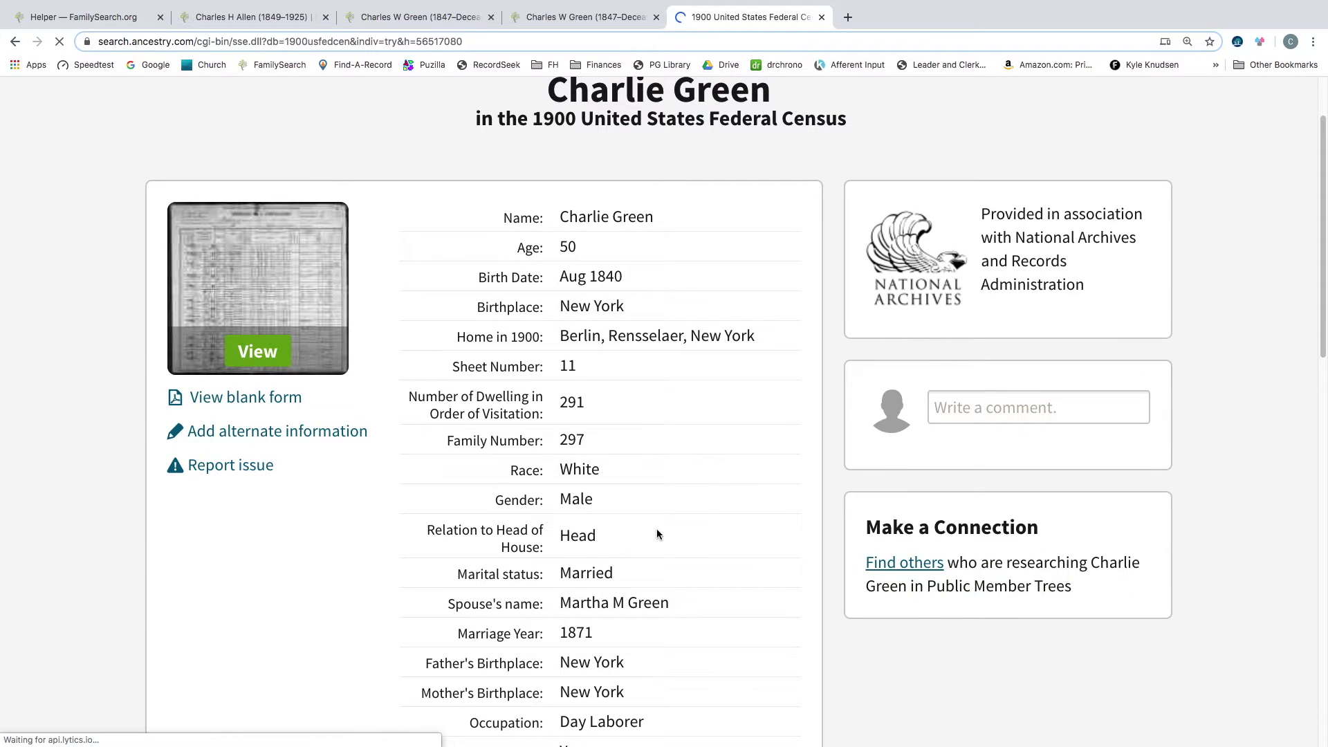
scroll(652, 657, down, 3)
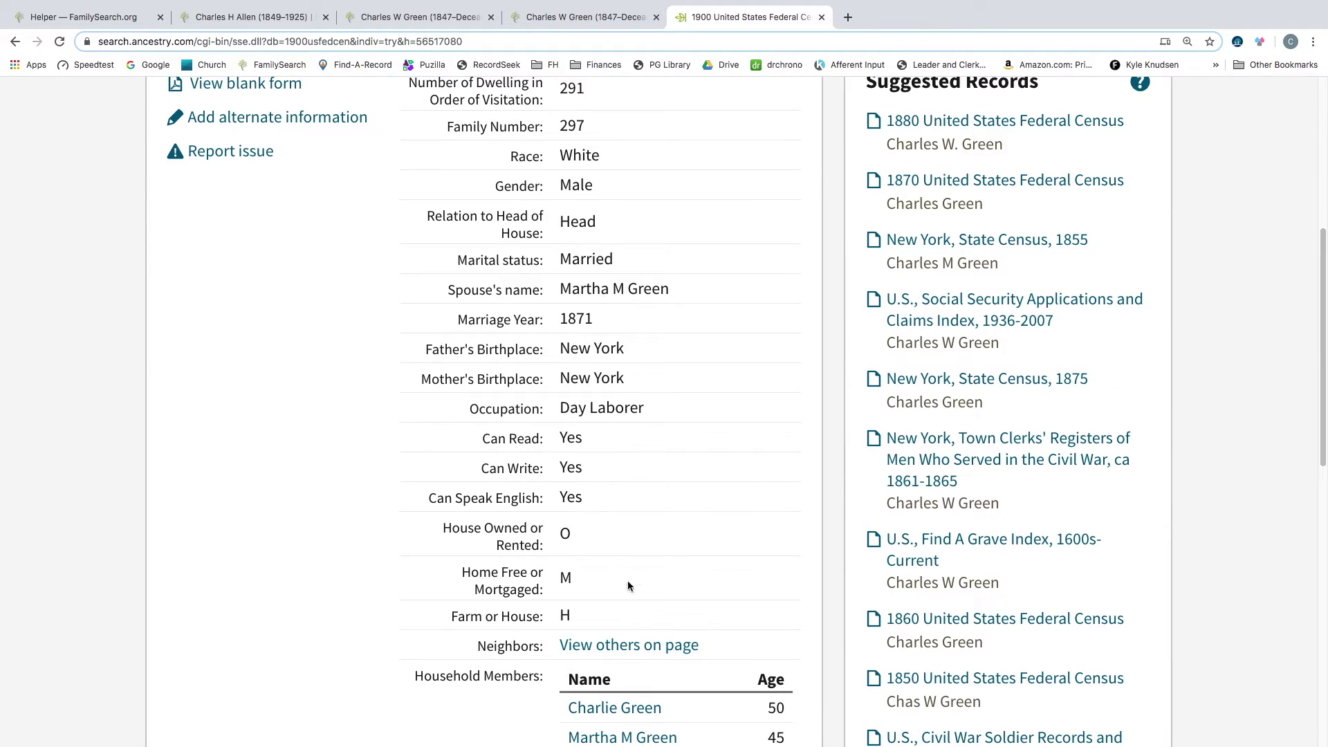
scroll(638, 388, up, 2)
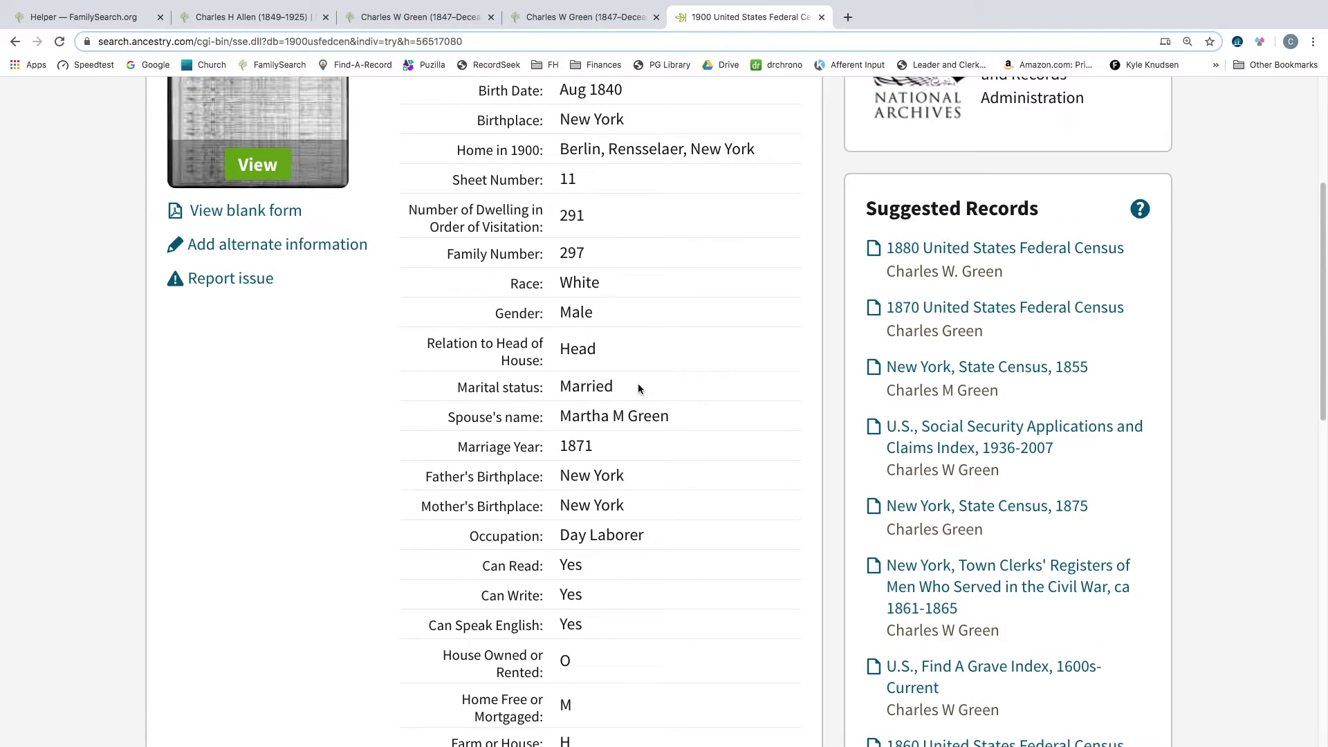
From the 1900 census record, open the father's suggested Social Security Applications and Claims Index record and the daughter's linked record
scroll(638, 388, down, 1)
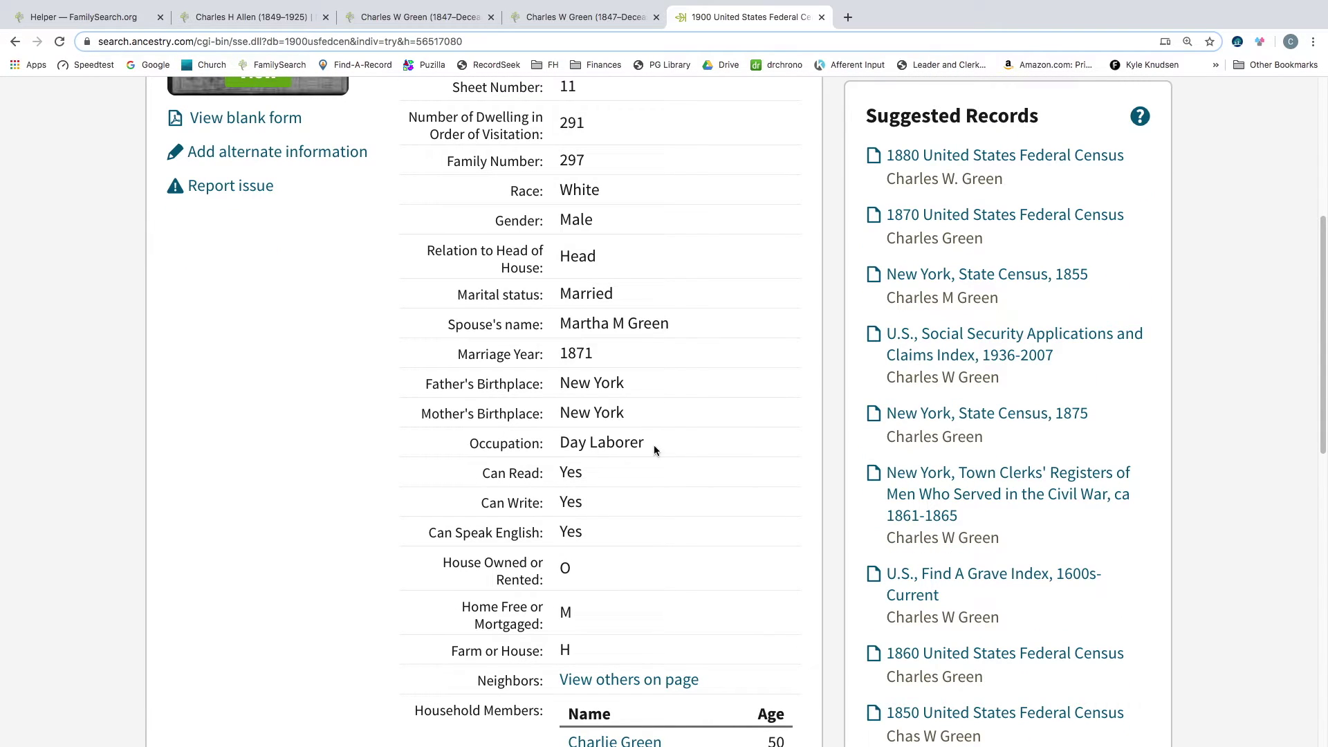
scroll(746, 568, down, 1)
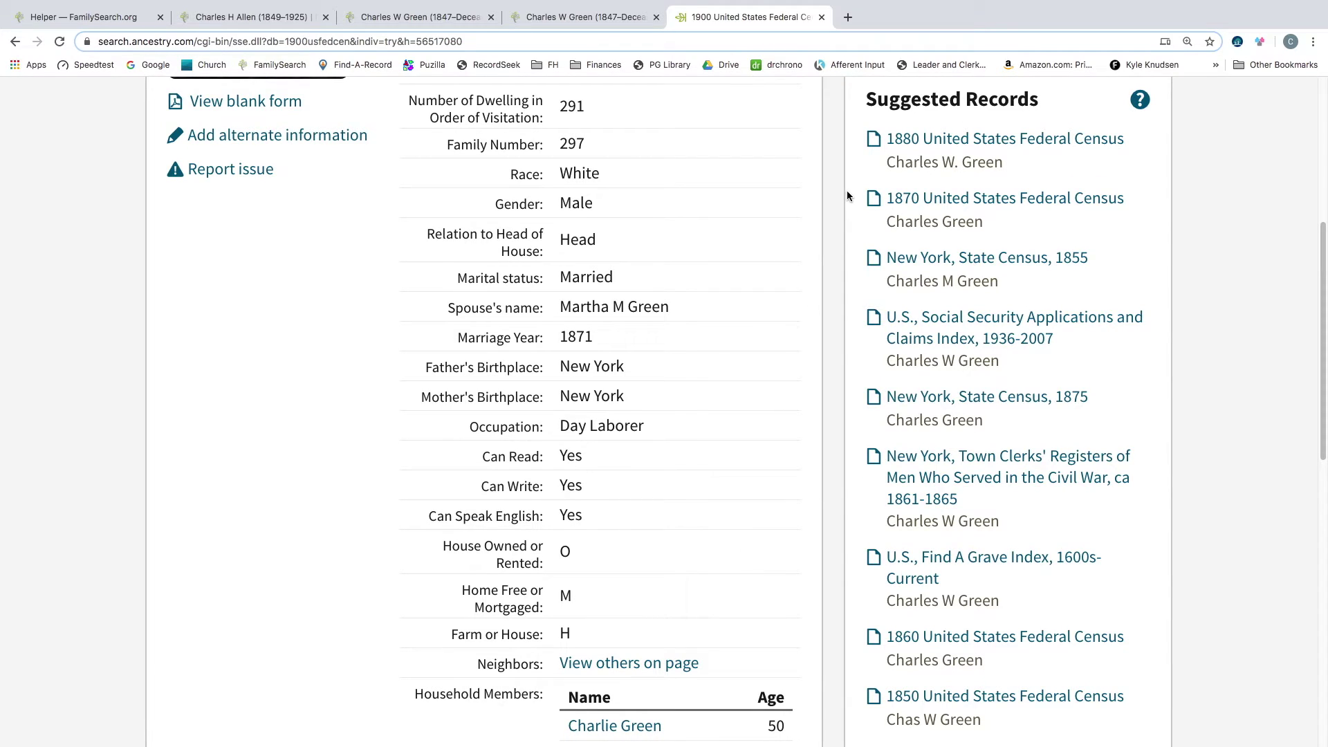
click(957, 320)
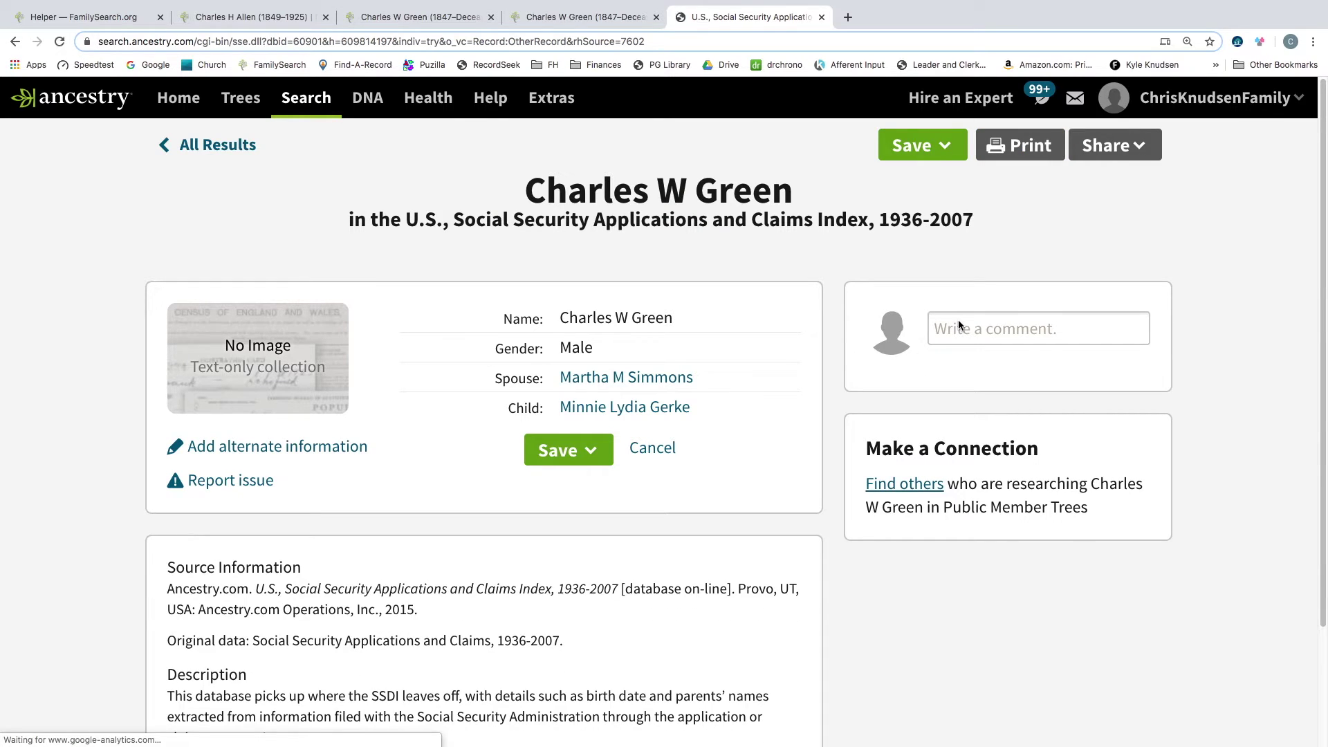
click(660, 409)
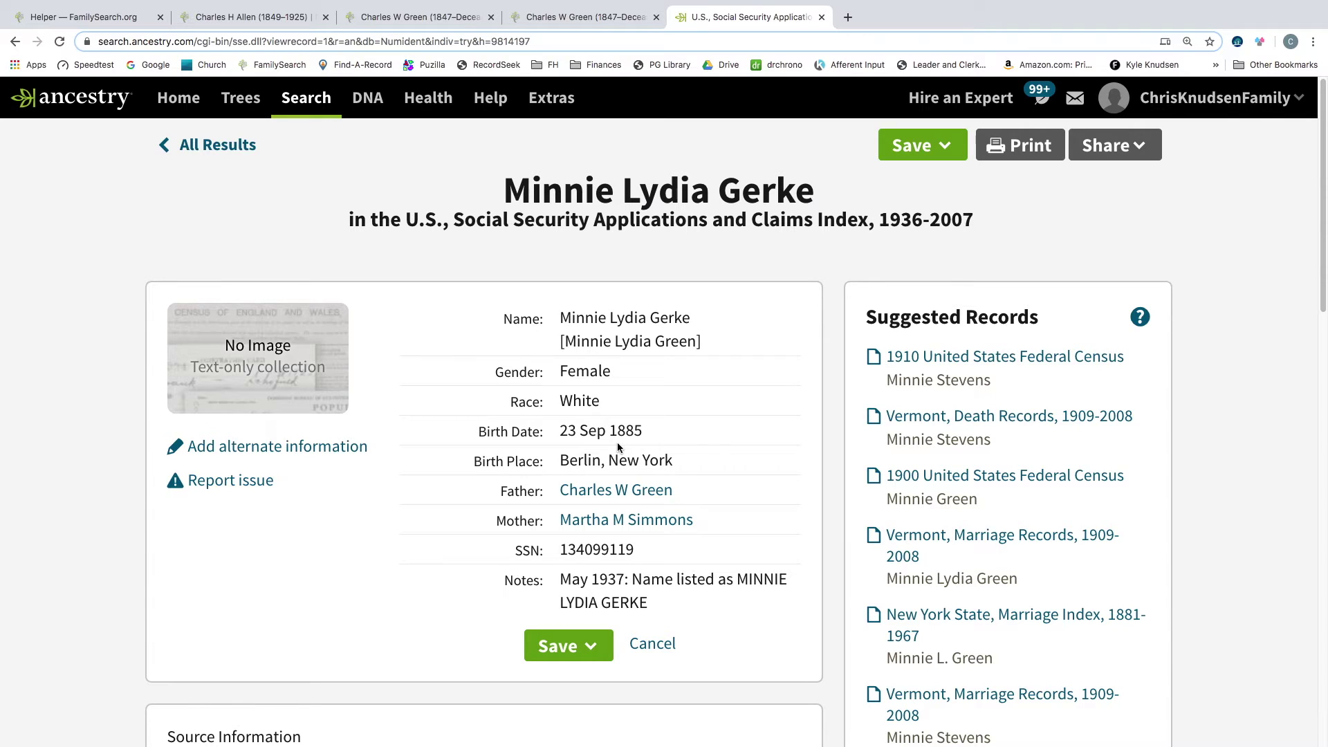
Check the father's listed children in FamilySearch for the daughter and return to her Social Security record
click(591, 17)
scroll(528, 276, down, 10)
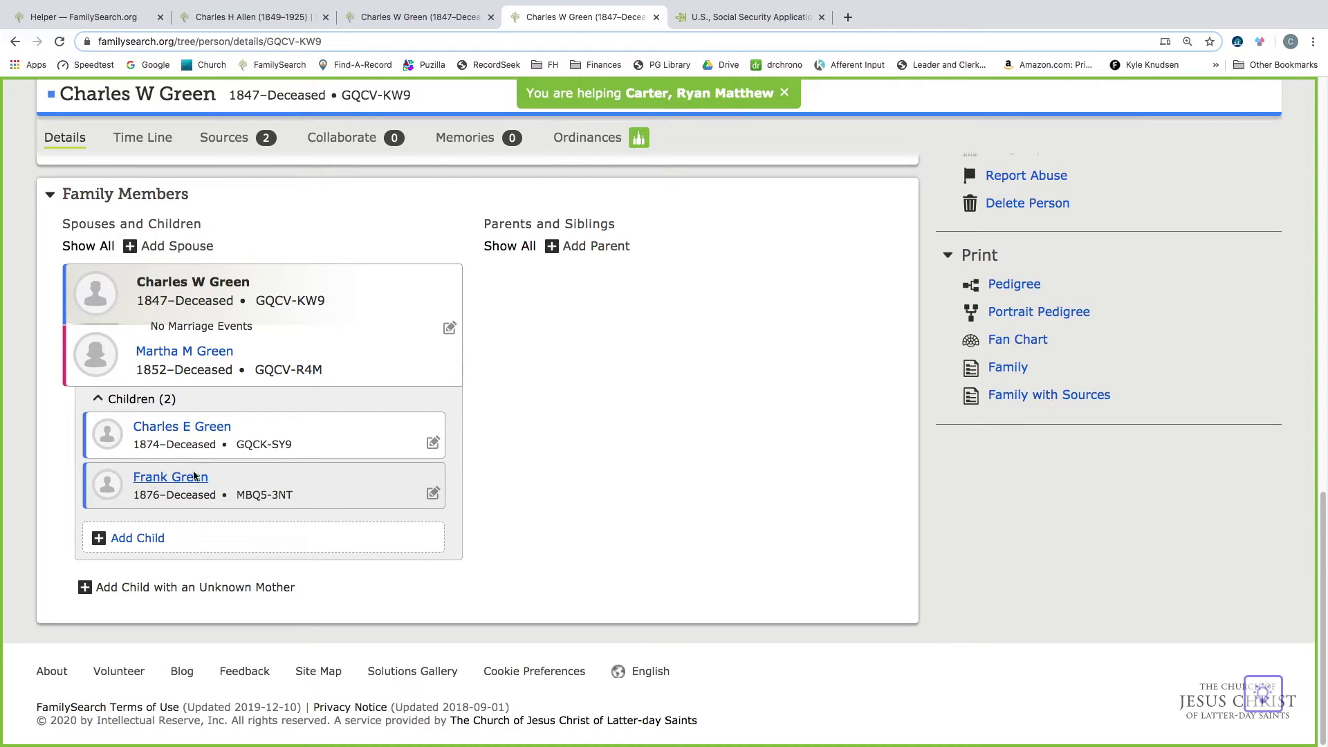
click(754, 18)
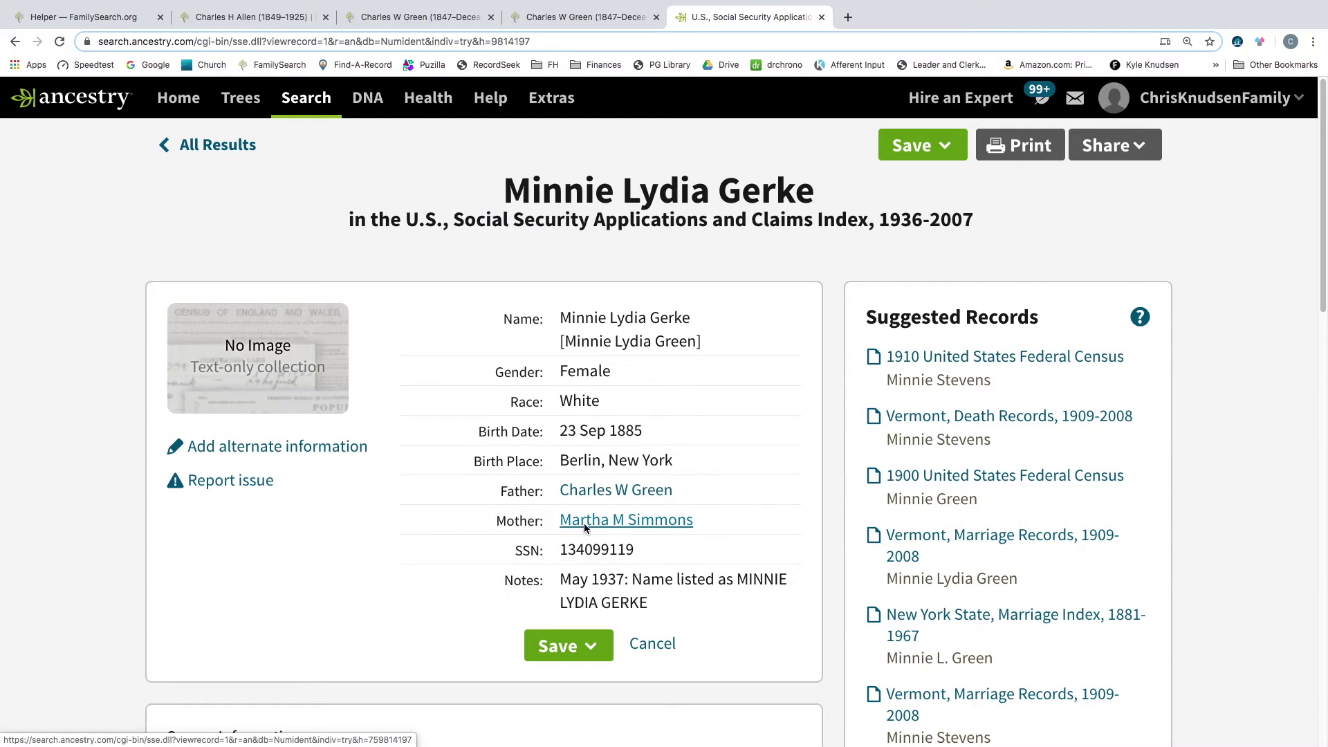
Open the mother's linked record, follow it to her suggested Vermont, Marriage Records entry, and open the daughter's marriage record
click(642, 525)
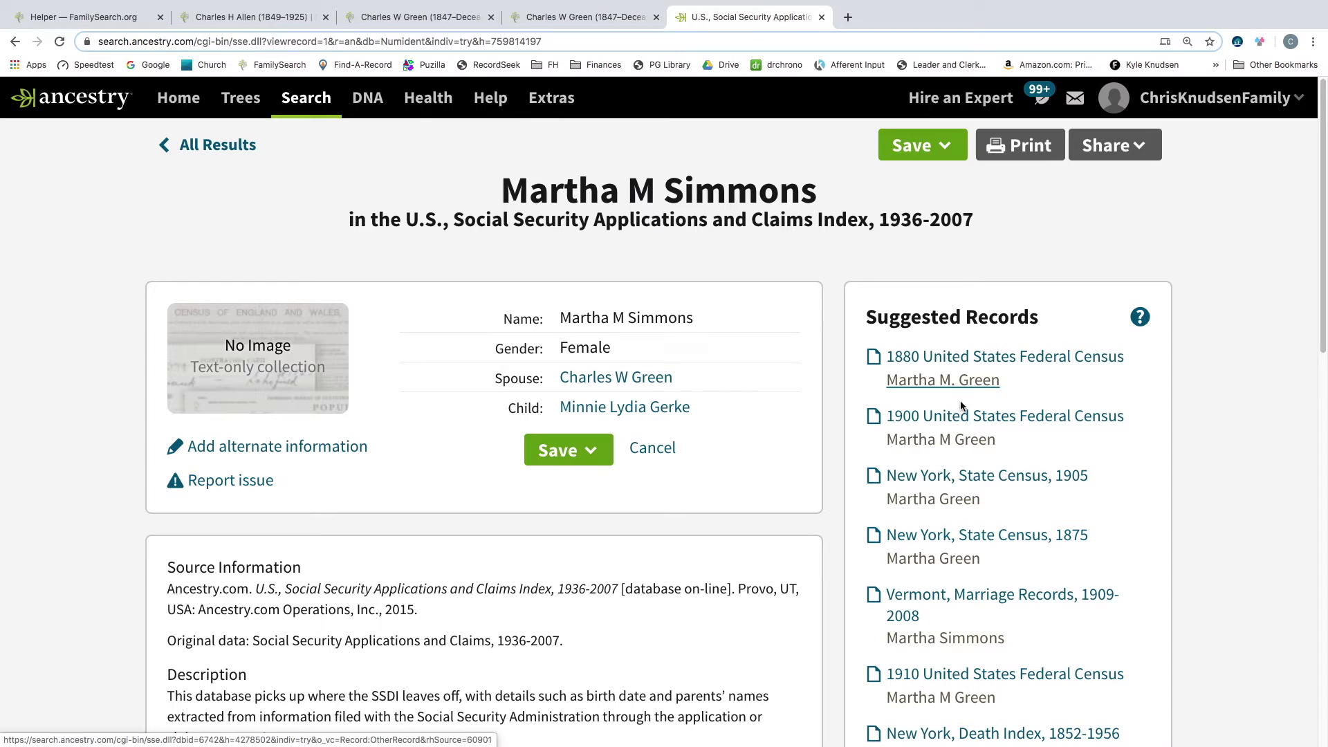
click(994, 599)
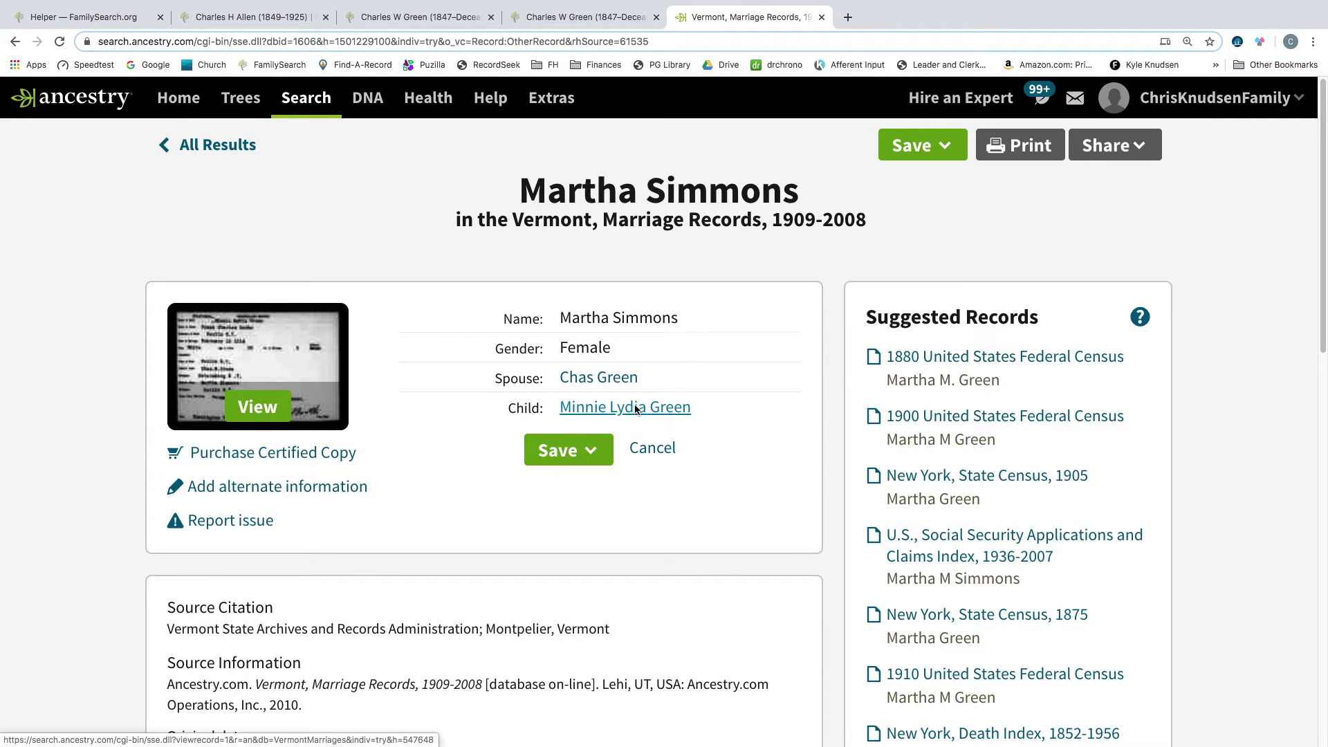
click(636, 409)
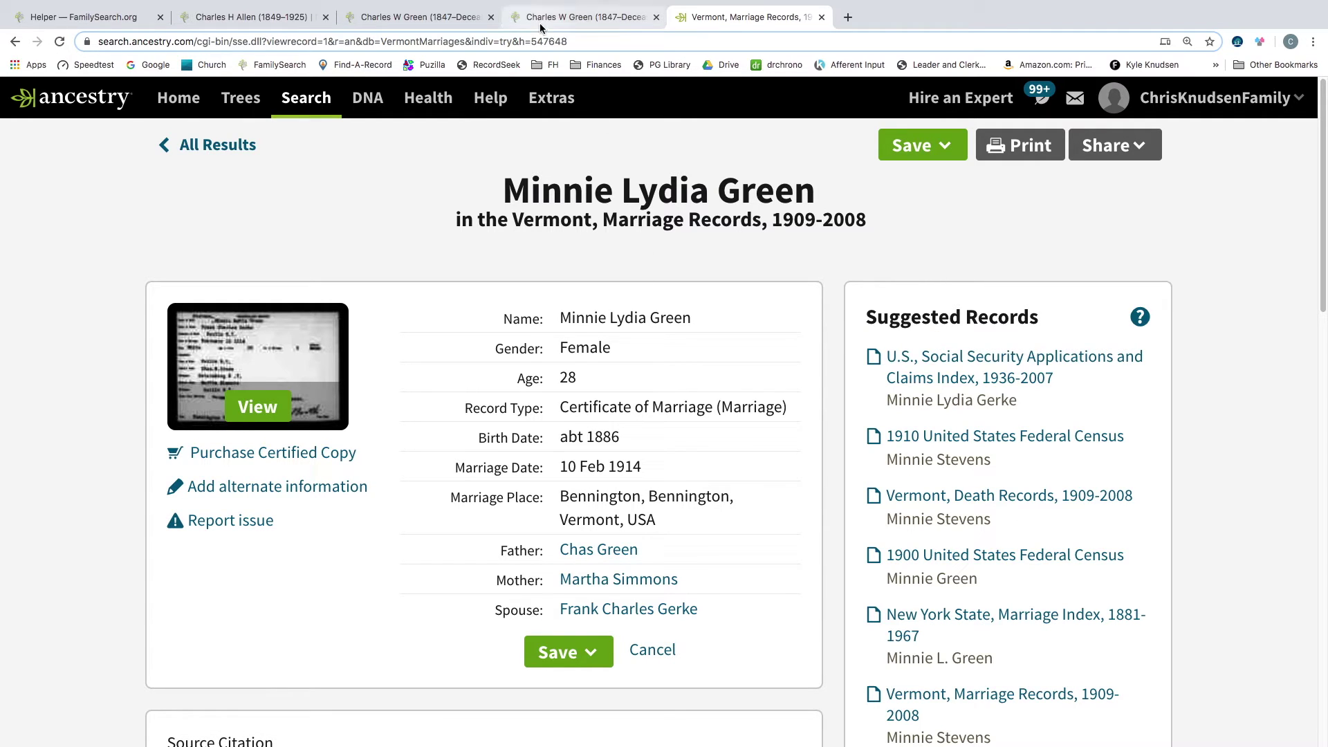
Open the husband's person page from the father's list of children and examine his residences and family members
click(439, 15)
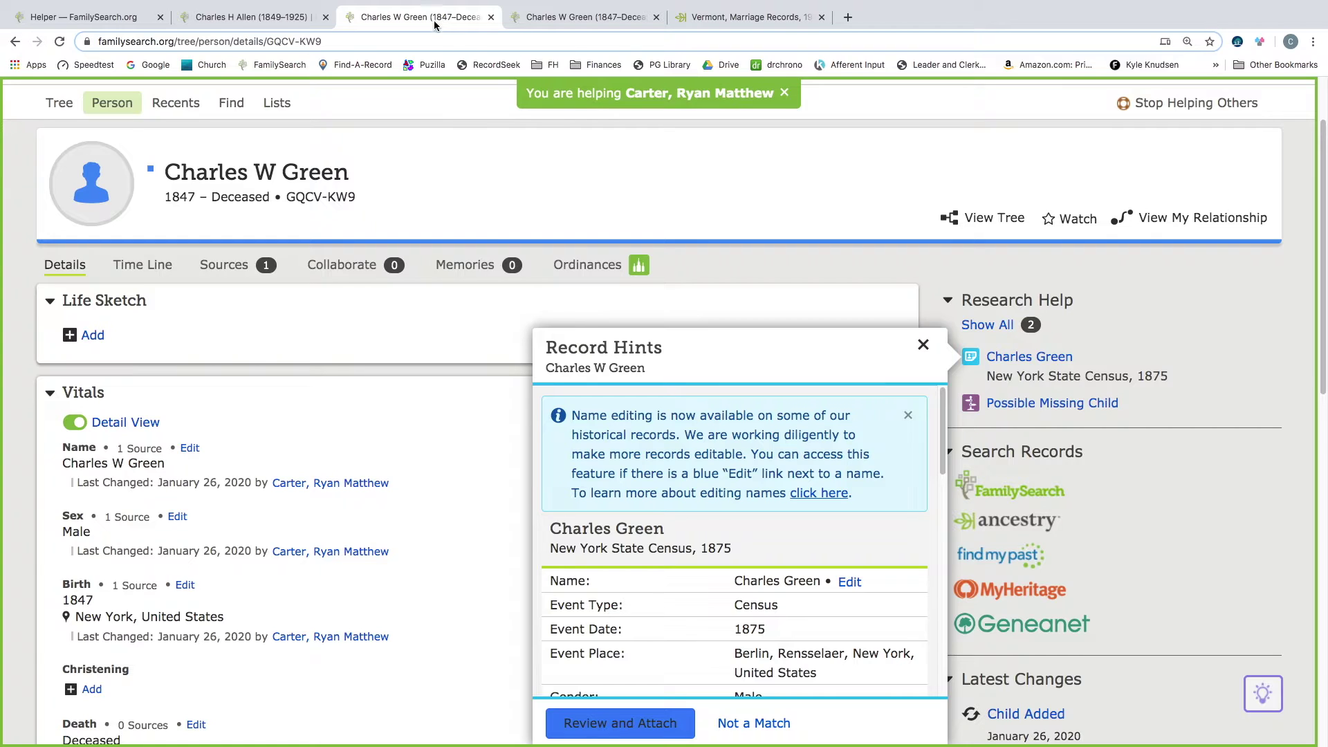
click(477, 442)
scroll(476, 437, down, 10)
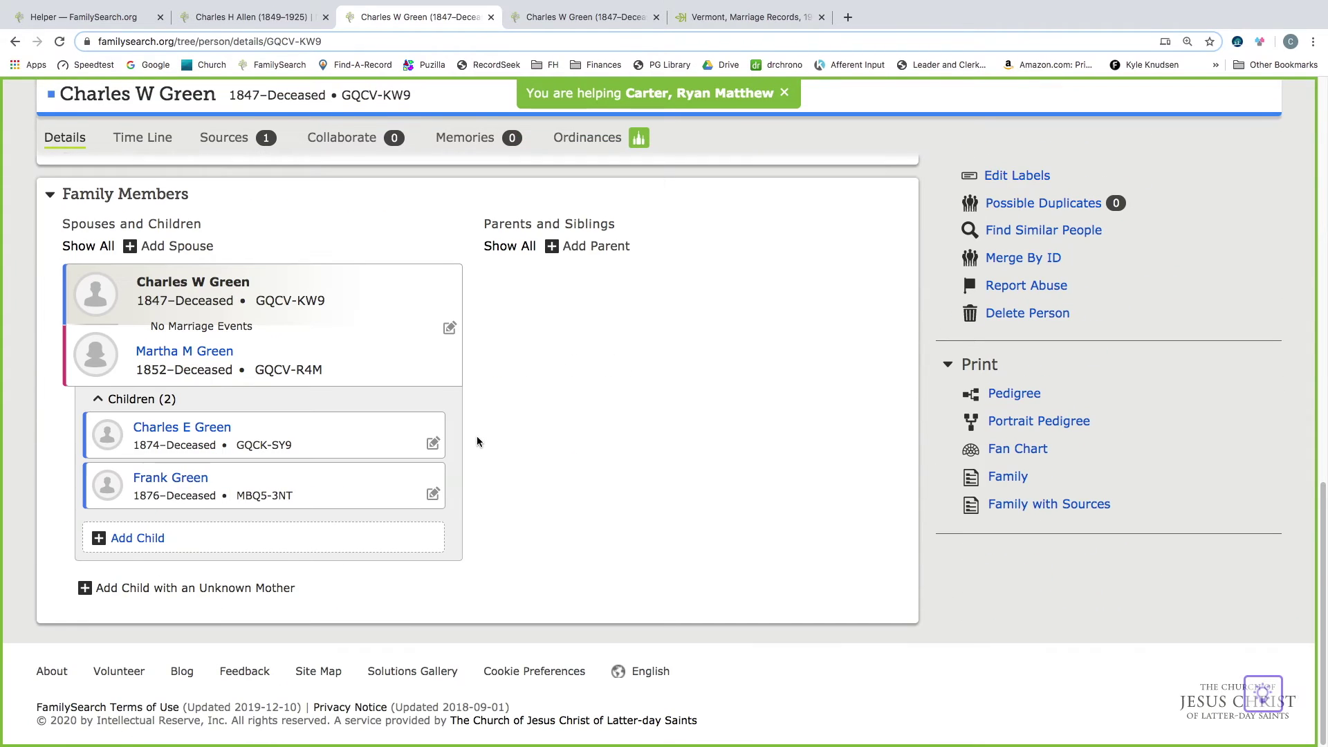
mouse_move(181, 476)
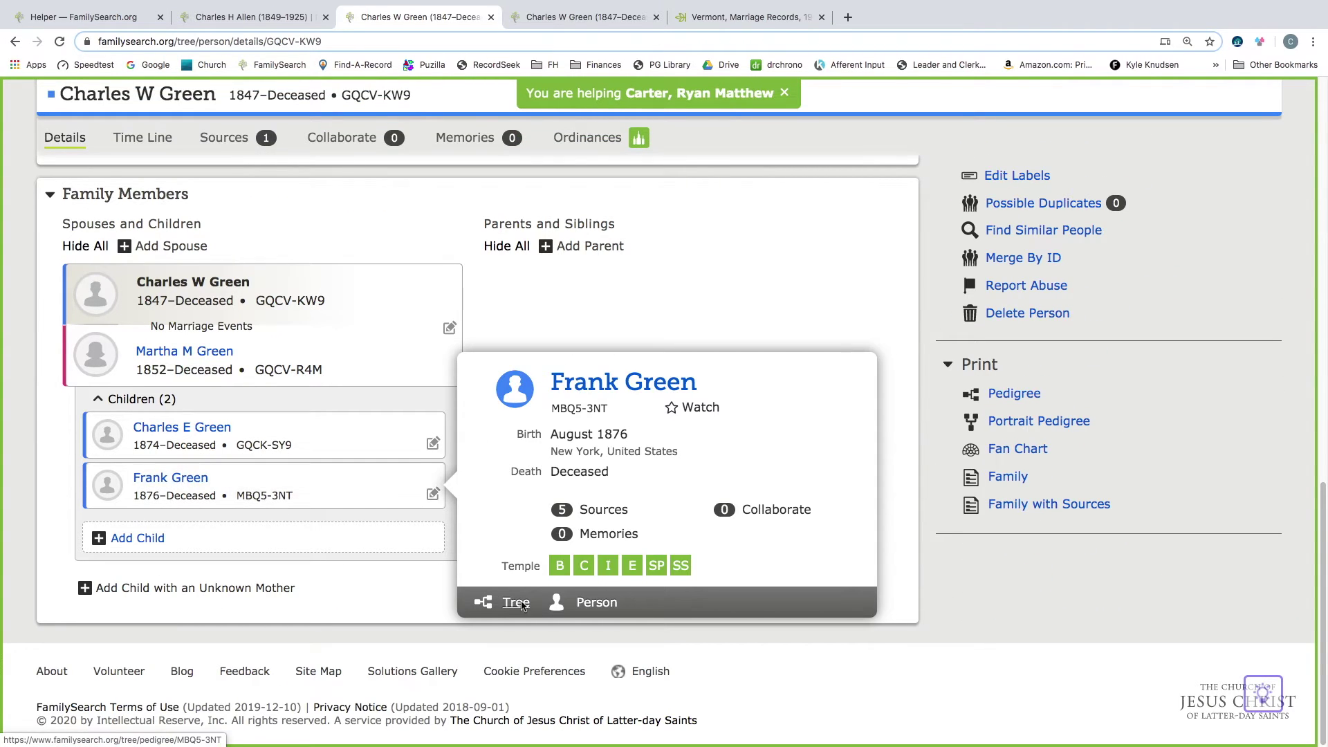
click(600, 609)
scroll(505, 529, down, 12)
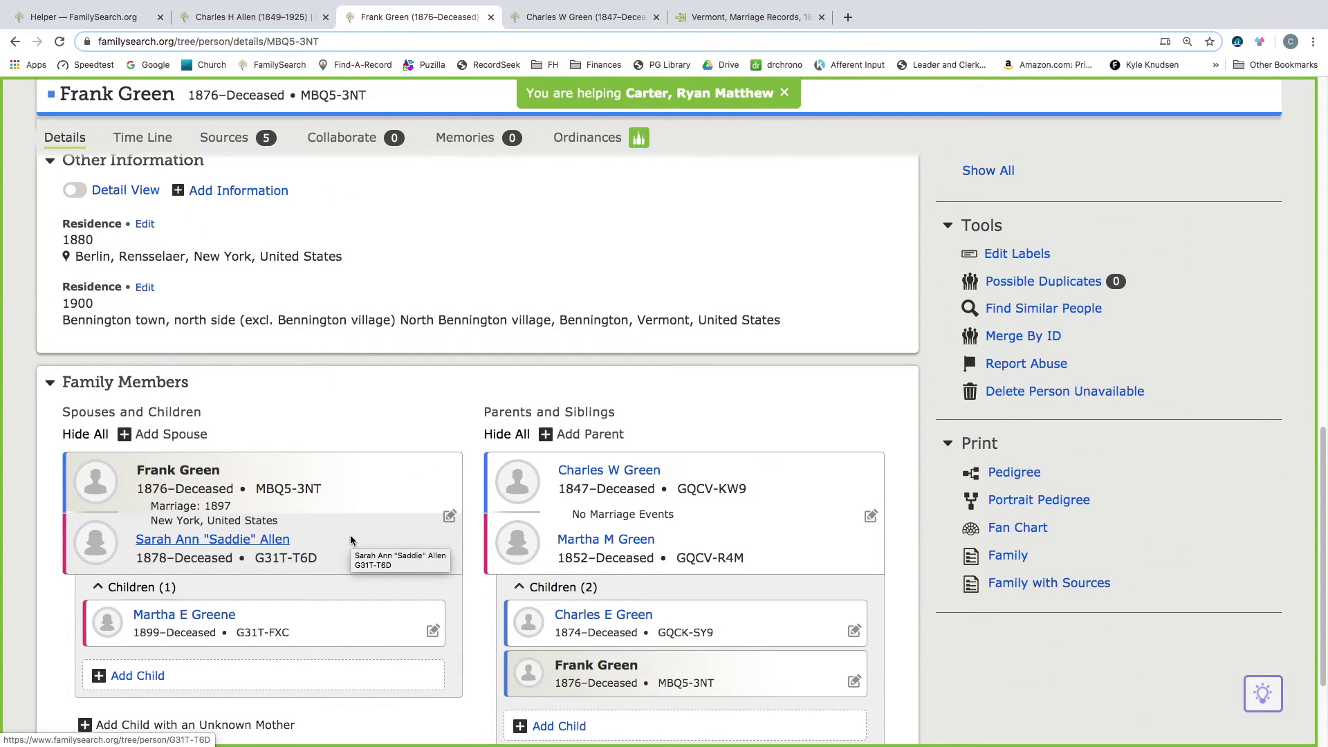
Examine the husband's 1939 Vermont, Town Clerk, Vital and Town Records source and compare it with the daughter's Vermont marriage record
click(230, 143)
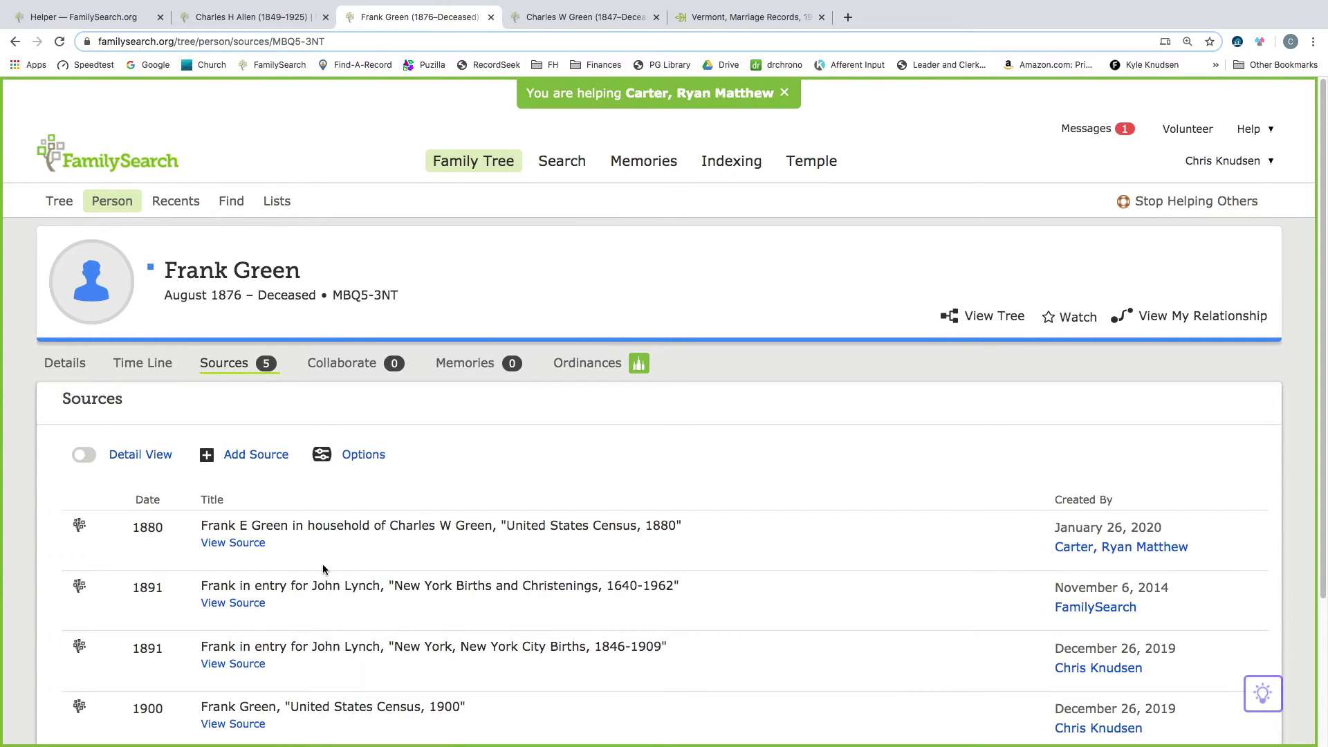
scroll(331, 580, down, 2)
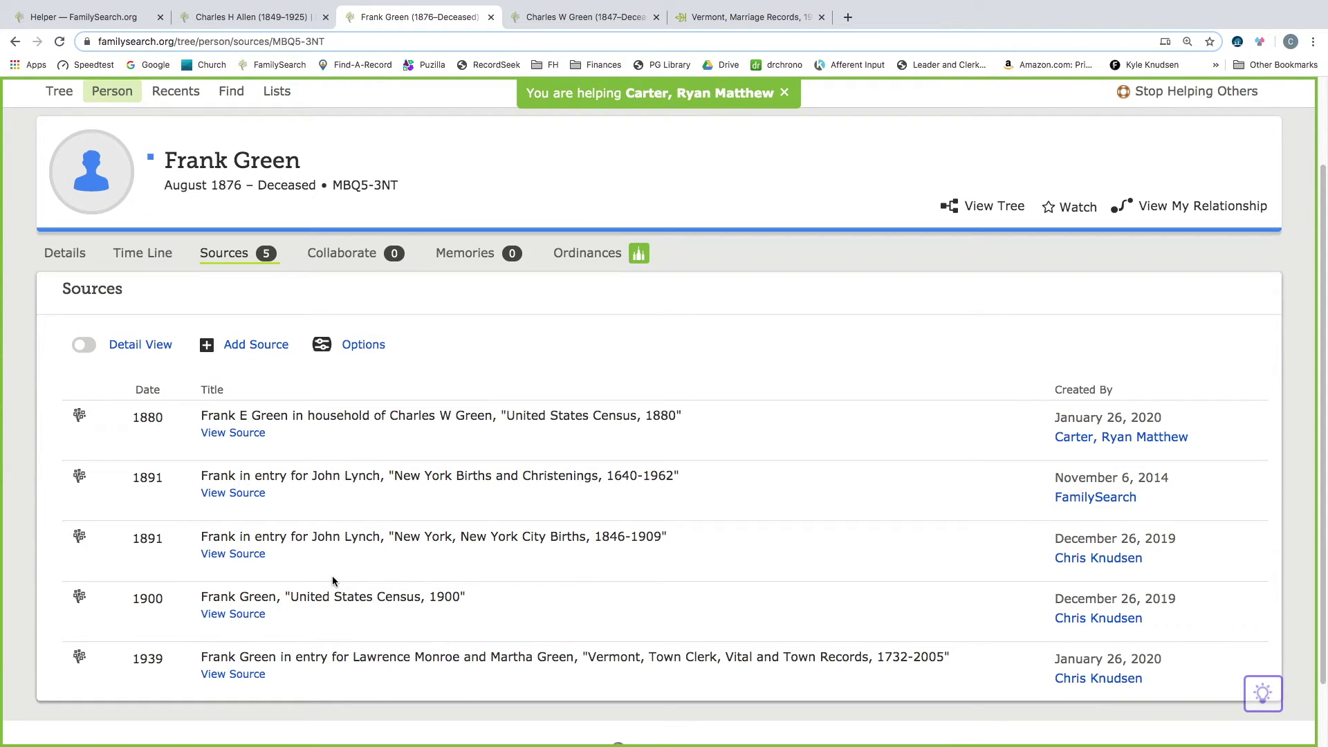
scroll(337, 607, down, 1)
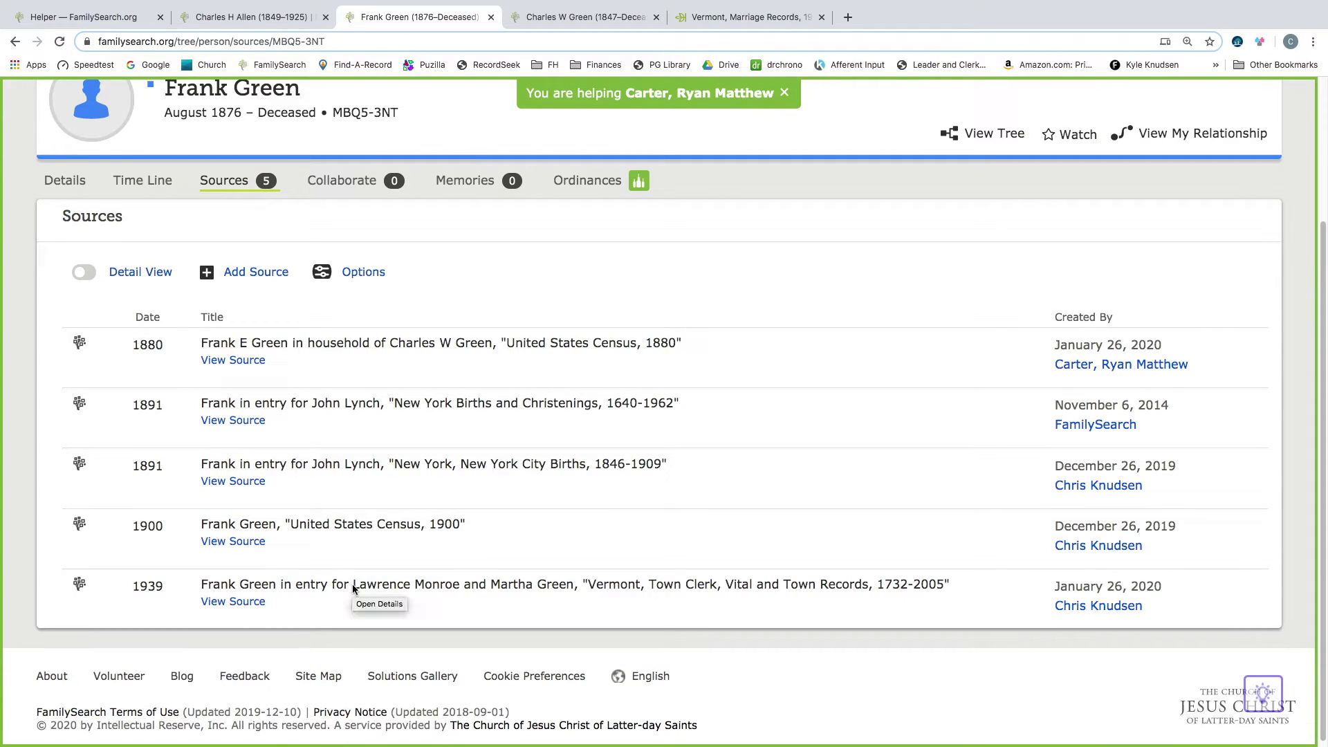
click(351, 584)
scroll(450, 559, down, 10)
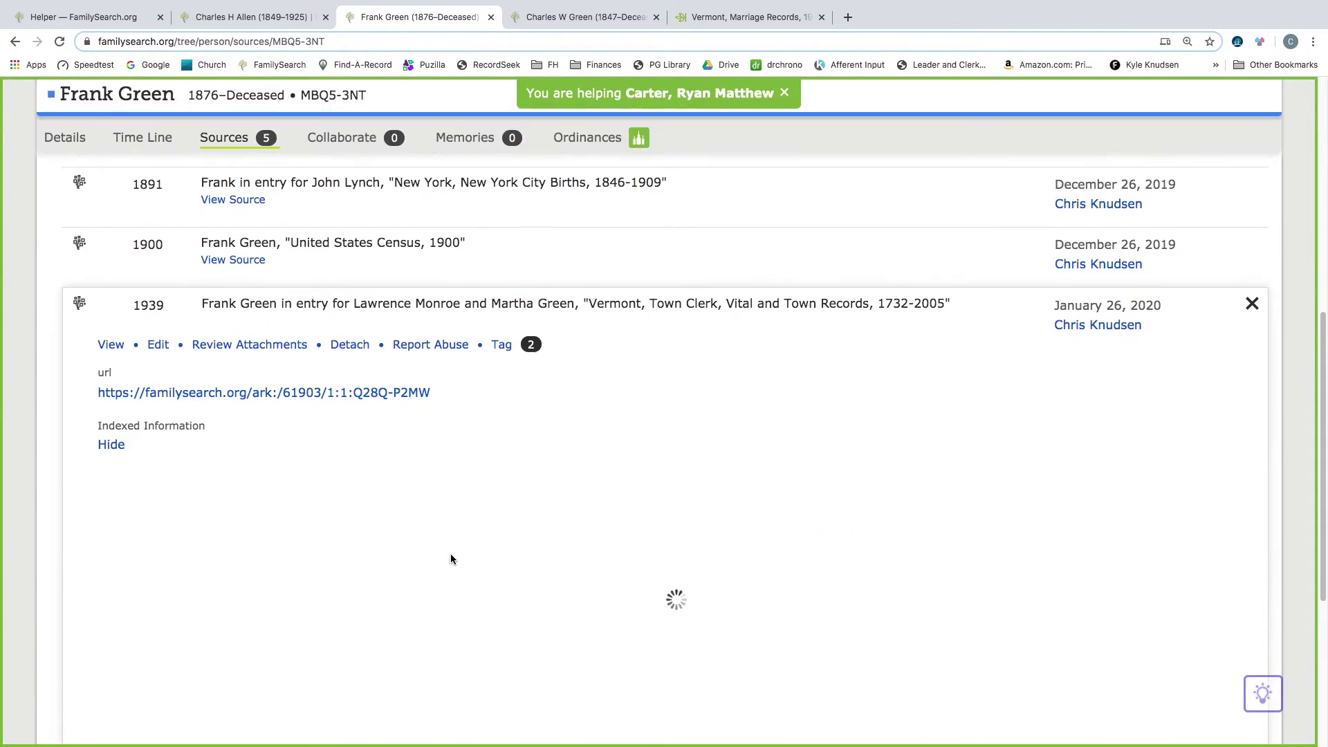
scroll(450, 558, down, 2)
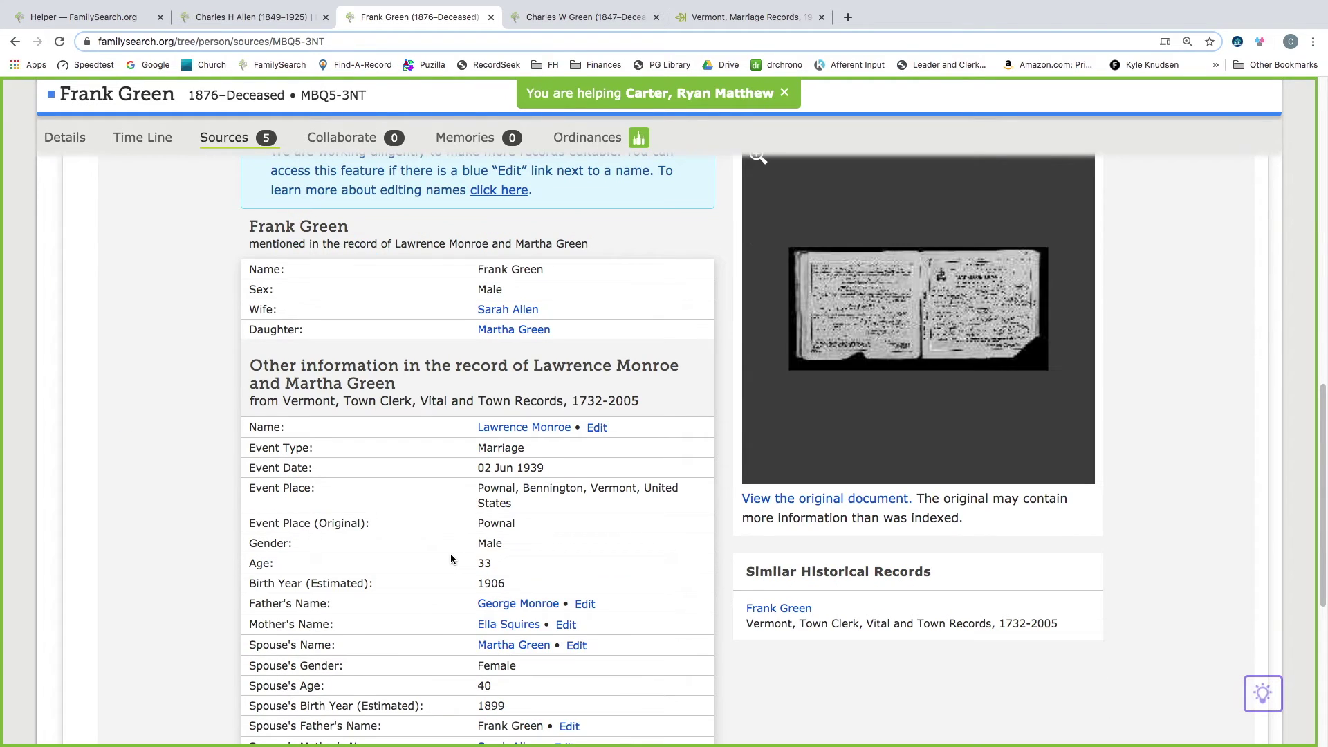
scroll(424, 489, up, 2)
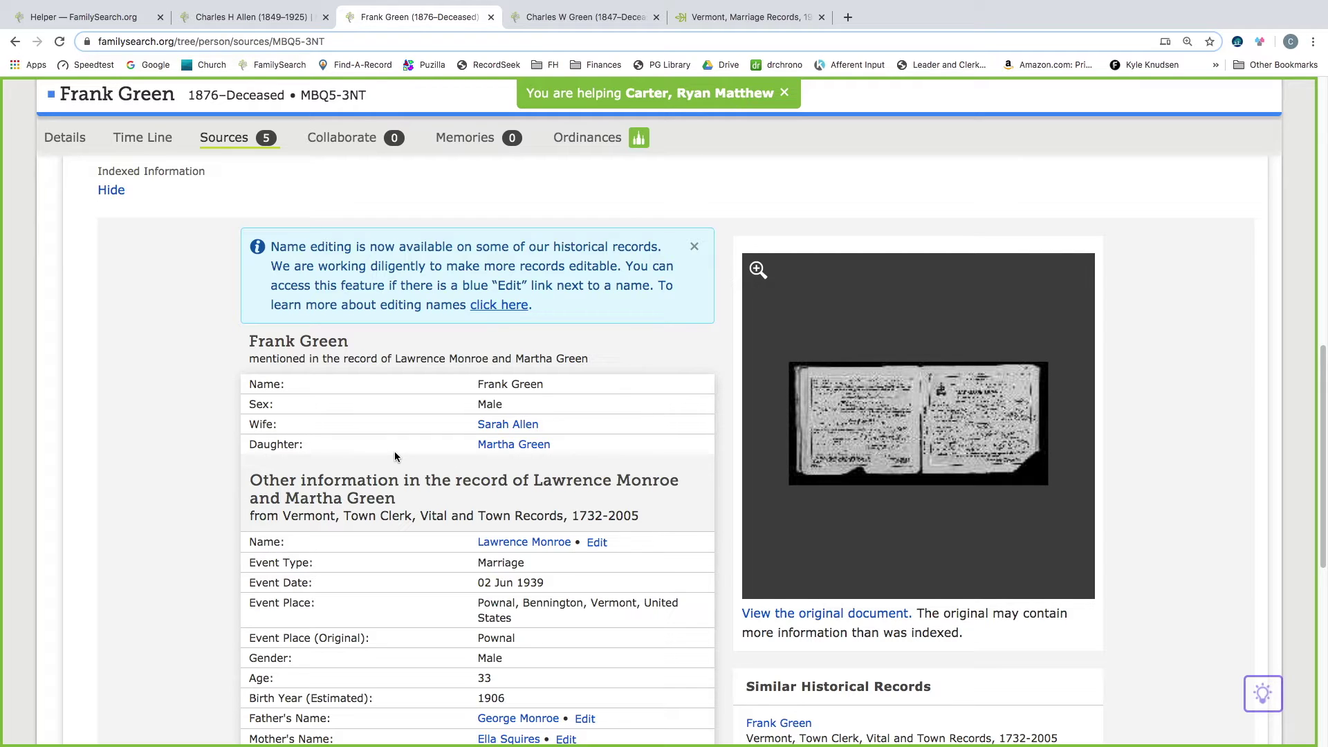
click(581, 16)
click(746, 16)
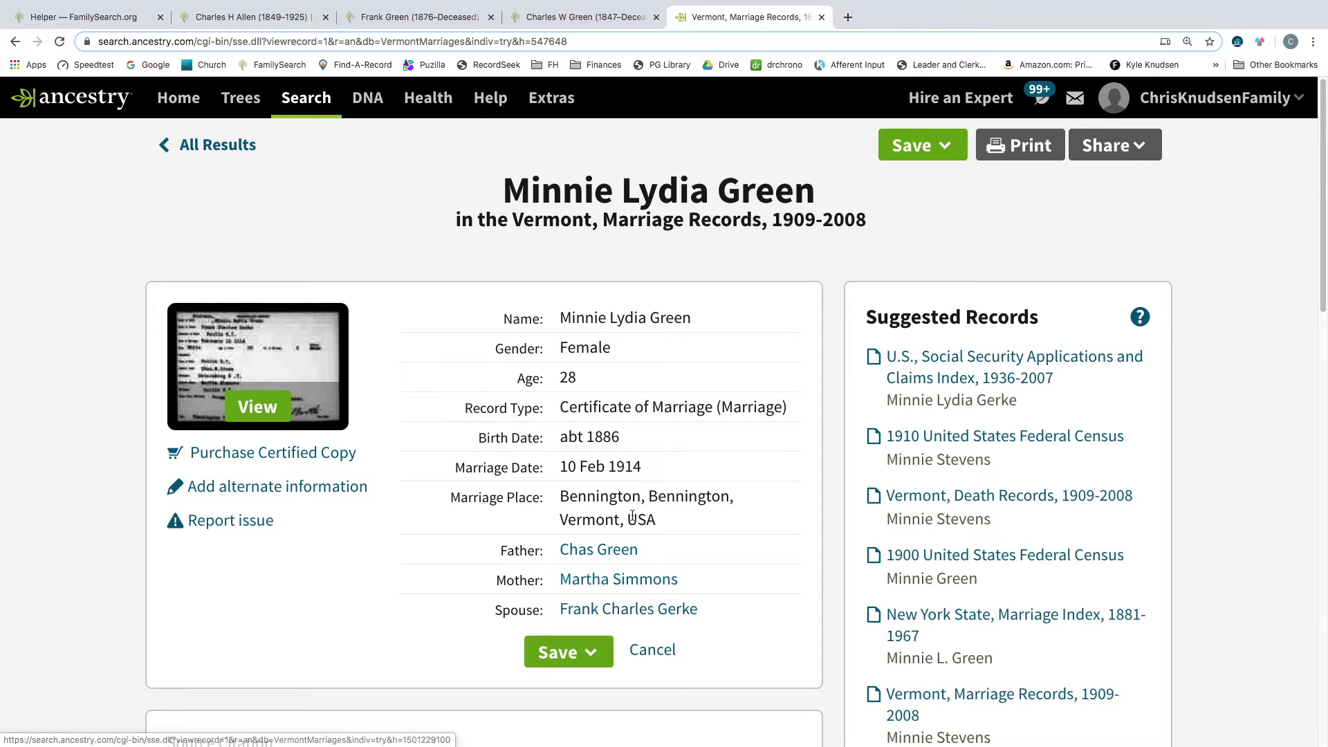
Switch to Google Maps, find Bennington, Vermont, and request directions to it
click(848, 17)
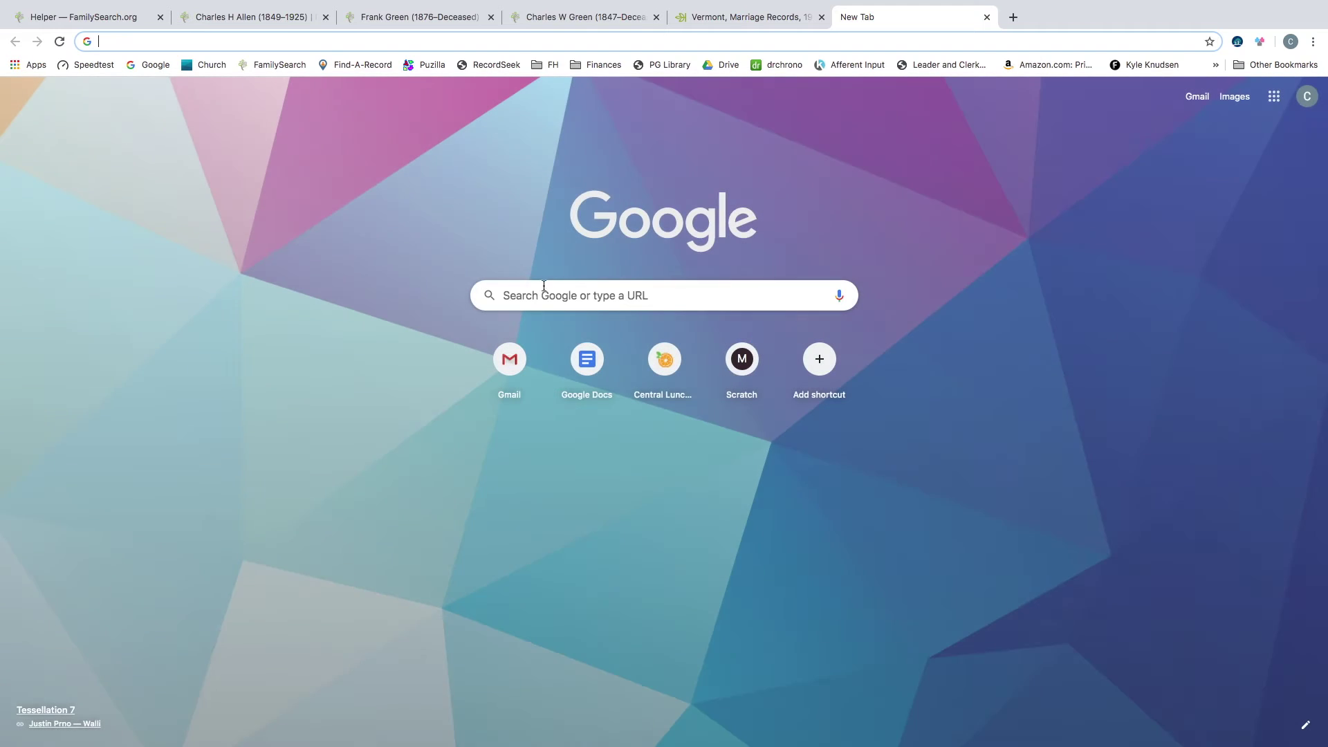
click(545, 290)
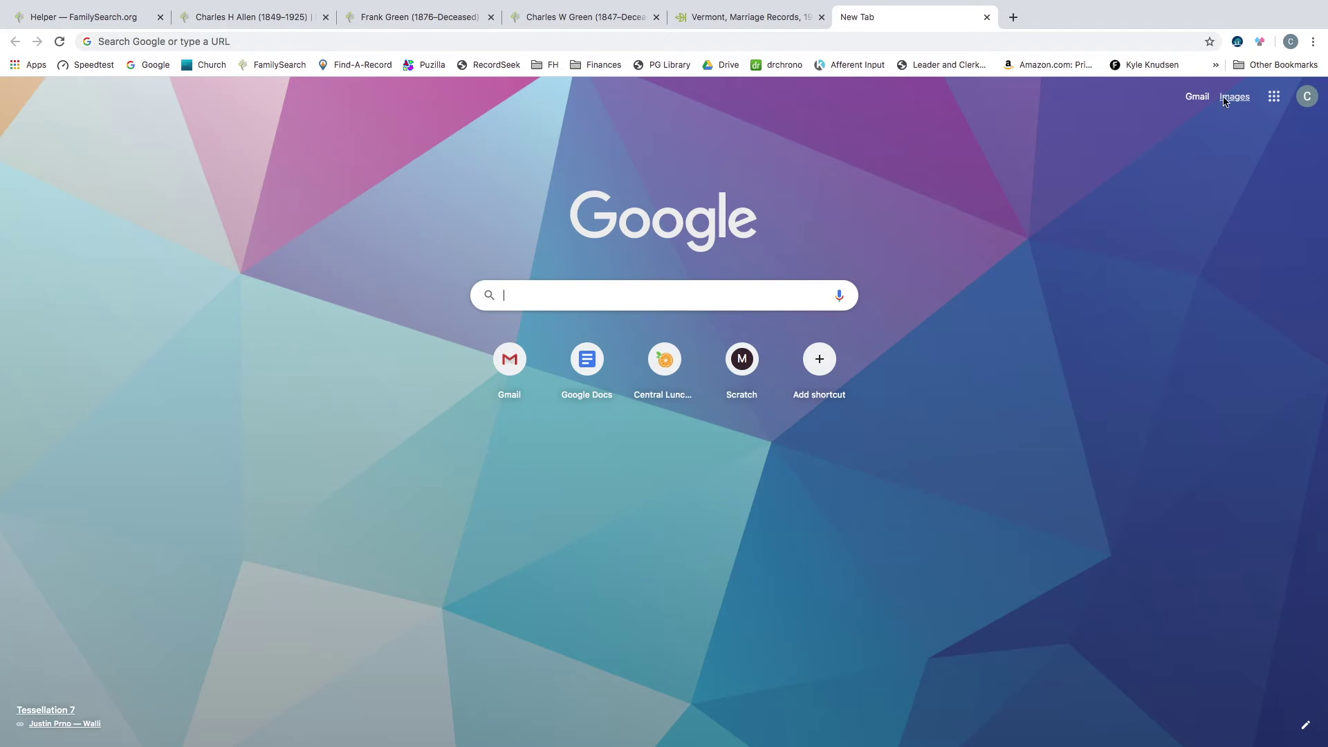
click(1273, 96)
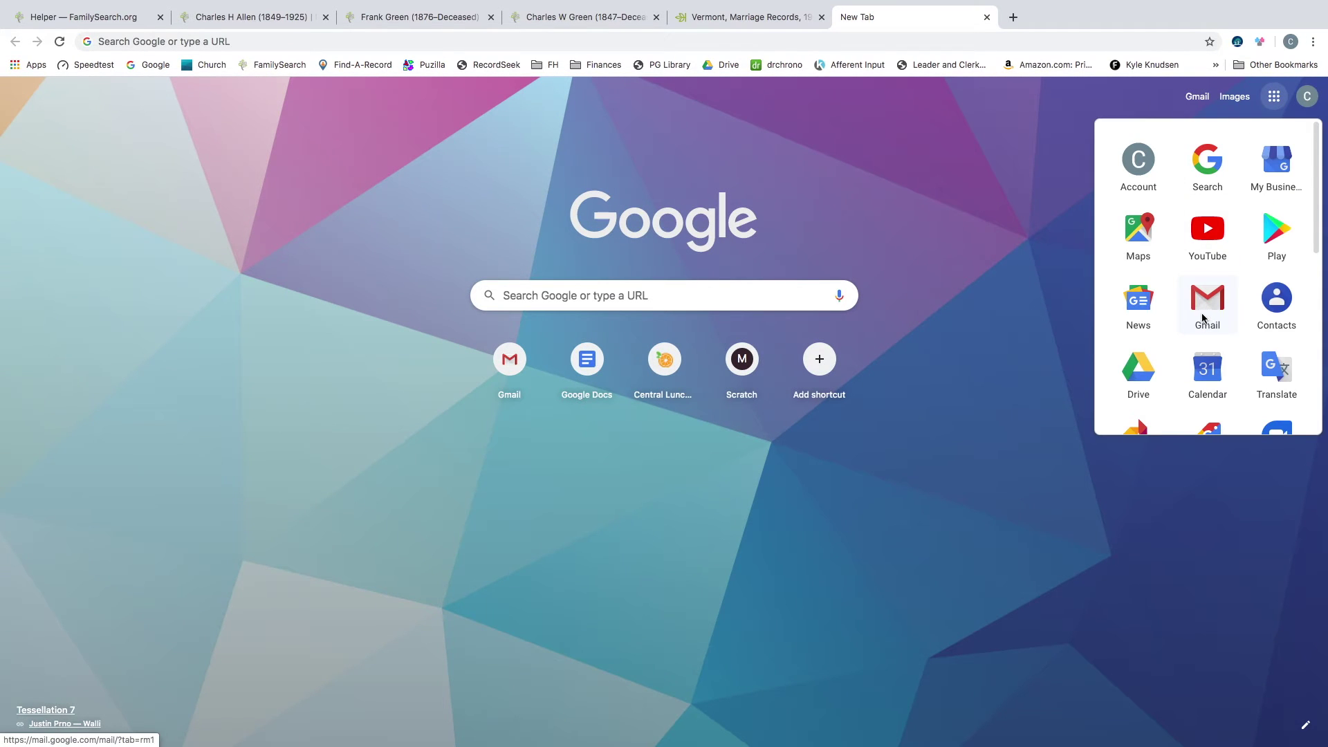
click(1138, 232)
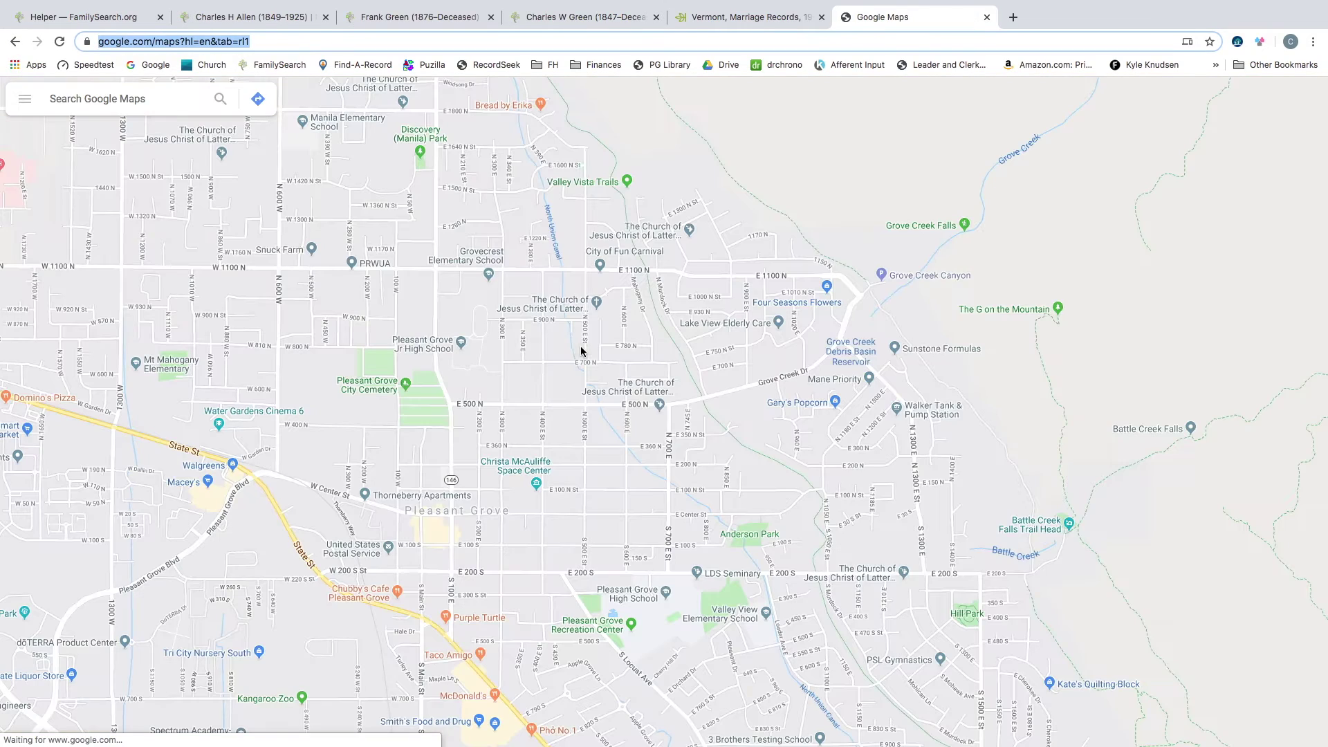
click(117, 98)
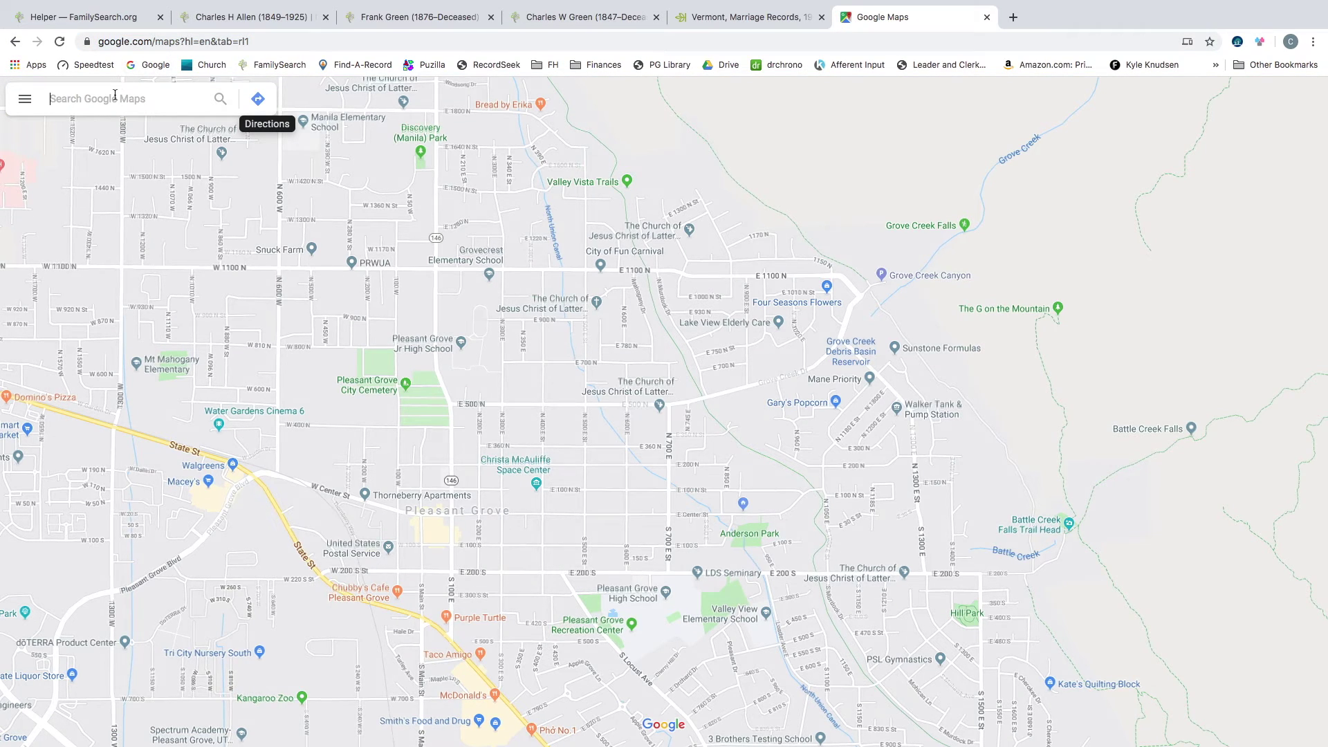
text(Benningt)
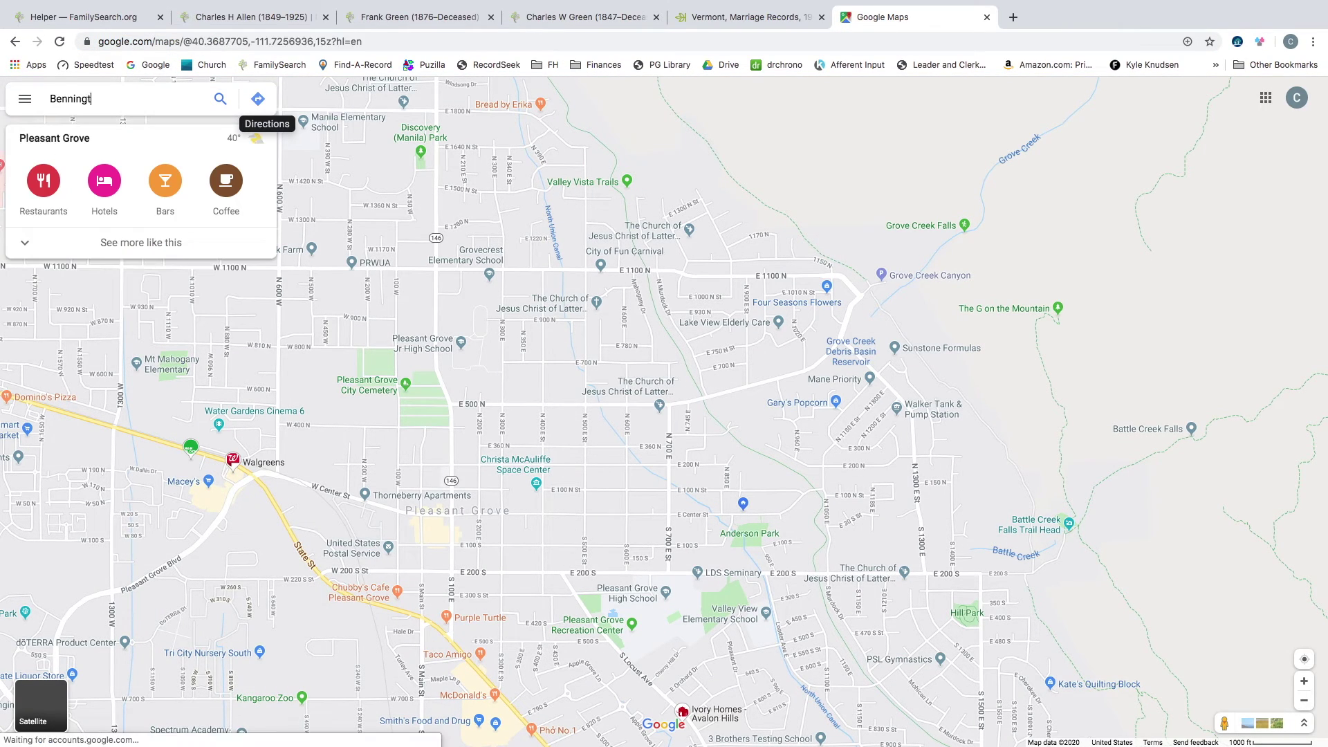
text(on, Vermont)
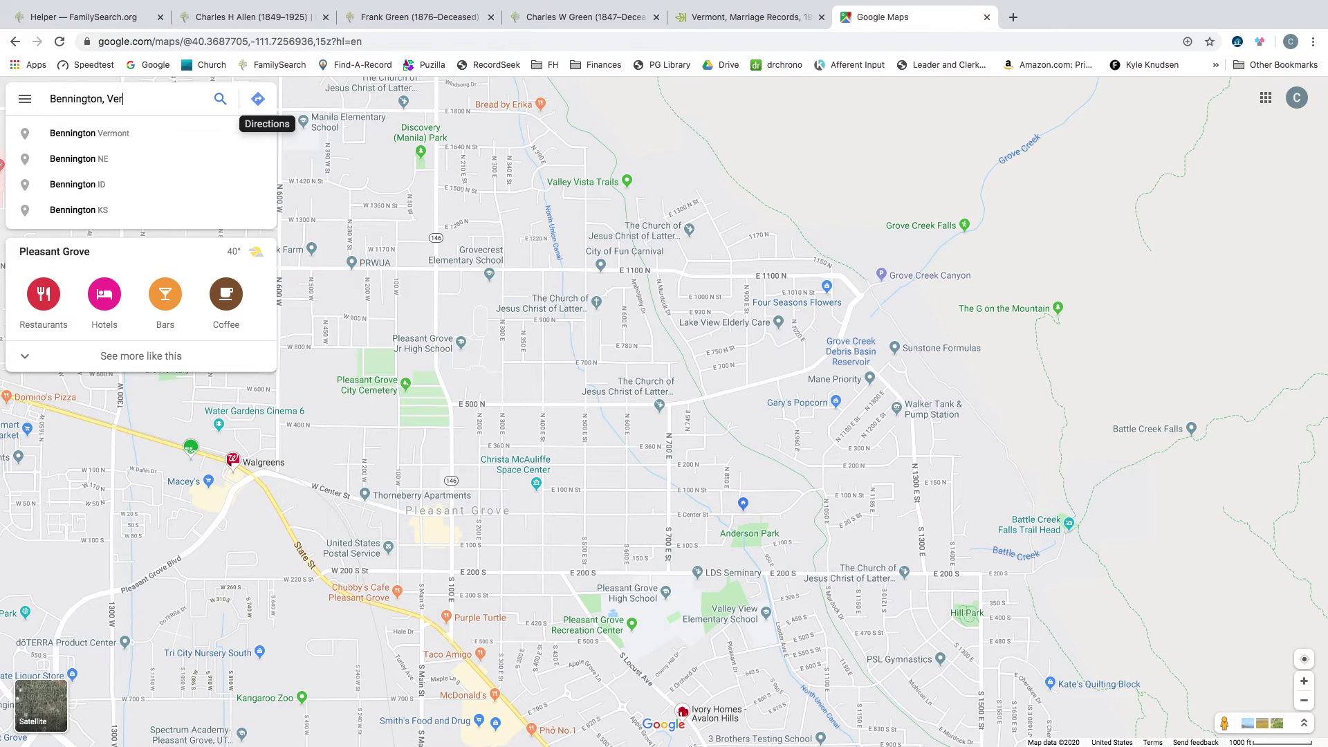
key(Return)
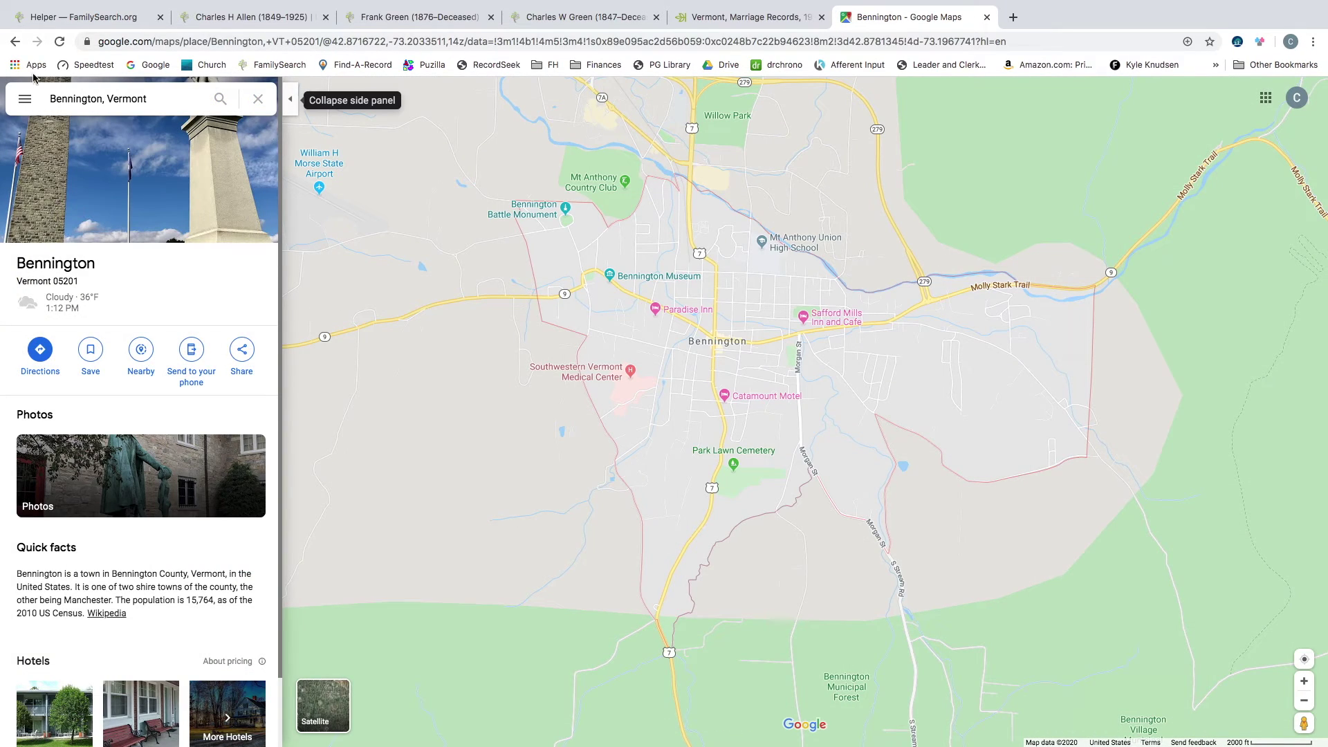
click(41, 349)
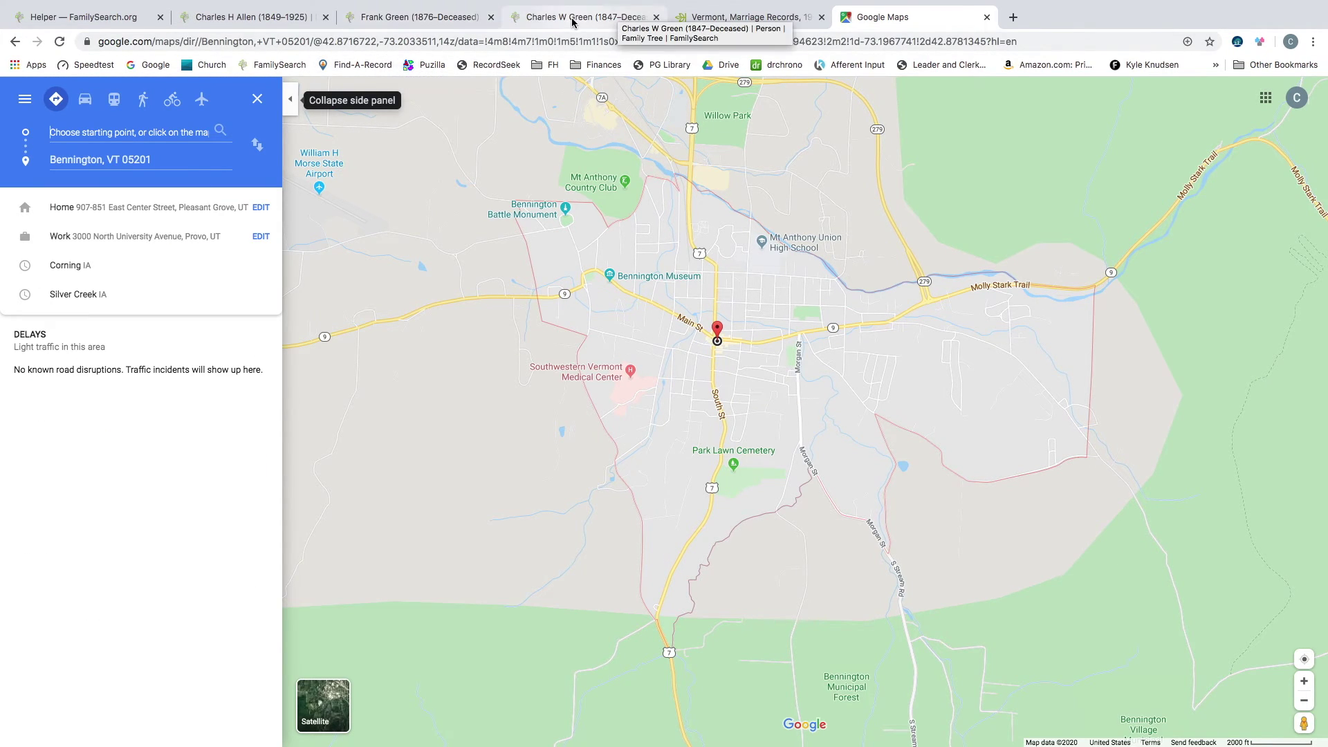
Switch to the father's FamilySearch sources and check the event place in his 1880 United States Census source
click(603, 18)
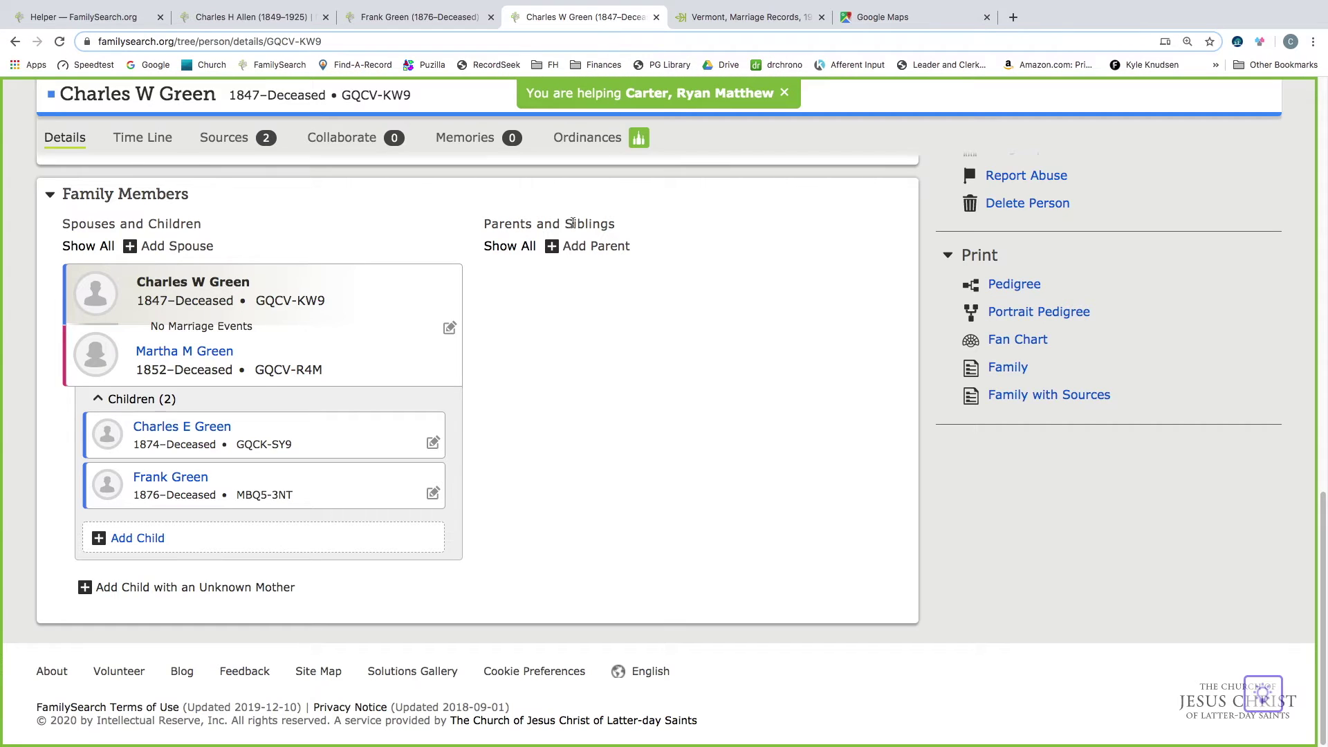
click(234, 138)
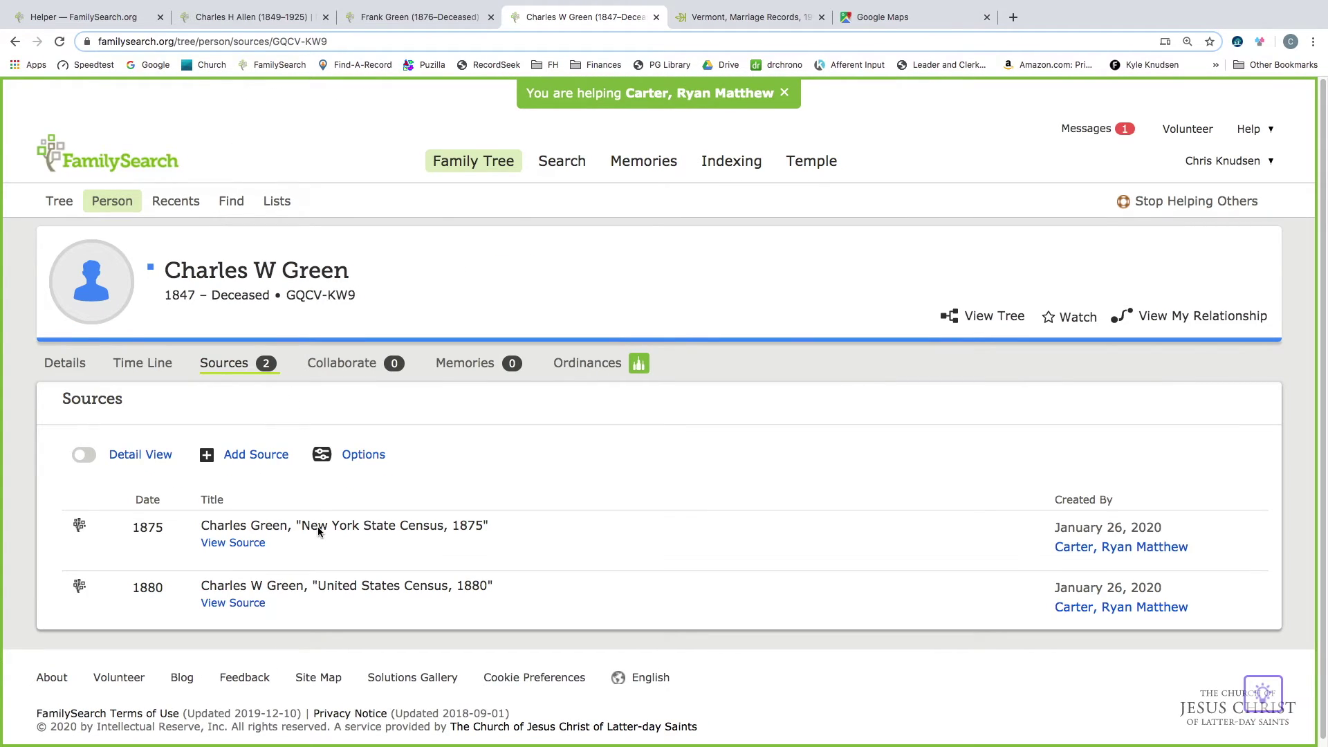
click(313, 587)
scroll(347, 578, down, 5)
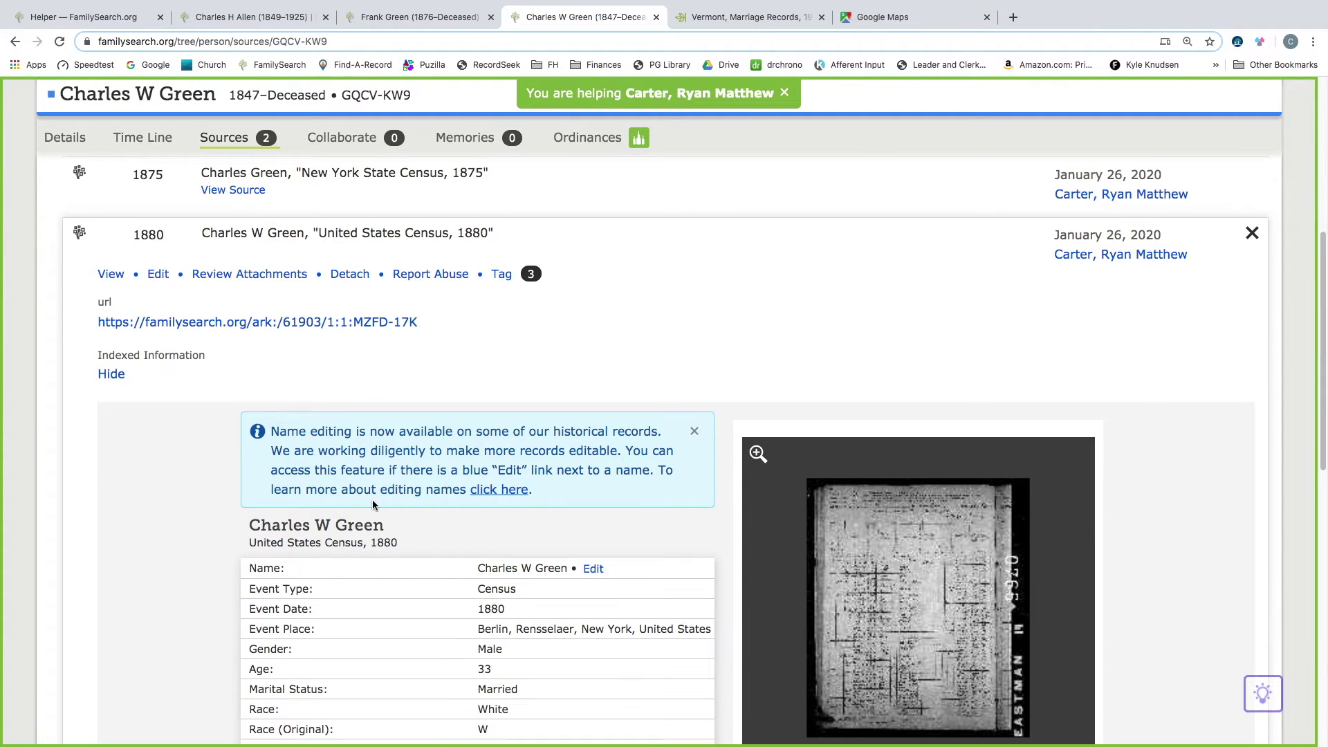
Switch to Google Maps and get directions from Berlin, New York, to Bennington, Vermont, examining the route and surrounding area
click(889, 18)
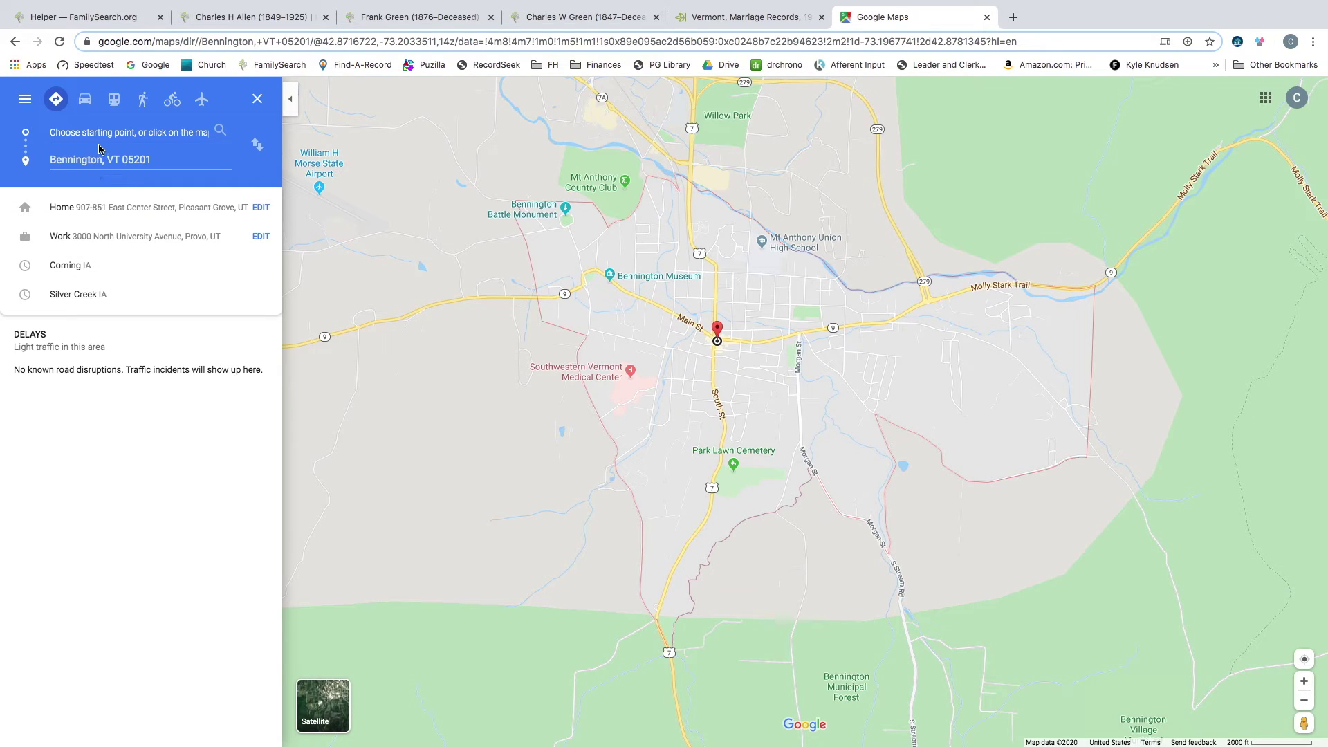
text(Berlin, )
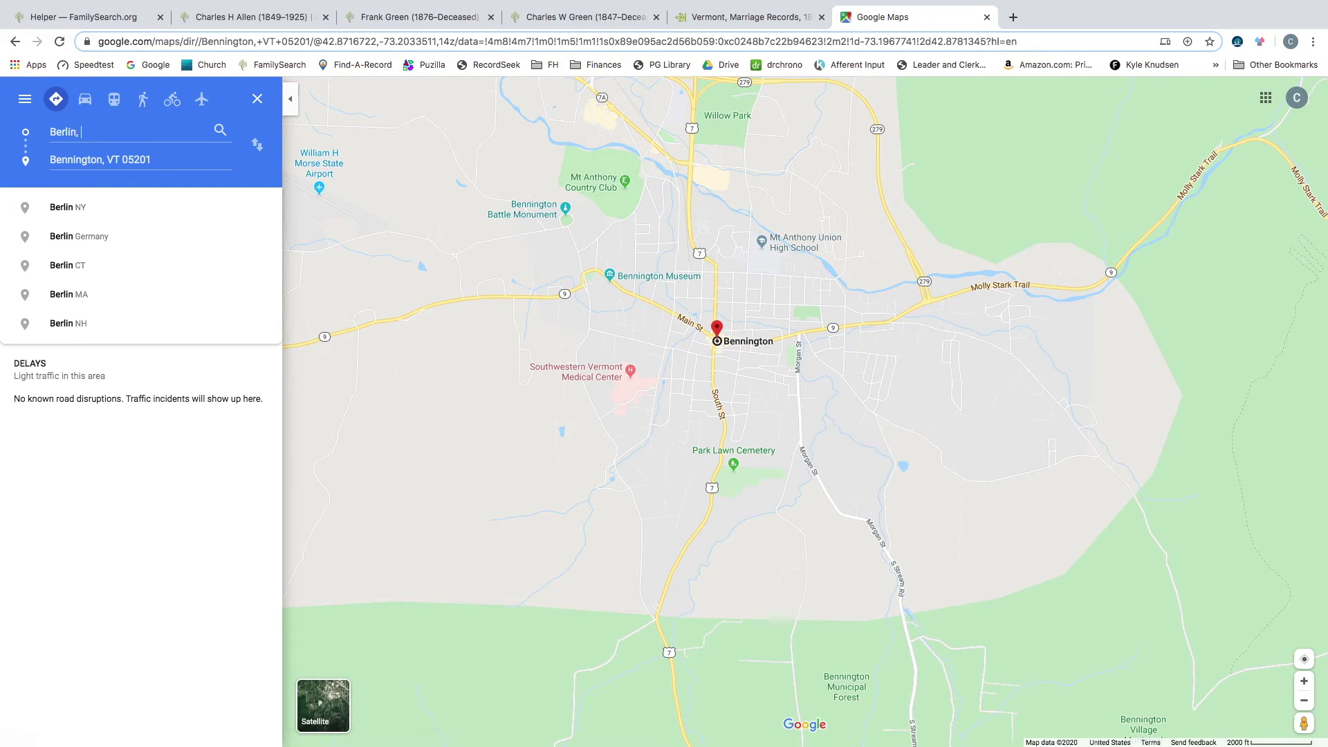
text(new york)
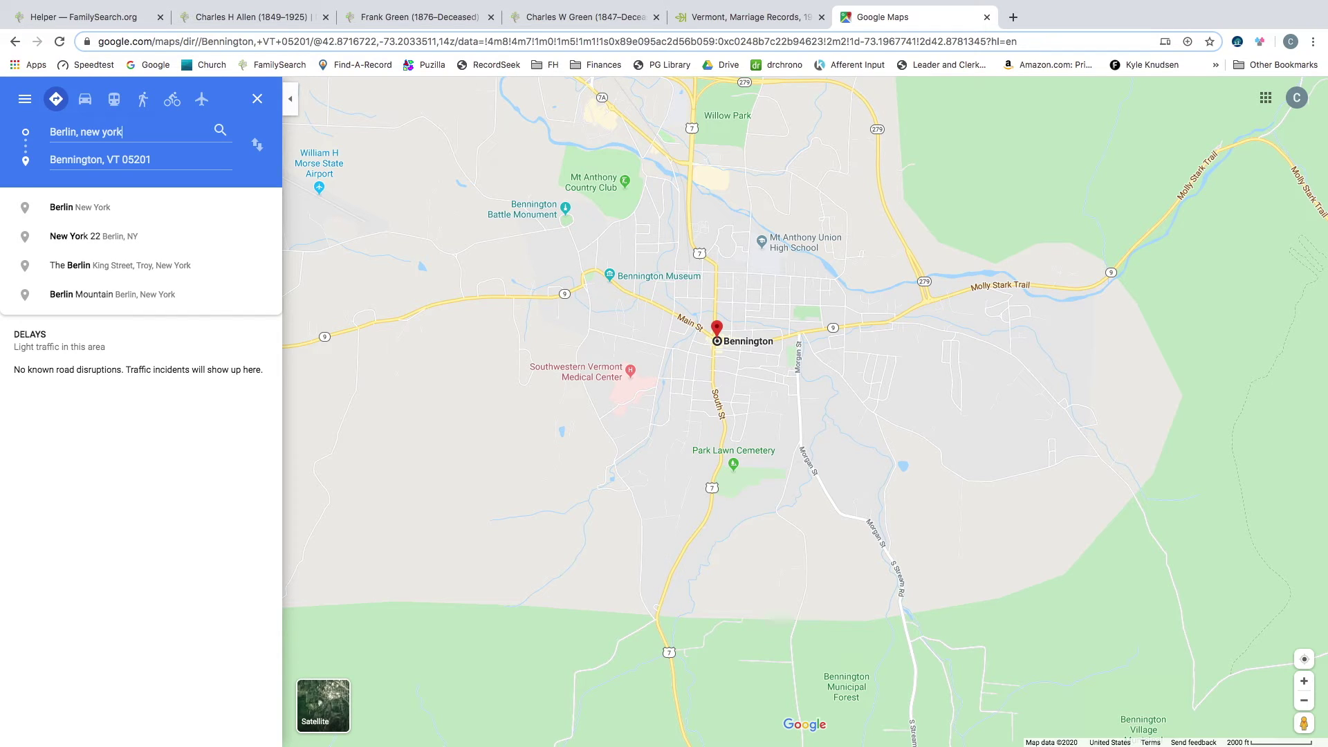
key(Return)
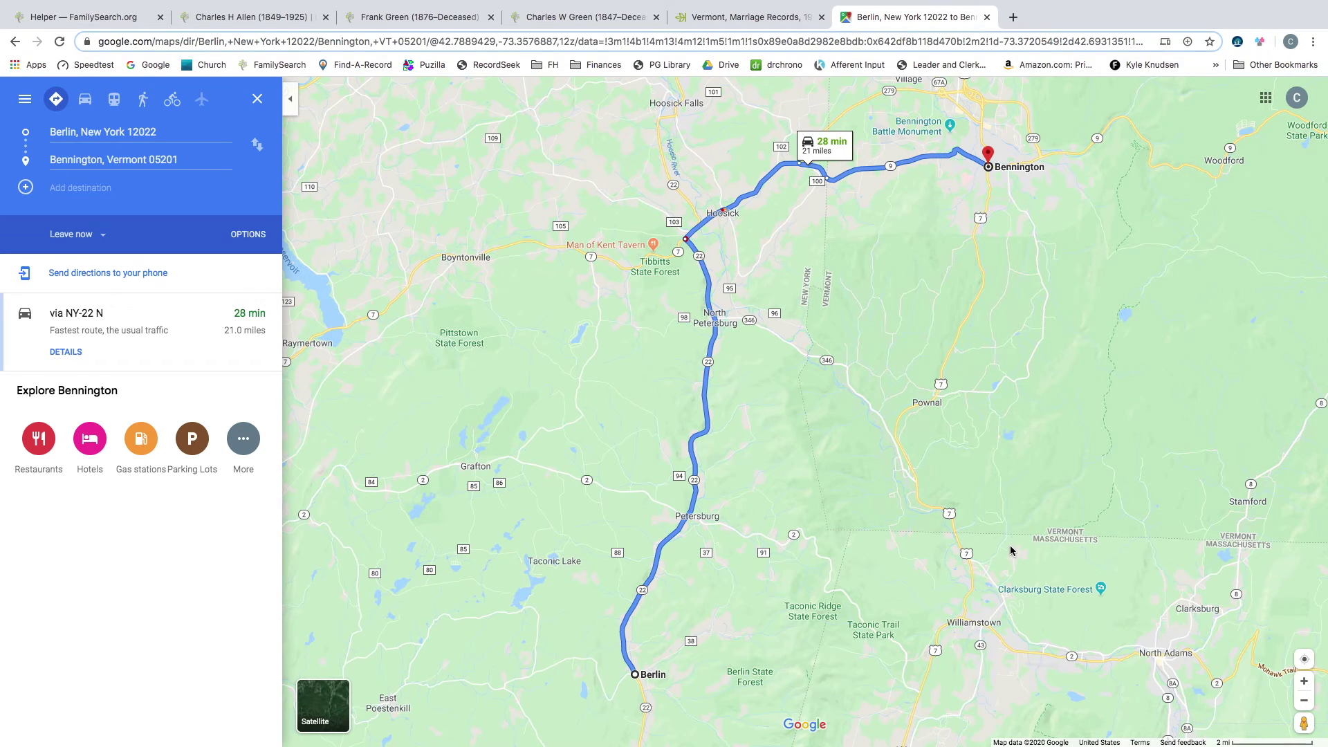
click(1305, 701)
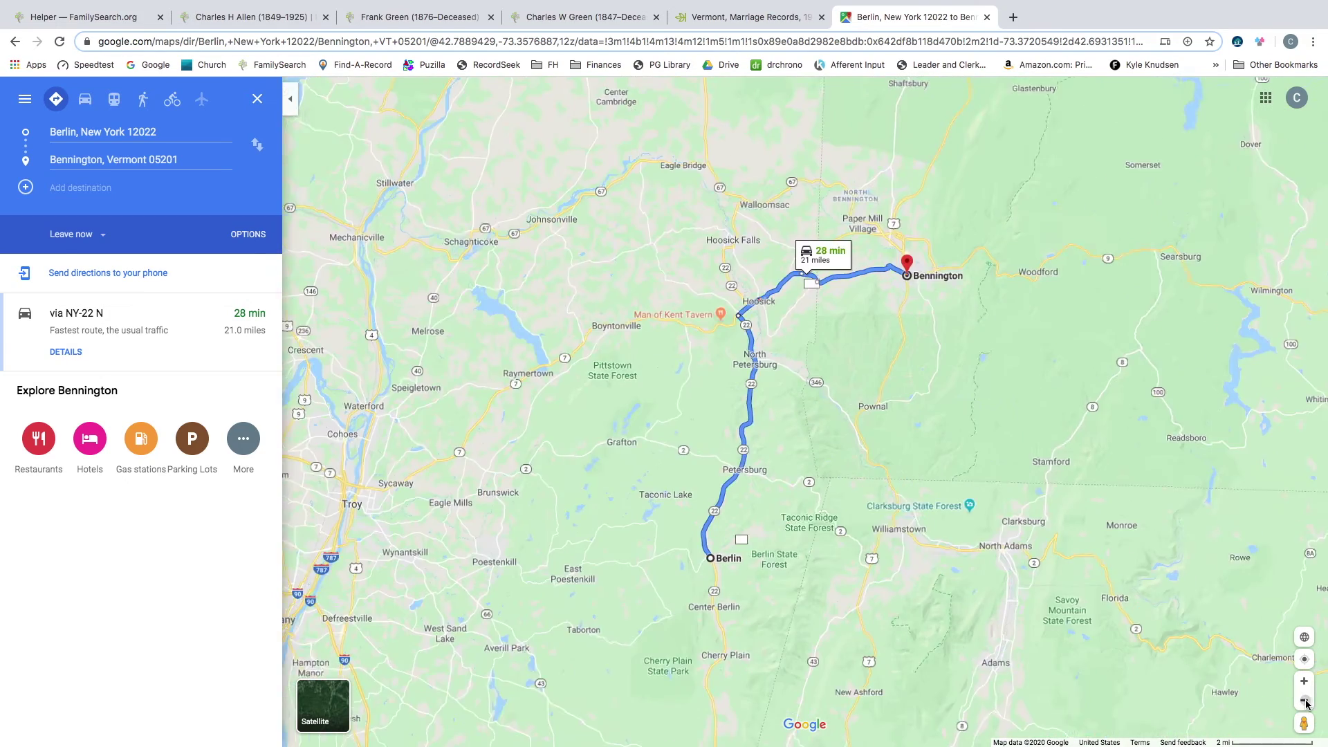
click(1305, 701)
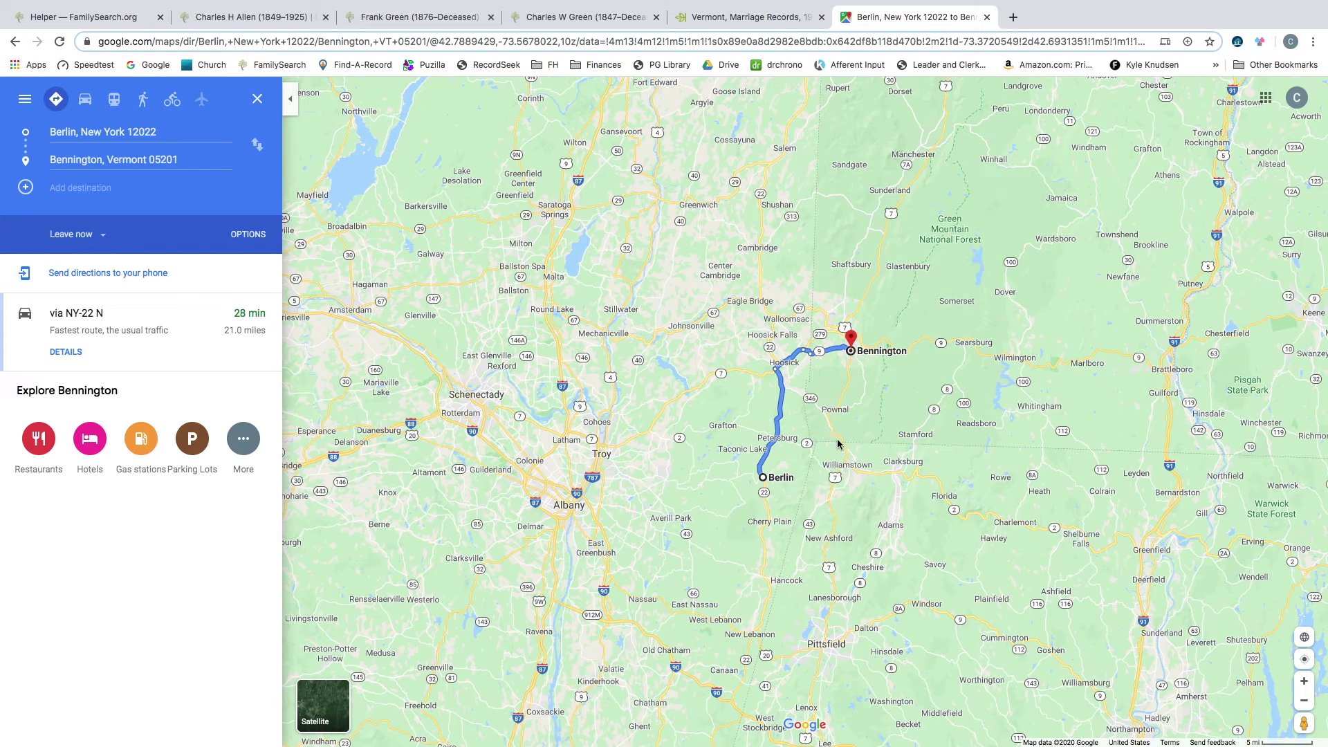
Examine the daughter's Vermont marriage record and suggested records on Ancestry, comparing them with the father's 1880 and the husband's 1939 FamilySearch sources
click(719, 18)
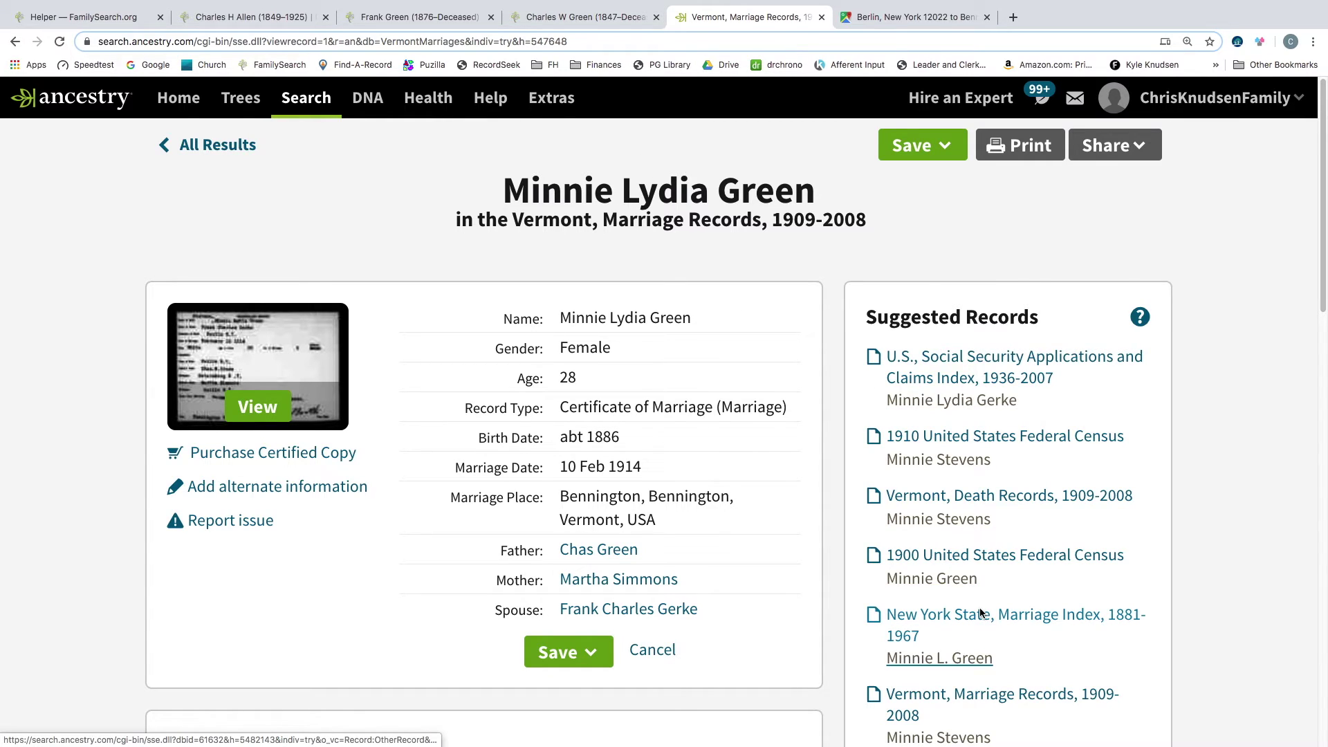
scroll(980, 613, down, 1)
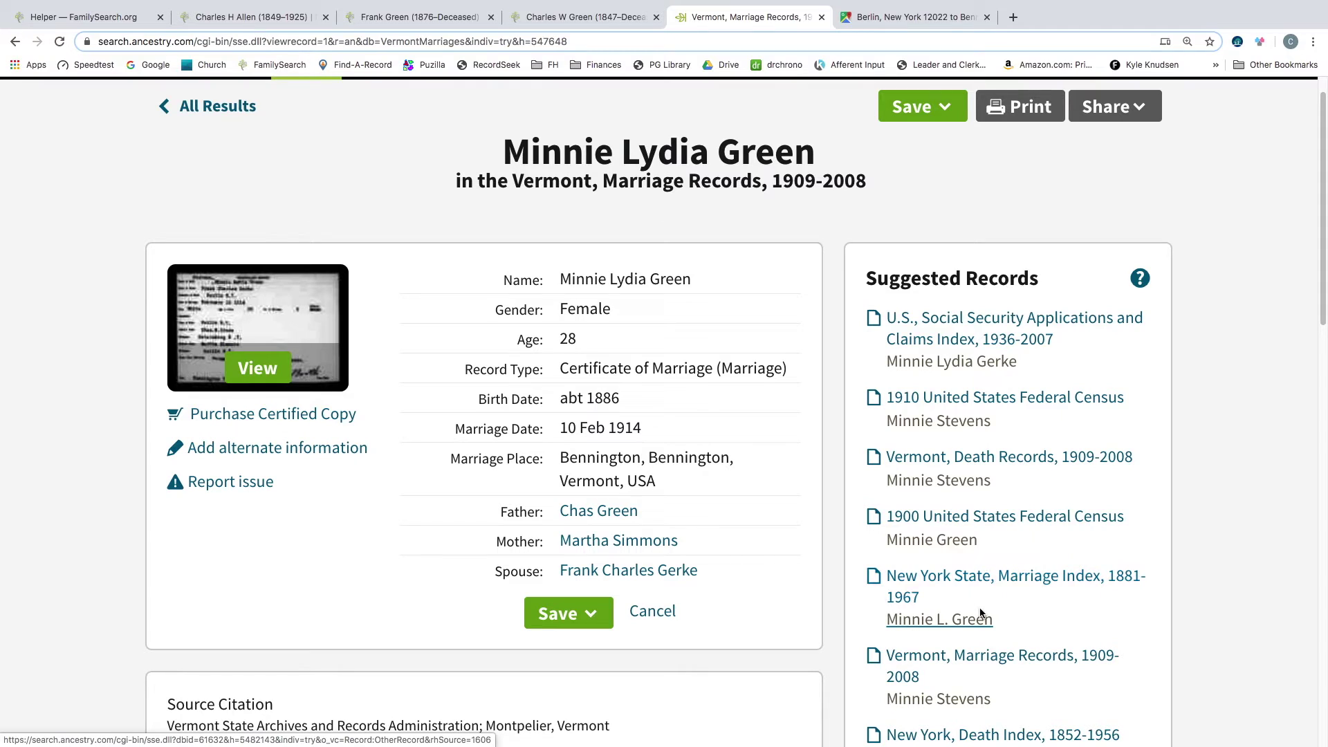
scroll(984, 642, down, 1)
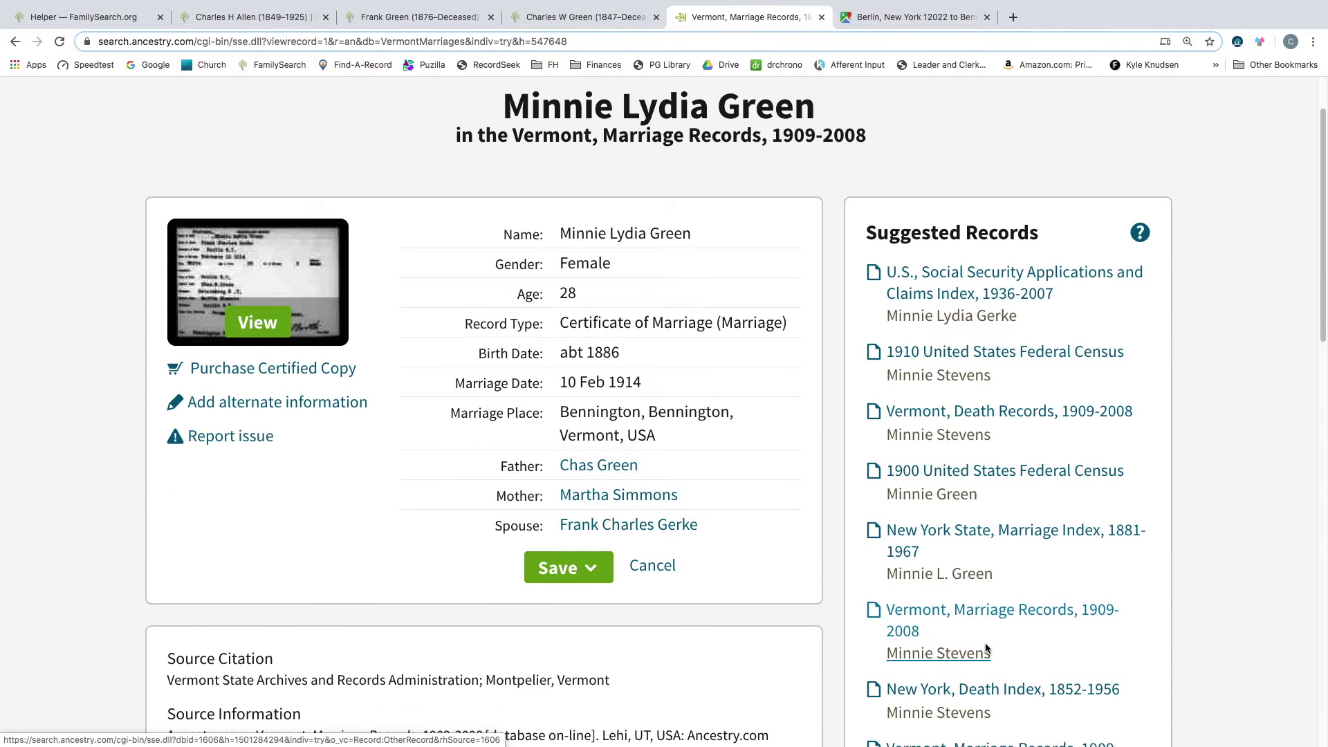
scroll(986, 648, down, 2)
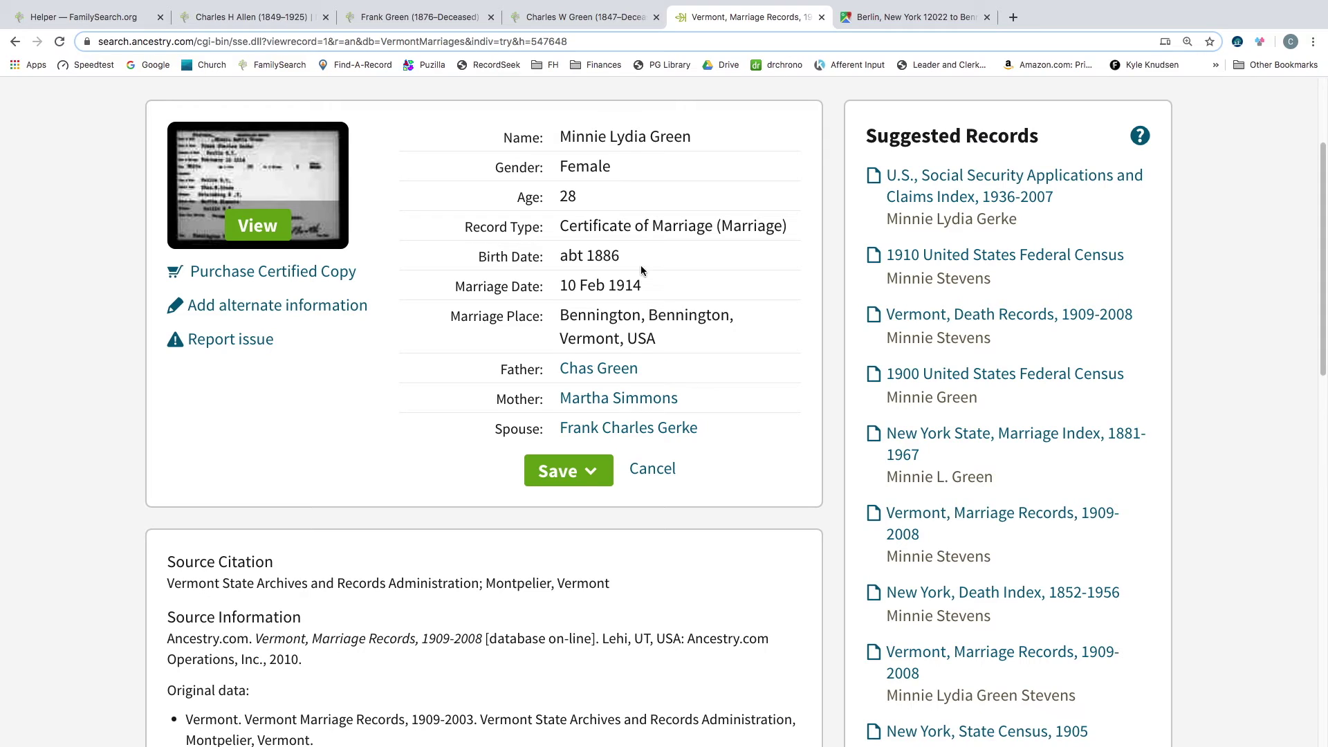
click(560, 18)
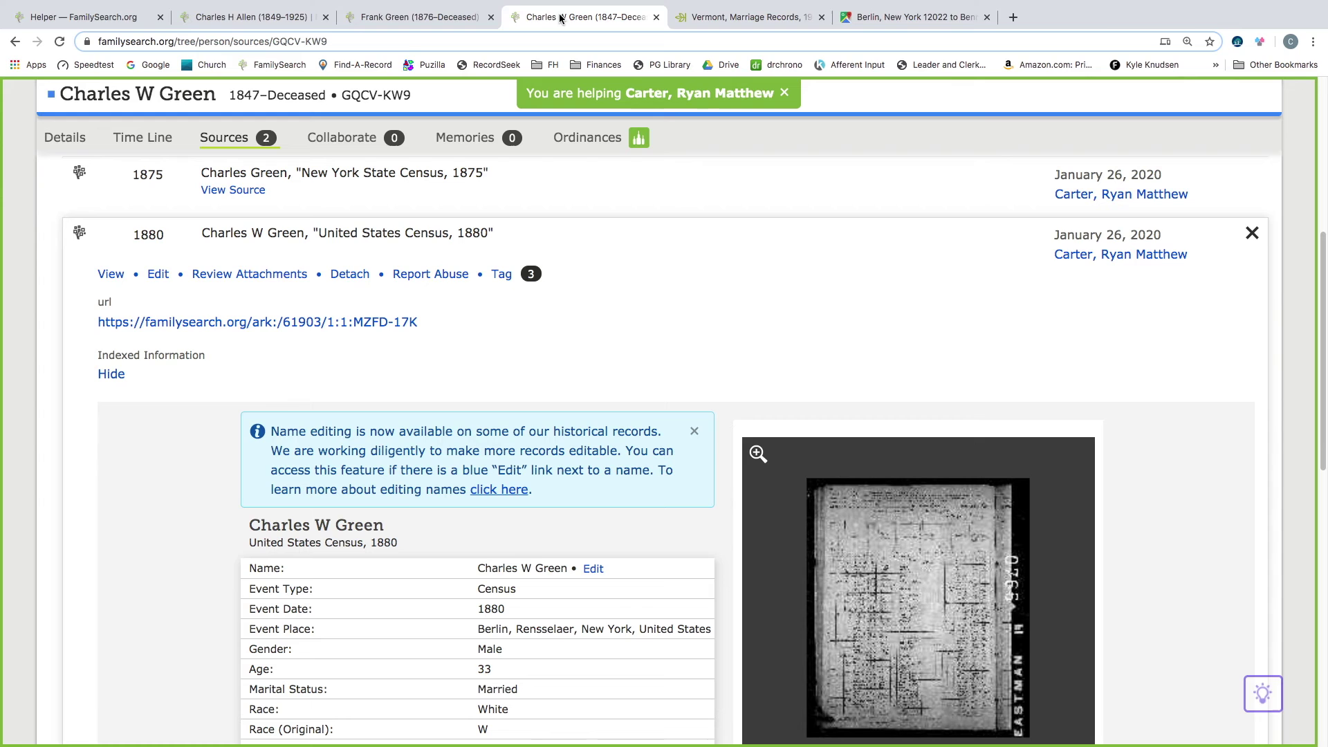
click(420, 16)
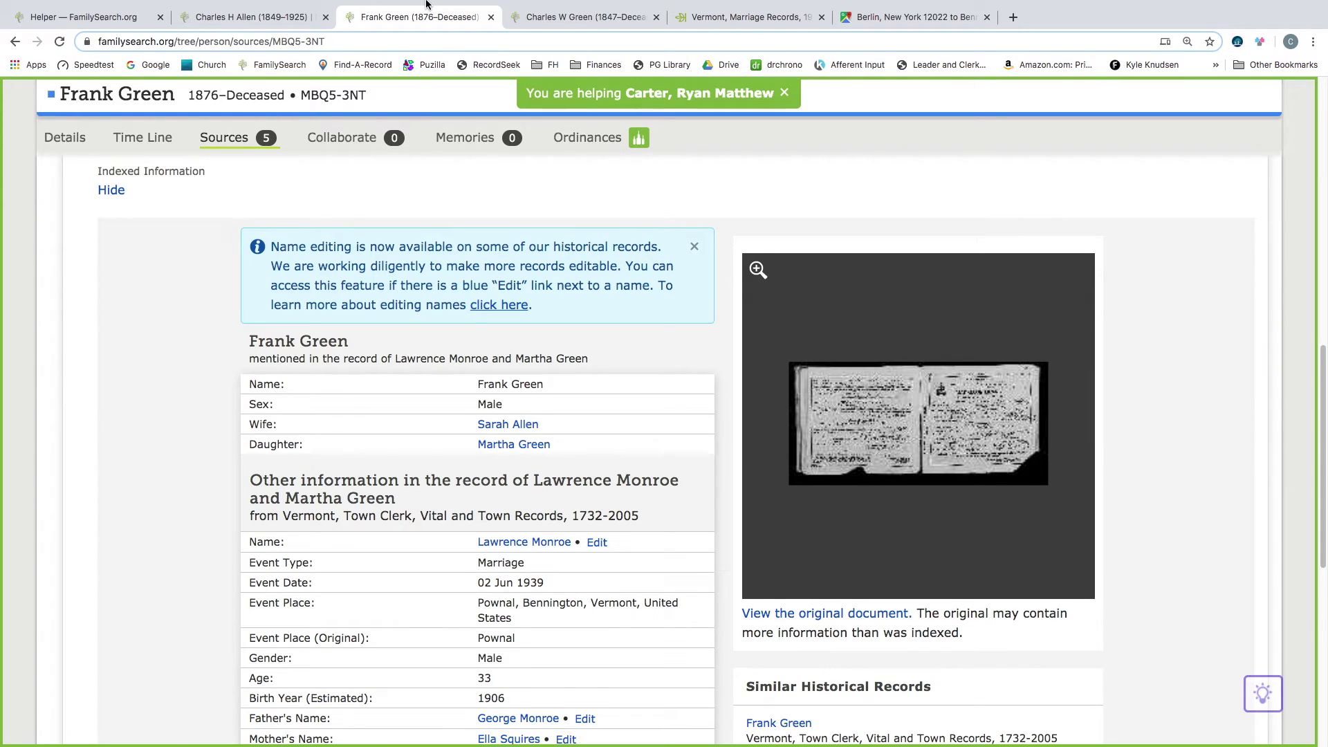
click(562, 19)
click(437, 20)
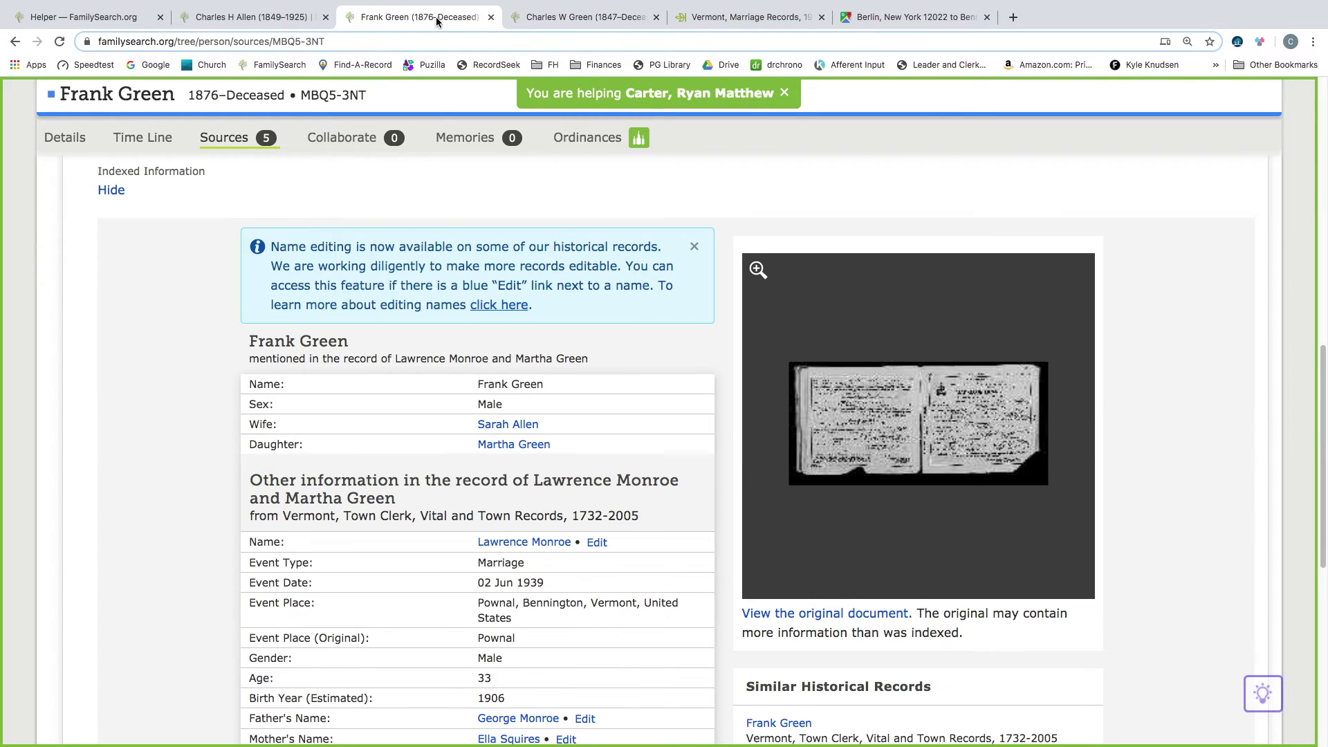
click(561, 15)
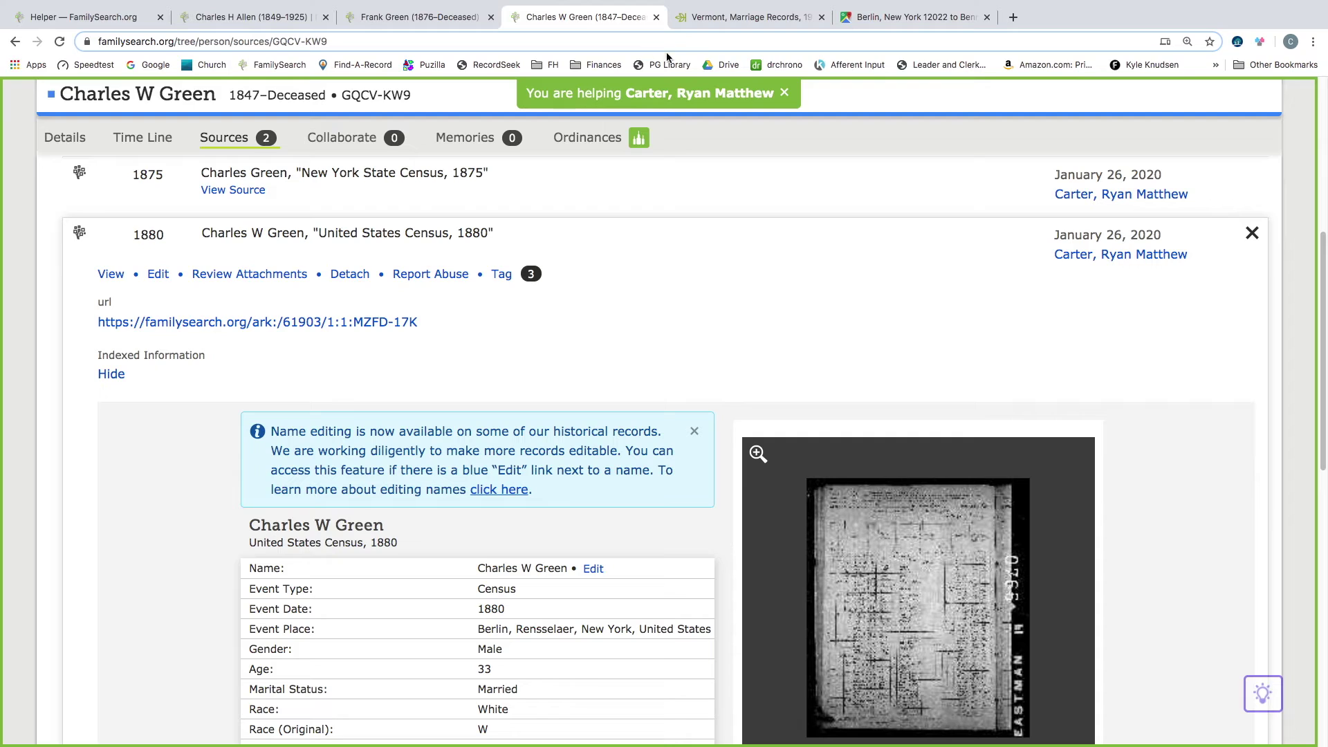
From the father's details, search FamilySearch's 1900 United States Census with birth years 1840–1849 and open his Berlin Township, Rensselaer, record
click(65, 137)
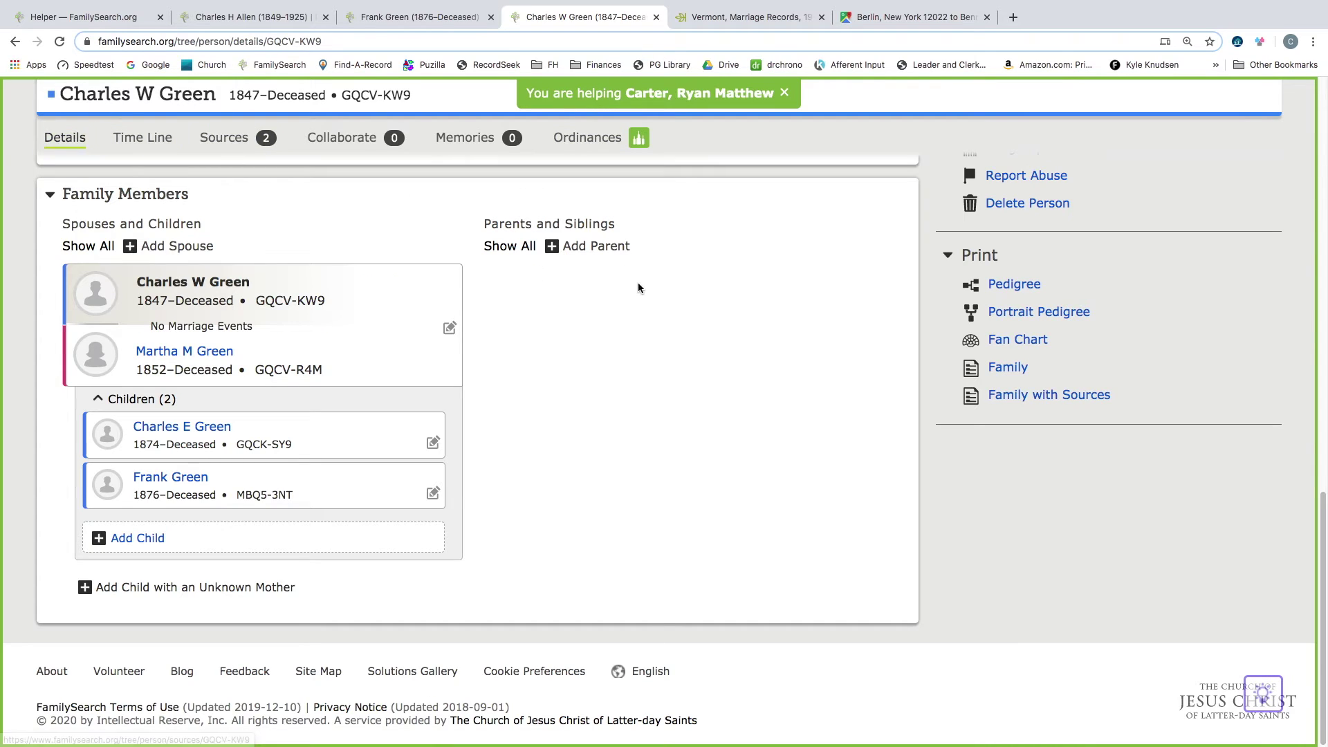
scroll(696, 365, up, 4)
scroll(696, 362, up, 8)
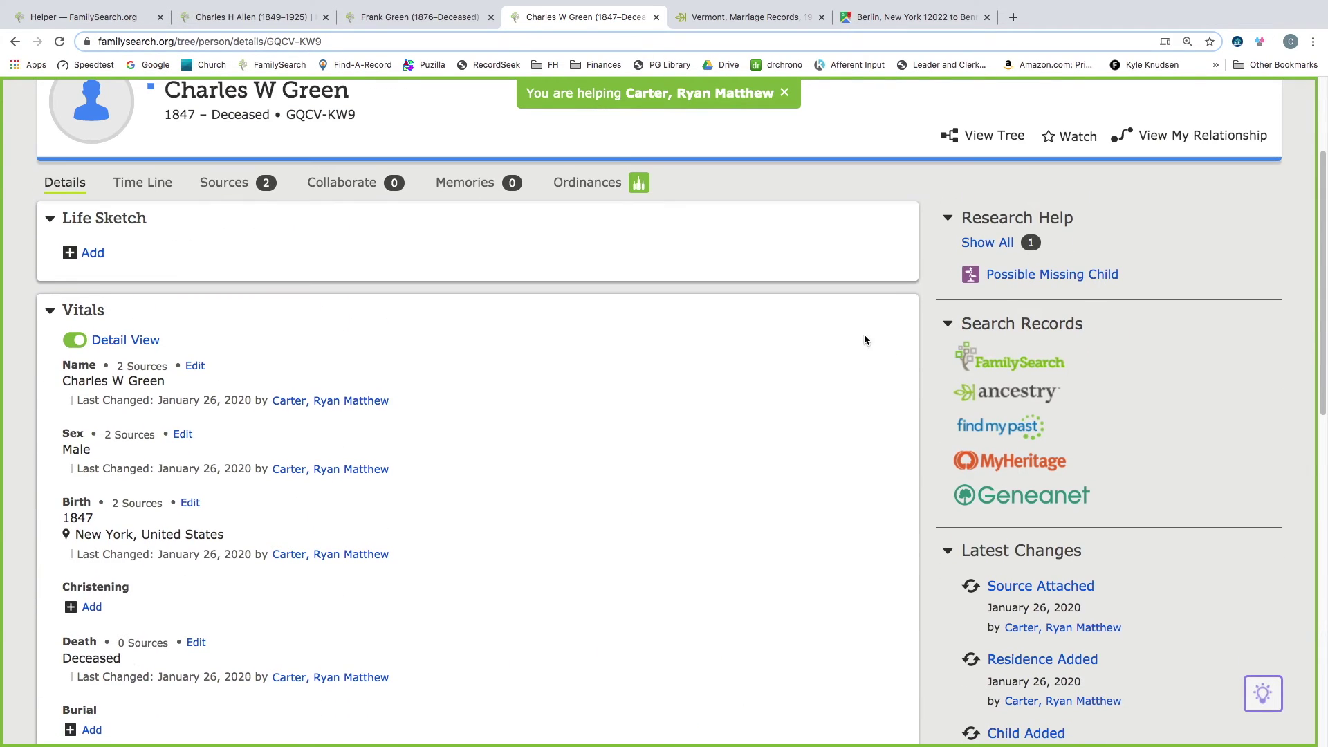
click(1019, 360)
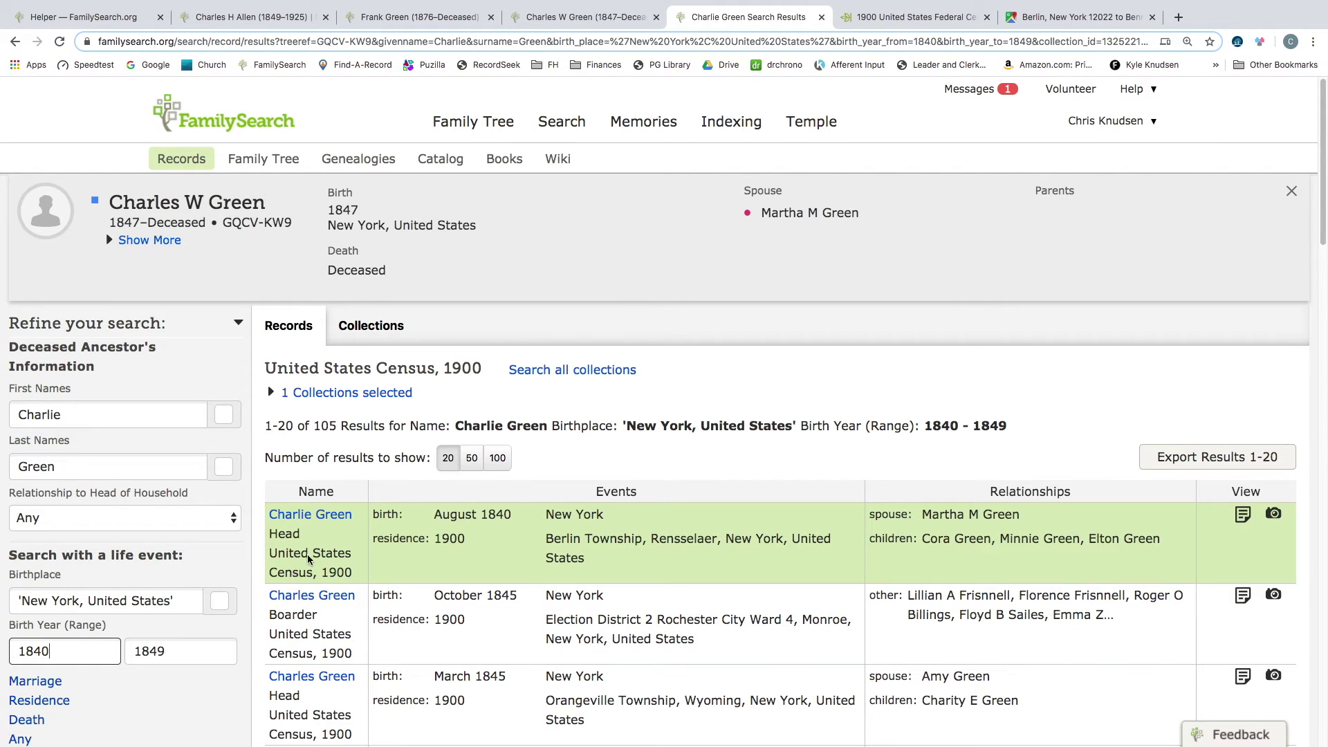
click(310, 515)
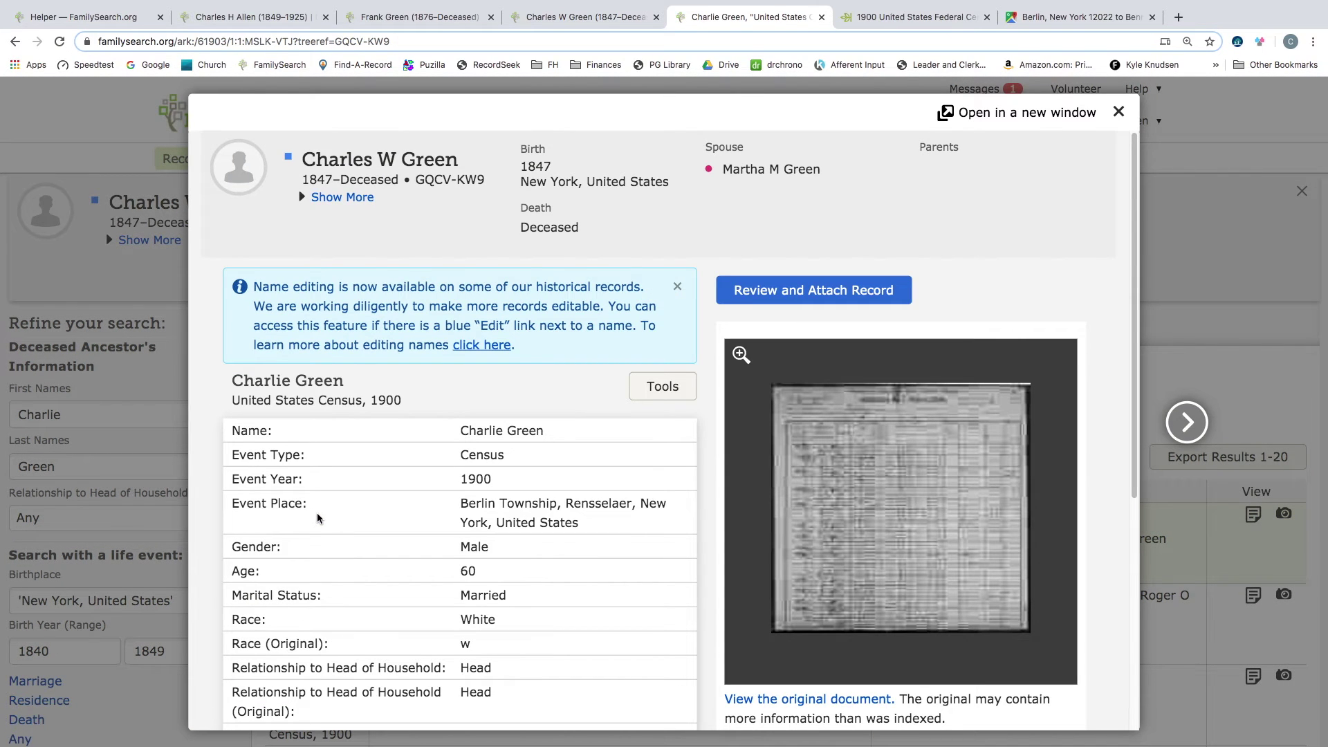
Attach the 1900 census record to the father, adding his 1900 residence in Berlin, Rensselaer, New York
click(765, 291)
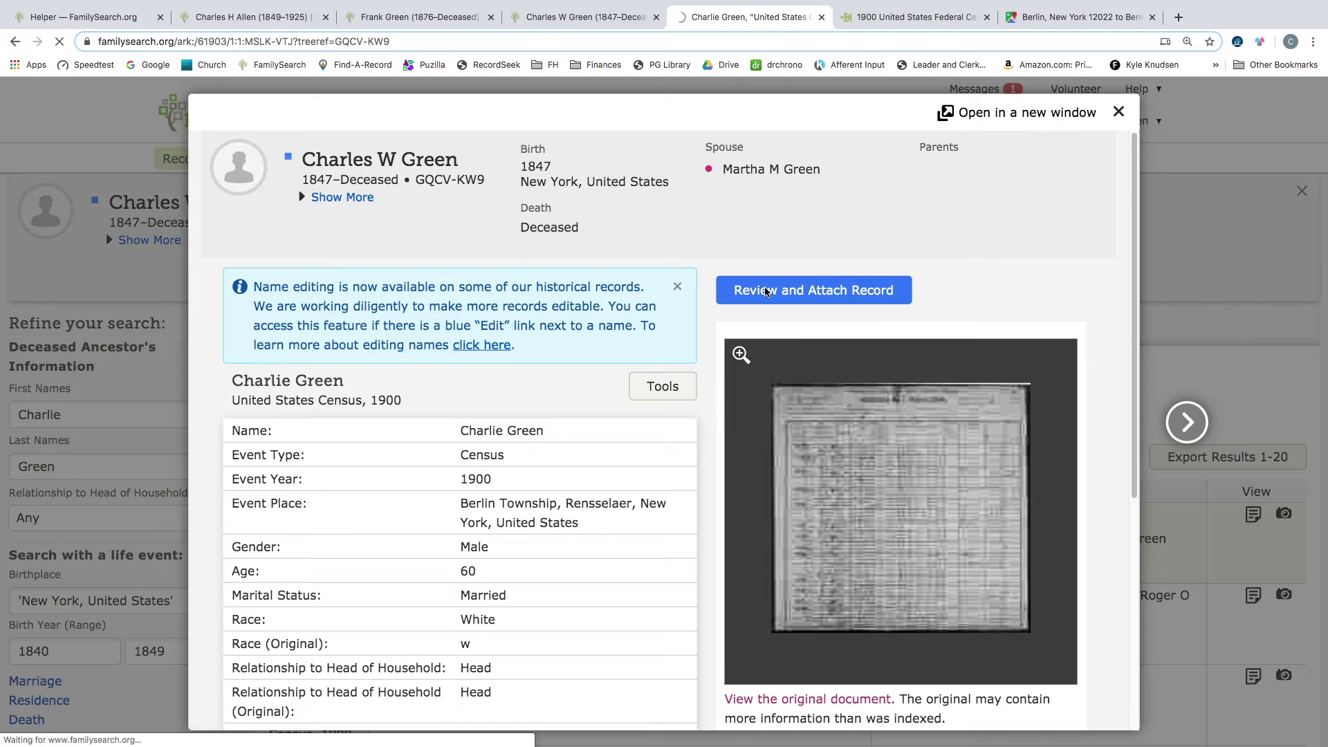
click(765, 292)
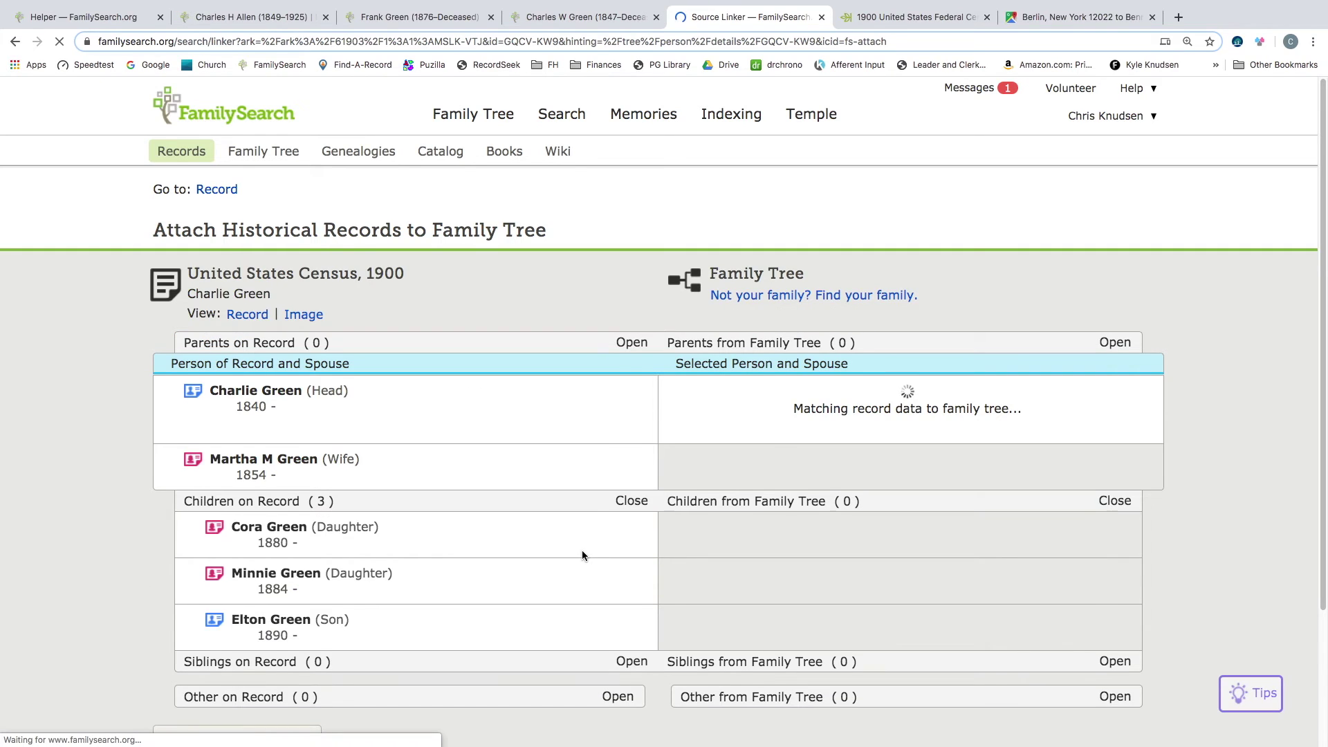
click(659, 583)
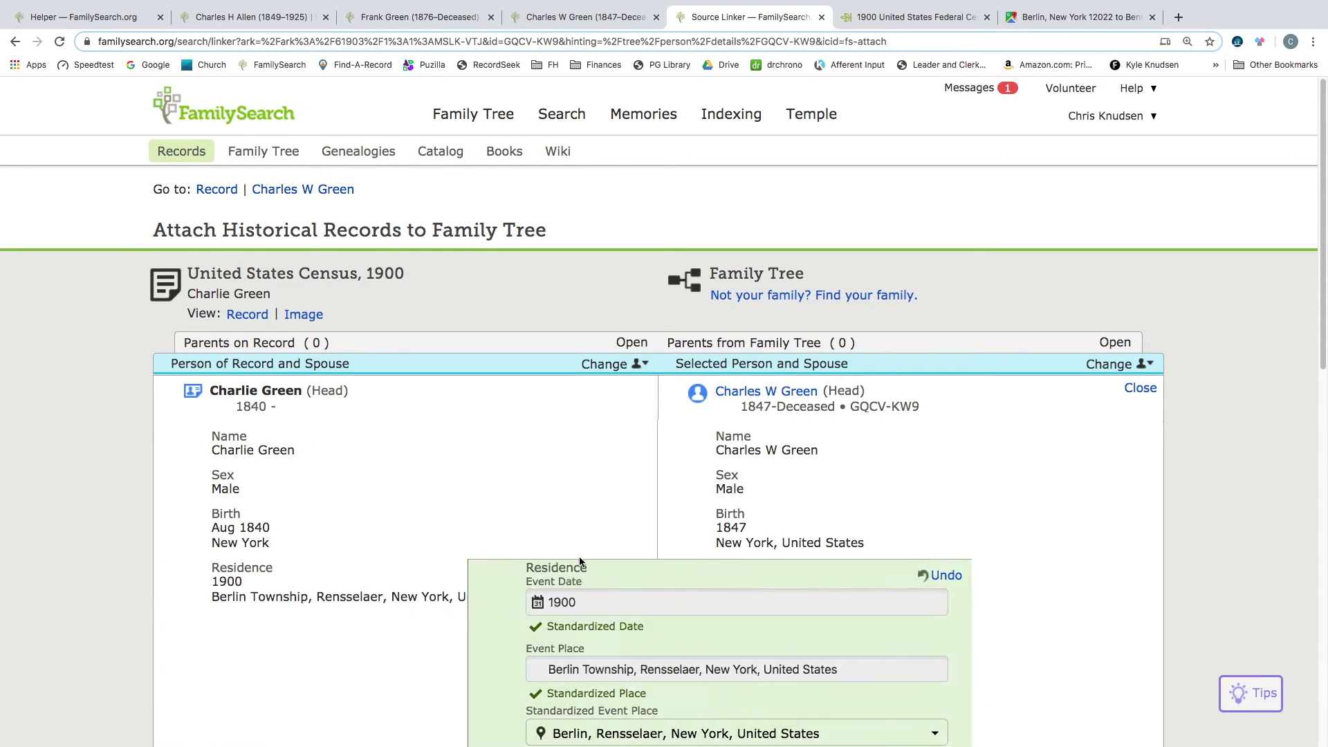
scroll(580, 554, down, 5)
click(899, 604)
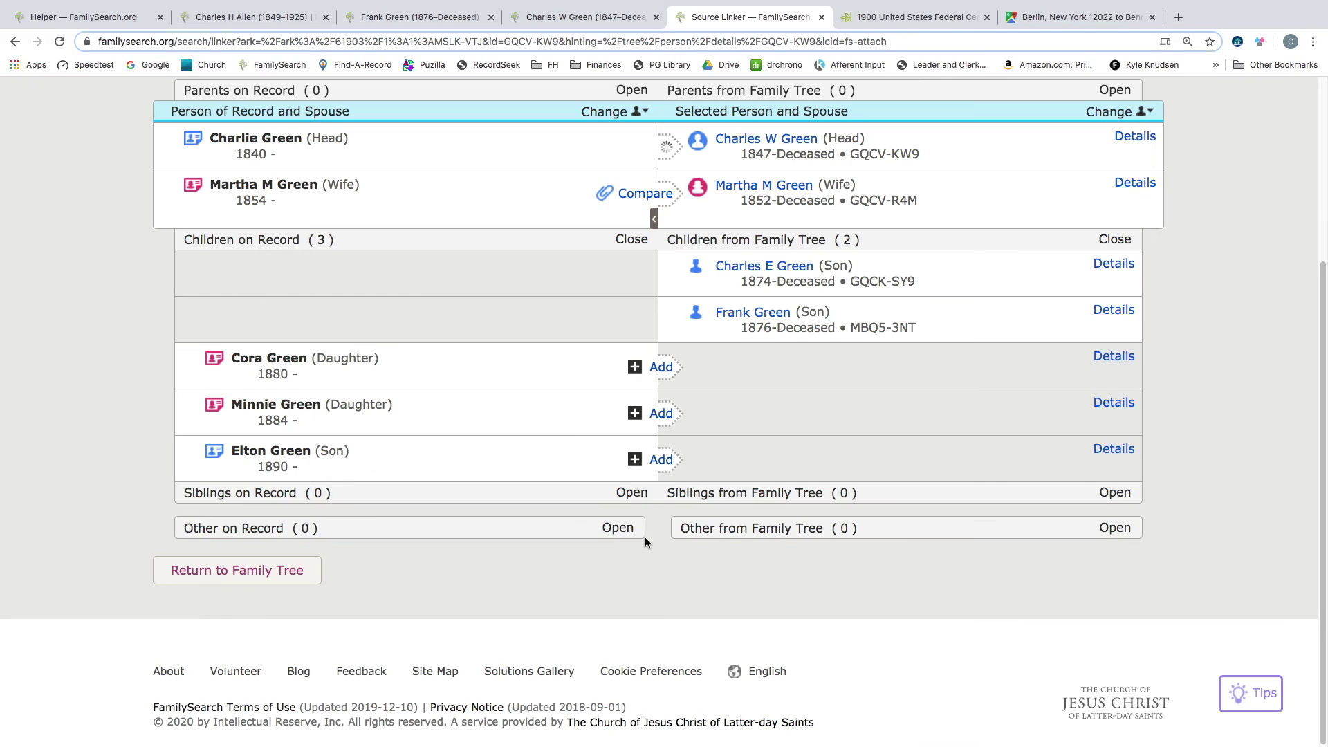
Attach the 1900 census record to the wife, including her 1900 Berlin Township residence
click(658, 201)
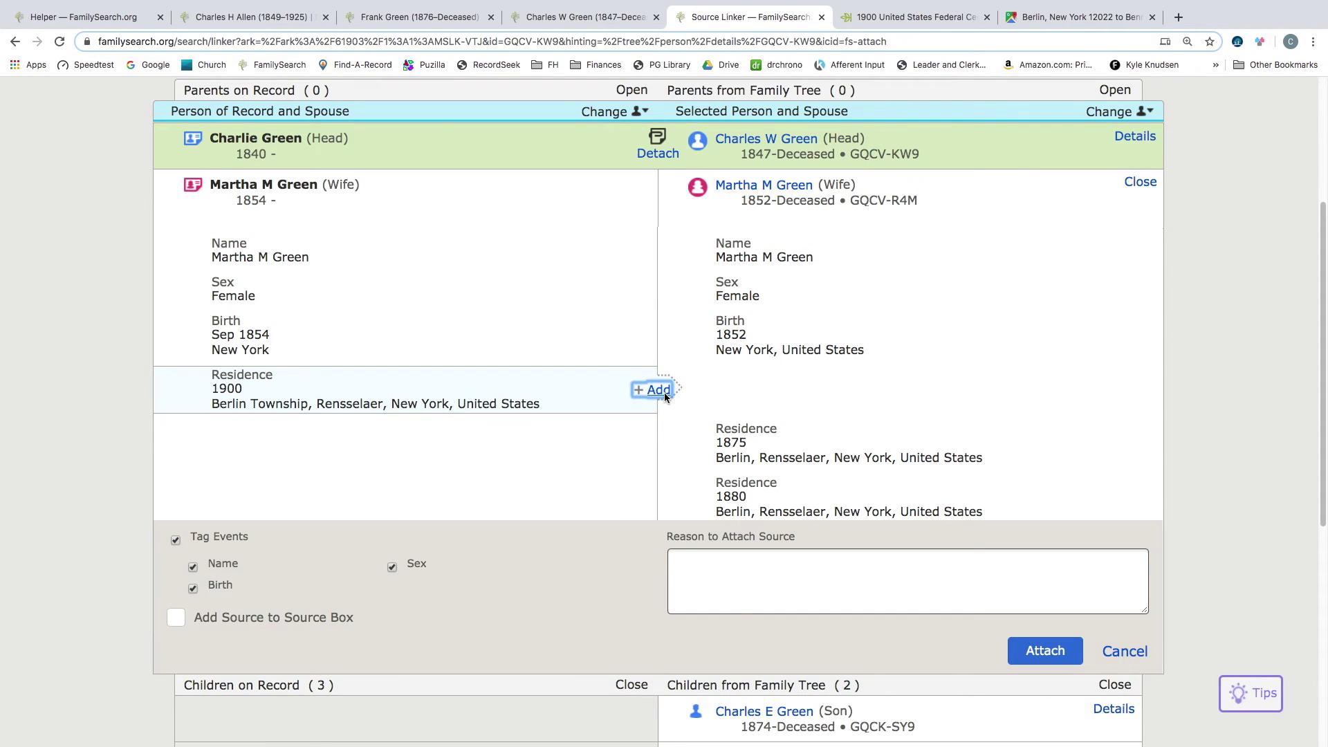
click(665, 396)
scroll(892, 602, down, 5)
click(1043, 690)
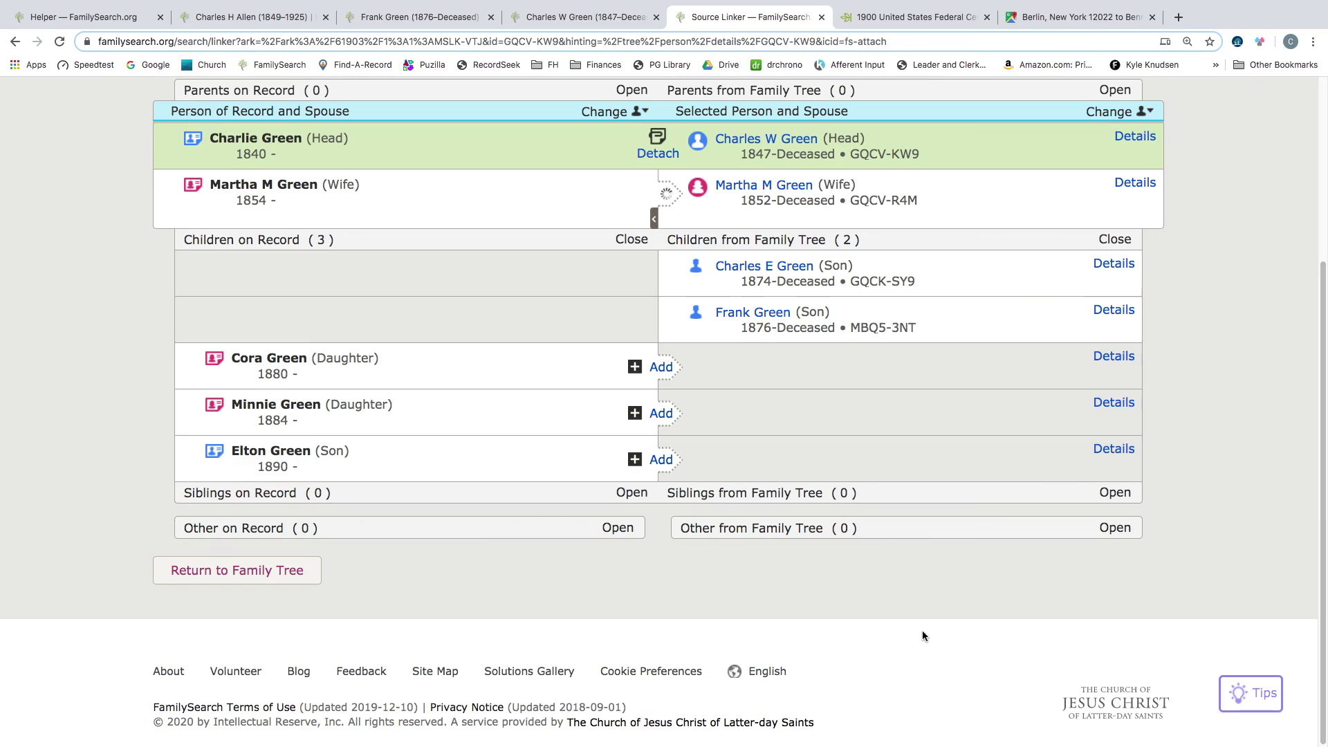
Create the daughter born September 1880 as a new deceased person and attach the 1900 census with her Berlin residence
click(661, 367)
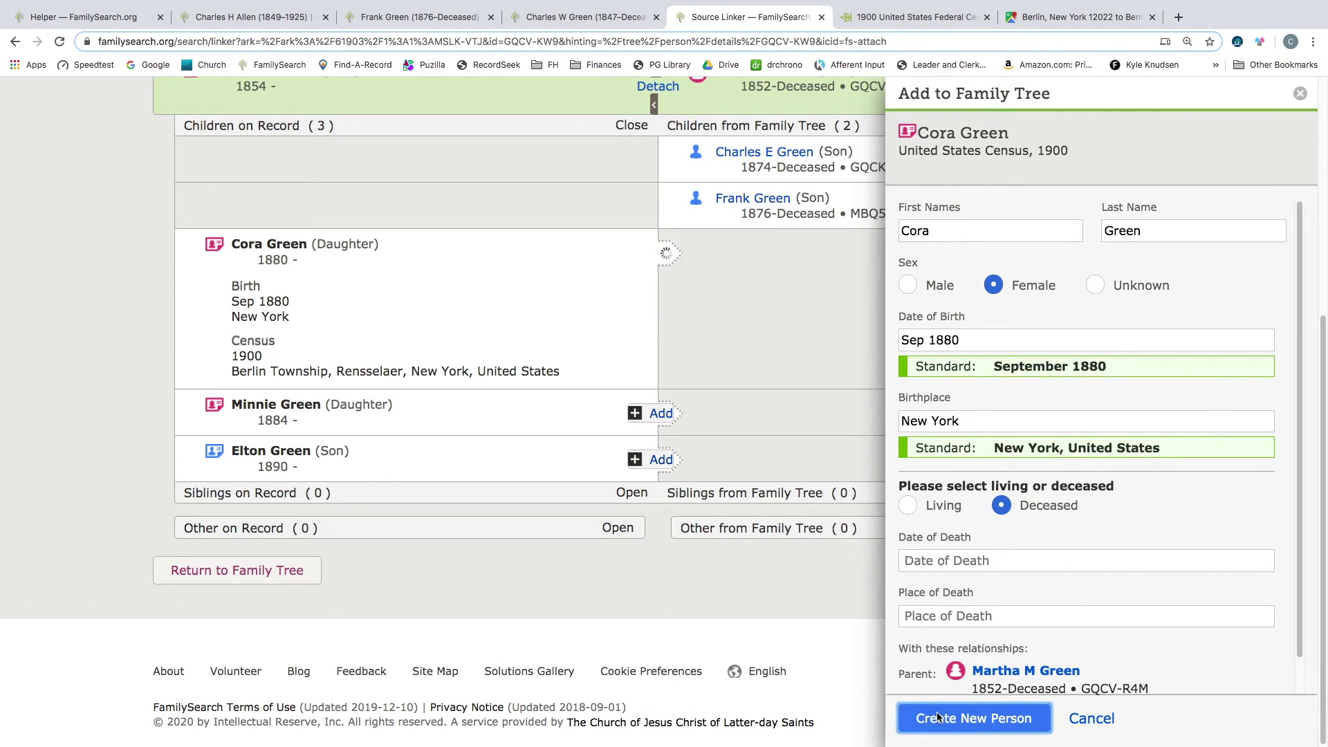
click(938, 716)
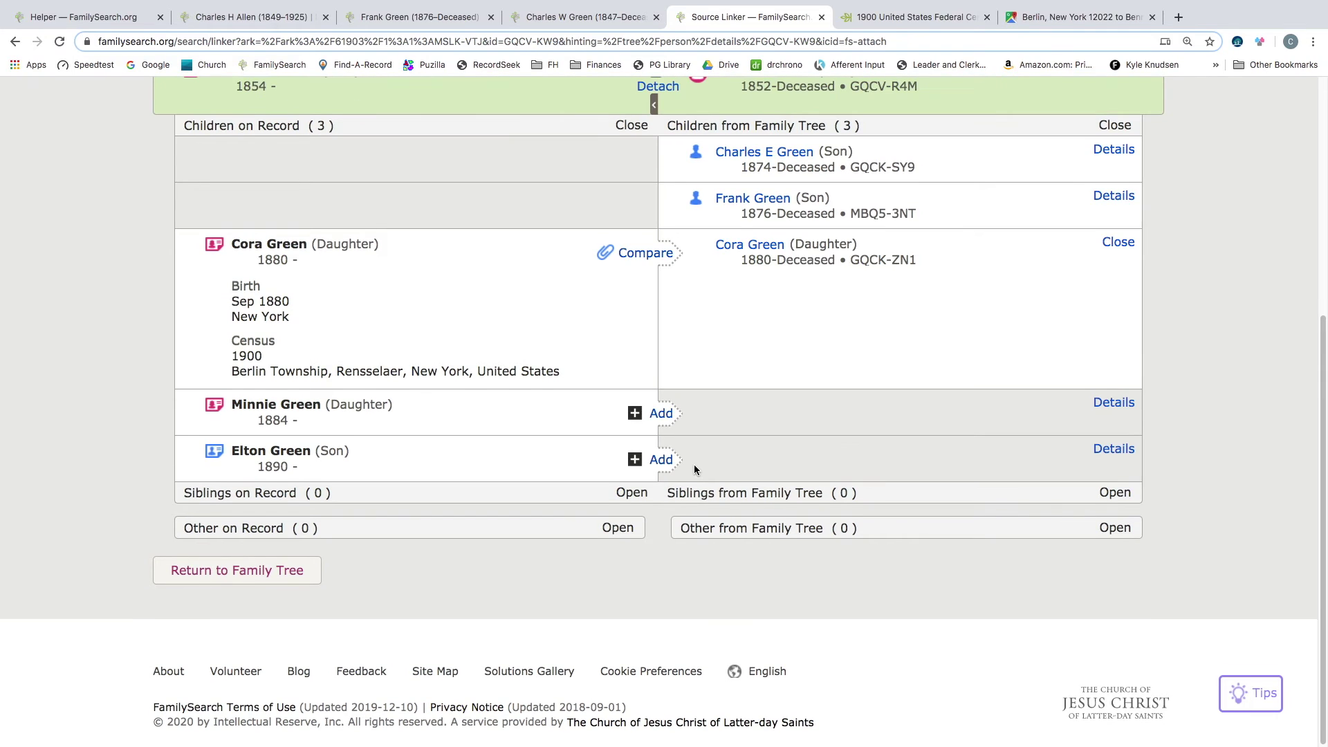
click(662, 439)
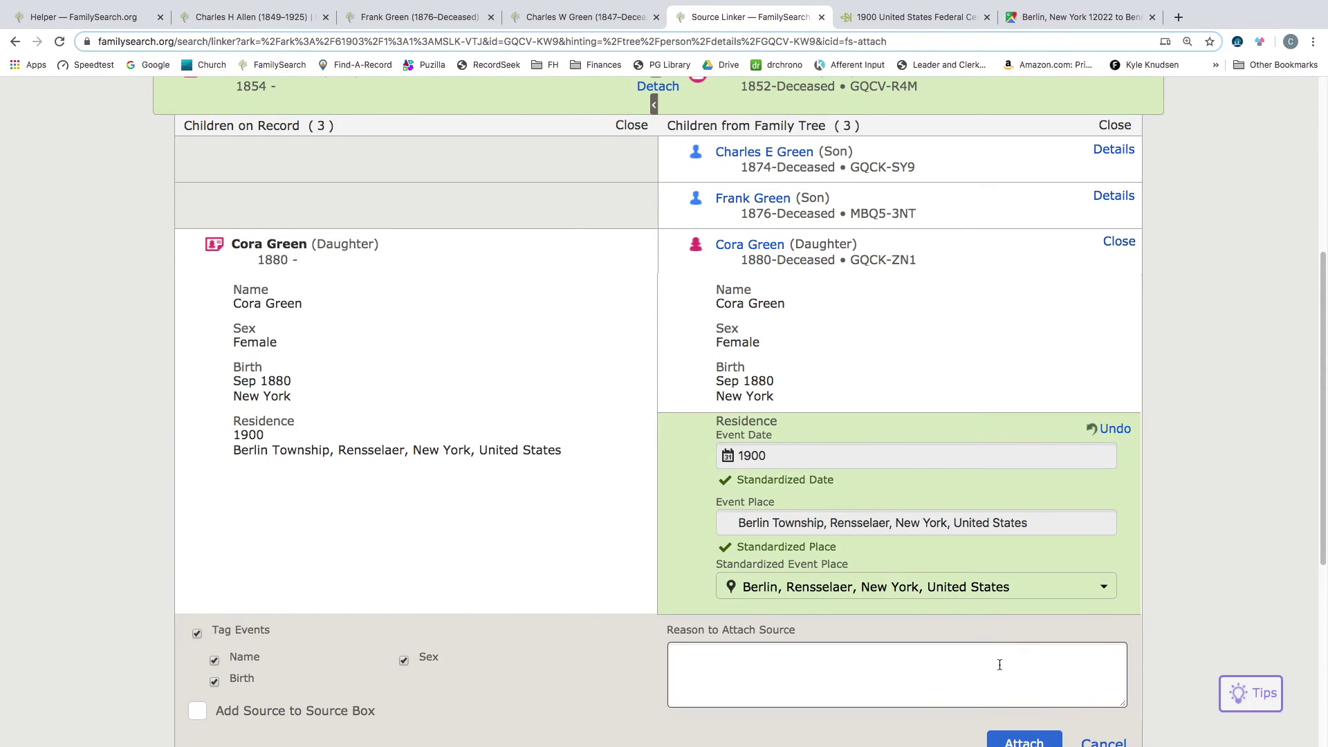
click(1023, 739)
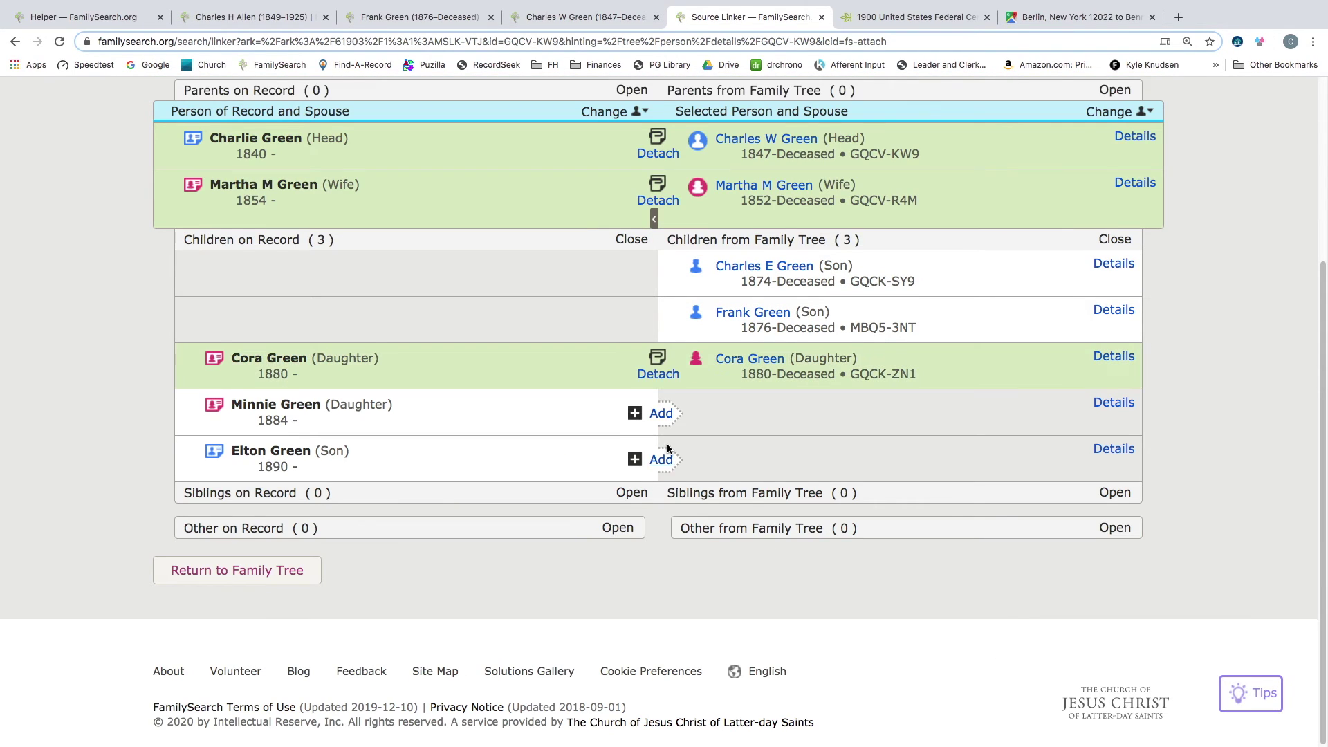
Create the daughter born September 1884 as a new deceased person and attach the 1900 census record to her
click(658, 414)
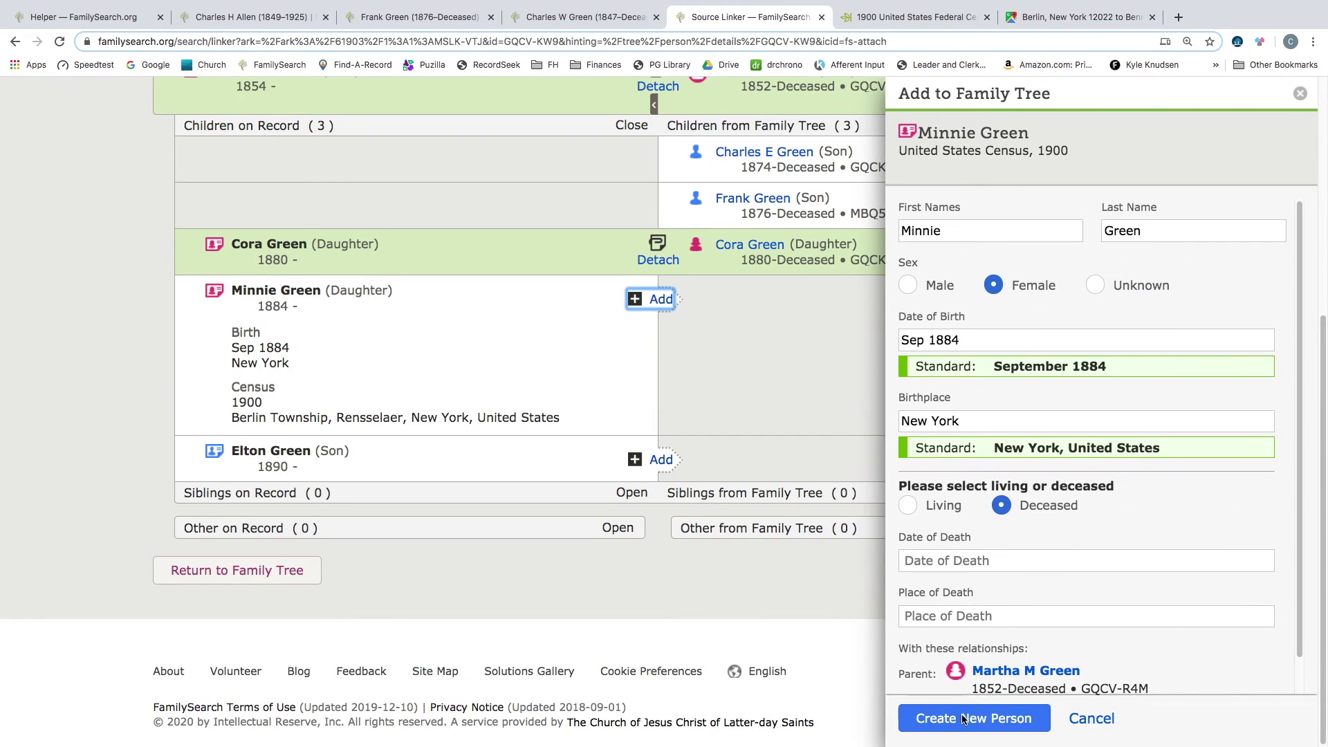
click(962, 715)
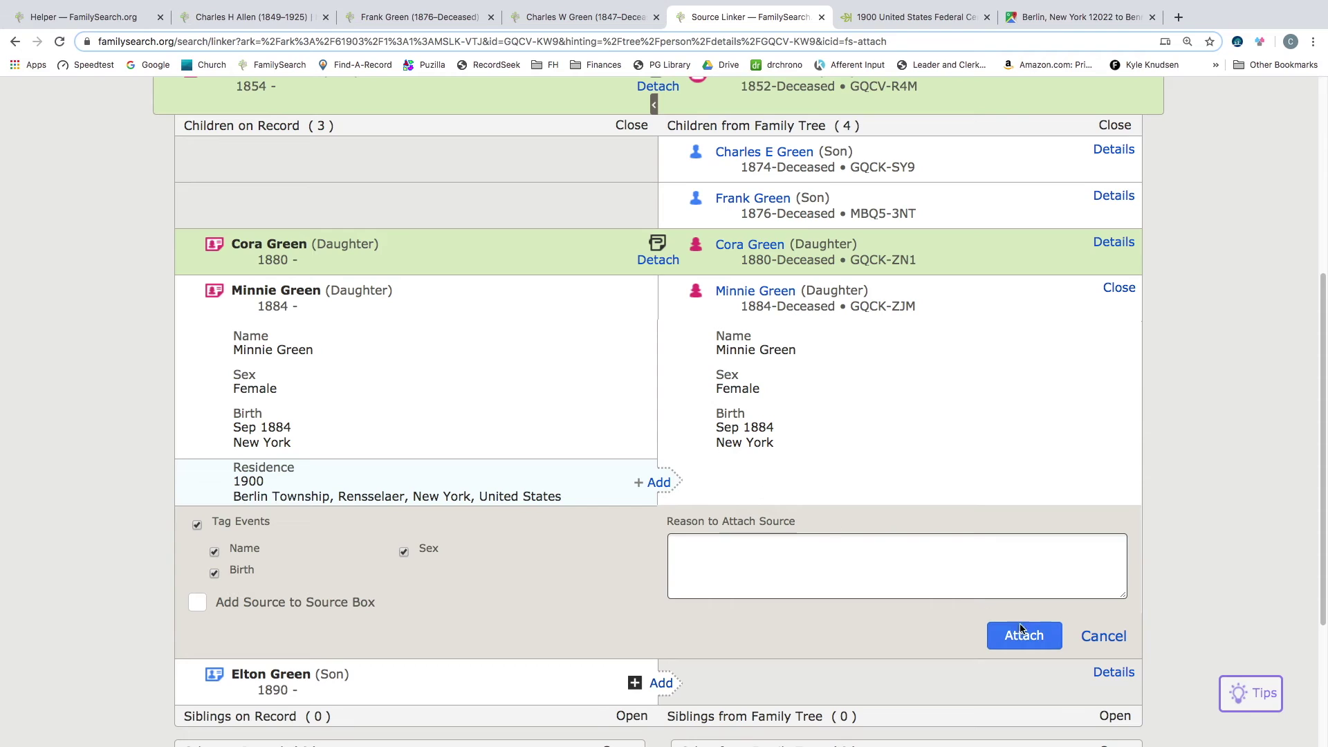
click(1019, 629)
Detach the 1900 census from the 1884-born daughter and reattach it with her 1900 residence in Berlin, Rensselaer, New York
click(657, 420)
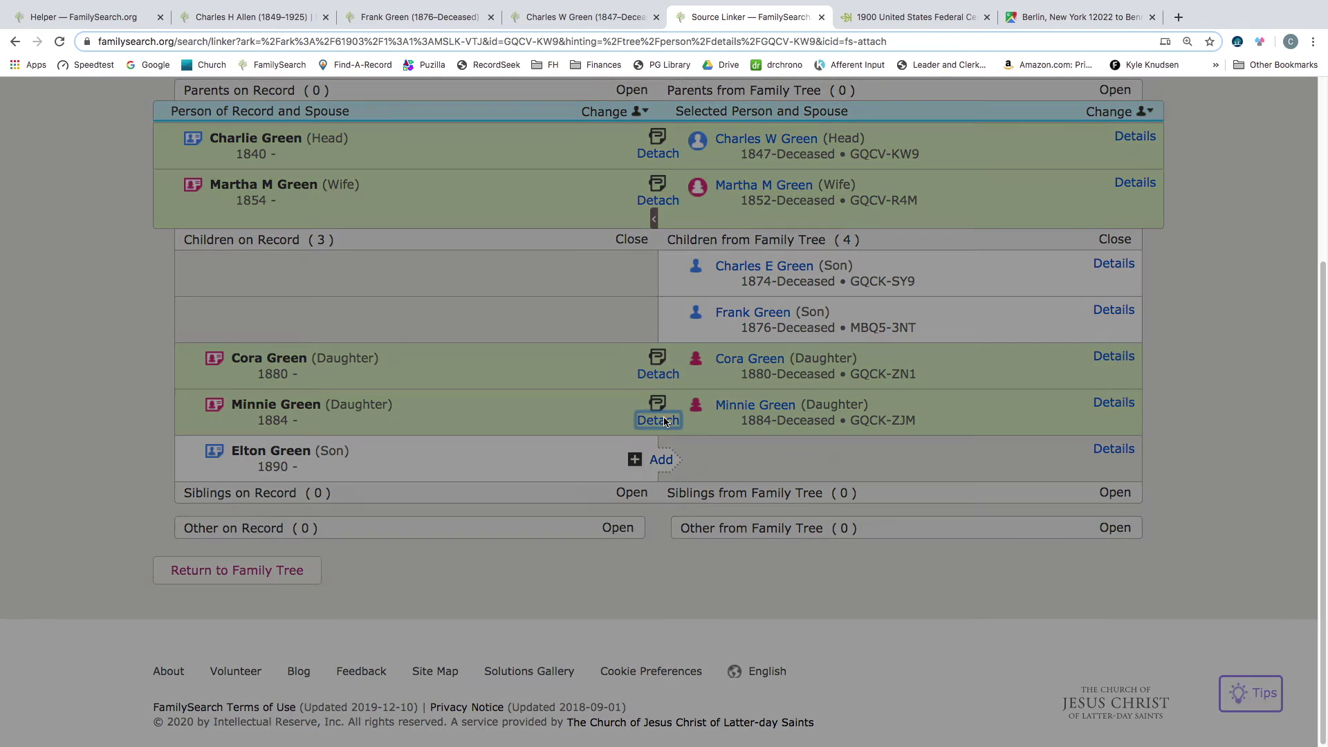
click(475, 264)
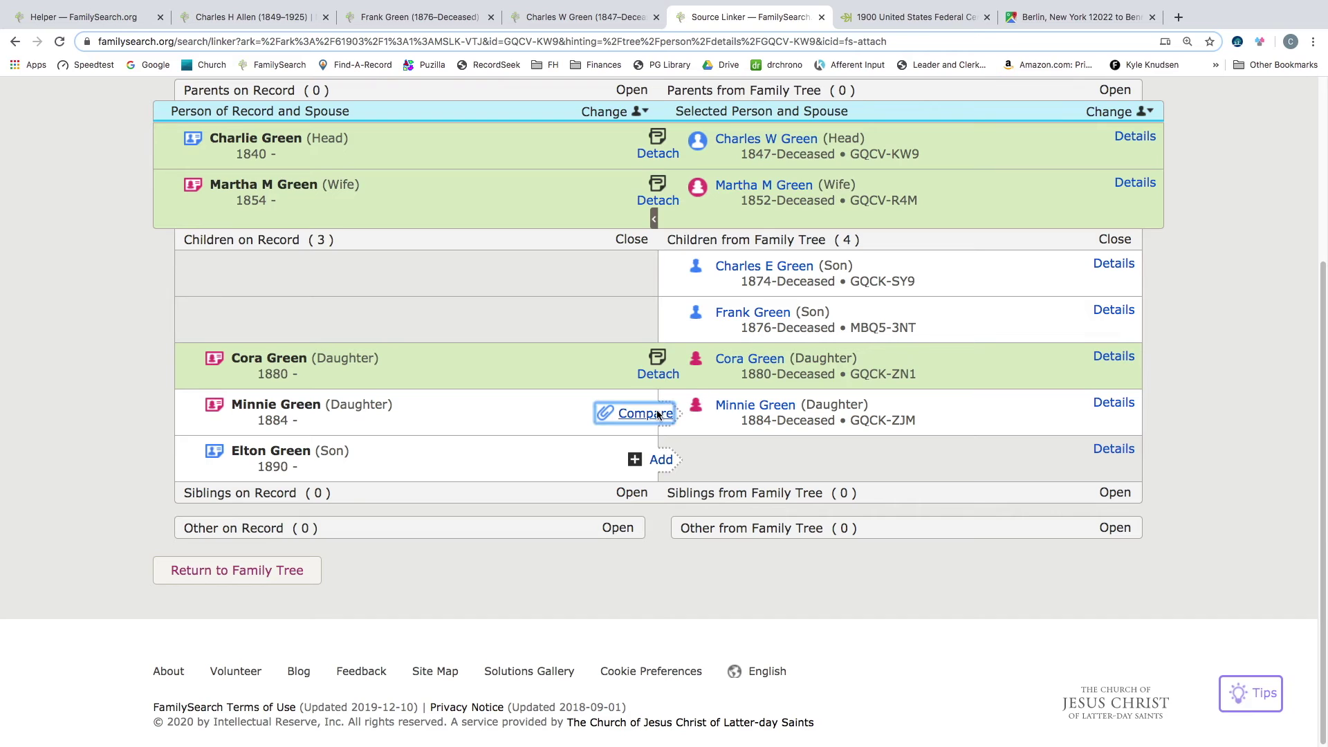
click(657, 414)
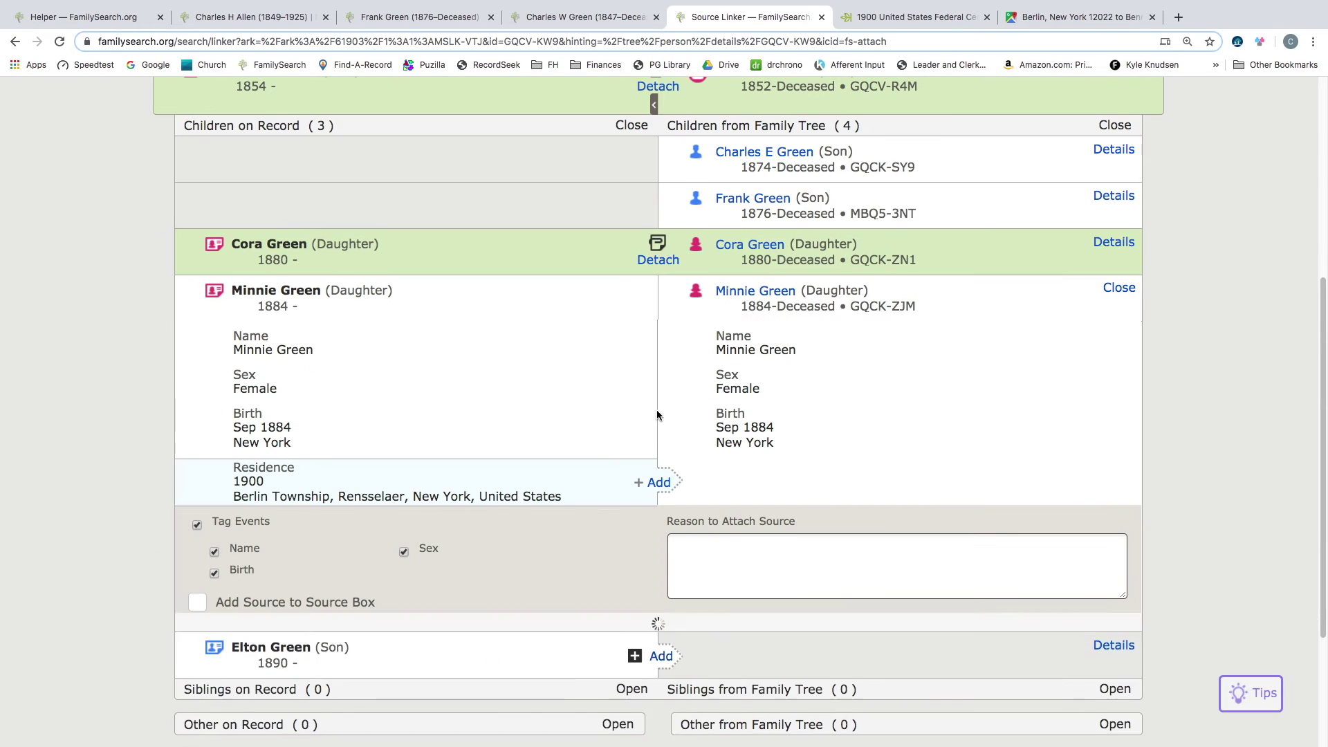
click(656, 482)
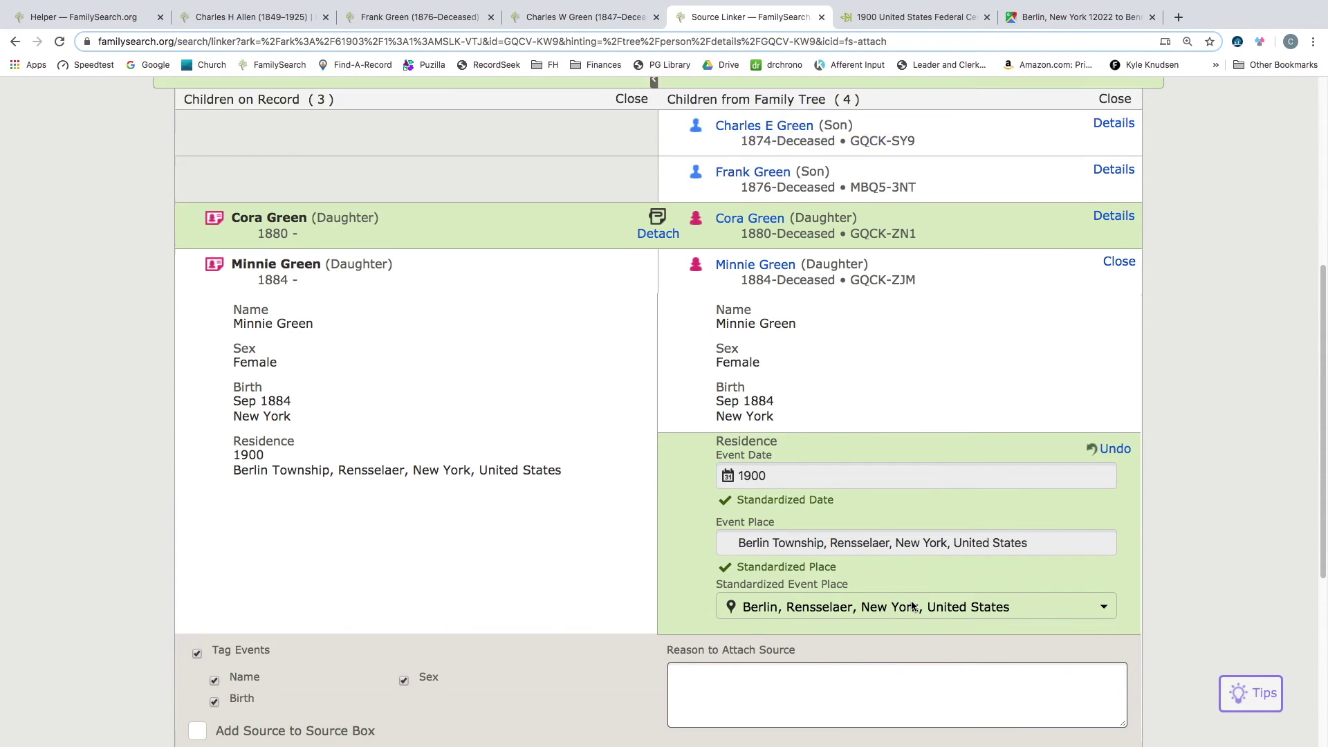
scroll(911, 600, down, 2)
click(1022, 674)
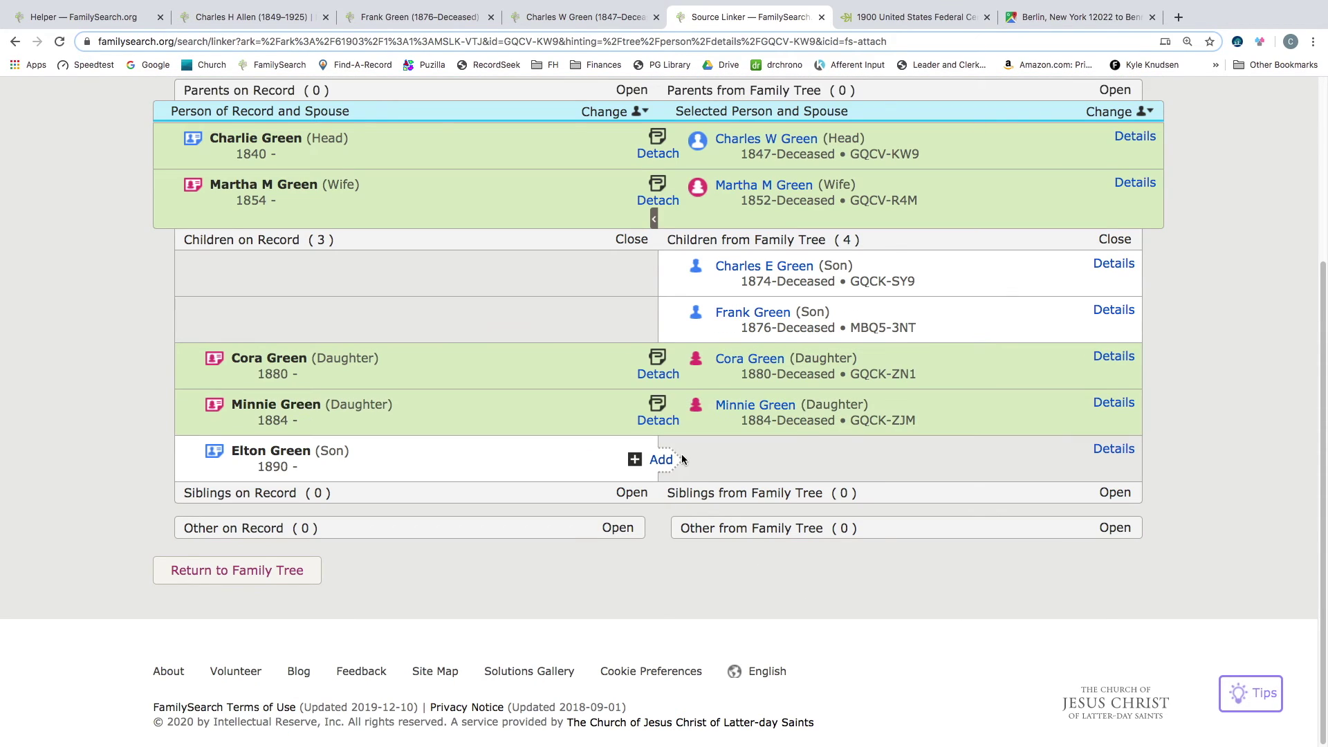
Create the son born December 1890 as a new deceased person and attach the 1900 census with his Berlin, Rensselaer, New York residence
click(660, 458)
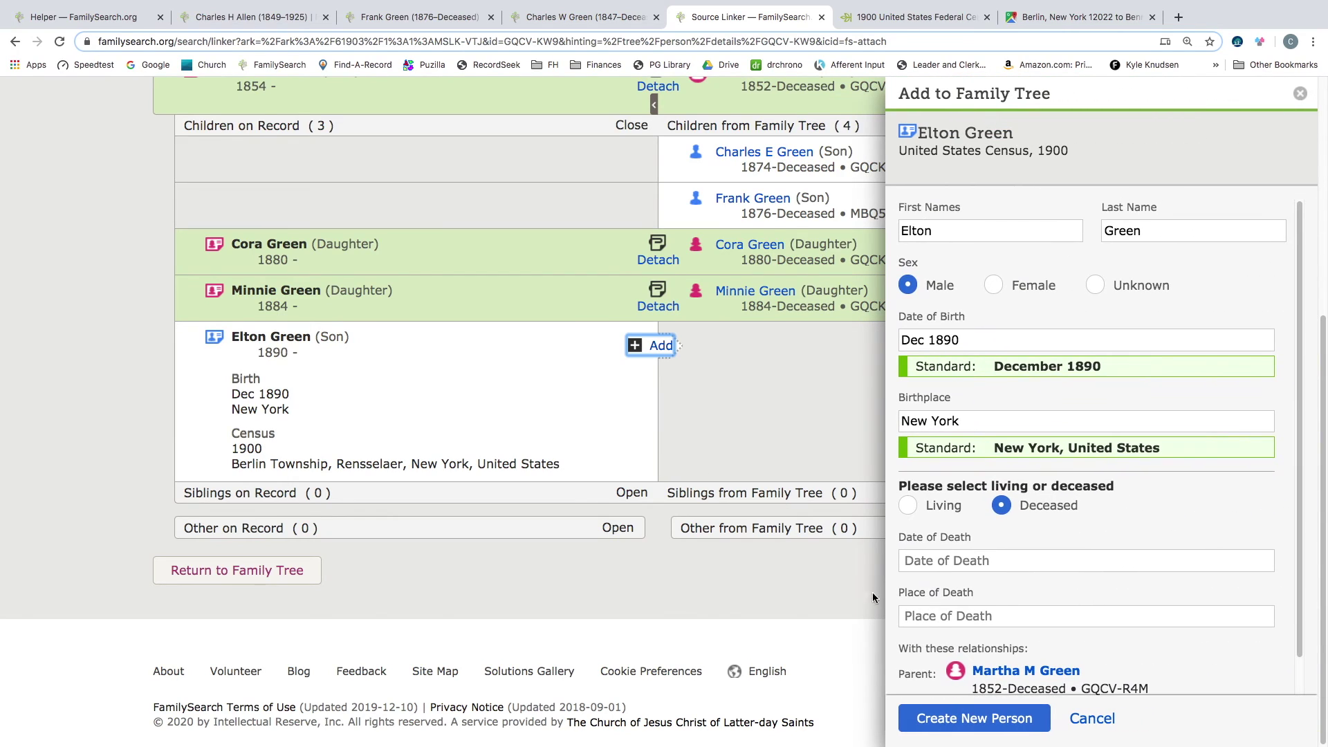
click(942, 716)
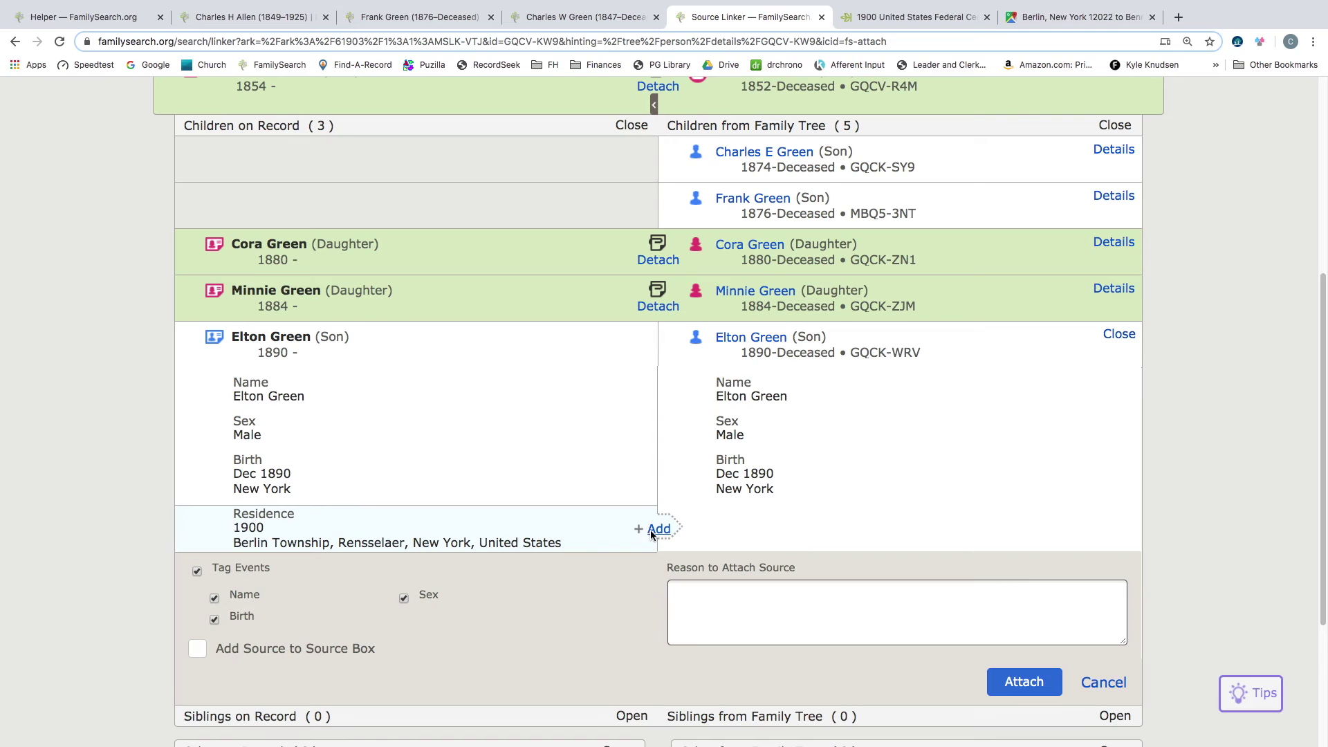
click(656, 529)
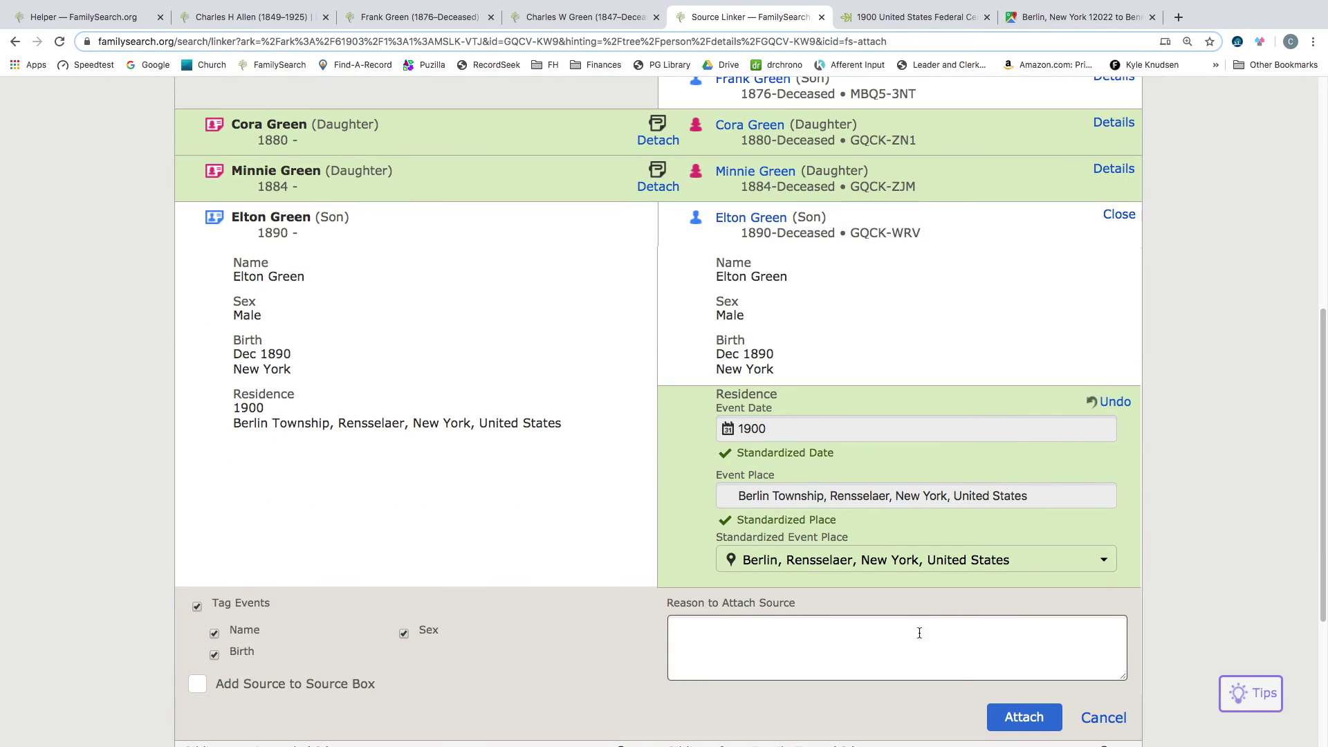
click(1007, 713)
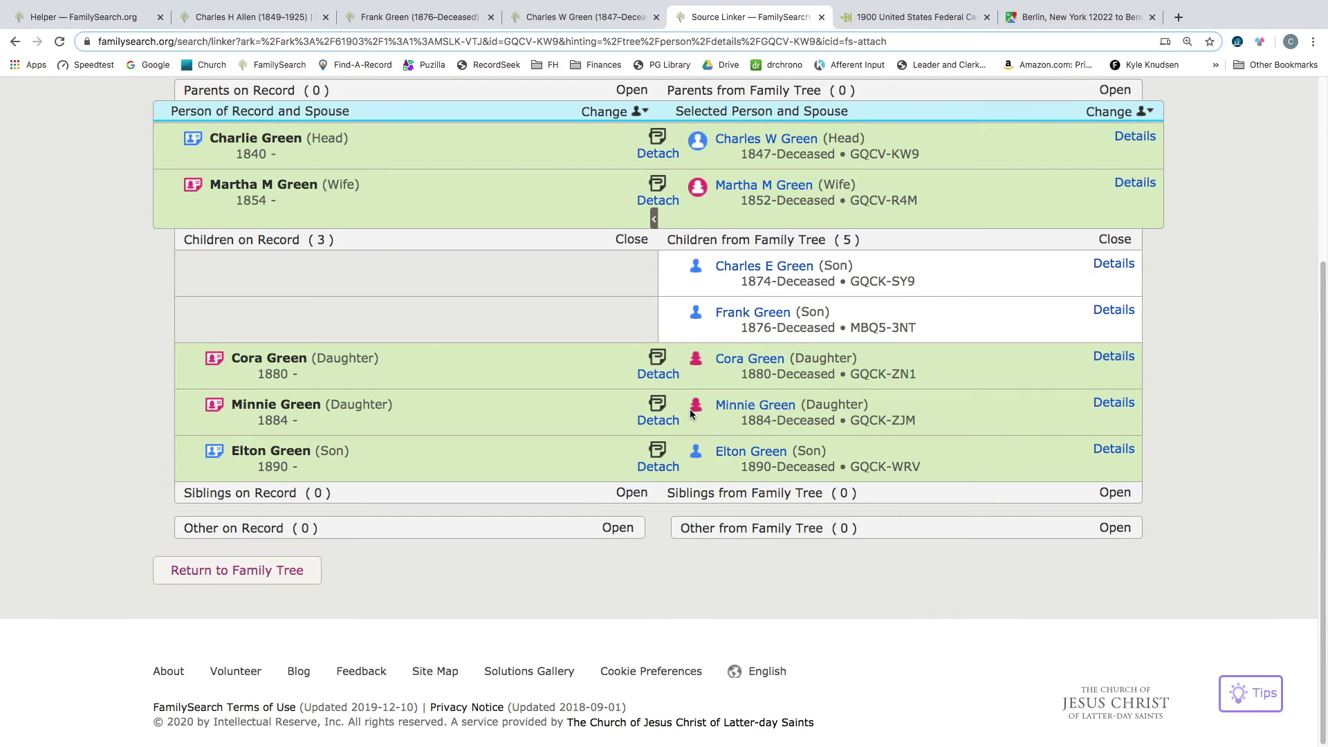
Open the person page of the son born in 1876 and show his temple ordinances
scroll(774, 450, up, 4)
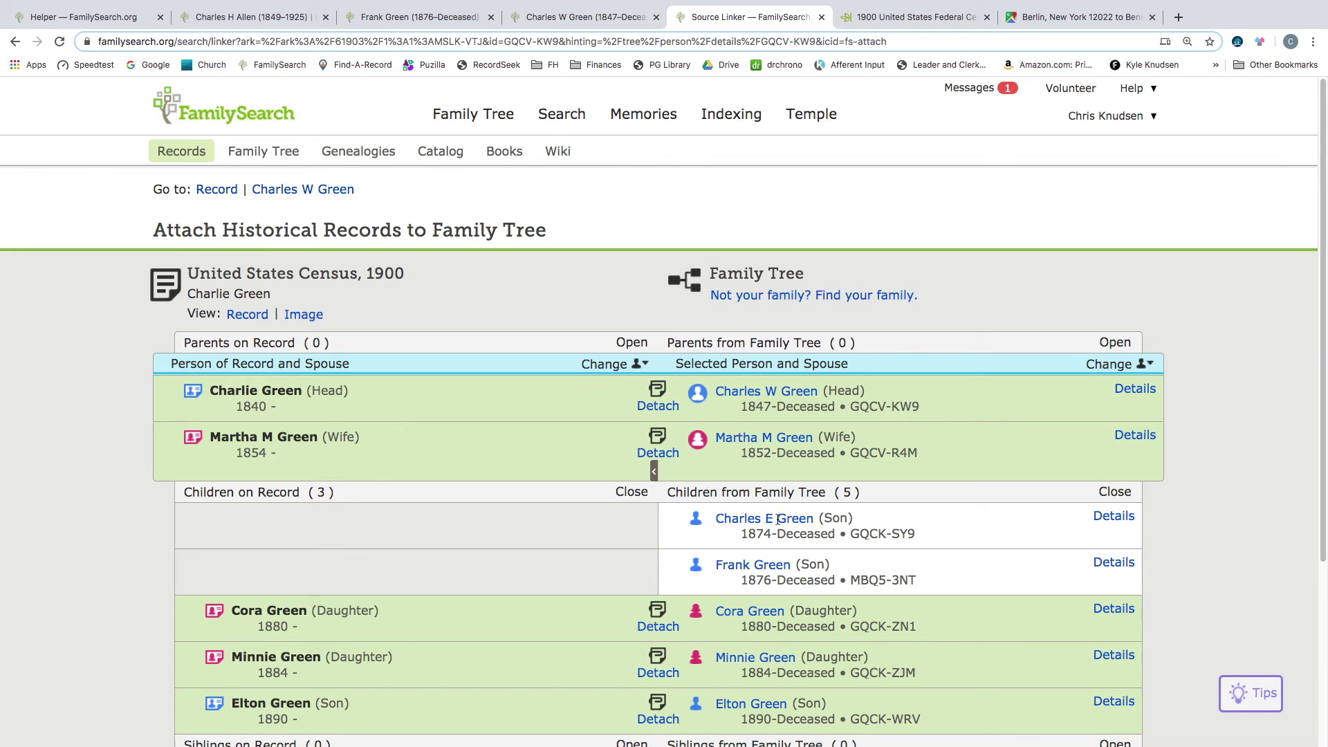
click(759, 562)
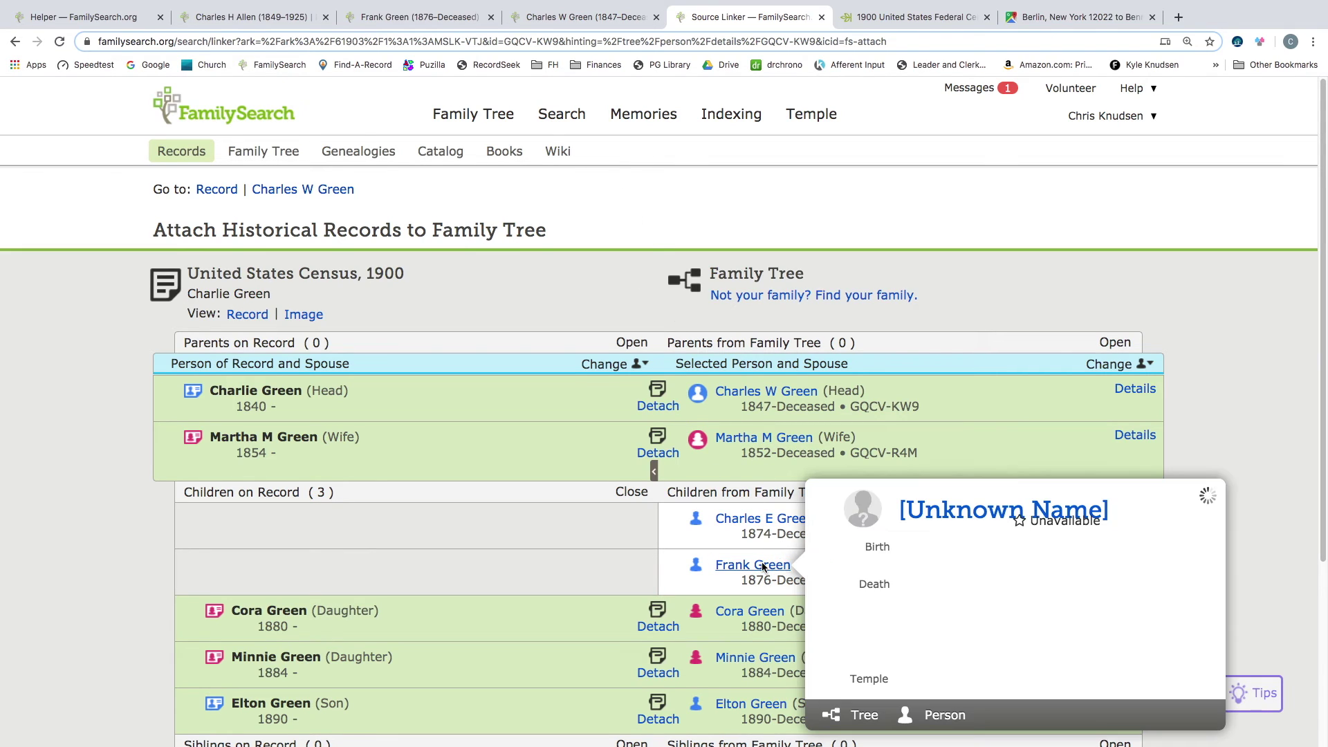
click(928, 719)
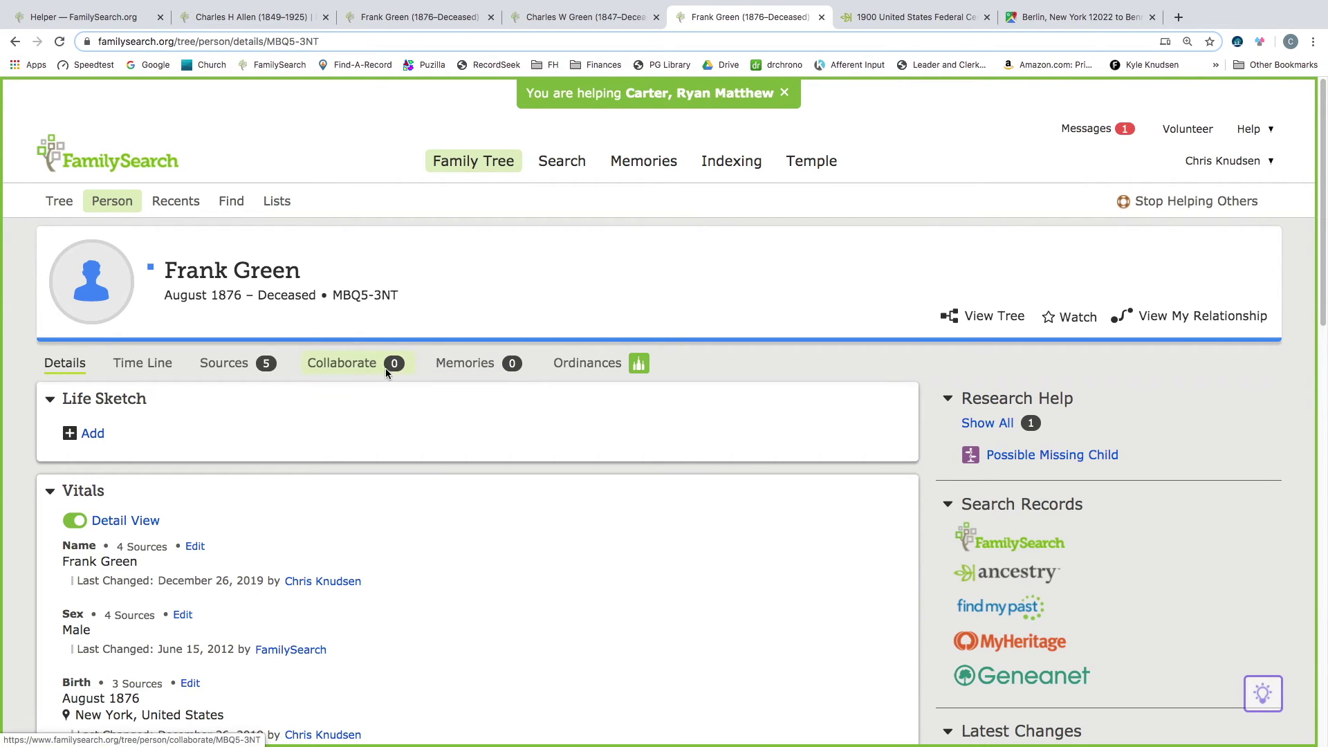
click(589, 362)
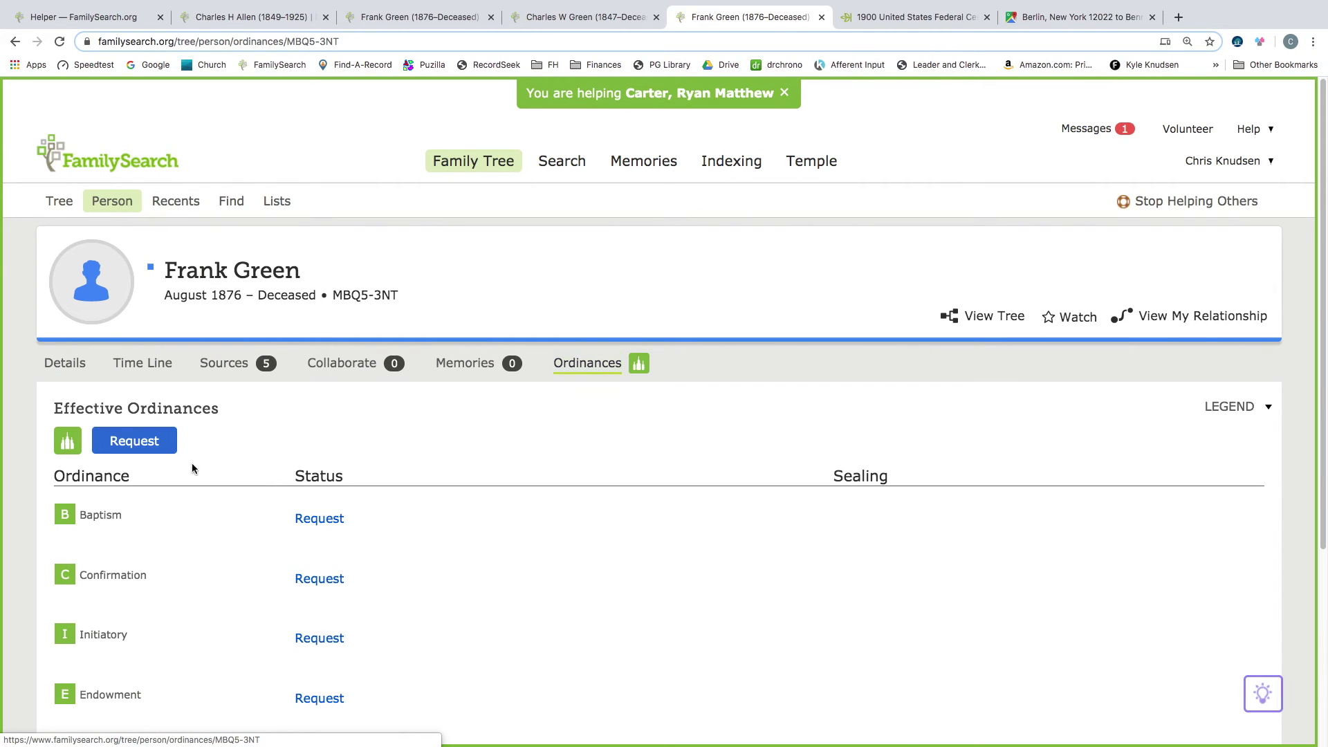
Request all ordinances for the 1876-born son, including the sealings to his parents and spouse, and accept the church policy
click(147, 443)
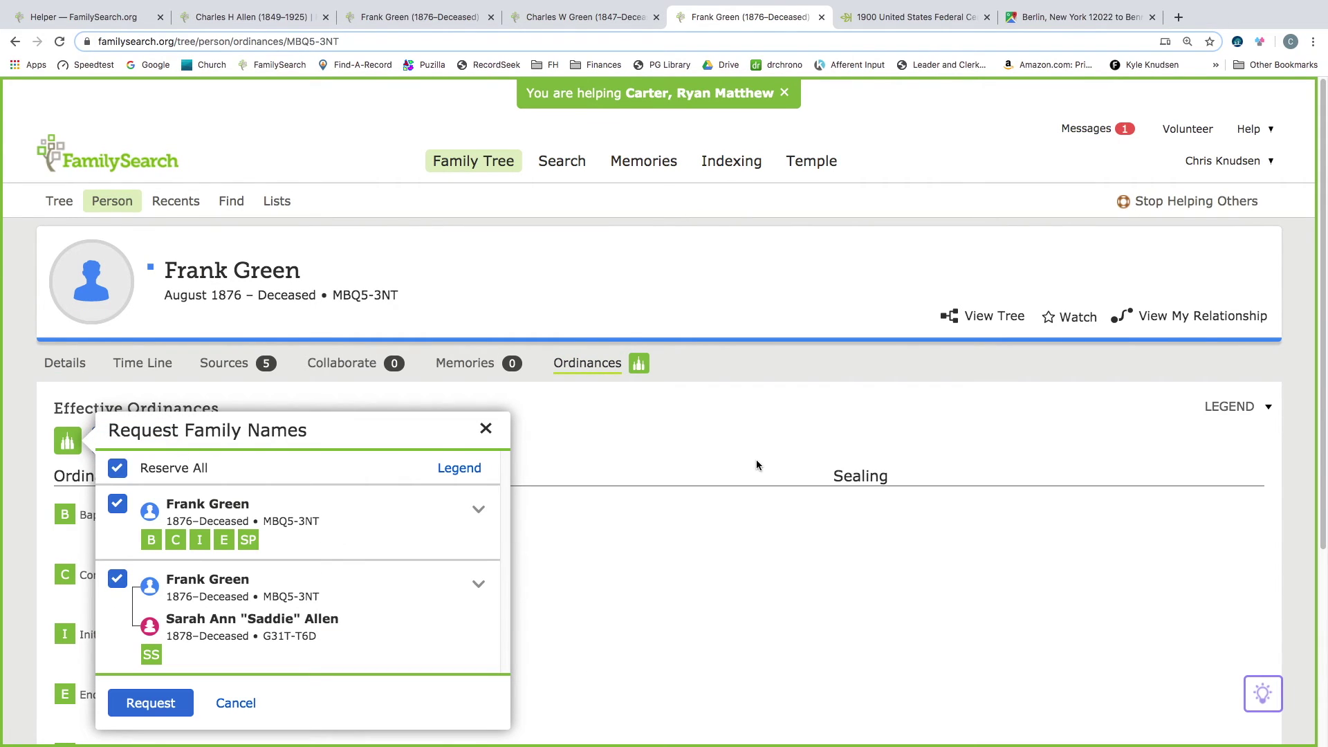
click(733, 441)
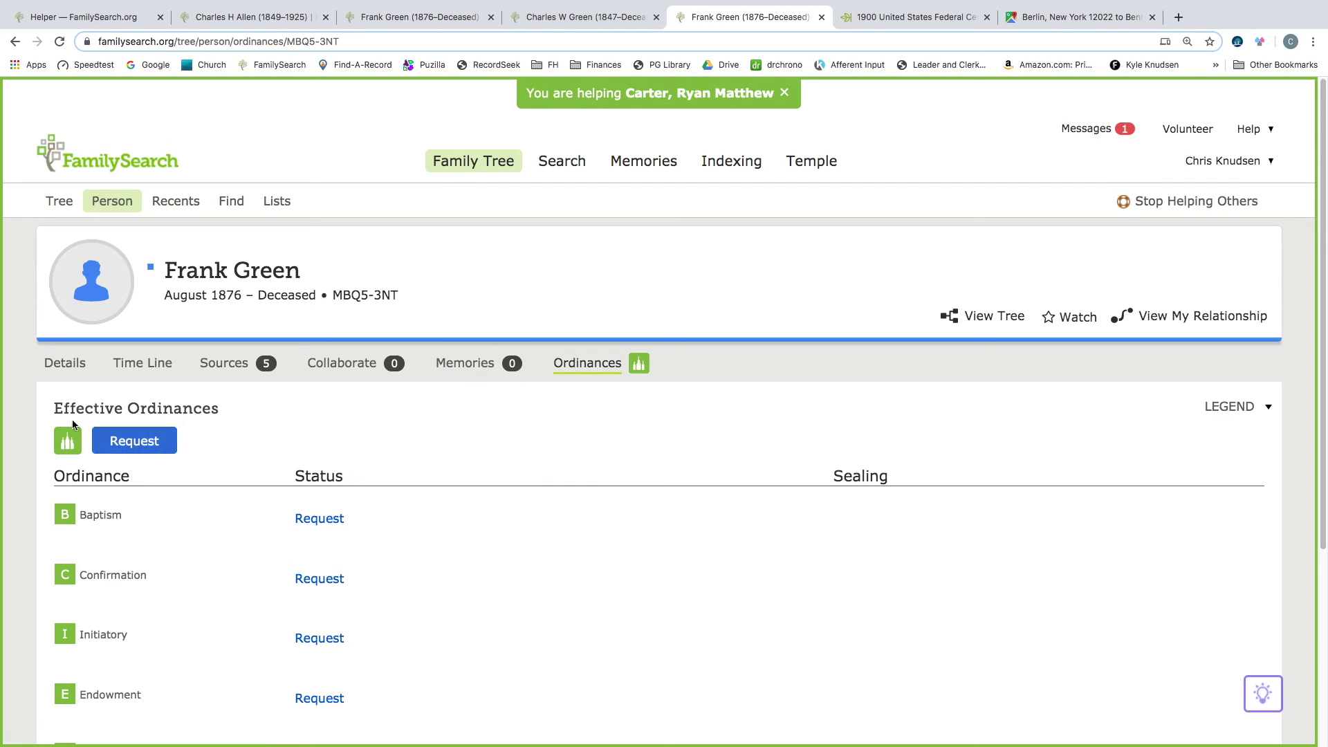
scroll(253, 505, down, 4)
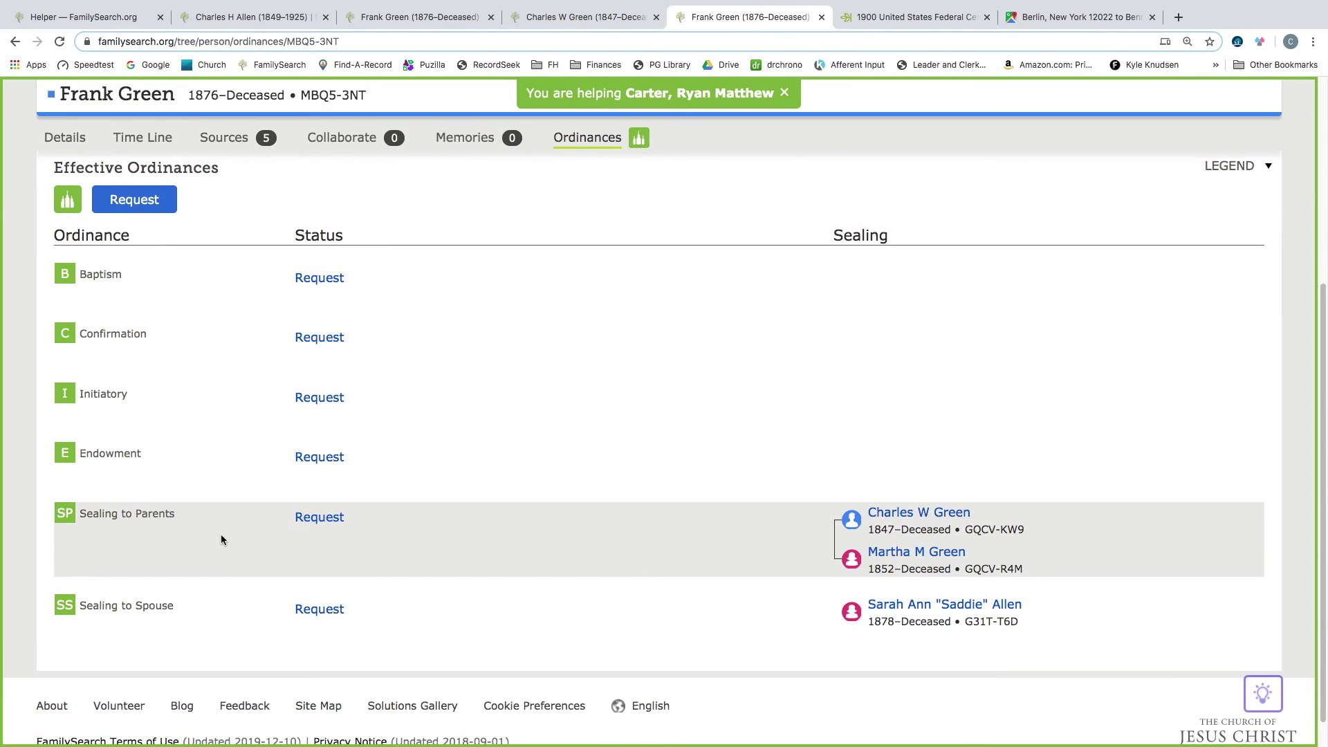
click(138, 201)
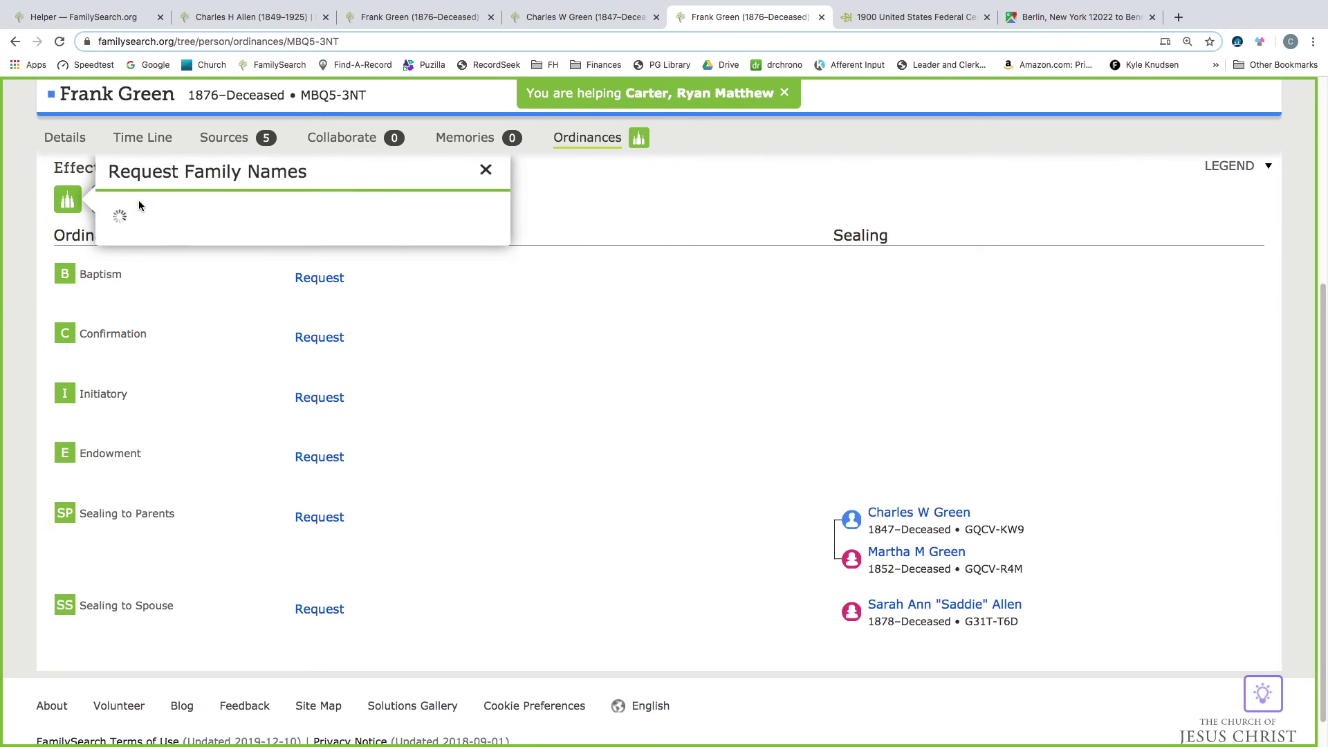
click(151, 443)
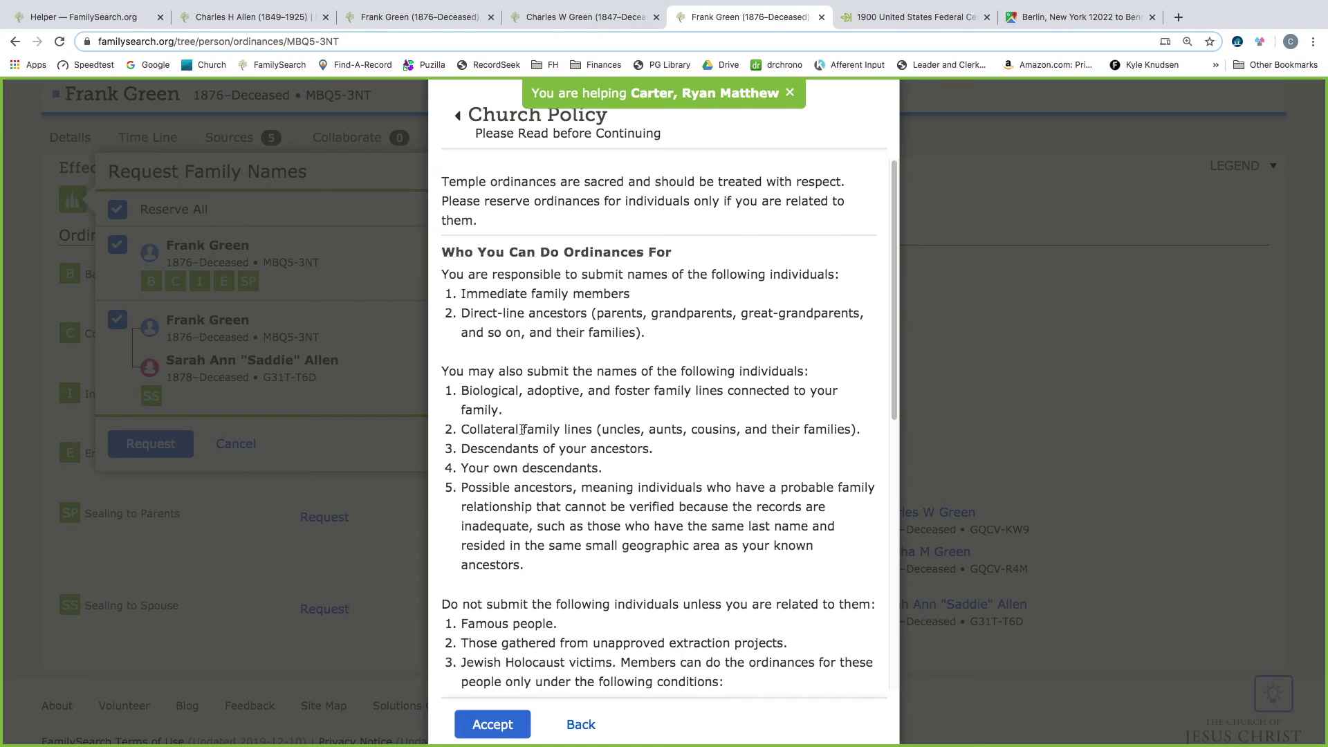
click(515, 723)
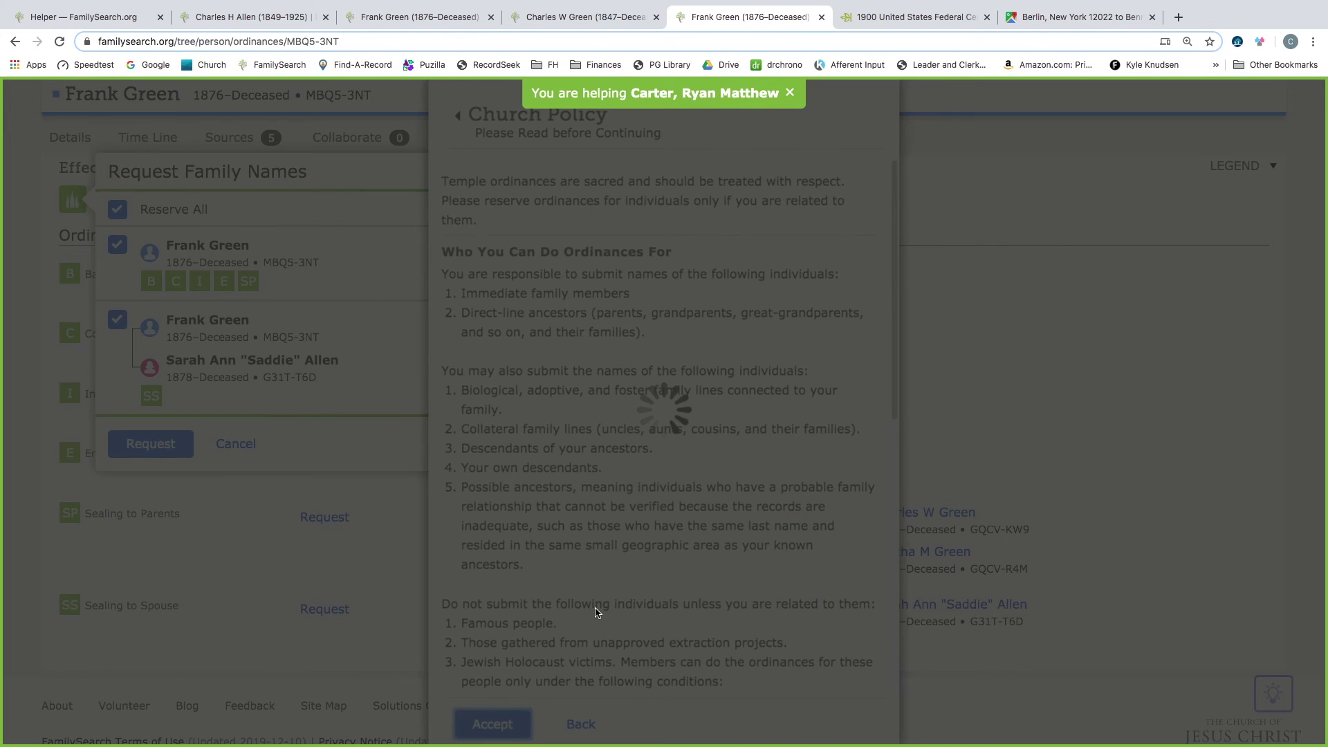